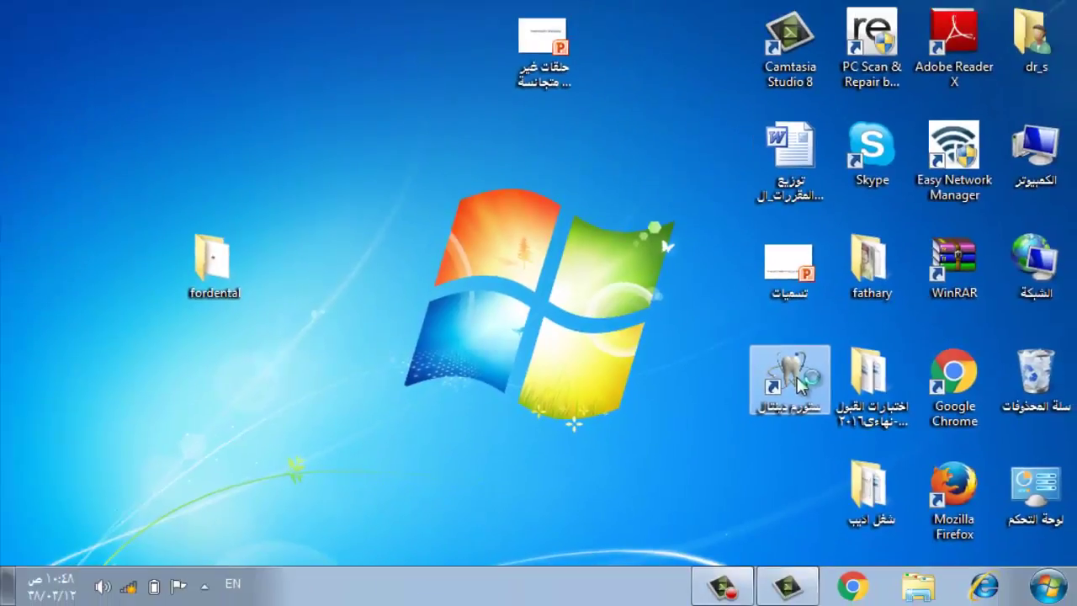
Step: Launch Storm Dental, declining to block unsafe expressions and accepting the Jet file-open warnings
double_click(798, 380)
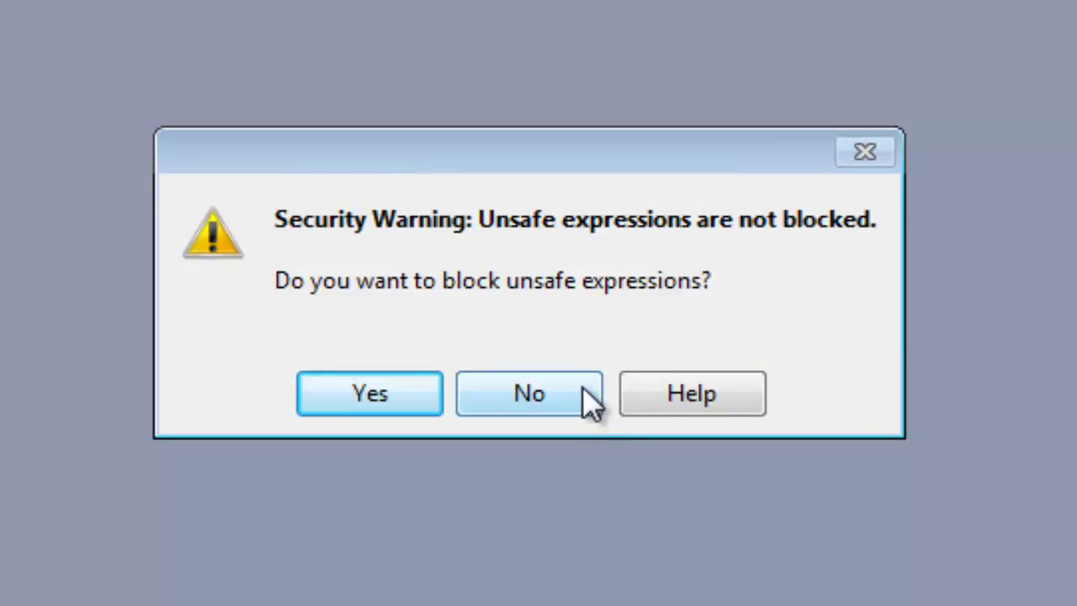
left_click(502, 403)
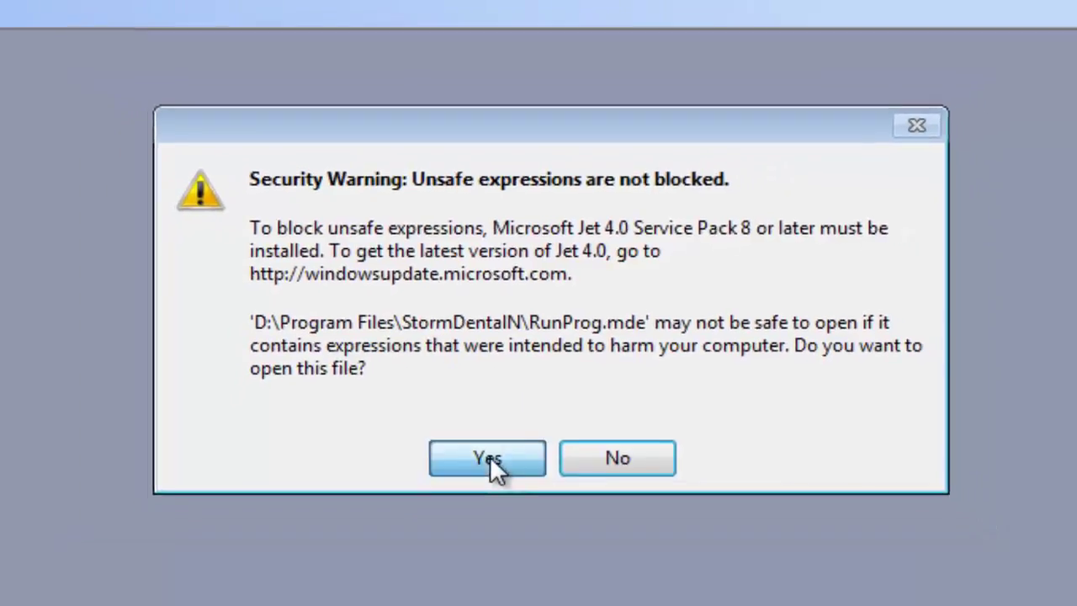
left_click(488, 458)
left_click(508, 484)
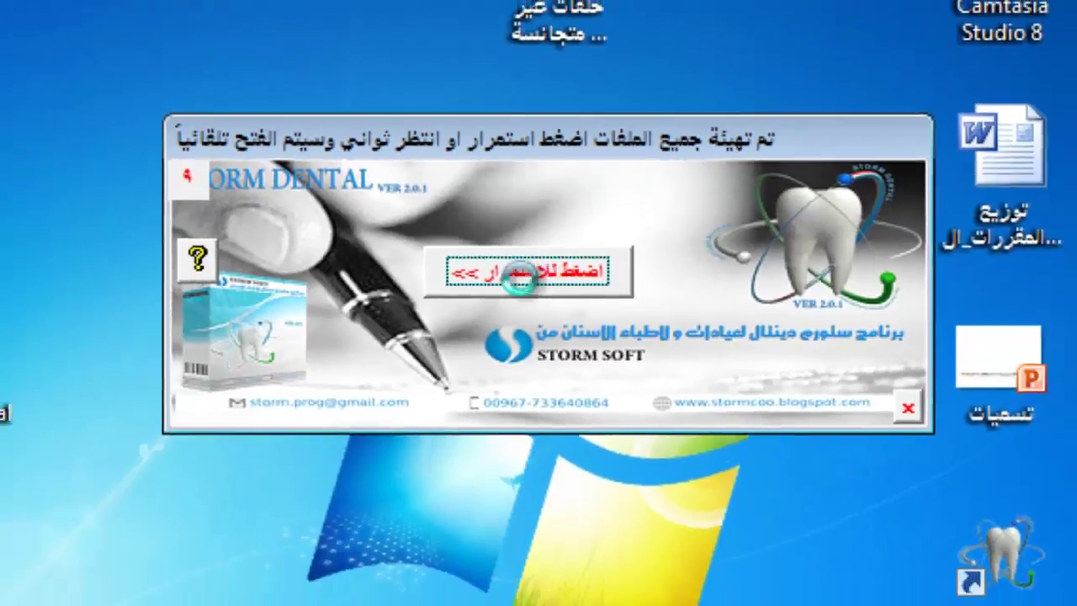
Step: Continue past the VER 2.0.1 splash screen and acknowledge the final setup notice
left_click(526, 324)
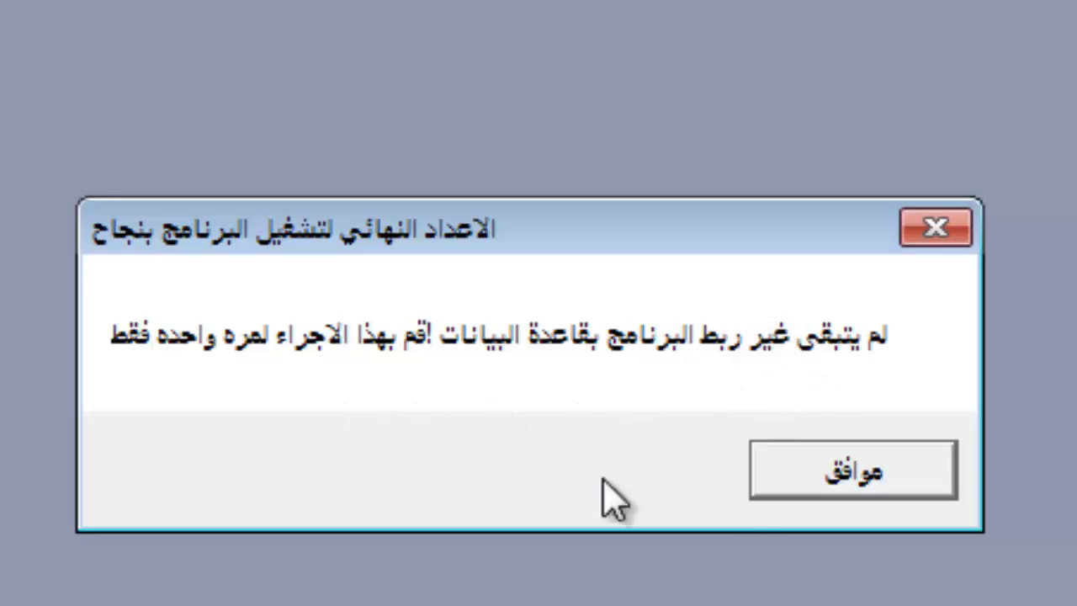
left_click(835, 484)
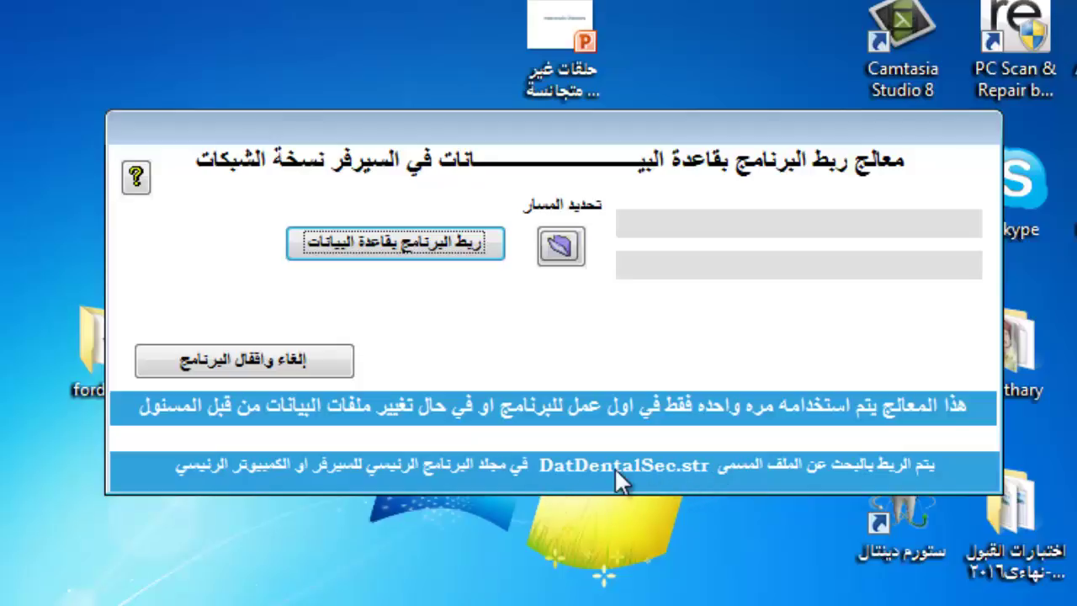
Step: Link Storm Dental to the DatDentalSec.str database file and acknowledge the successful link
left_click(560, 245)
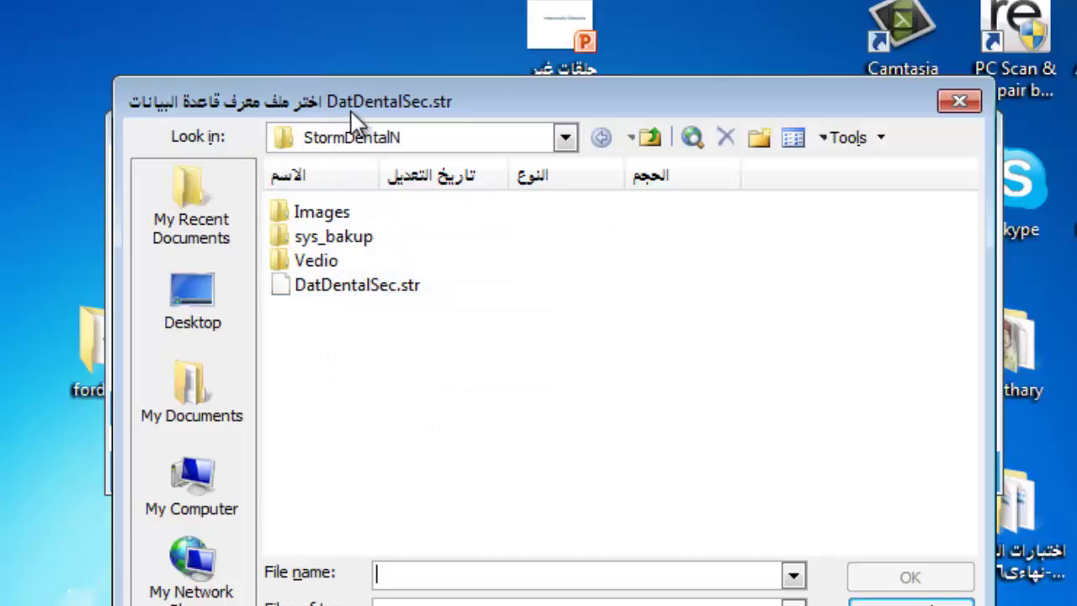
left_click(354, 296)
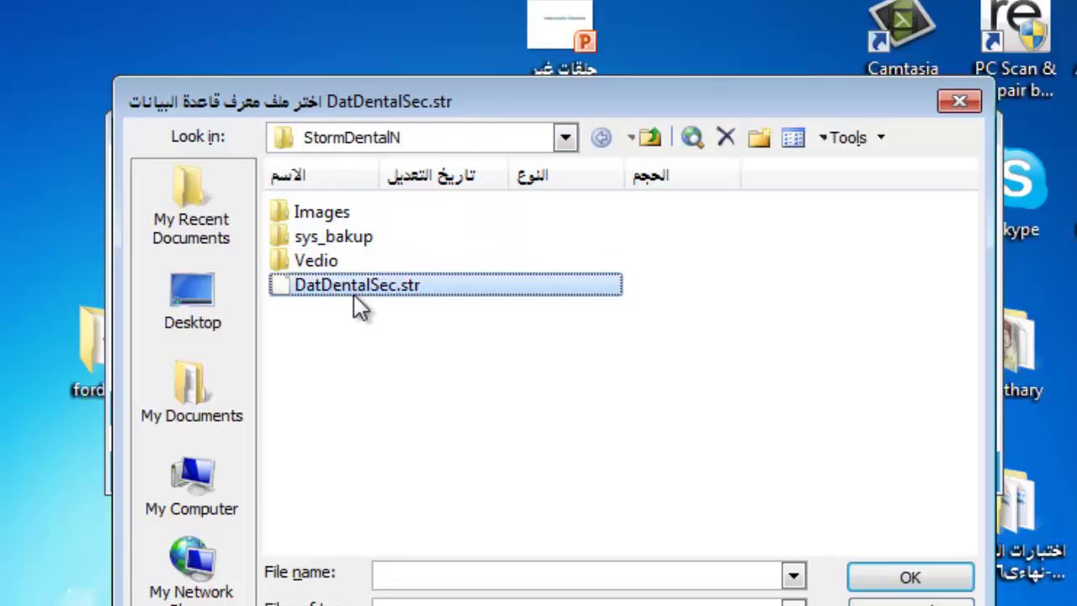
left_click(913, 579)
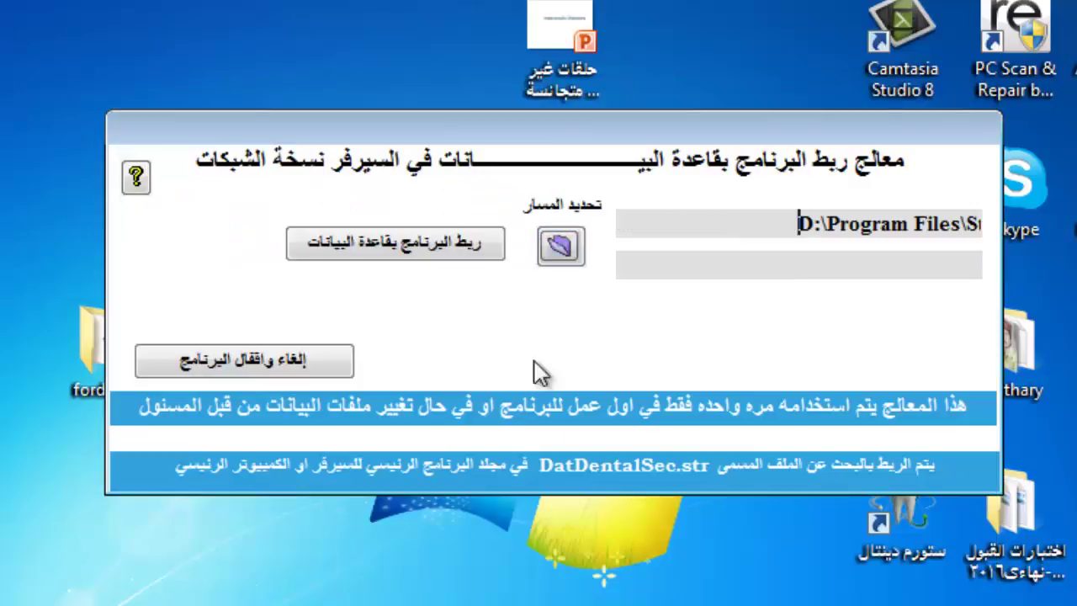
left_click(405, 242)
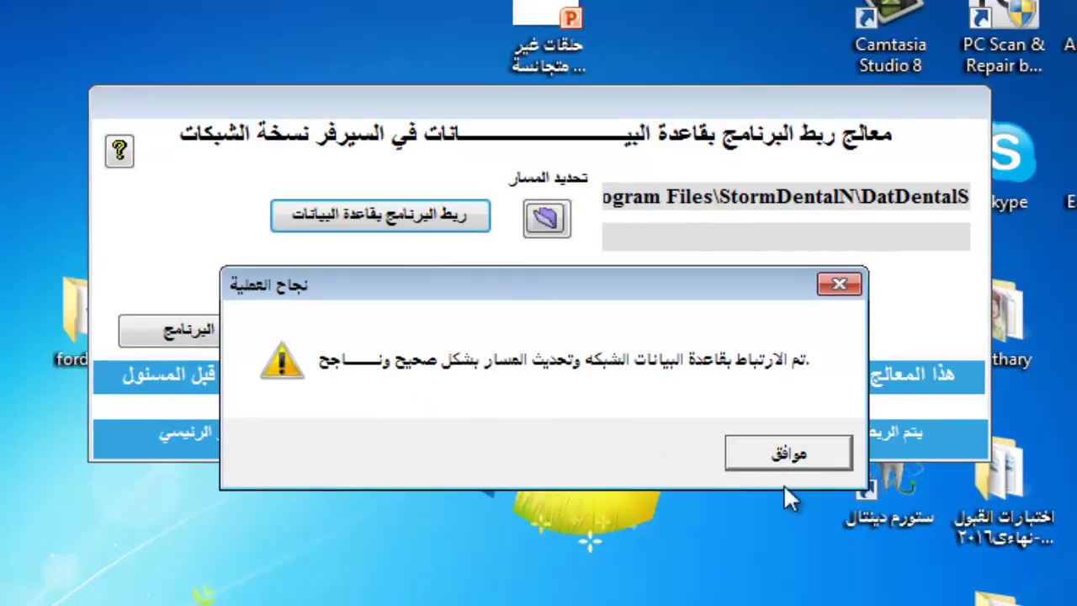
left_click(755, 456)
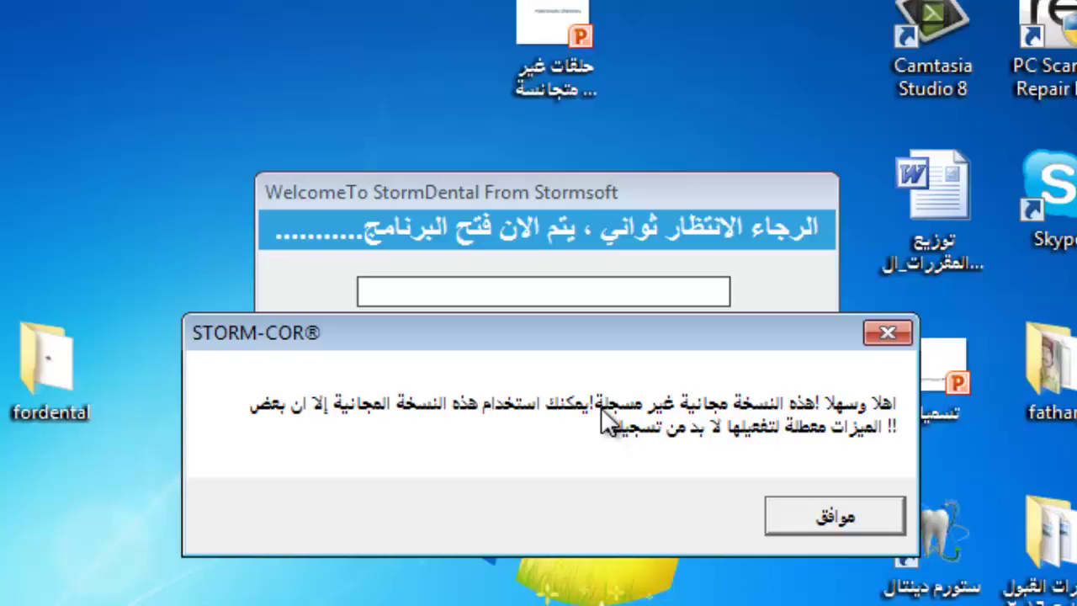
Step: Dismiss the unregistered notice, choose the free copy (استخدام نسخة مجانية), and confirm its setup
left_click(818, 518)
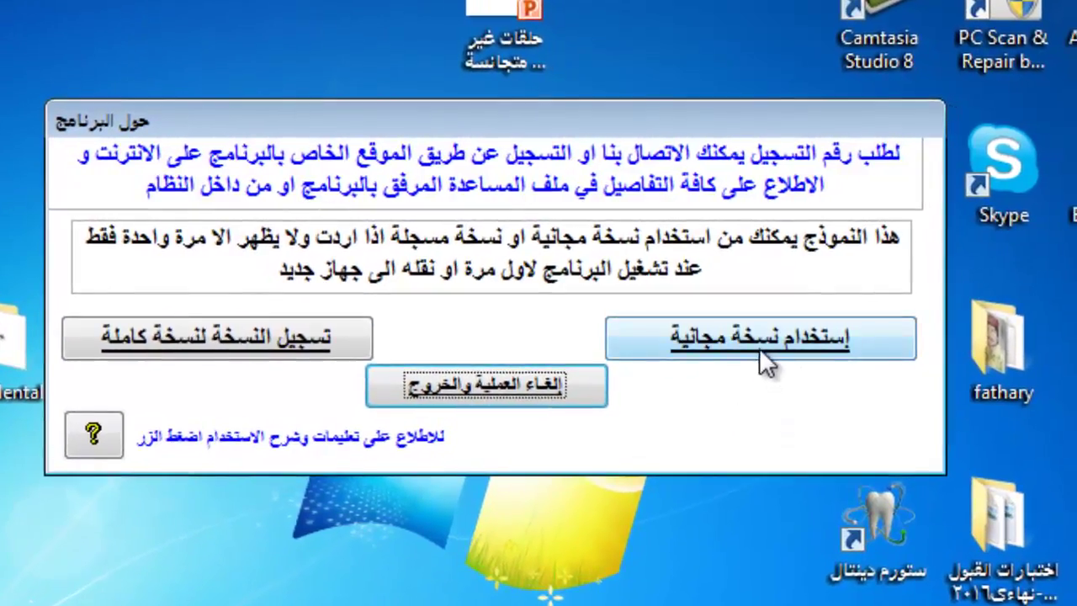
left_click(752, 338)
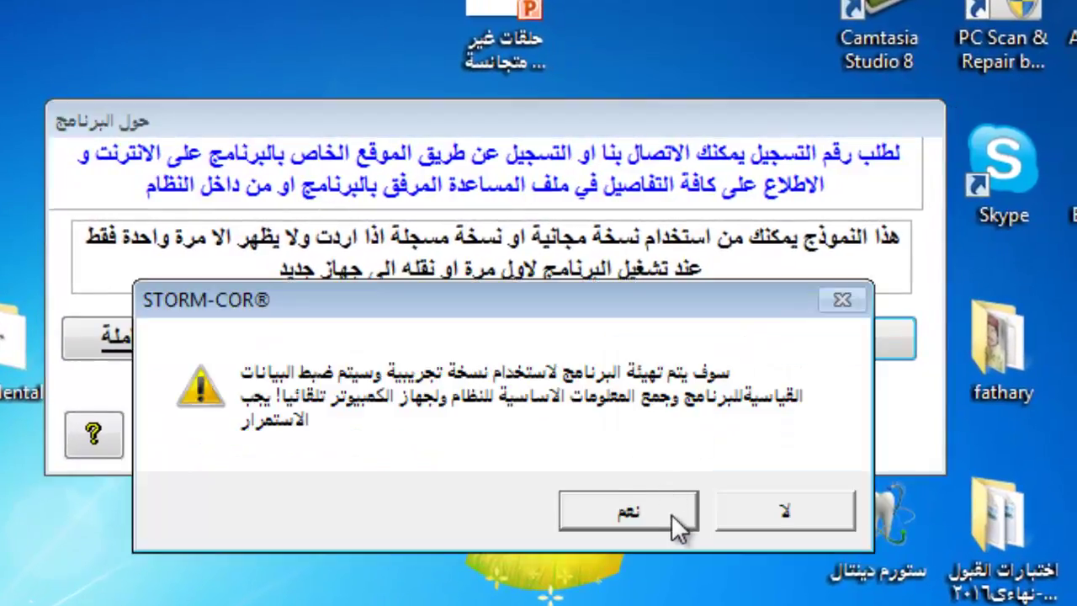
left_click(678, 527)
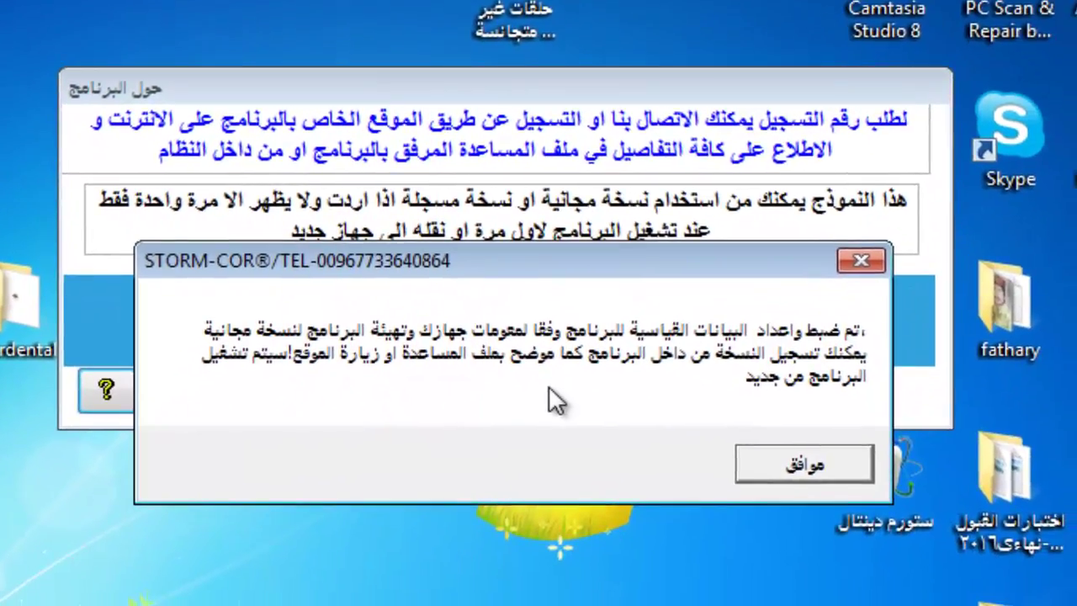
left_click(799, 465)
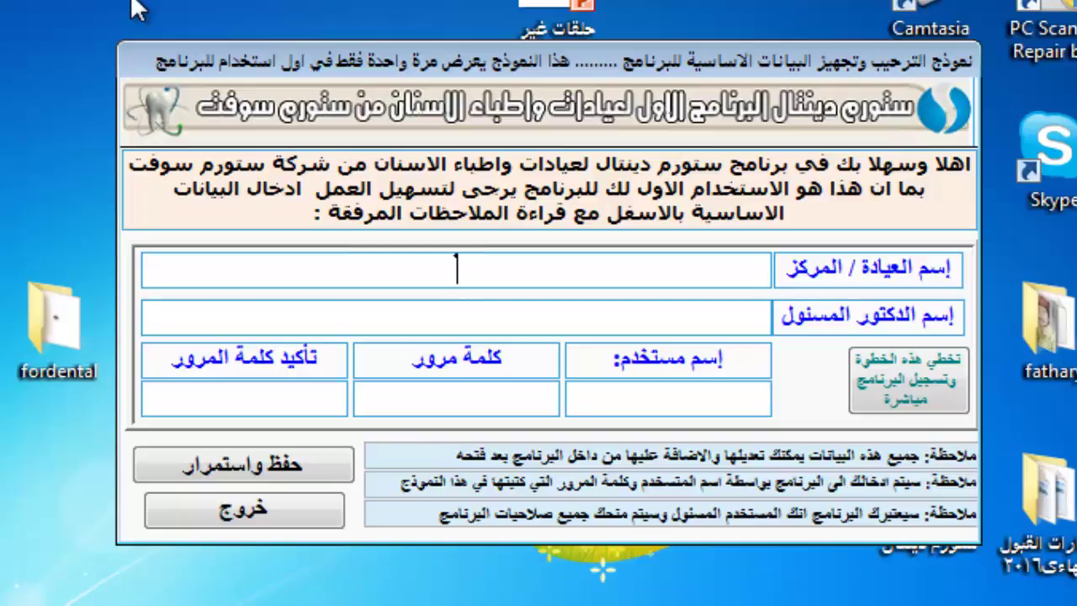
Step: Enter the clinic name 'عيادة النور لطب وجراحة الاسنان' and the responsible doctor's name
type("عيادة الن")
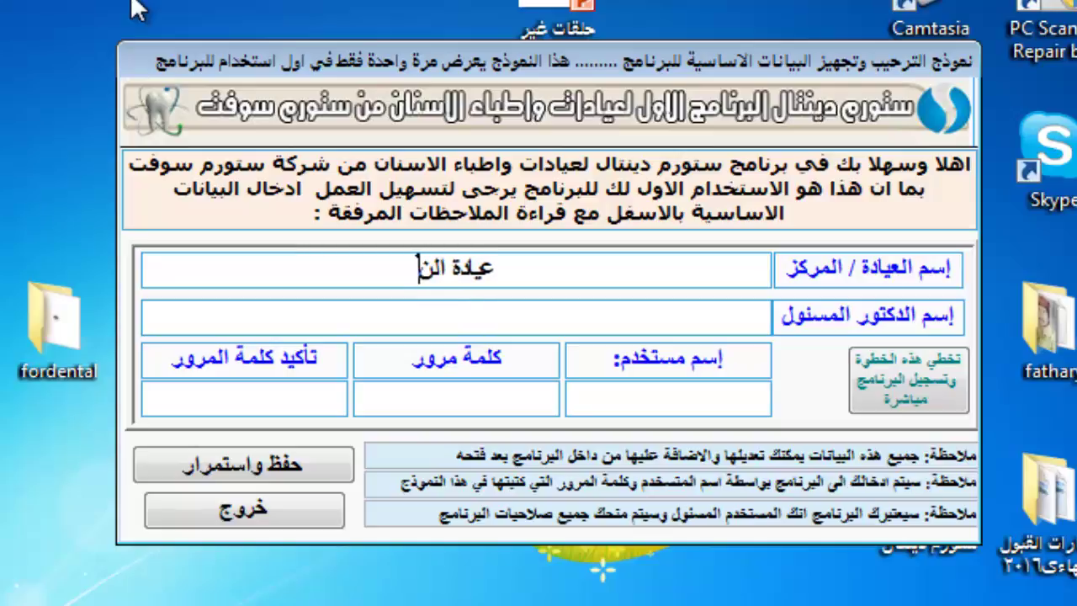
type("ور لطب وجراحة")
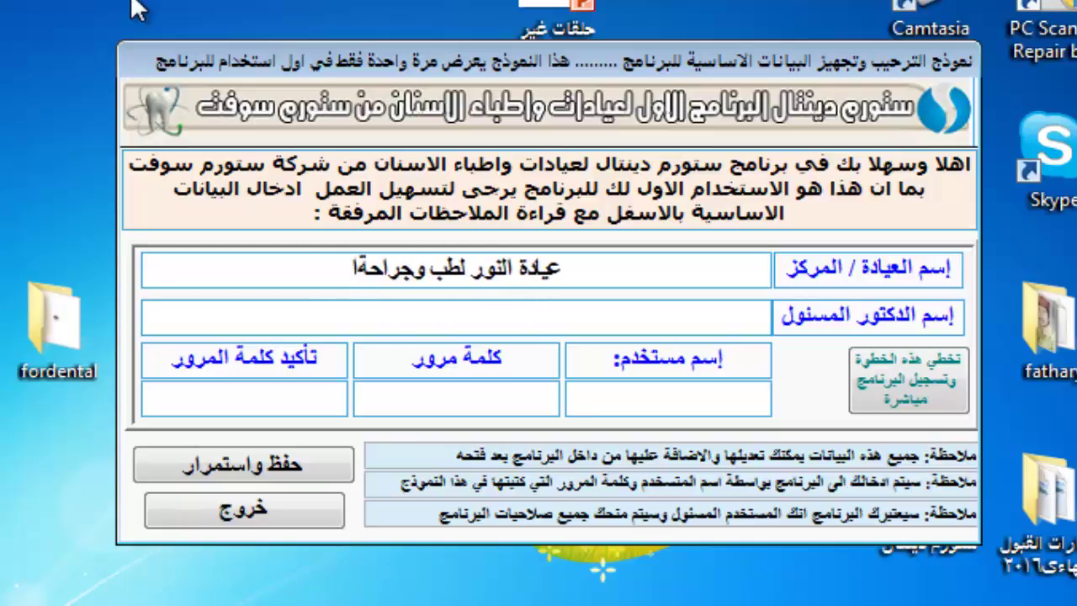
type(" لأسن")
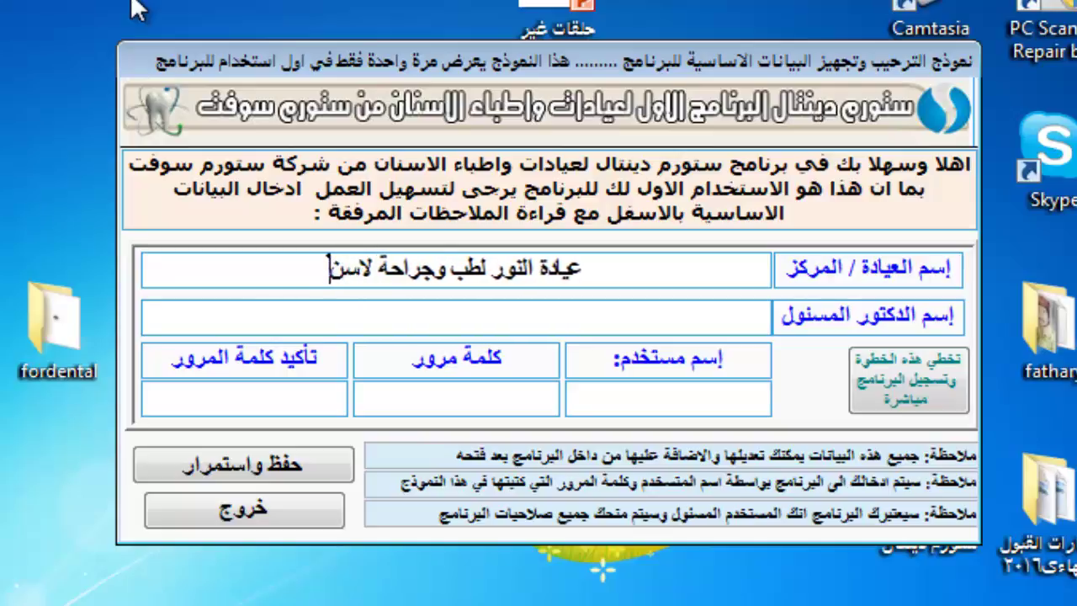
key("BackSpace")
key("BackSpace")
key("BackSpace")
key("BackSpace")
type("الاسنان")
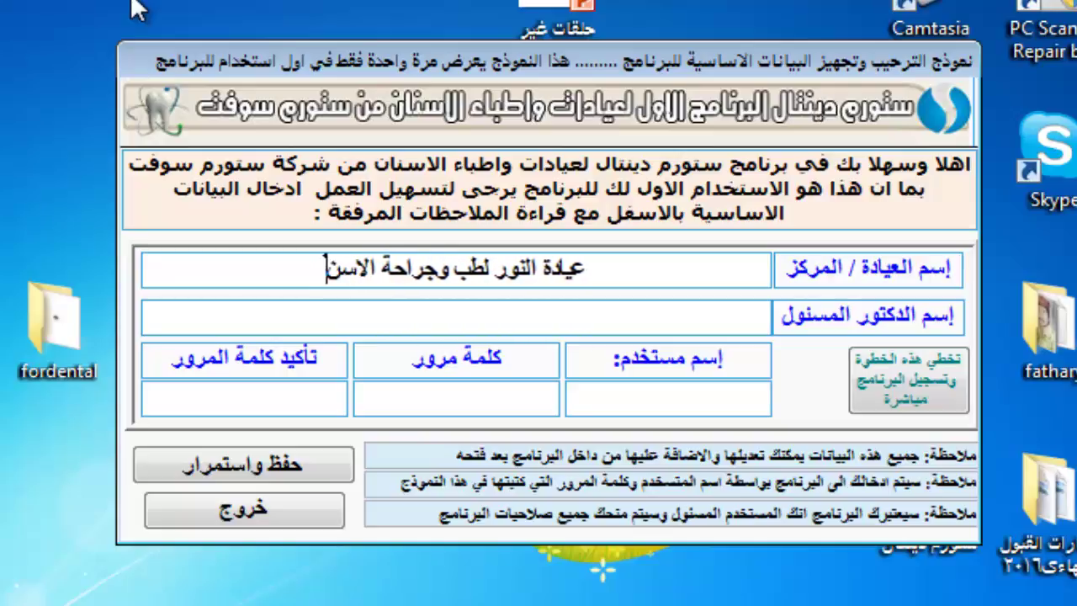
key("Tab")
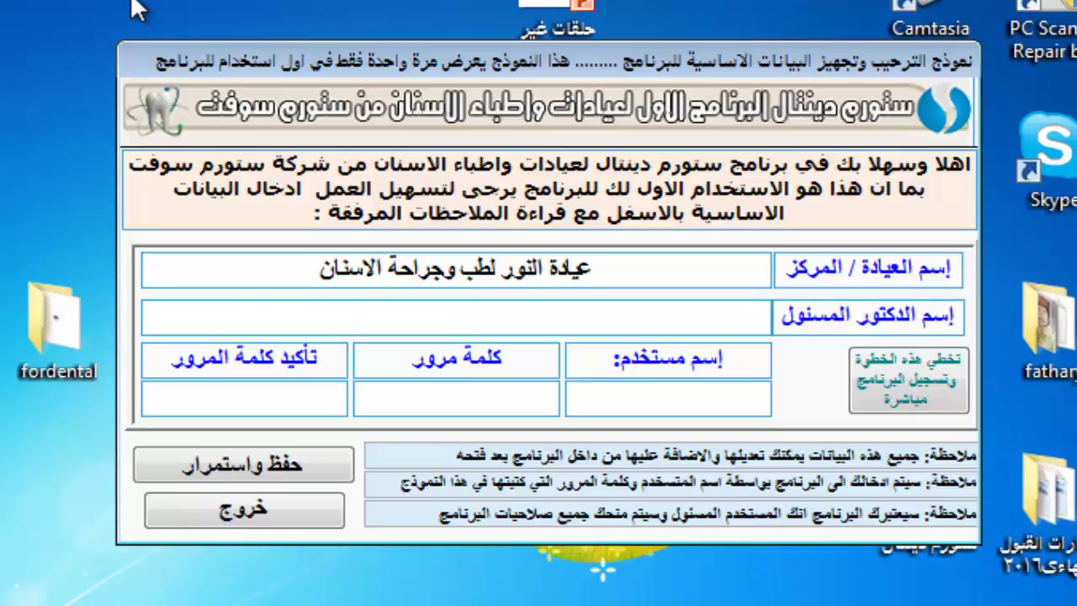
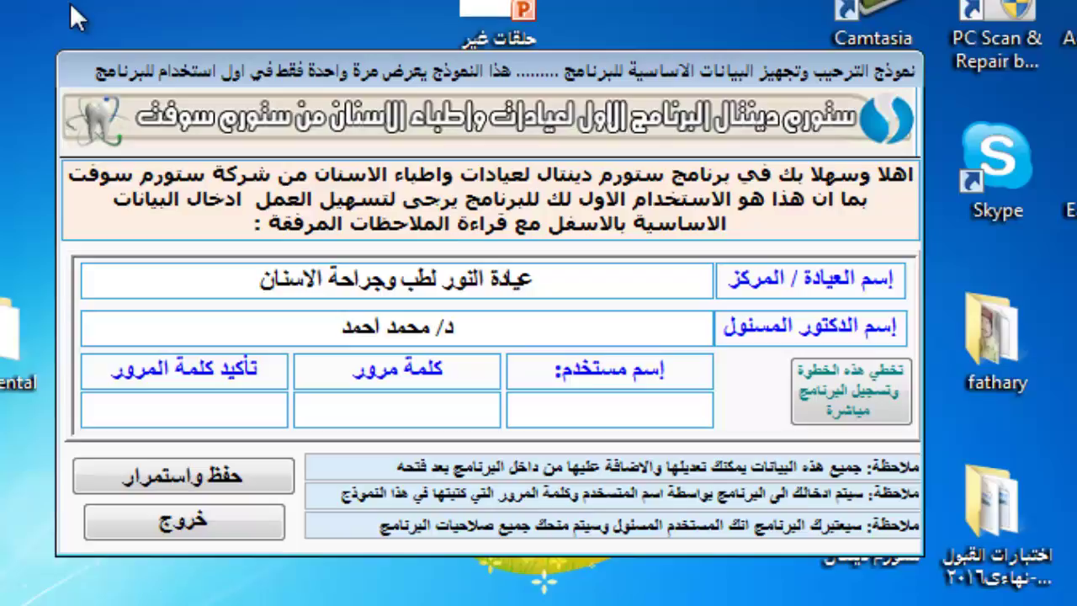
key("Tab")
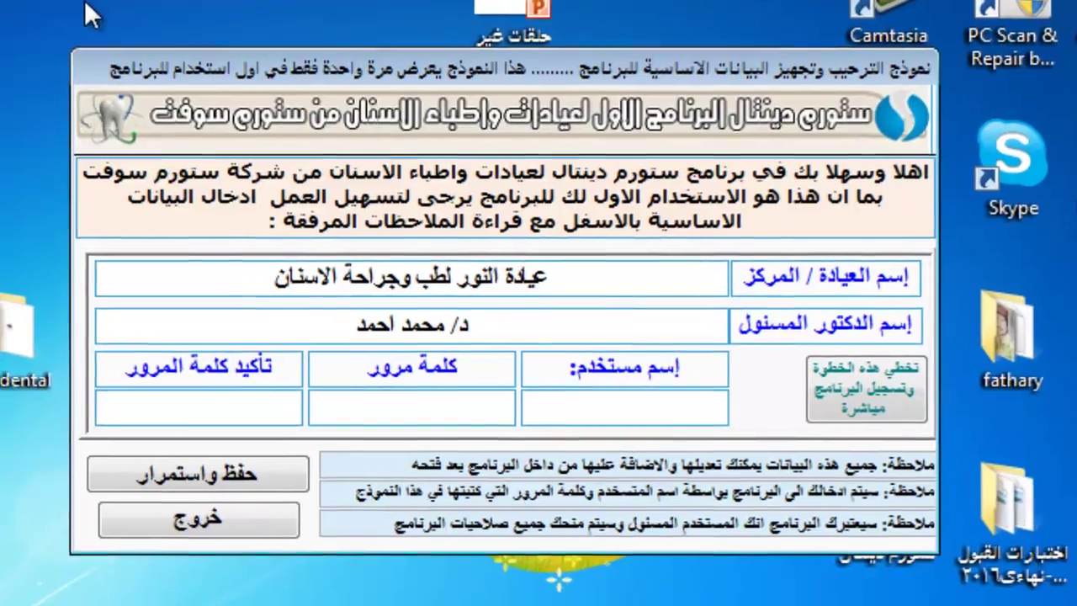
Step: Set the username to moh and enter the account password with its confirmation
type("mo")
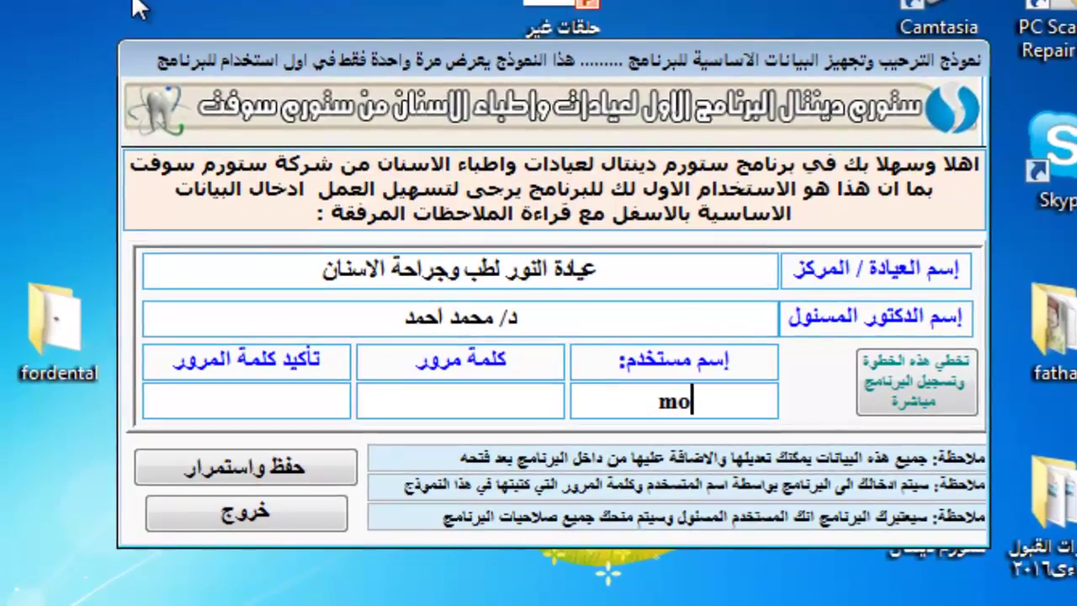
type("h")
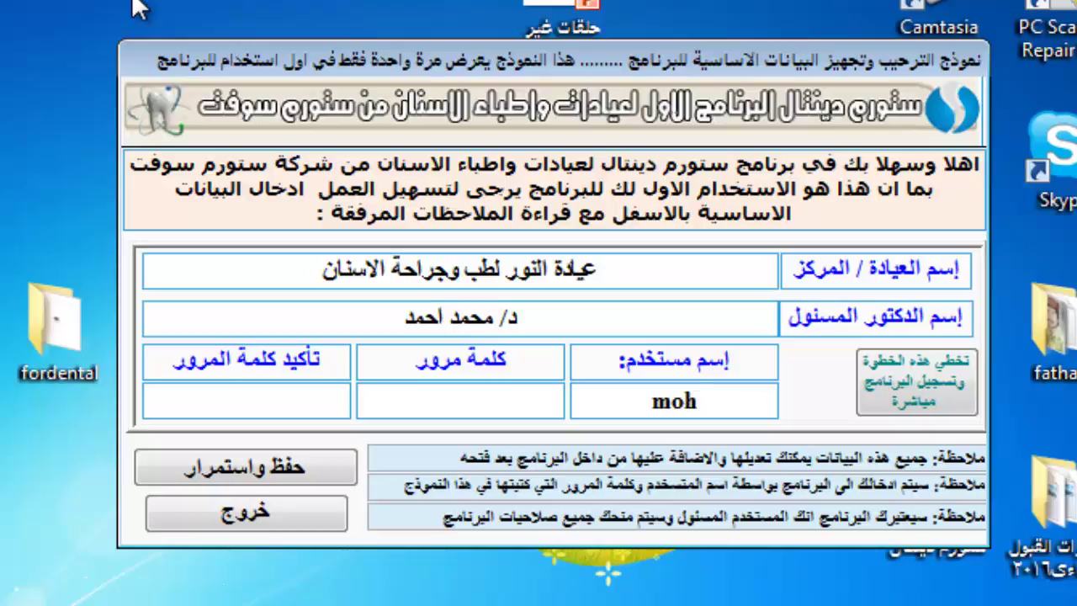
key("Tab")
key("Tab")
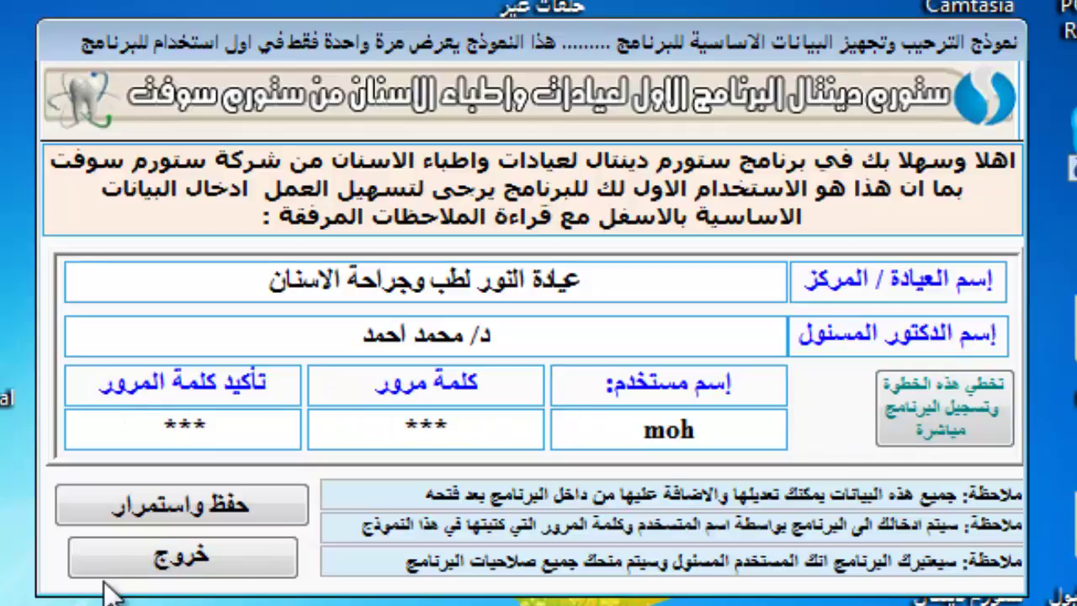
Step: Save the initial setup, acknowledge completion, fill moh on the login screen, then close it
left_click(142, 496)
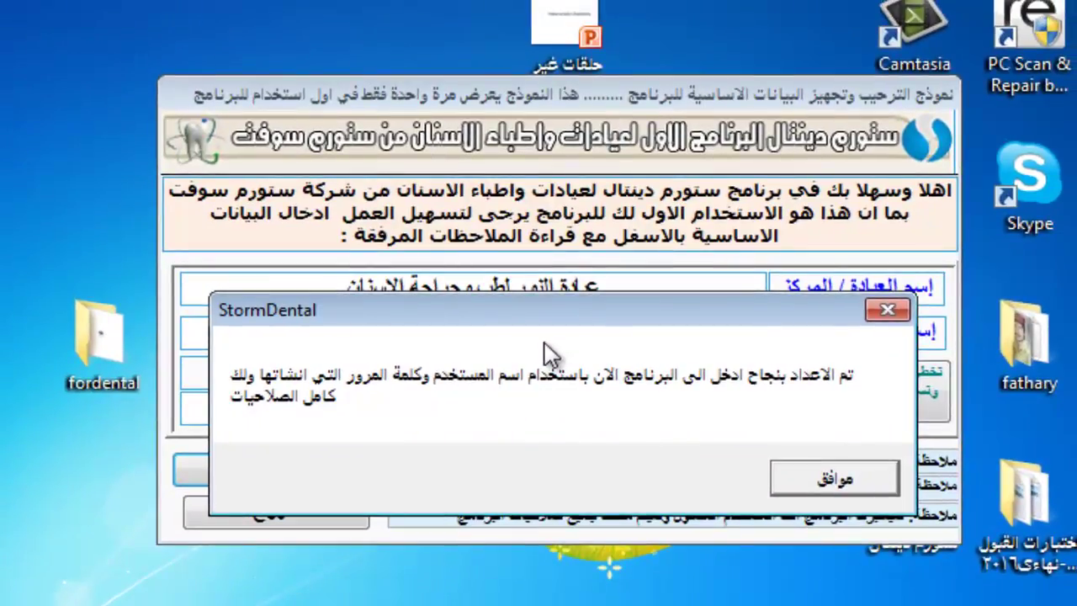
left_click(831, 480)
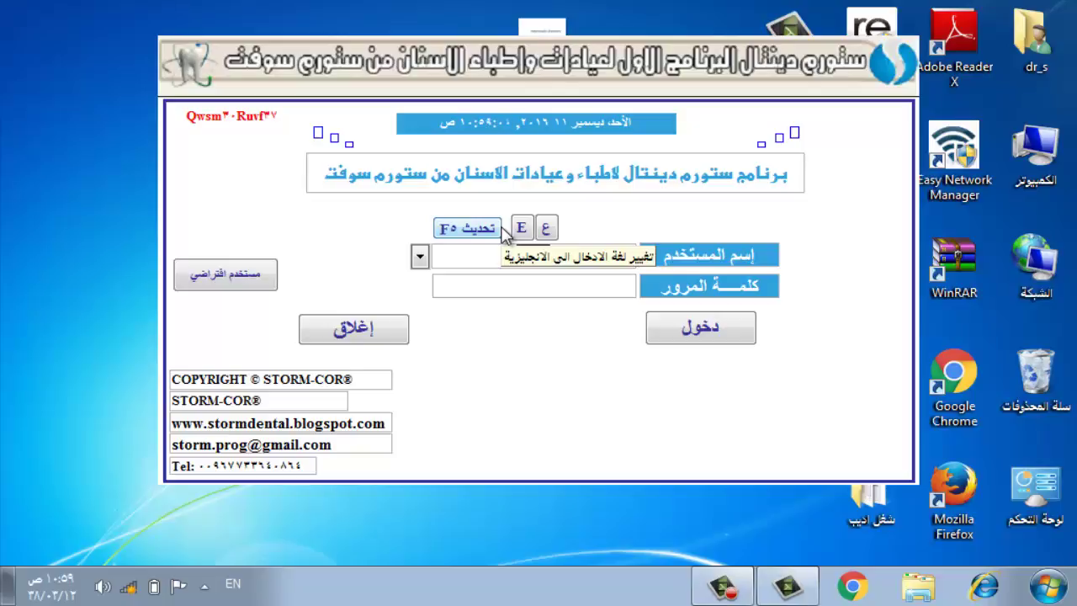
key("F5")
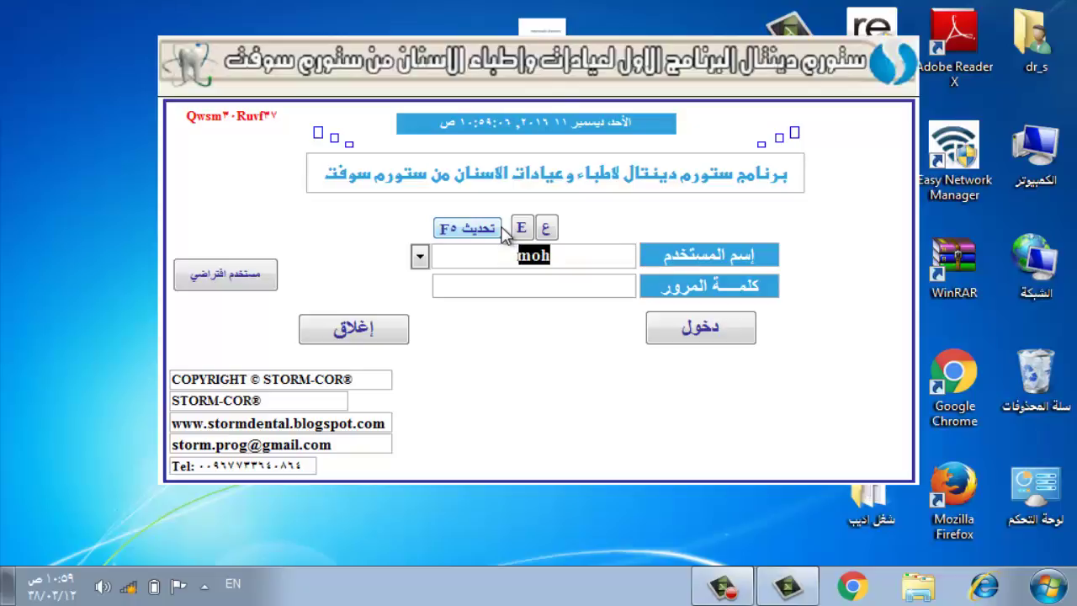
left_click(370, 333)
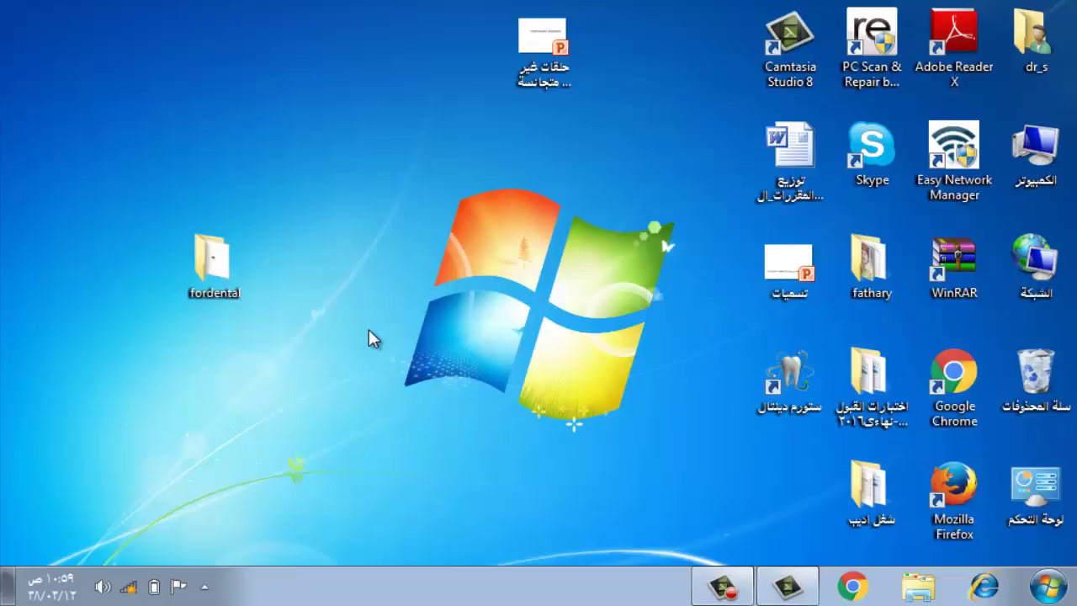
Step: Relaunch Storm Dental past the splash and switch the login name field to English input
left_click(772, 375)
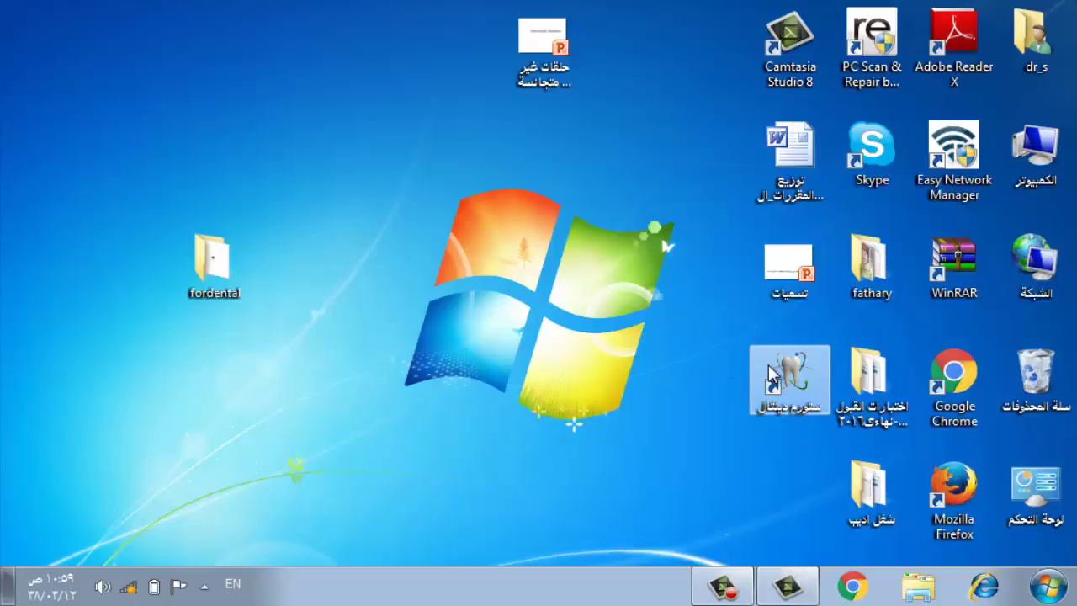
double_click(786, 370)
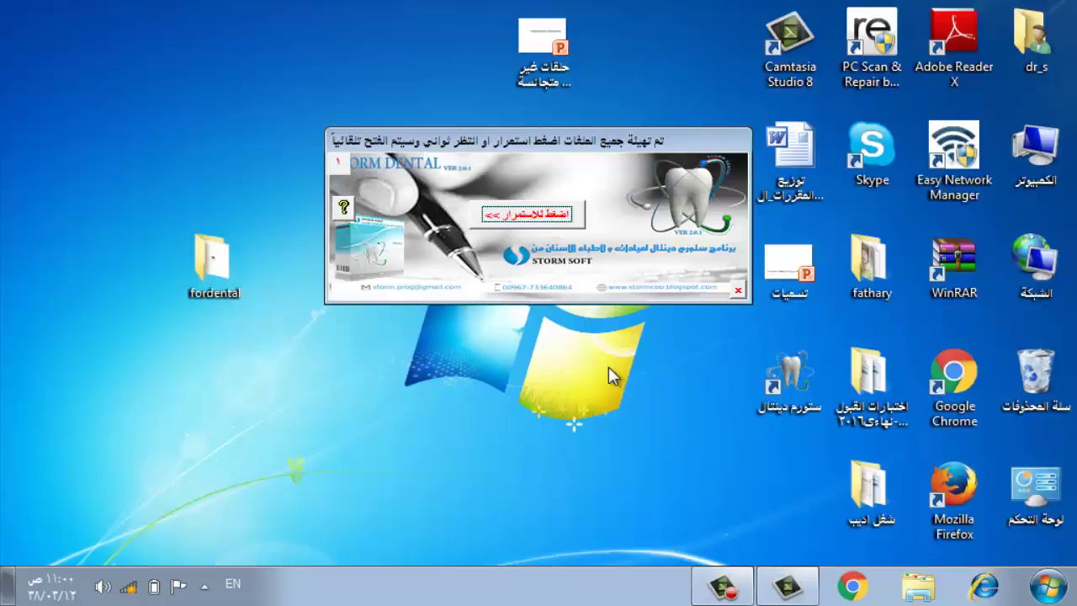
left_click(519, 214)
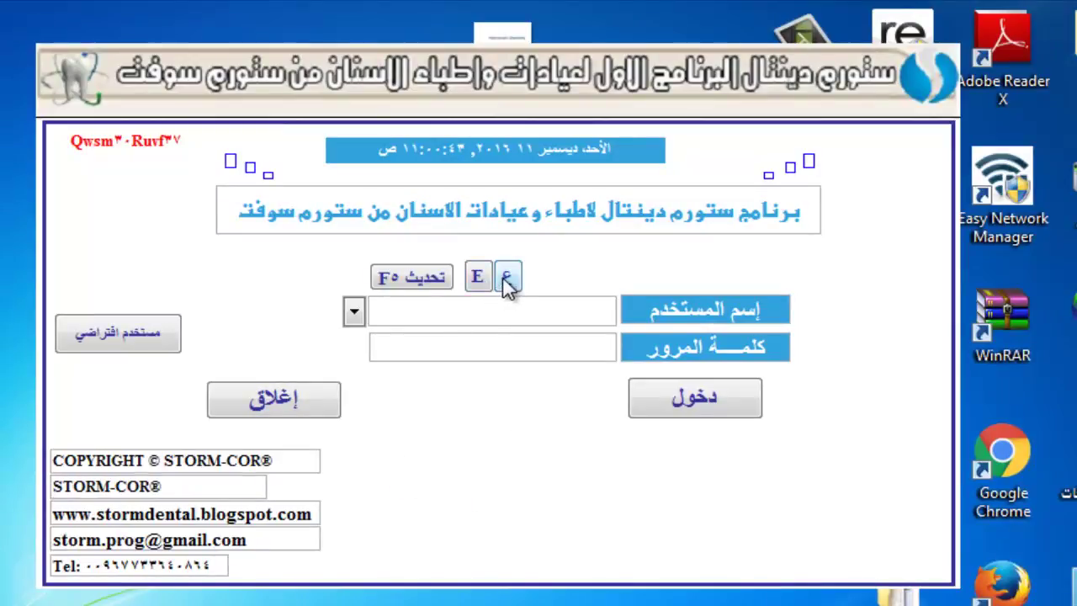
left_click(508, 279)
type("عغع")
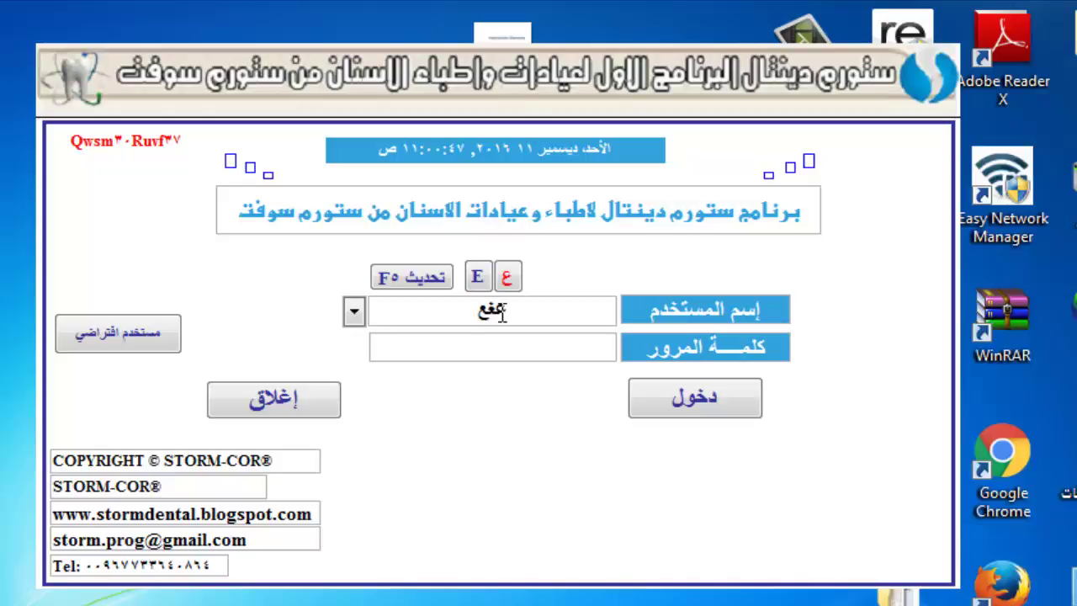
left_click(478, 277)
Step: Select the existing user moh from the login username list
type("uyuj")
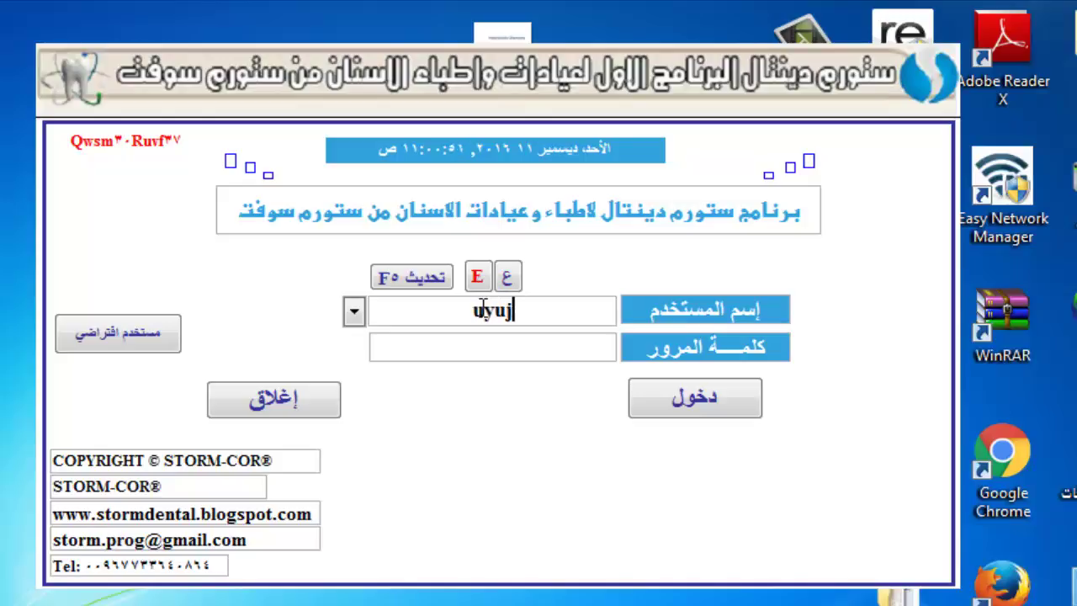
left_click(421, 279)
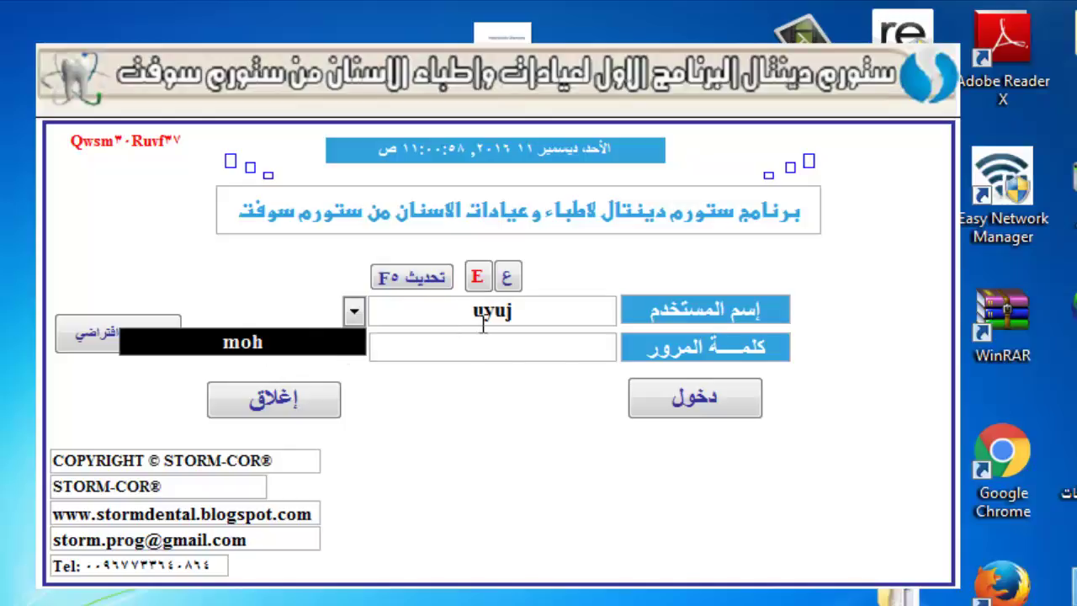
left_click(557, 322)
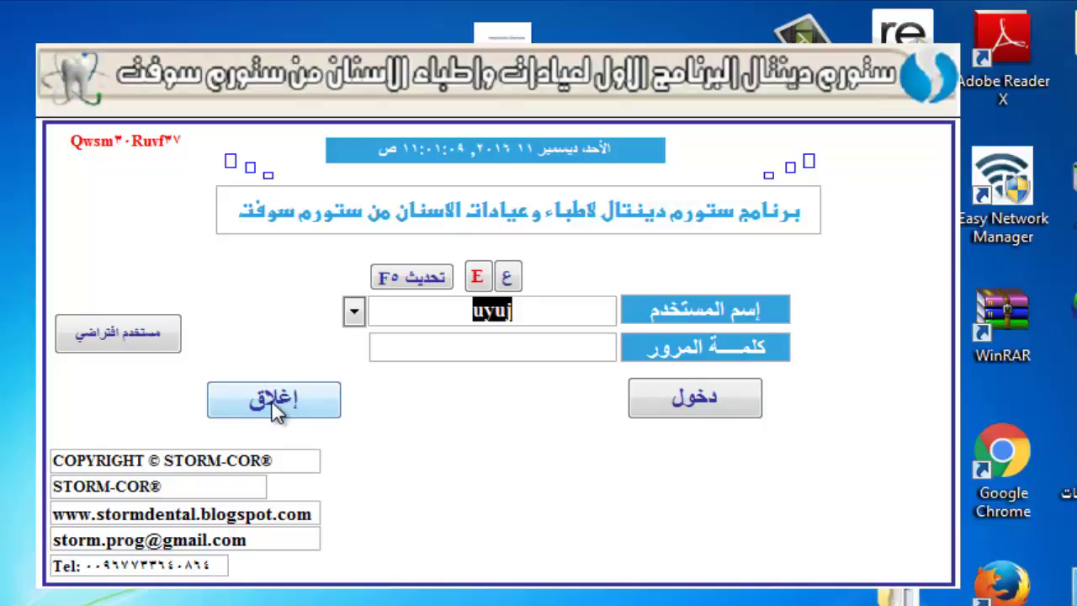
left_click(354, 310)
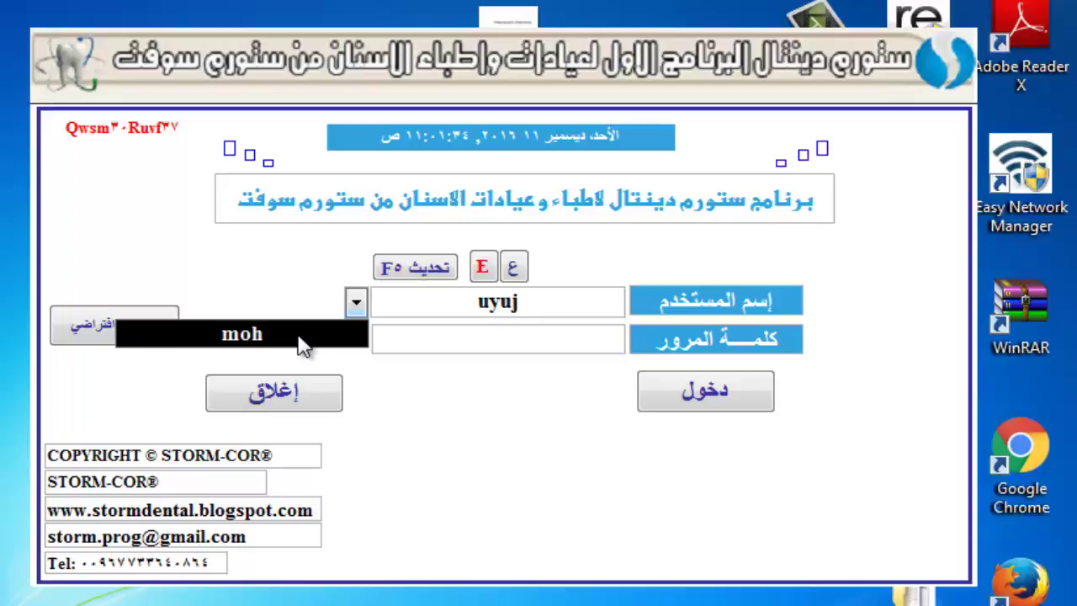
left_click(304, 346)
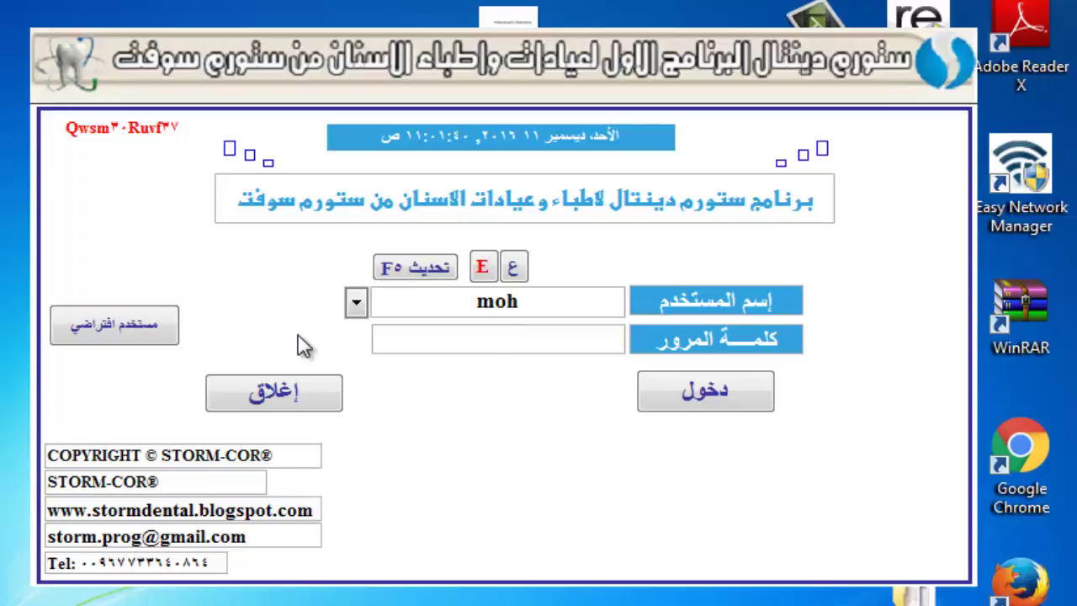
Step: Enter the password and log in, retyping it after a wrong-password error
type("*****")
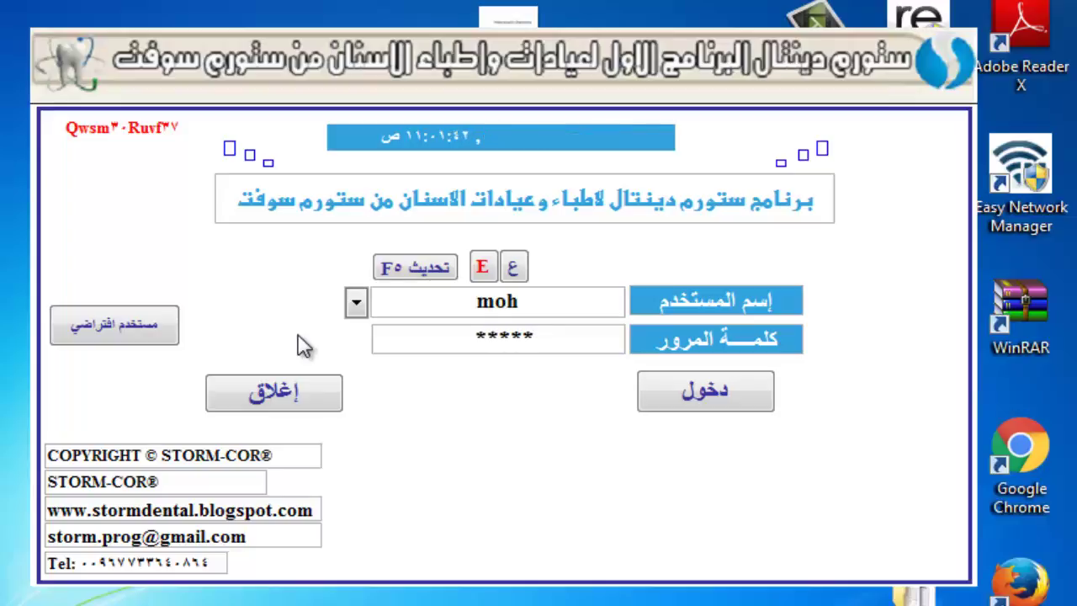
left_click(694, 391)
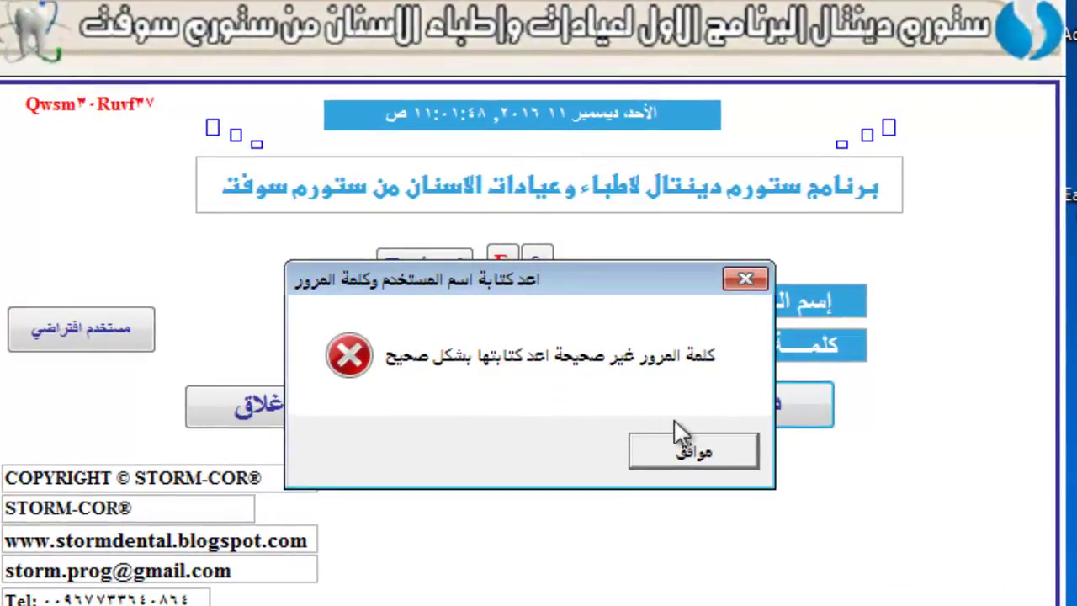
left_click(646, 446)
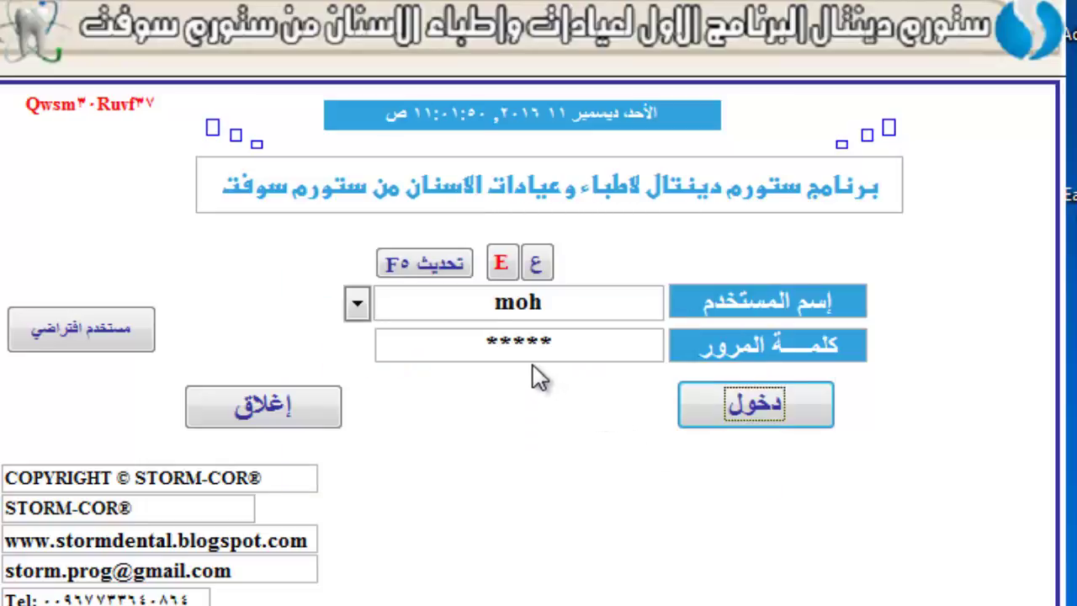
left_click(508, 344)
double_click(504, 345)
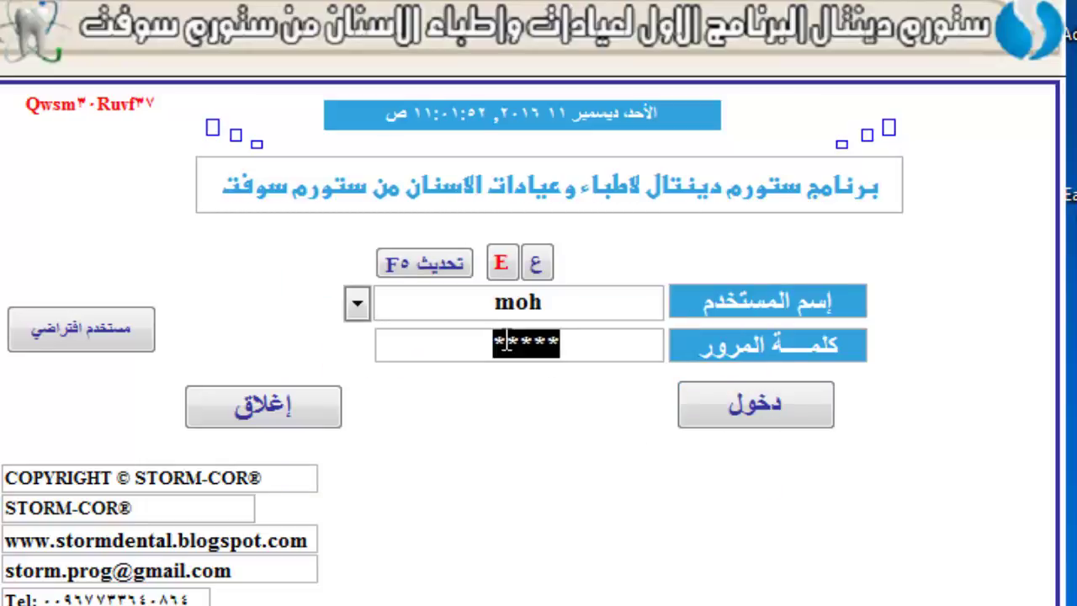
type("***")
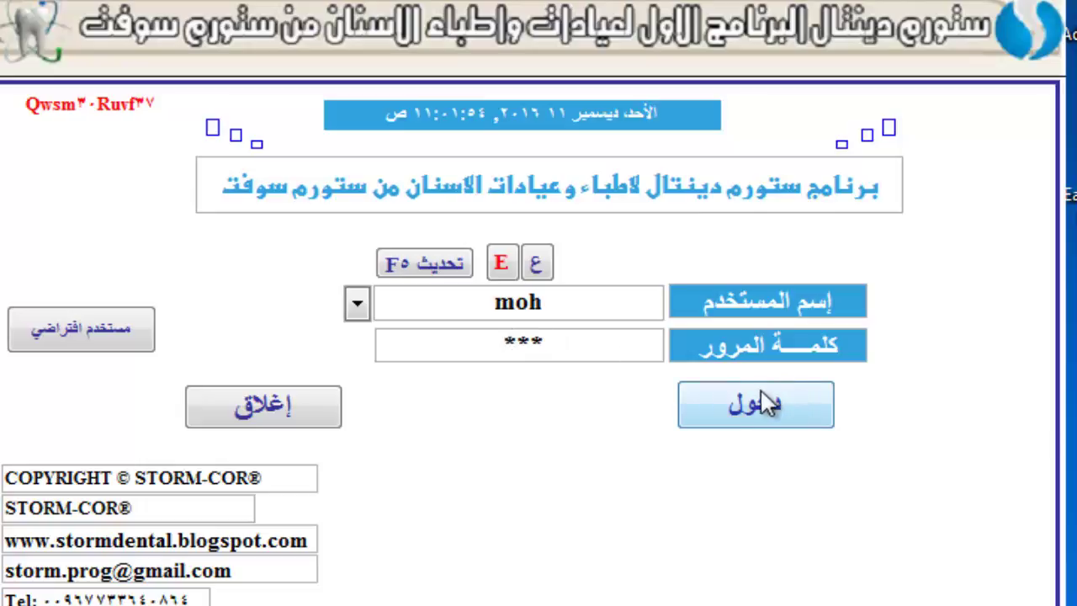
left_click(748, 394)
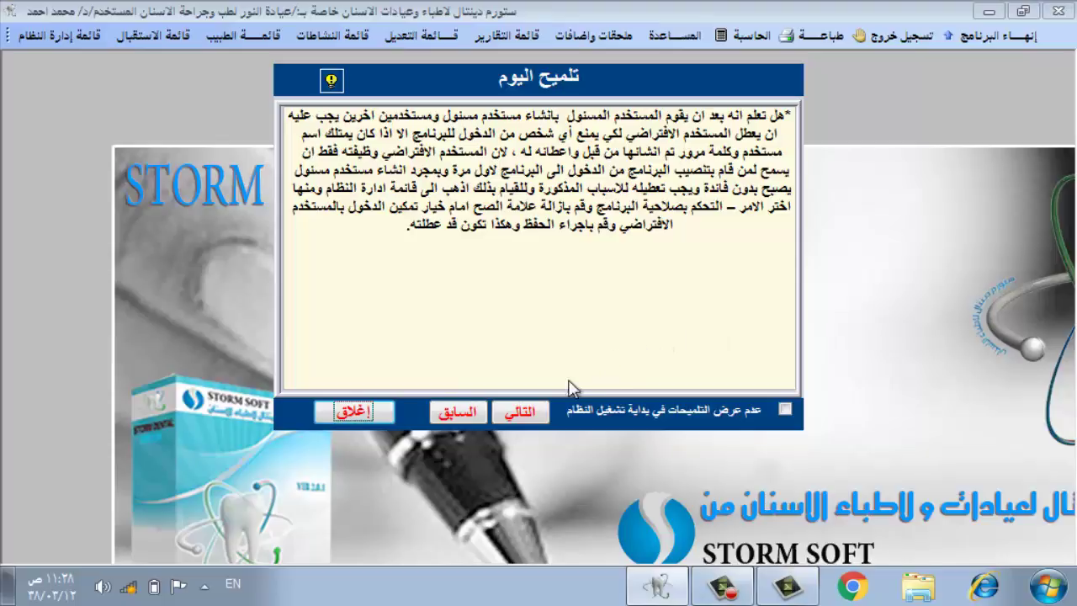
Step: Browse forward through the tips of the day, then step back to earlier tips
left_click(521, 412)
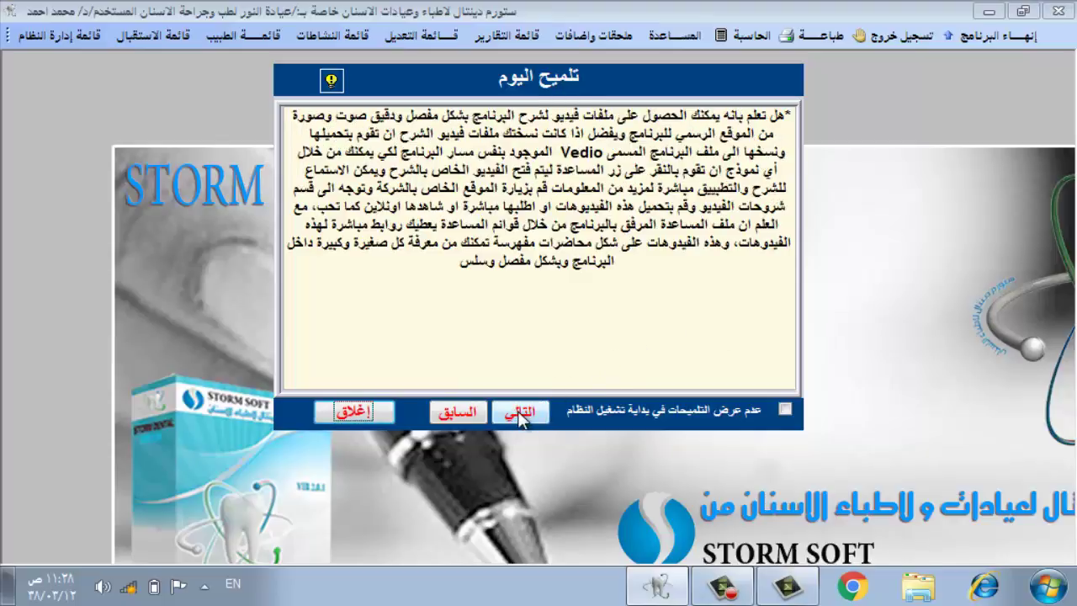
left_click(520, 412)
left_click(520, 412)
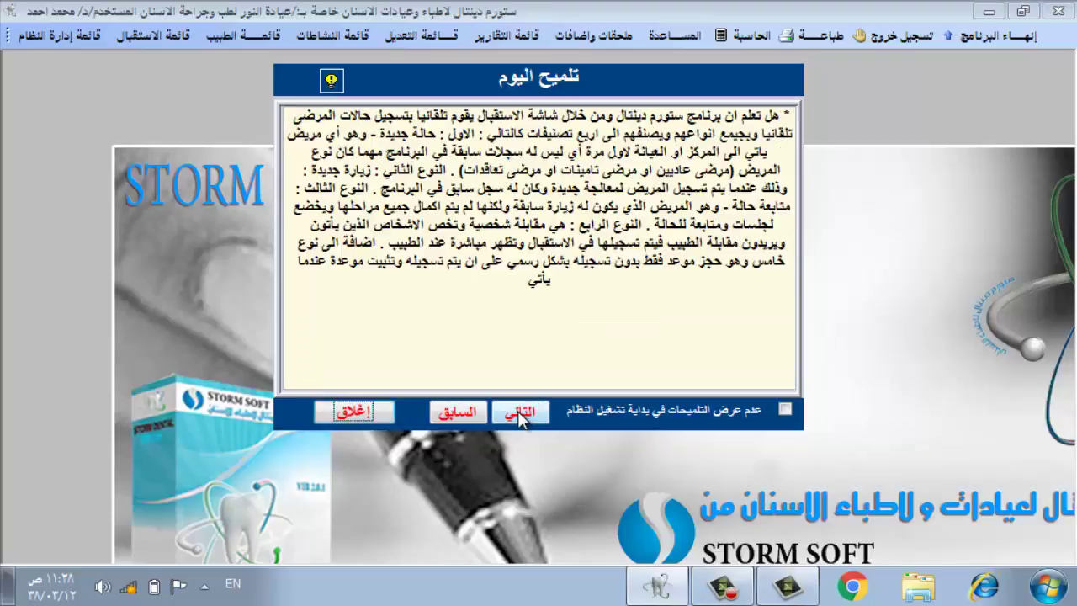
left_click(521, 412)
left_click(521, 416)
left_click(521, 417)
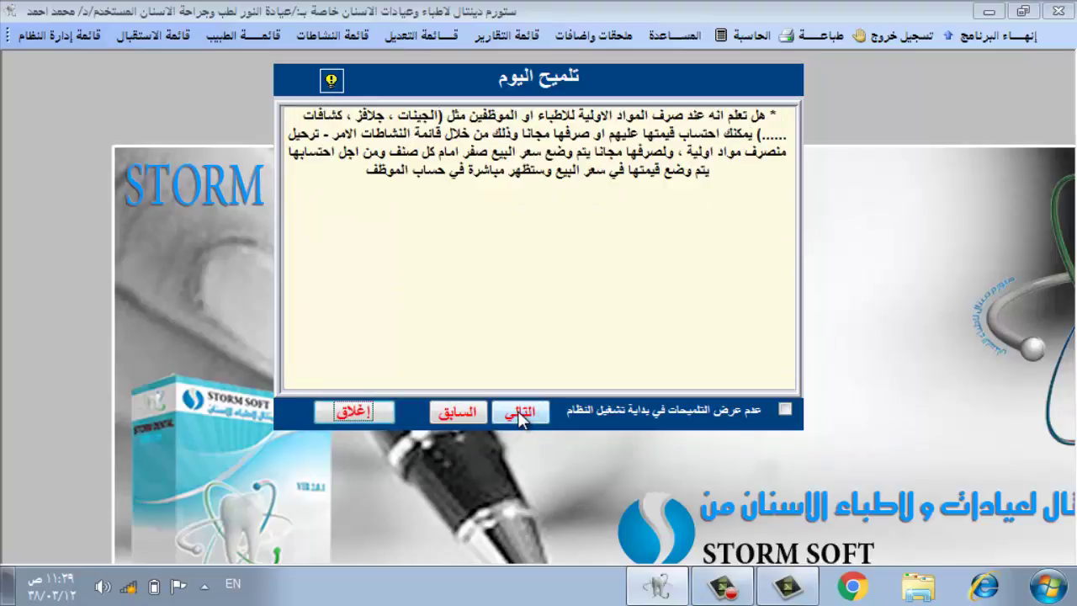
left_click(520, 416)
left_click(520, 416)
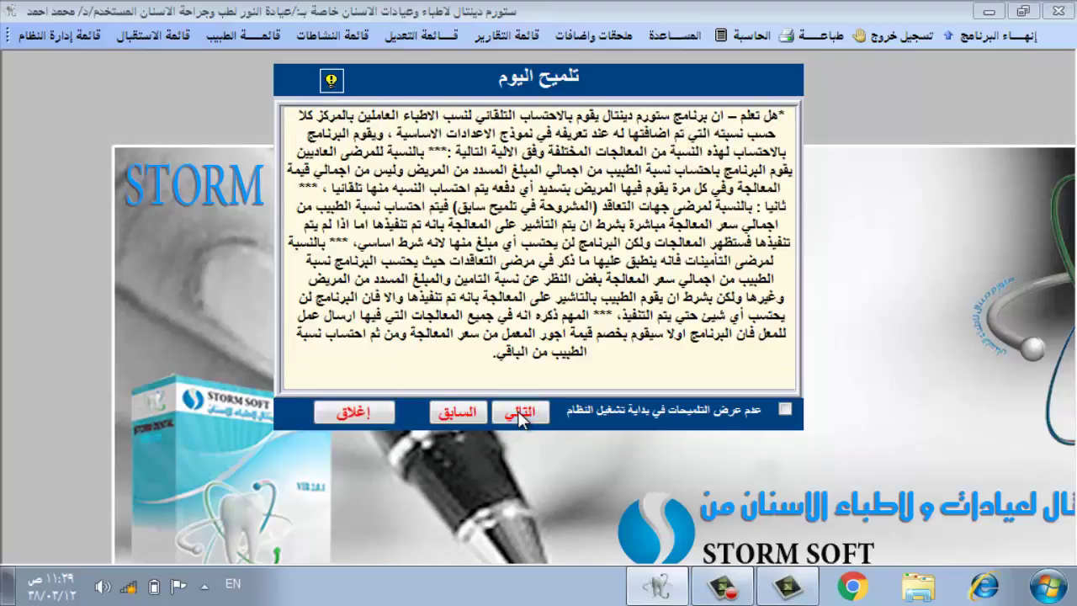
left_click(521, 416)
left_click(521, 412)
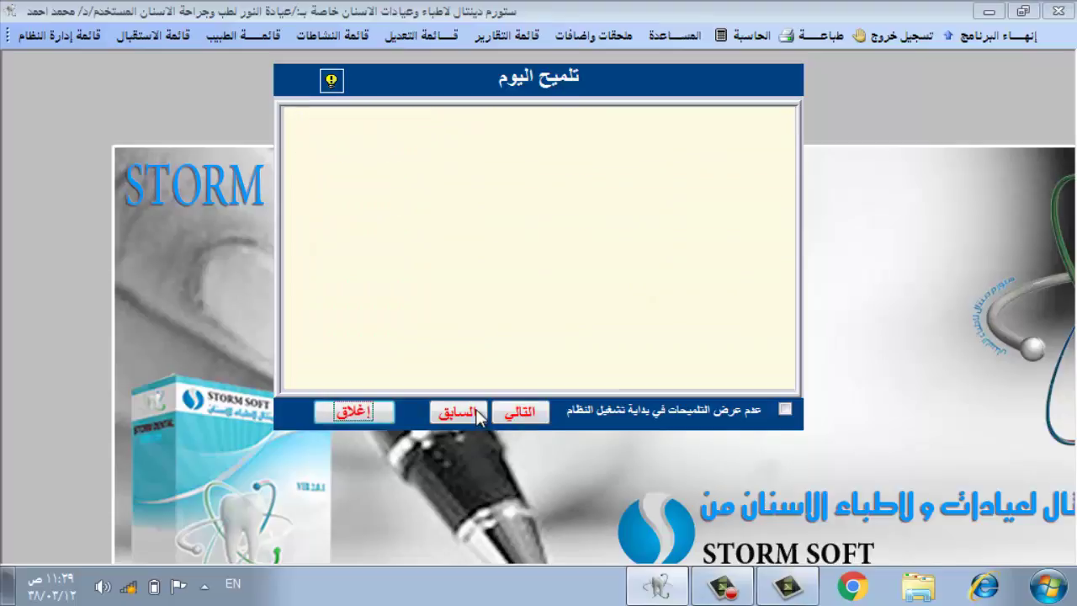
left_click(520, 412)
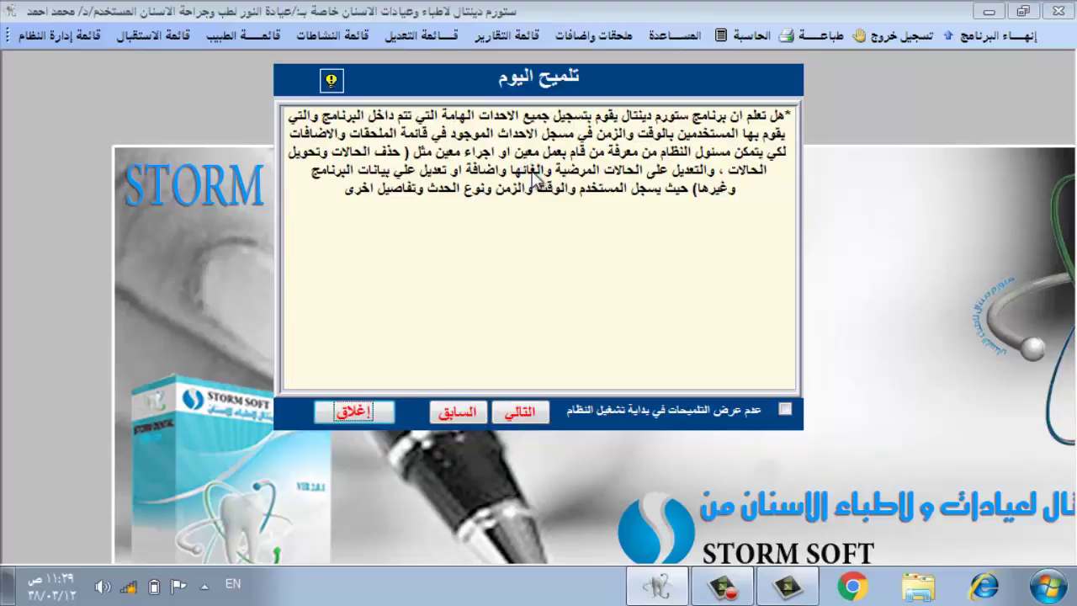
Step: Turn off showing tips at startup and close the tip of the day window
left_click(532, 172)
left_click(785, 410)
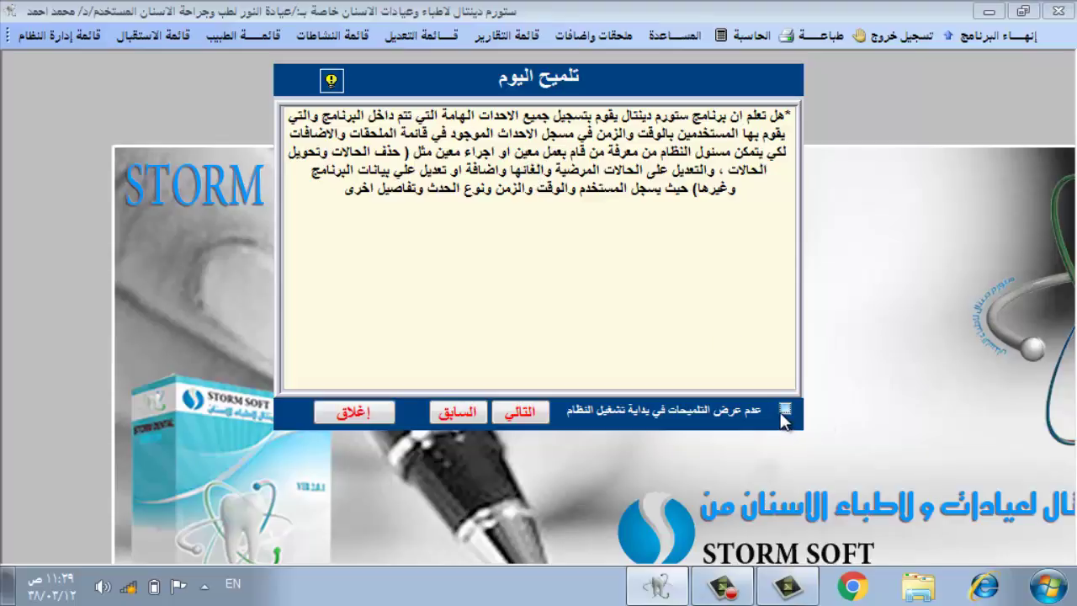
left_click(353, 412)
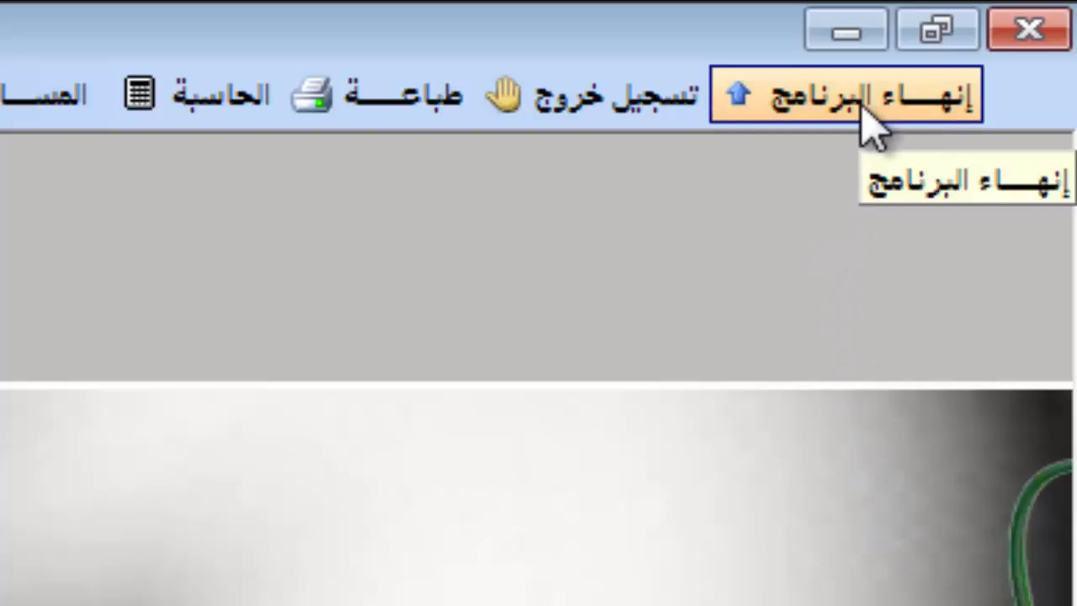
Step: Attempt to exit via إنهاء البرنامج and the close button, then open قائمة إدارة النظام
left_click(858, 101)
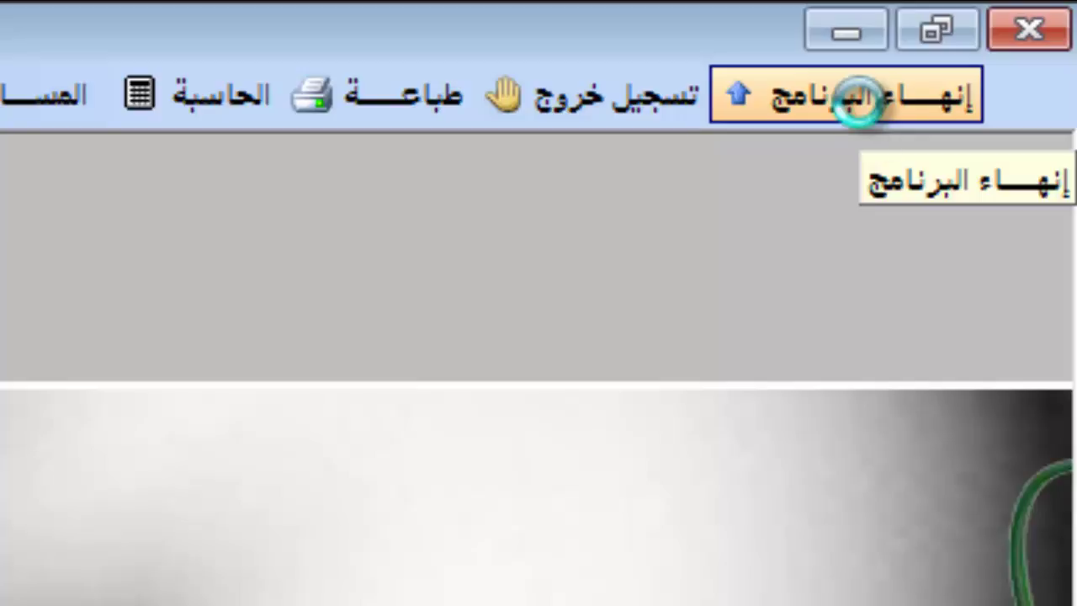
left_click(1039, 40)
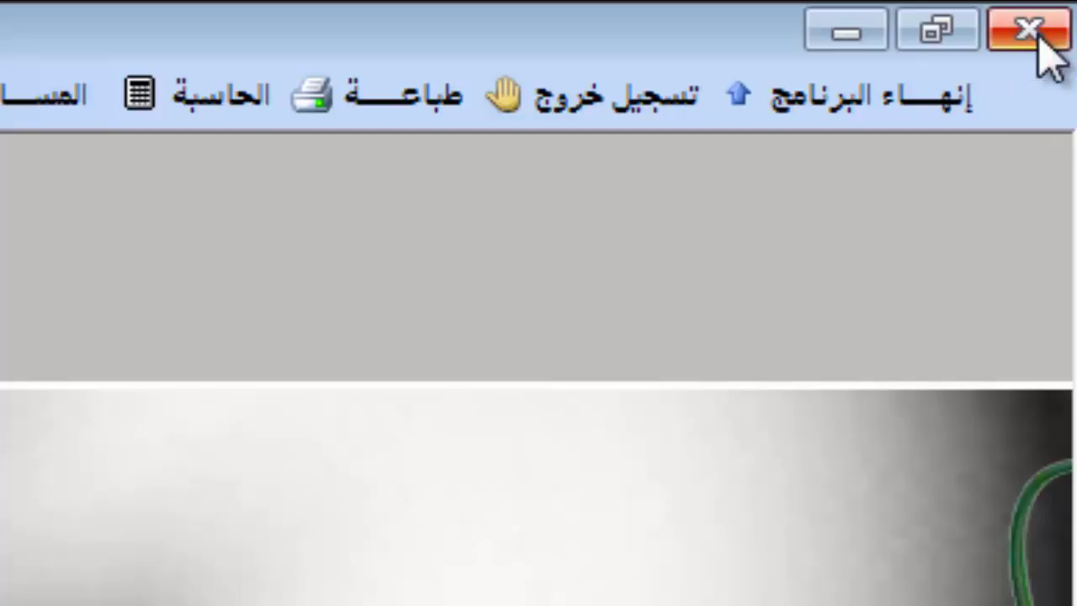
left_click(1039, 40)
left_click(1039, 40)
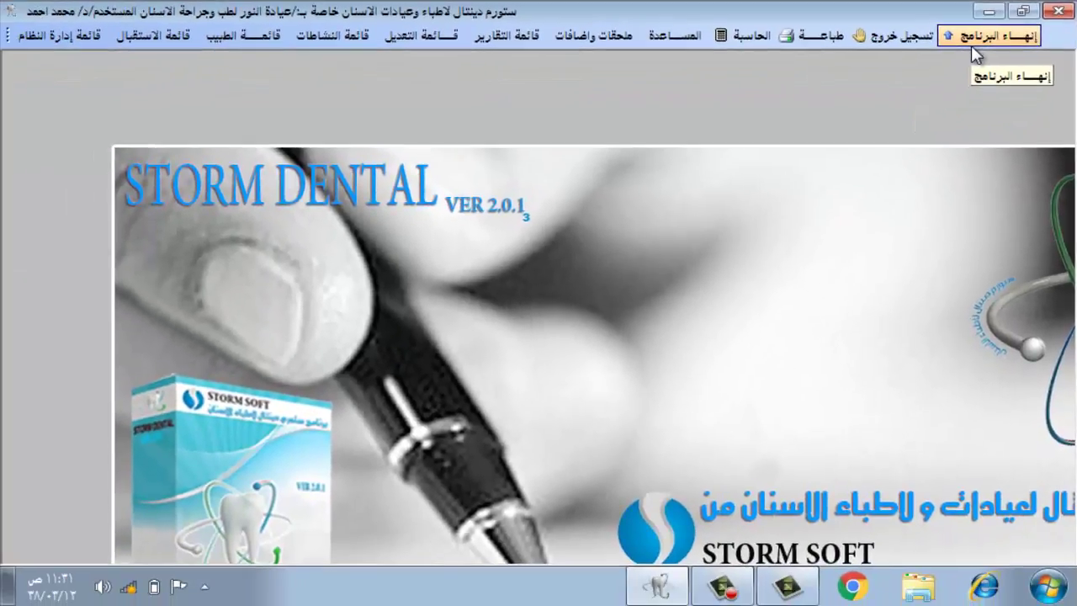
left_click(947, 69)
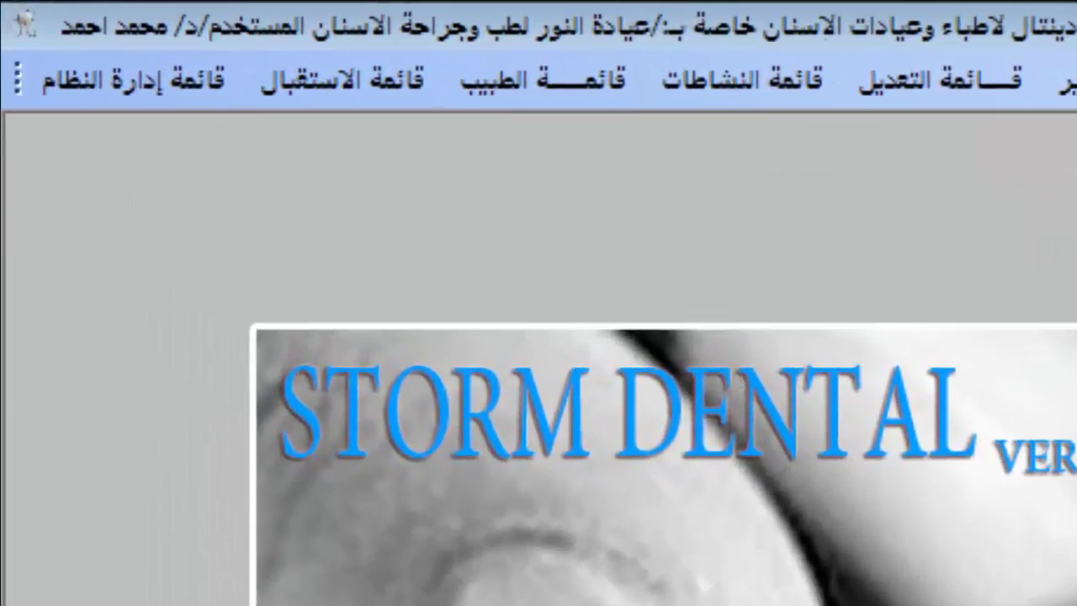
left_click(68, 88)
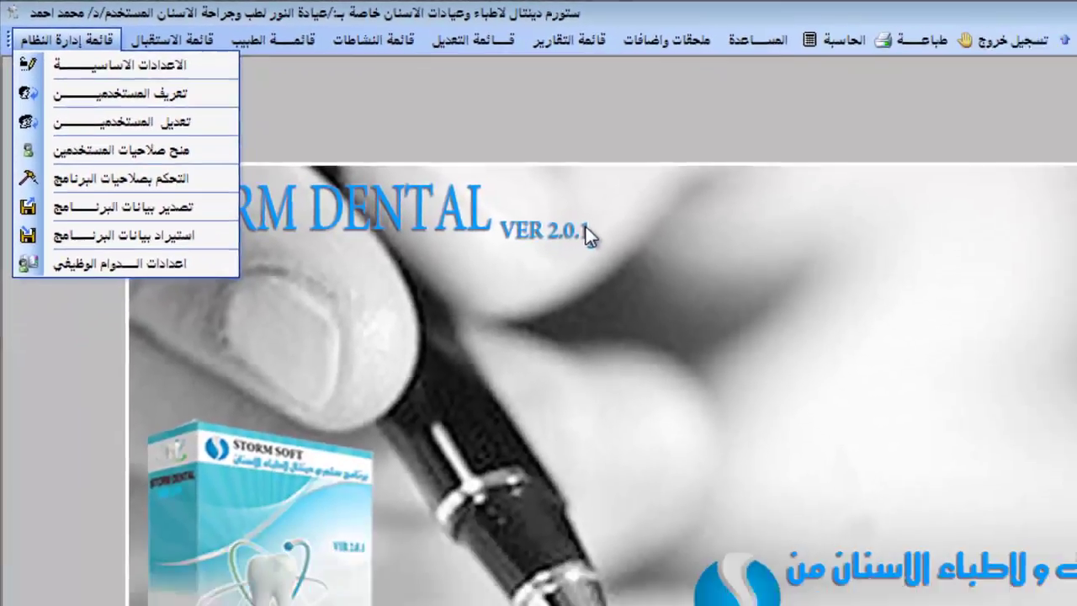
Step: Close the system options, back out of exiting at the unexported-data warning, and close the export/backup screen
left_click(1076, 443)
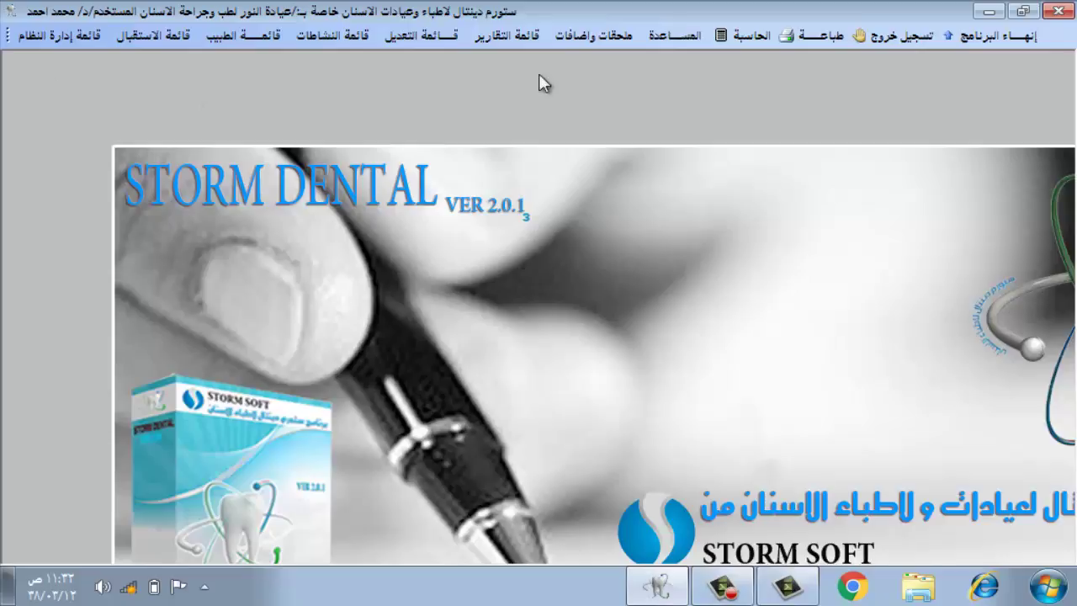
left_click(975, 35)
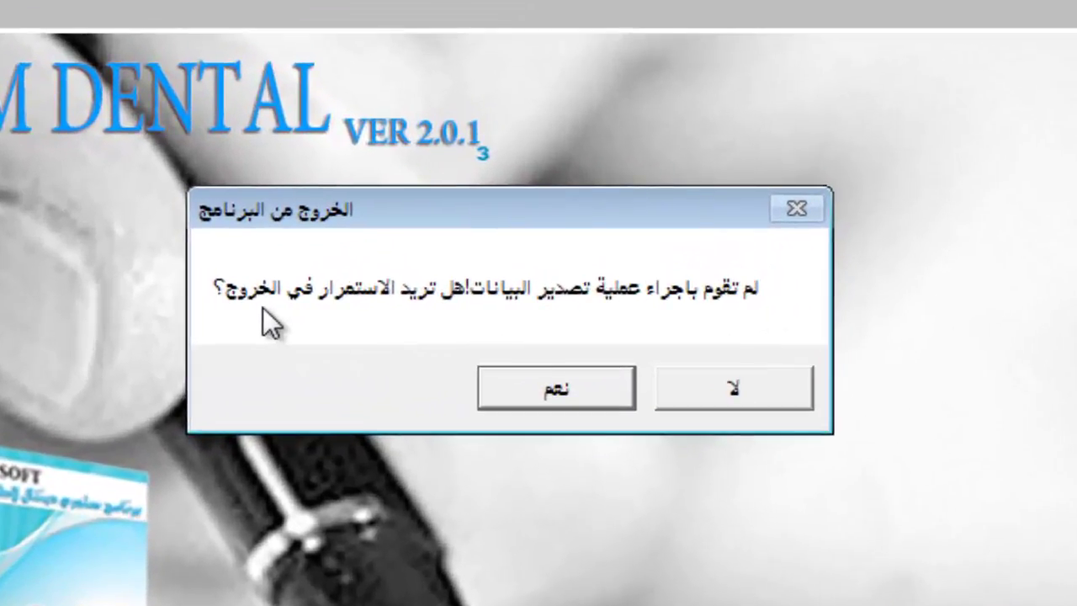
left_click(542, 391)
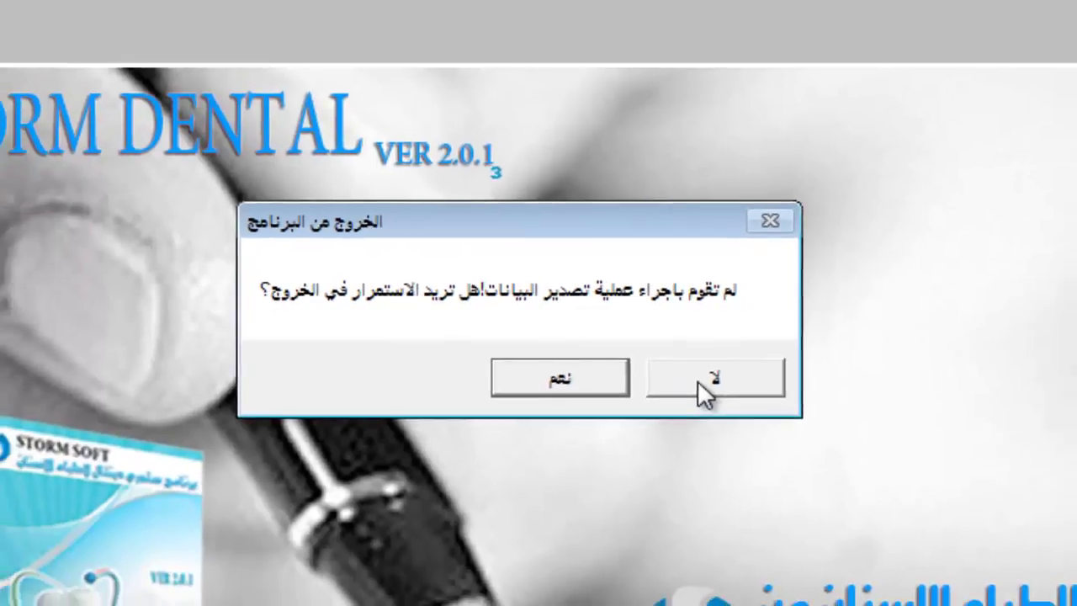
left_click(686, 399)
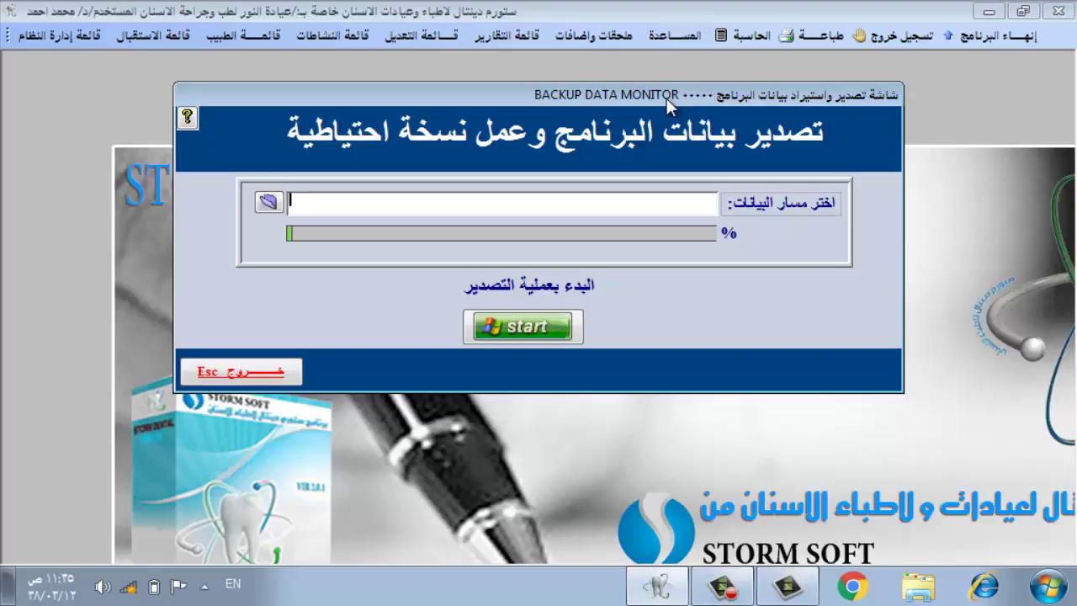
left_click(268, 370)
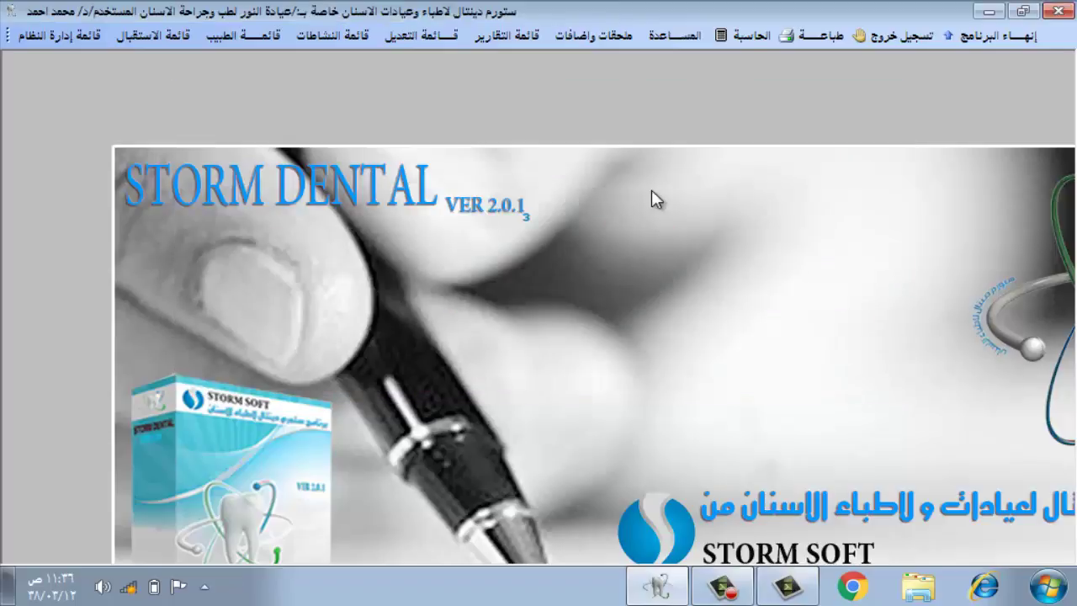
Step: Exit Storm Dental with نعم despite the unexported-data warning, returning to the Windows desktop
left_click(988, 36)
left_click(1018, 72)
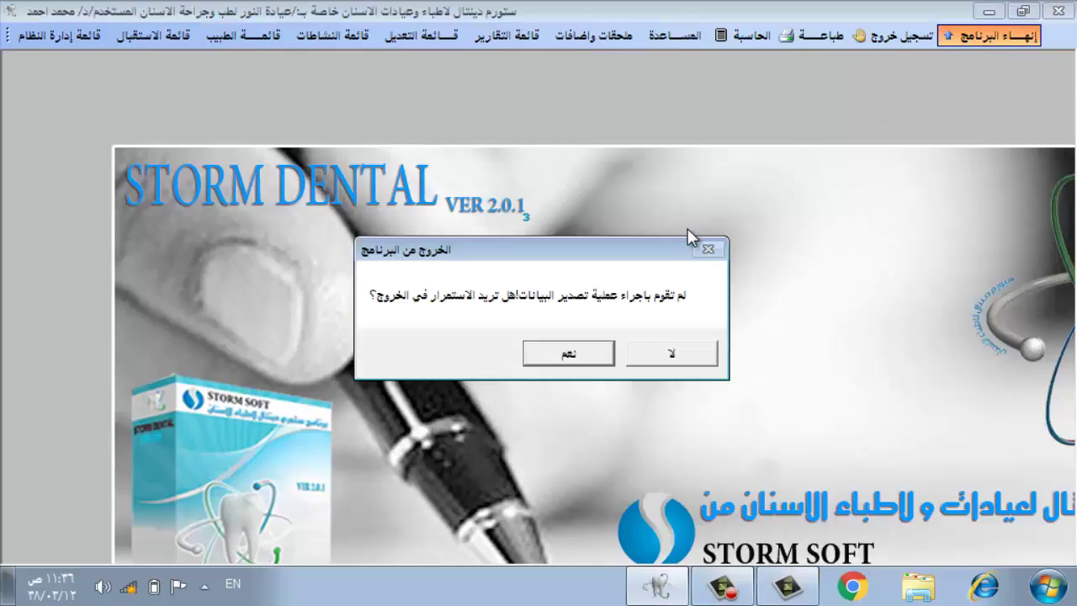
left_click(572, 357)
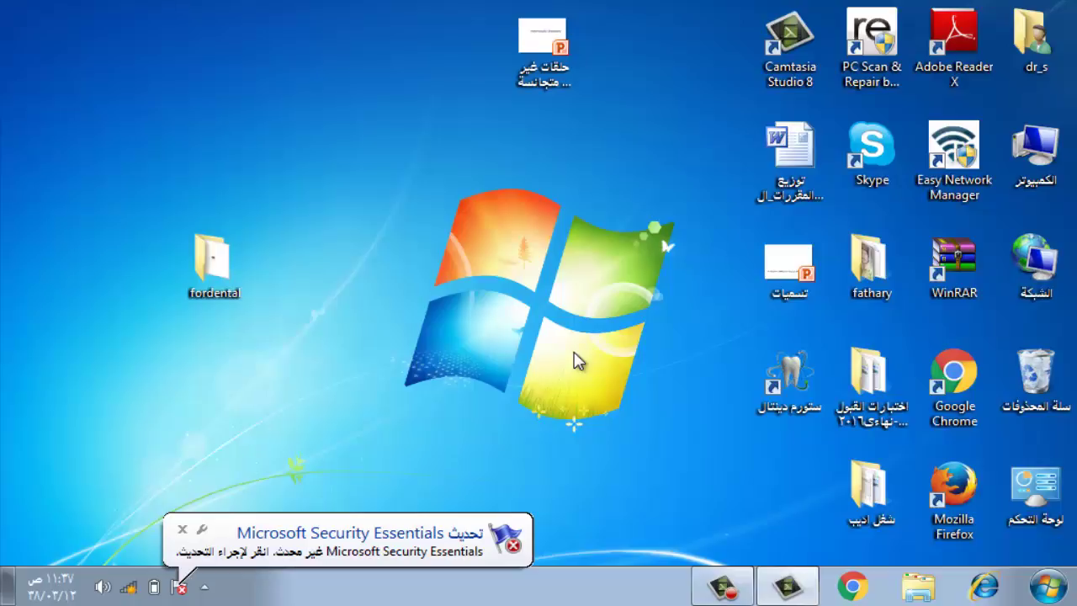
Step: Relaunch Storm Dental from its desktop shortcut and log in as the saved user with the account password
left_click(782, 373)
double_click(782, 369)
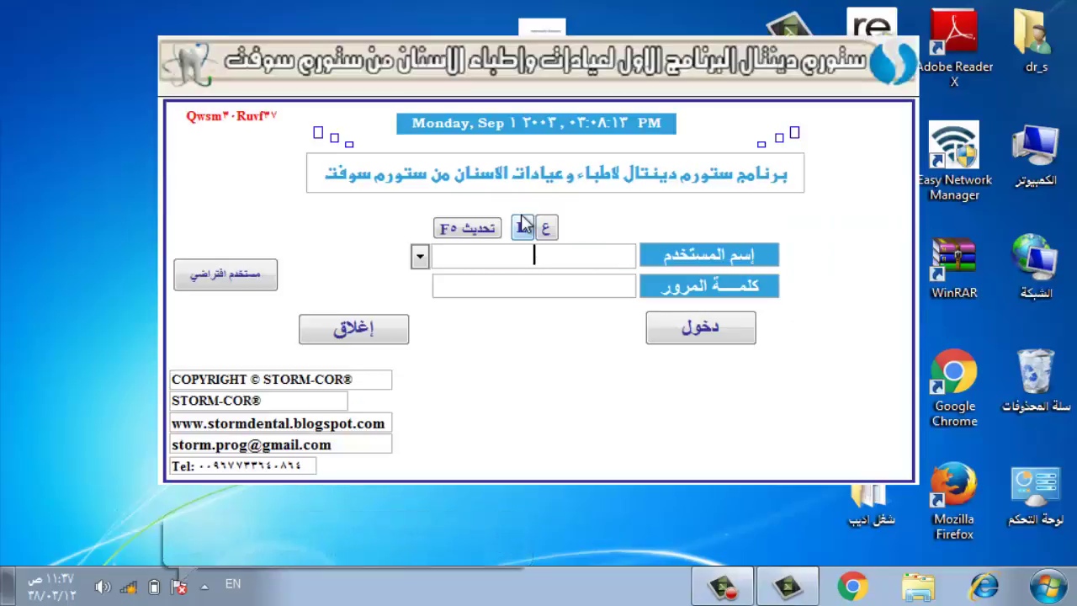
left_click(419, 257)
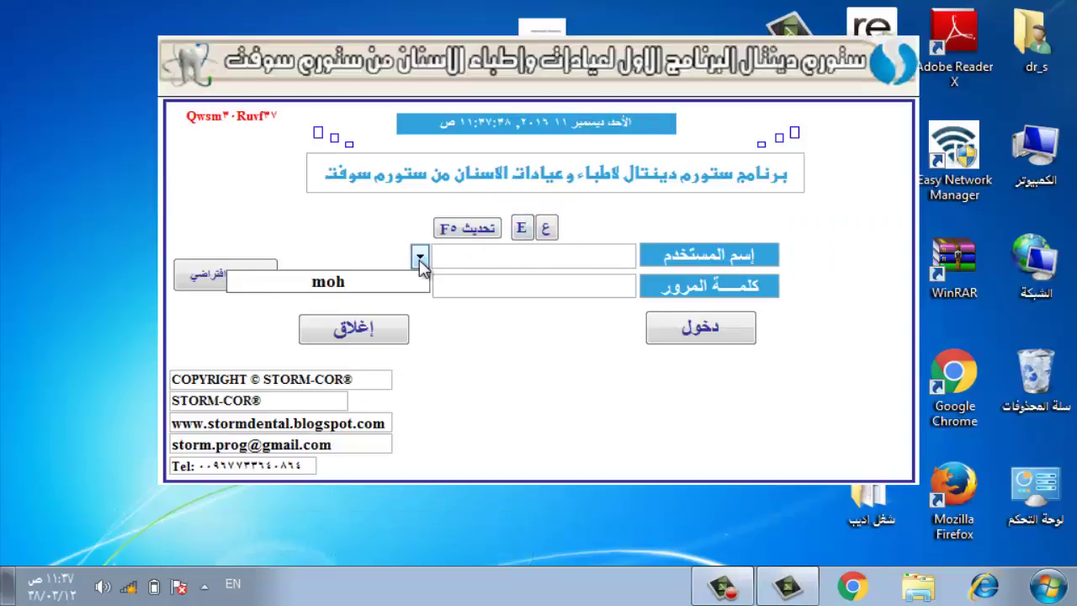
left_click(404, 282)
left_click(468, 289)
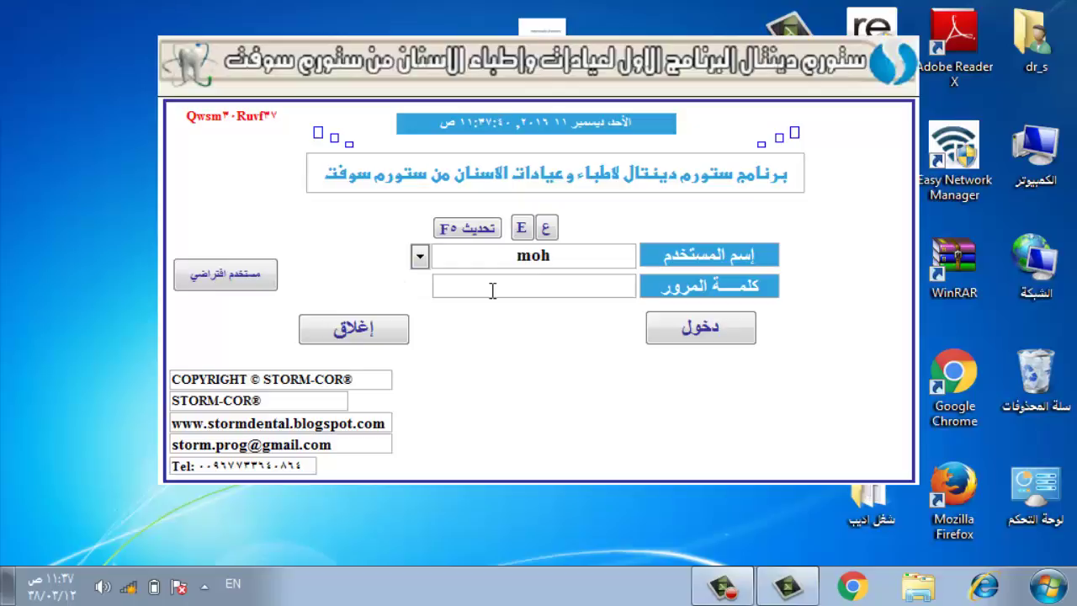
type("***")
left_click(686, 328)
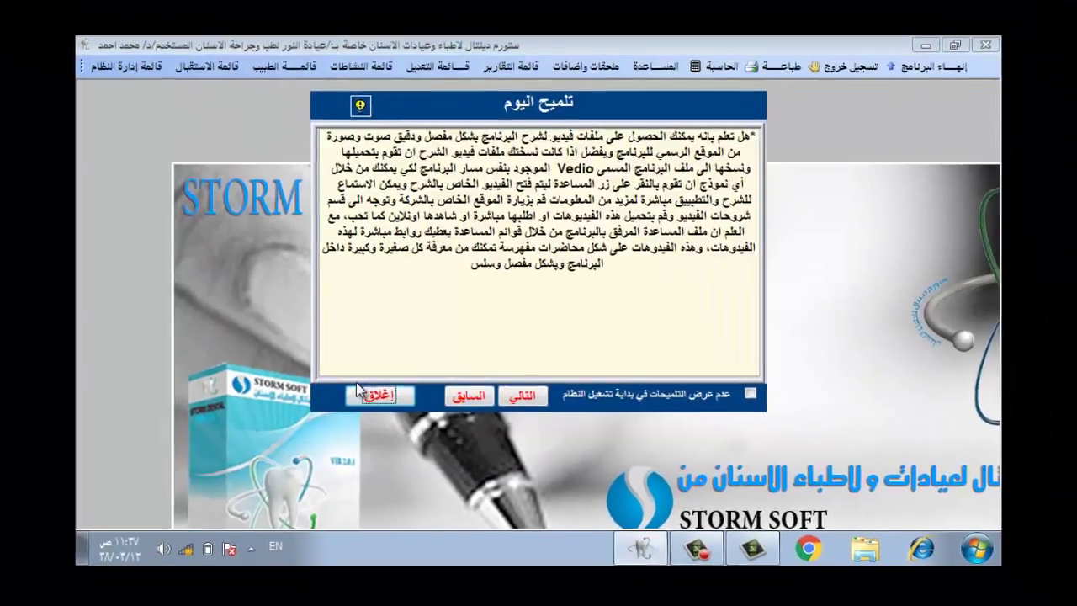
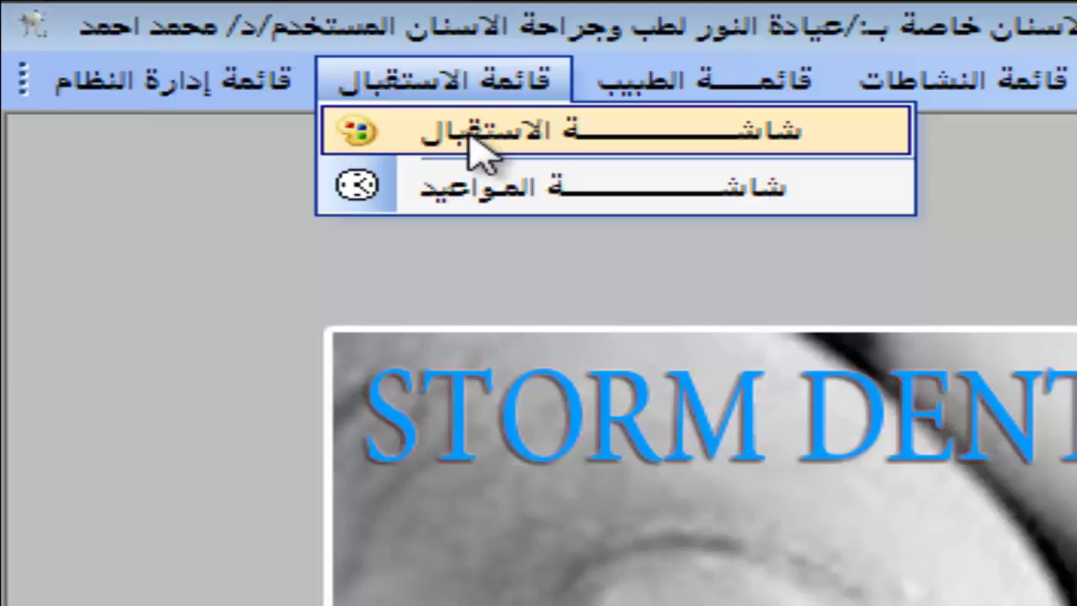
Step: Open the doctor's treatment and diagnosis screen, then close it again
mouse_move(719, 95)
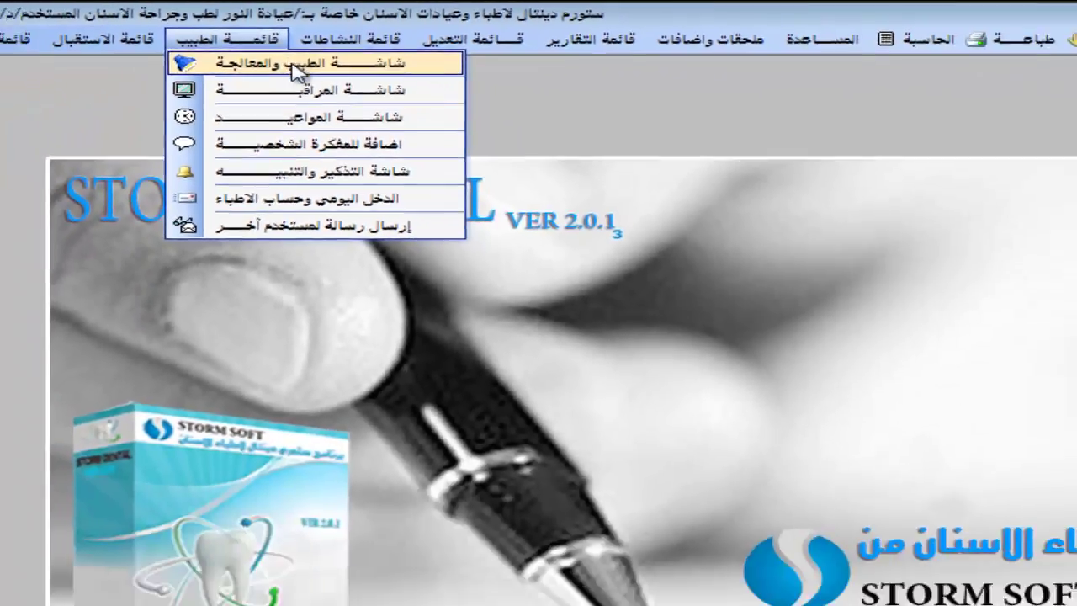
left_click(445, 132)
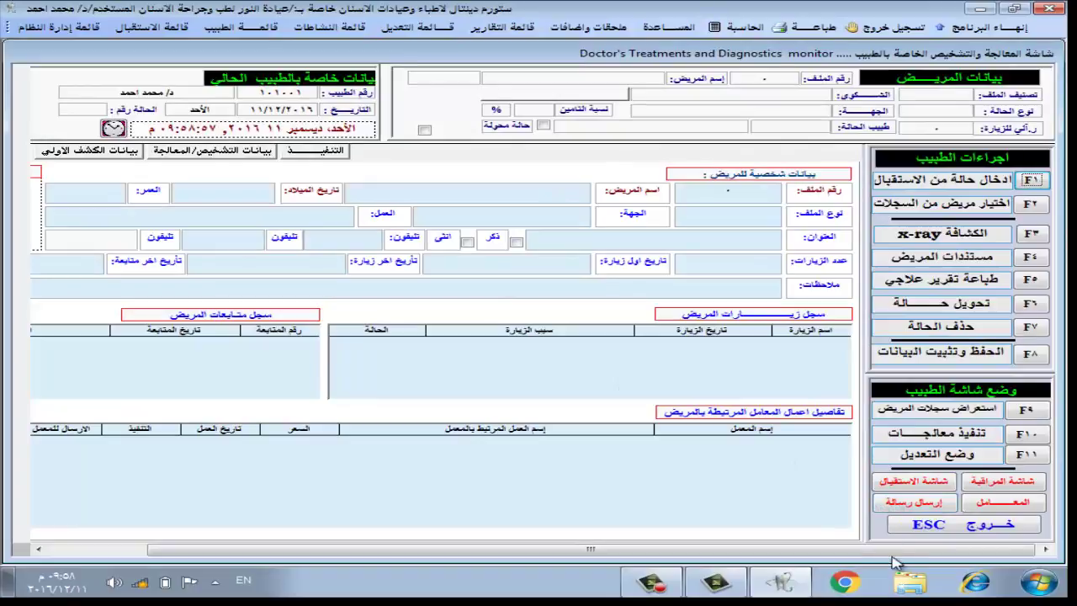
left_click(899, 528)
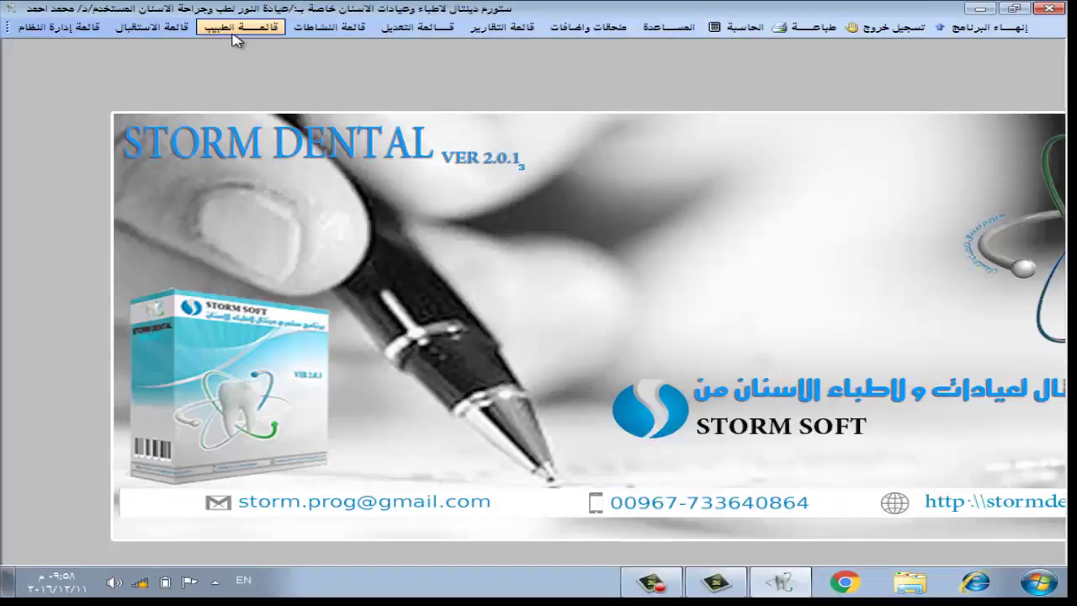
Step: Look through the Doctor, Activities and Edit menus, ending at the Reports menu
left_click(229, 27)
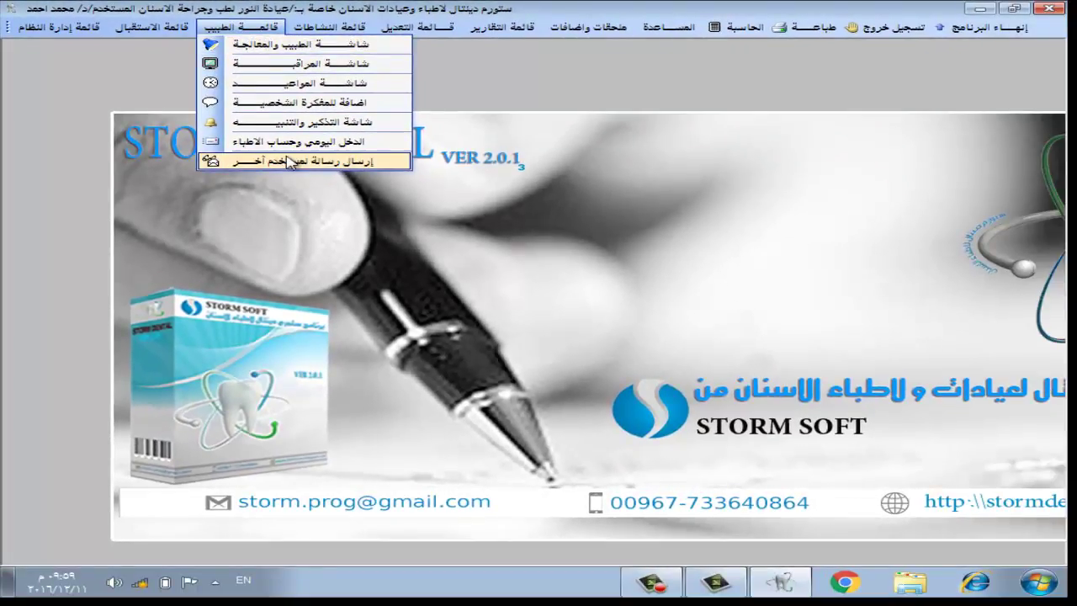
mouse_move(311, 29)
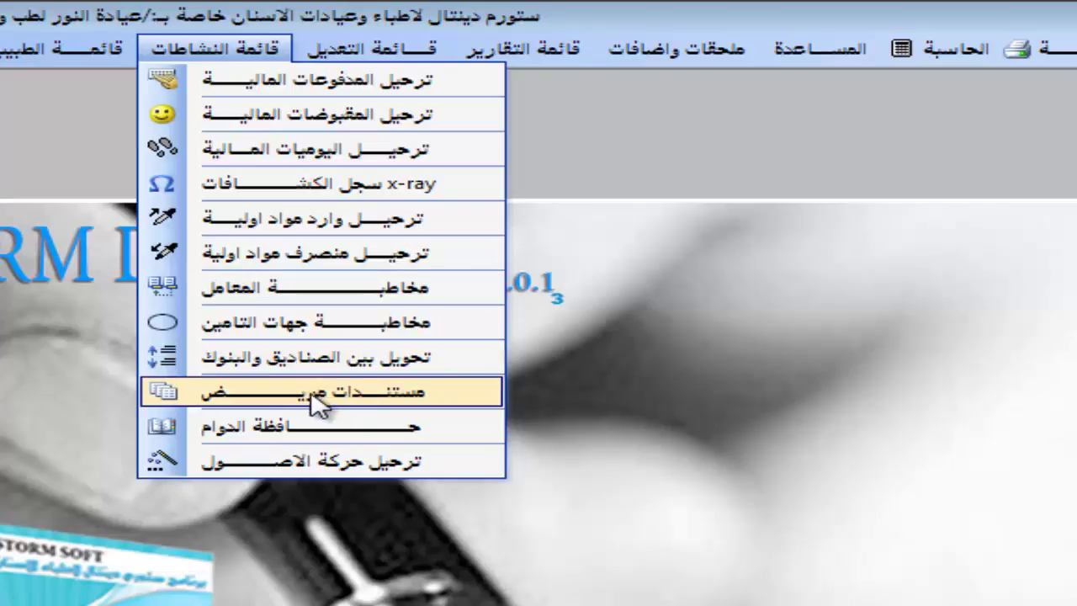
mouse_move(312, 44)
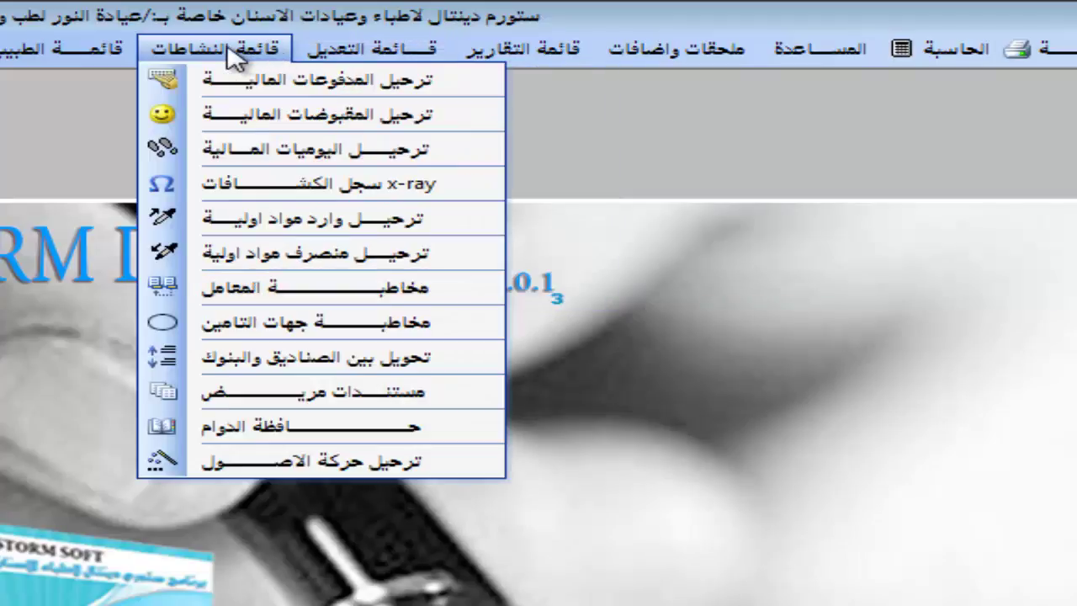
mouse_move(105, 50)
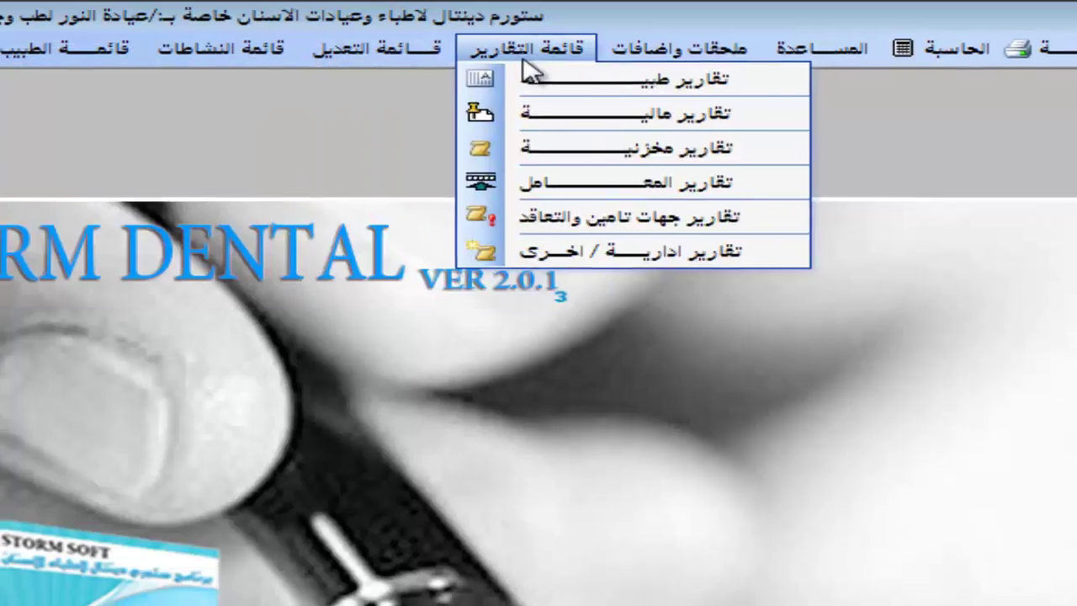
left_click(530, 47)
left_click(523, 48)
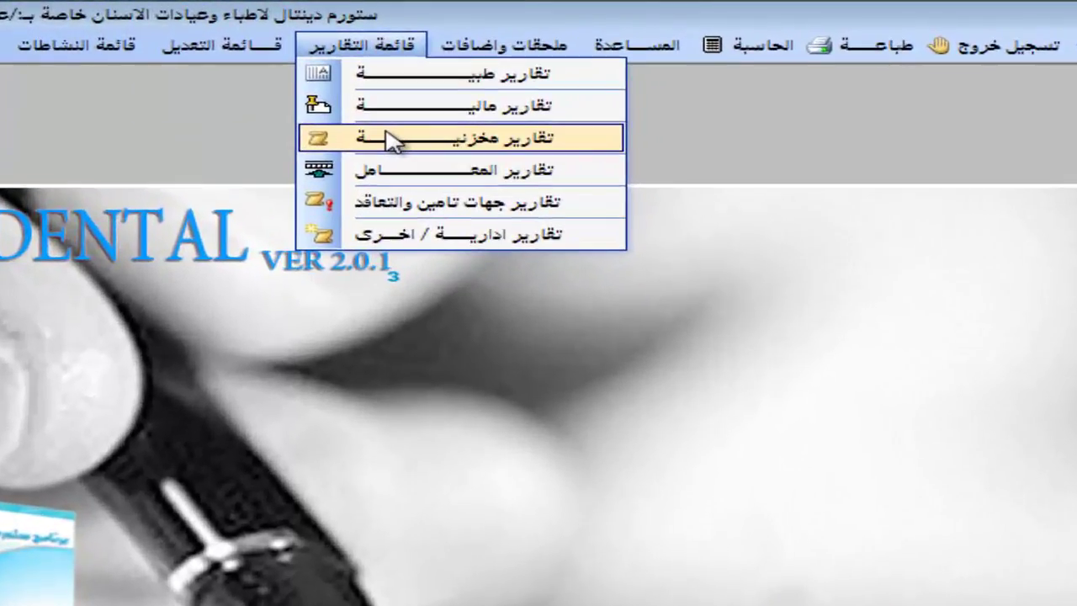
left_click(431, 78)
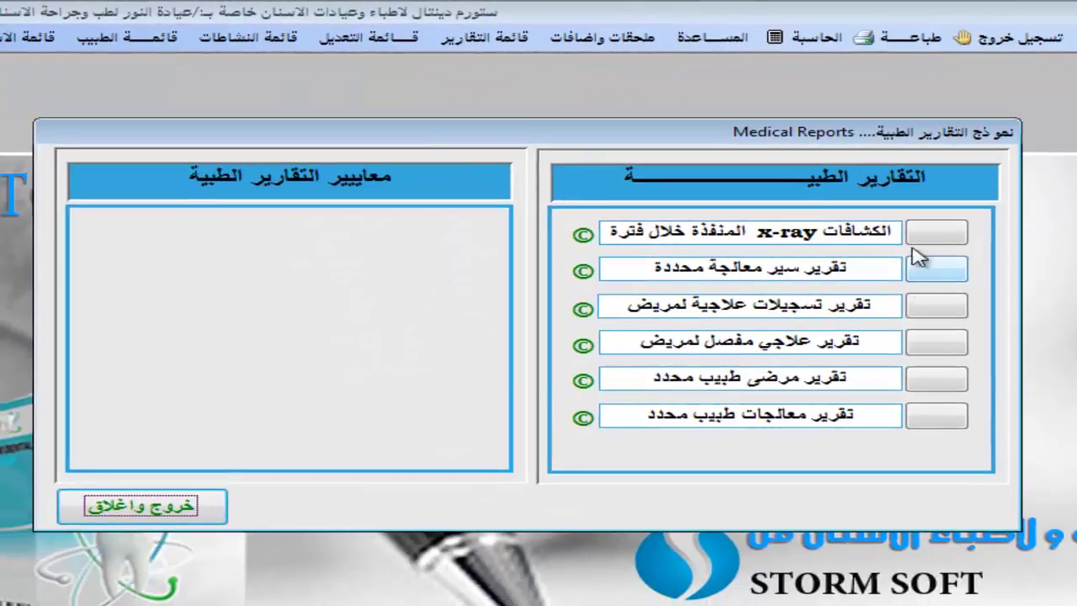
left_click(856, 240)
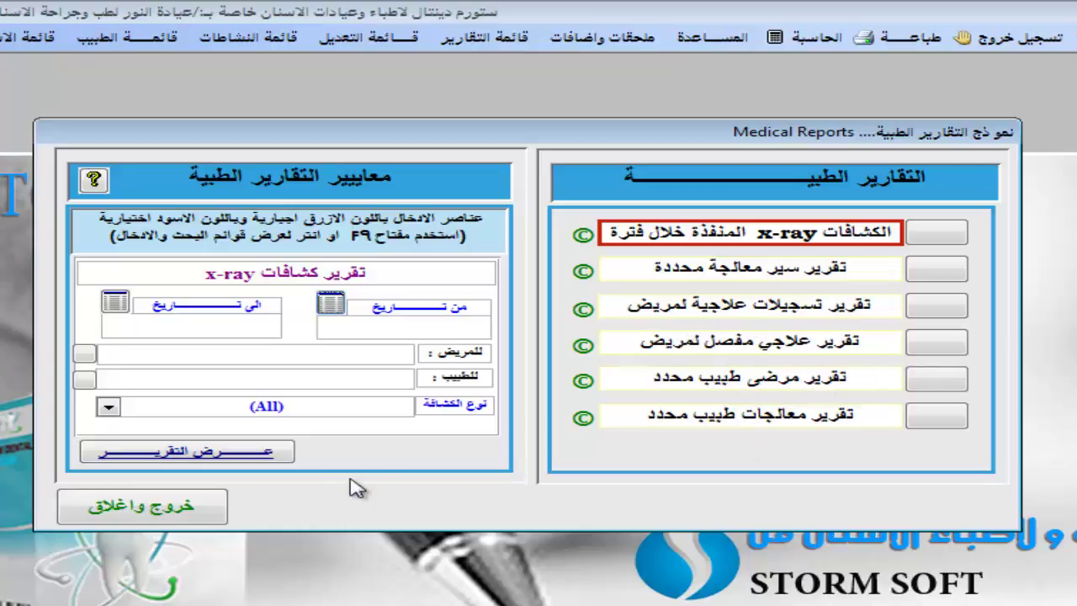
left_click(172, 504)
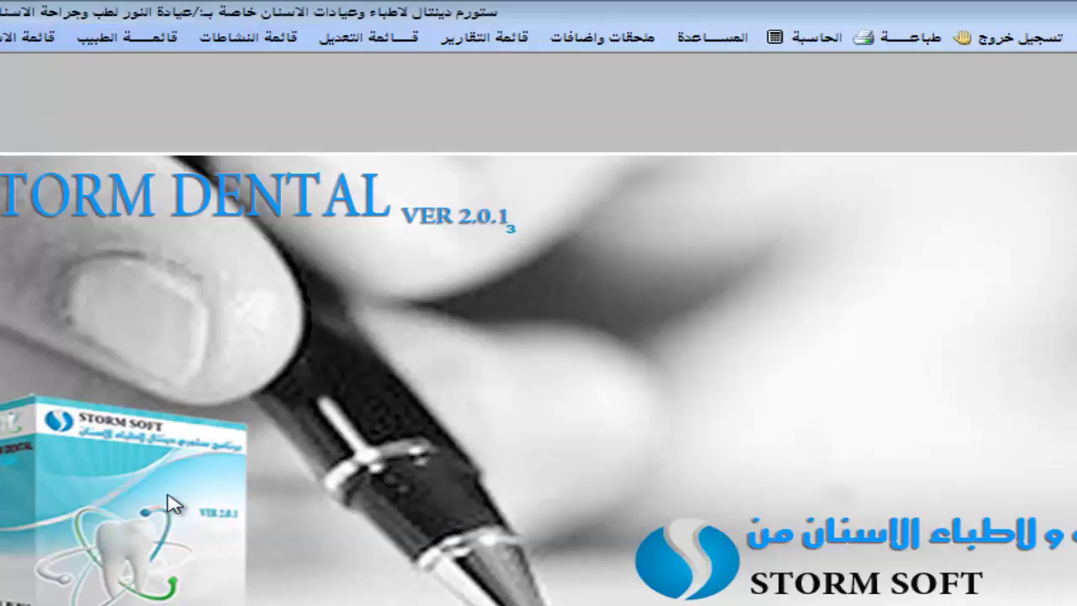
left_click(514, 44)
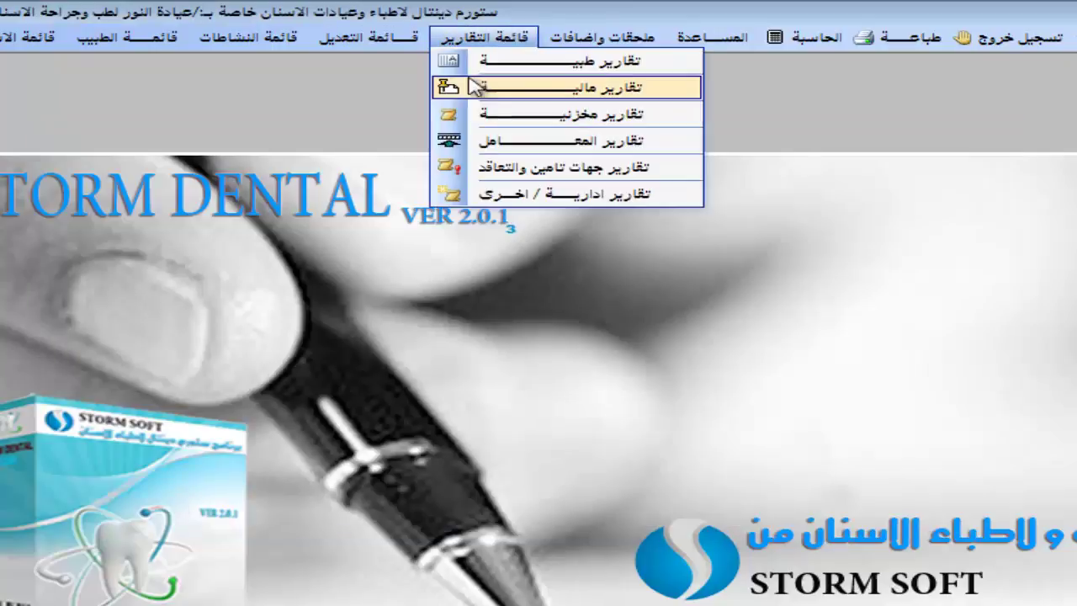
left_click(618, 89)
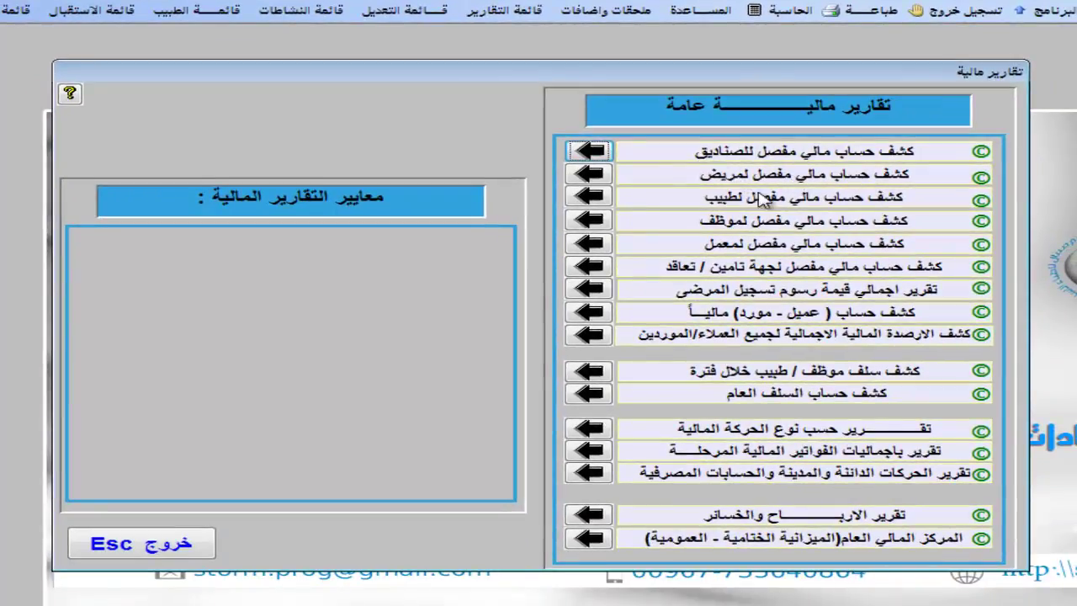
left_click(812, 201)
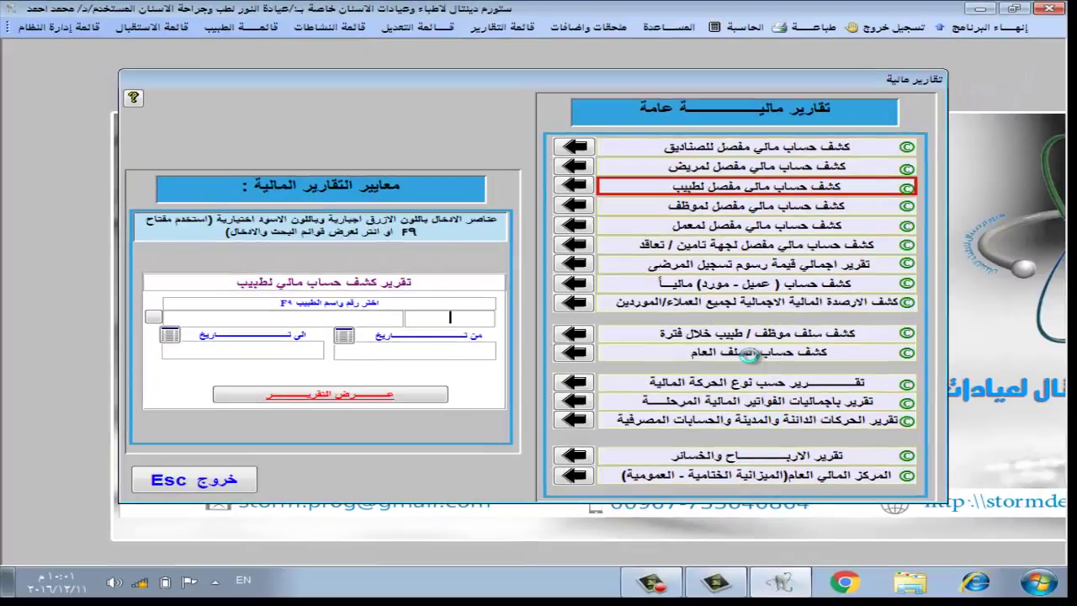
left_click(220, 477)
left_click(502, 27)
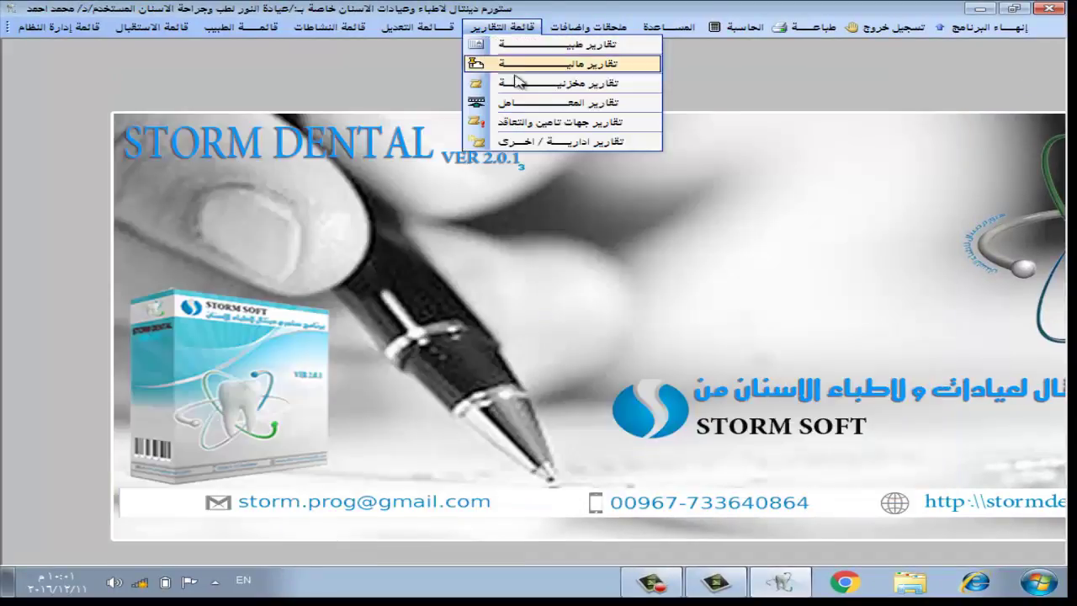
left_click(557, 87)
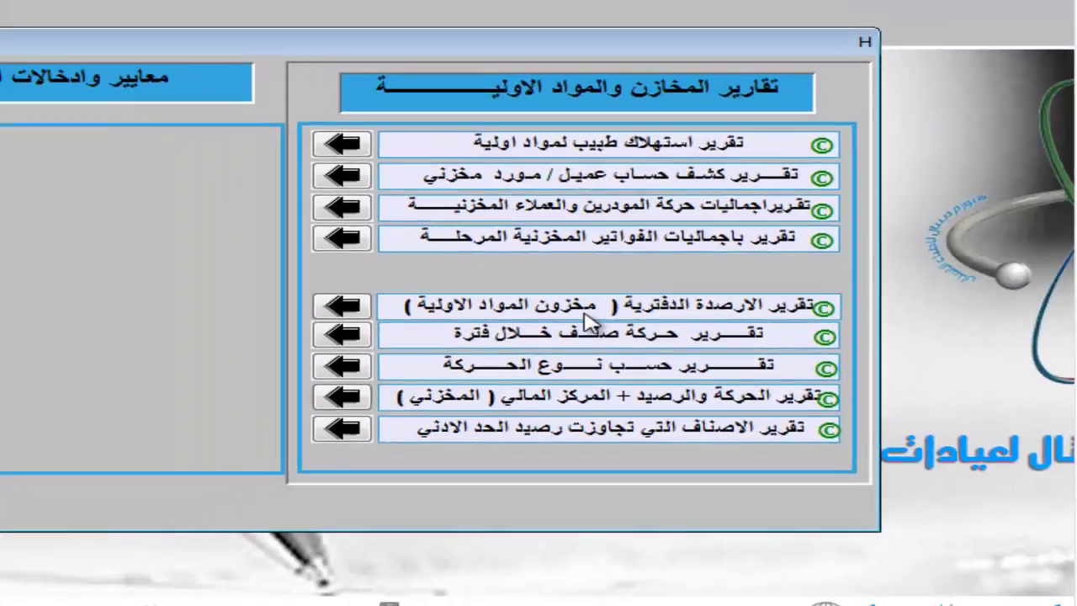
left_click(520, 312)
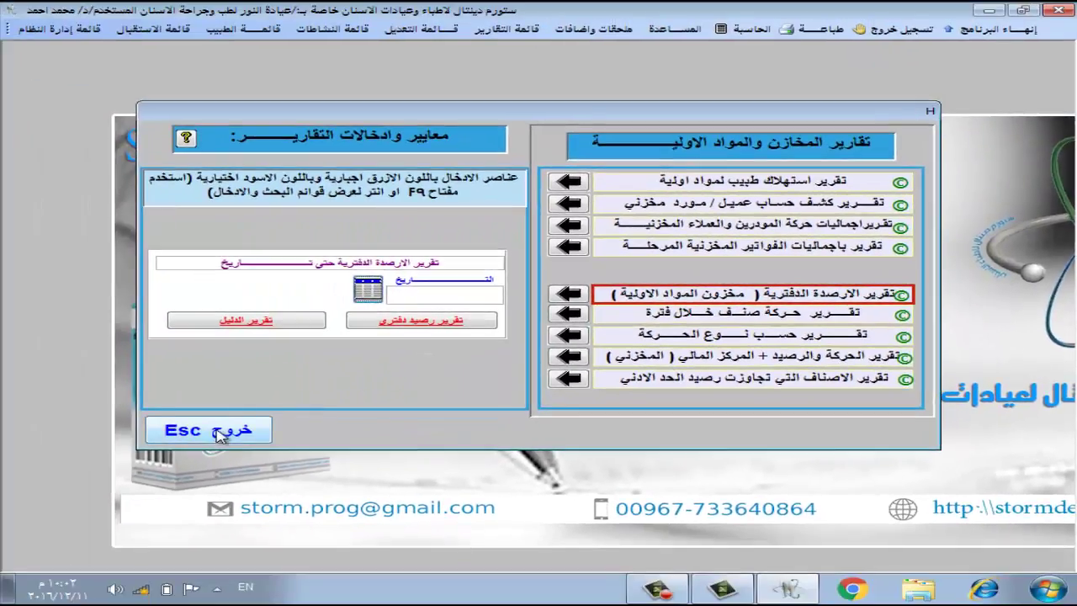
left_click(217, 431)
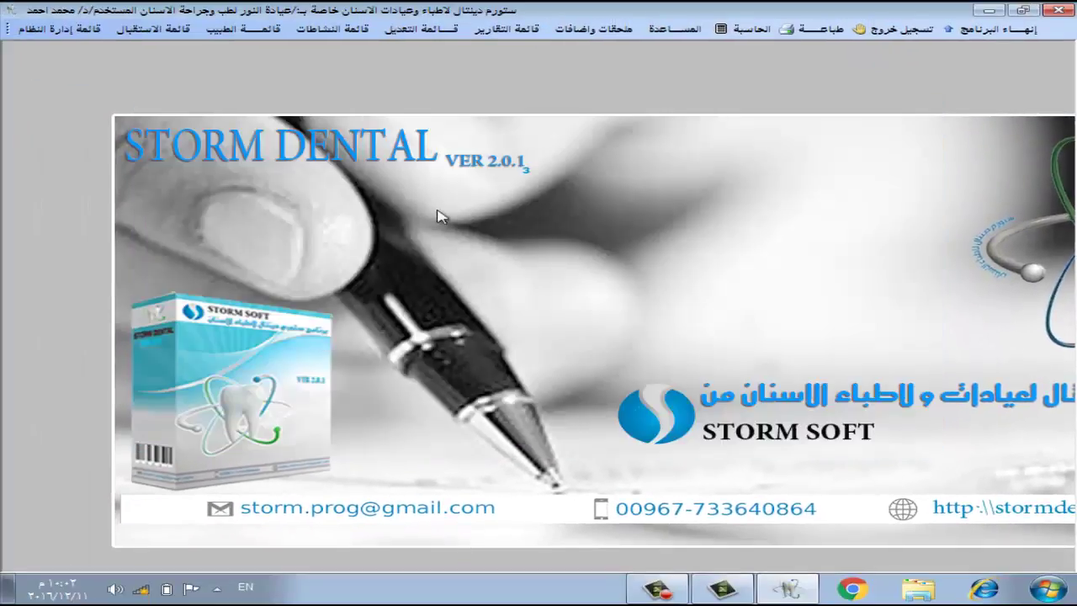
left_click(507, 29)
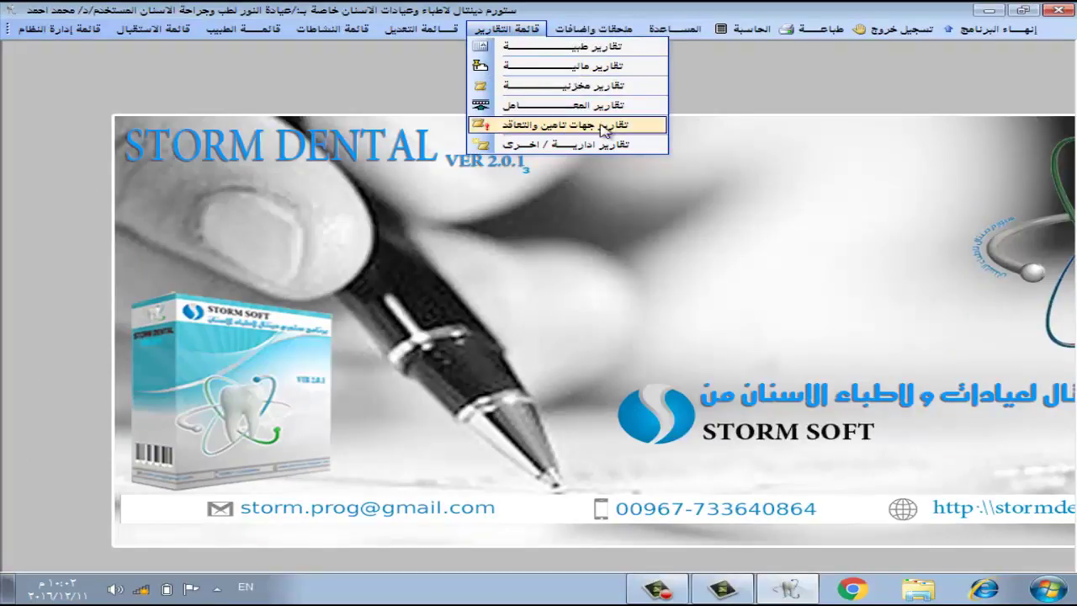
left_click(596, 107)
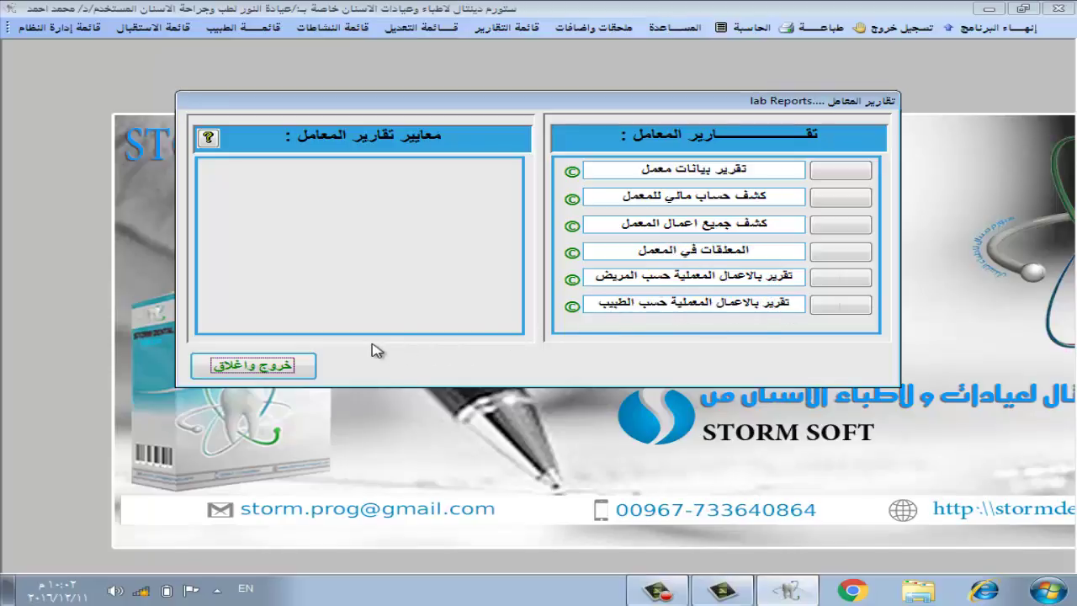
left_click(278, 366)
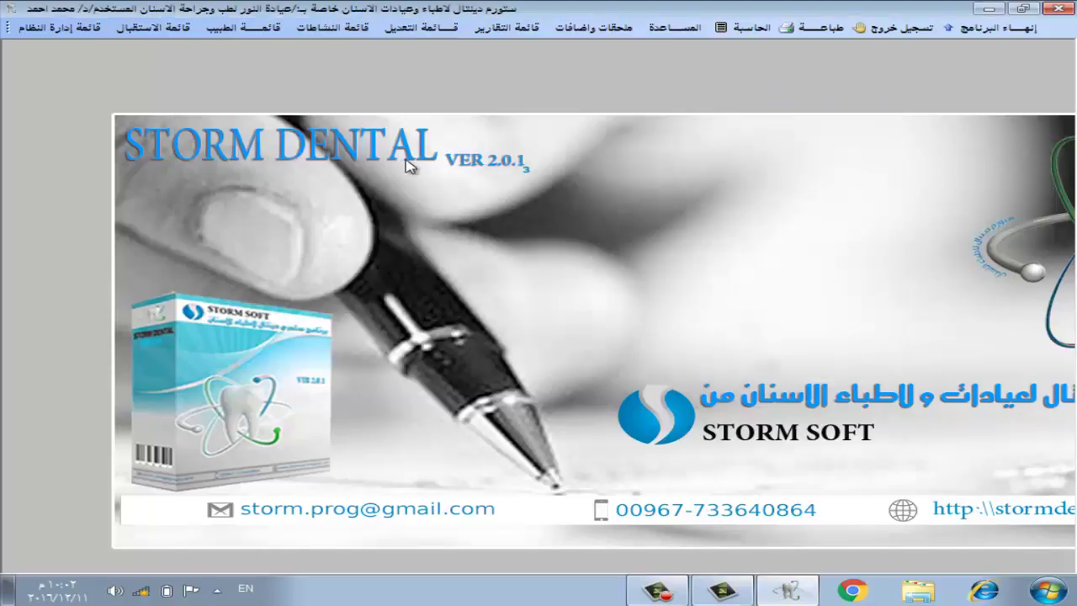
left_click(506, 27)
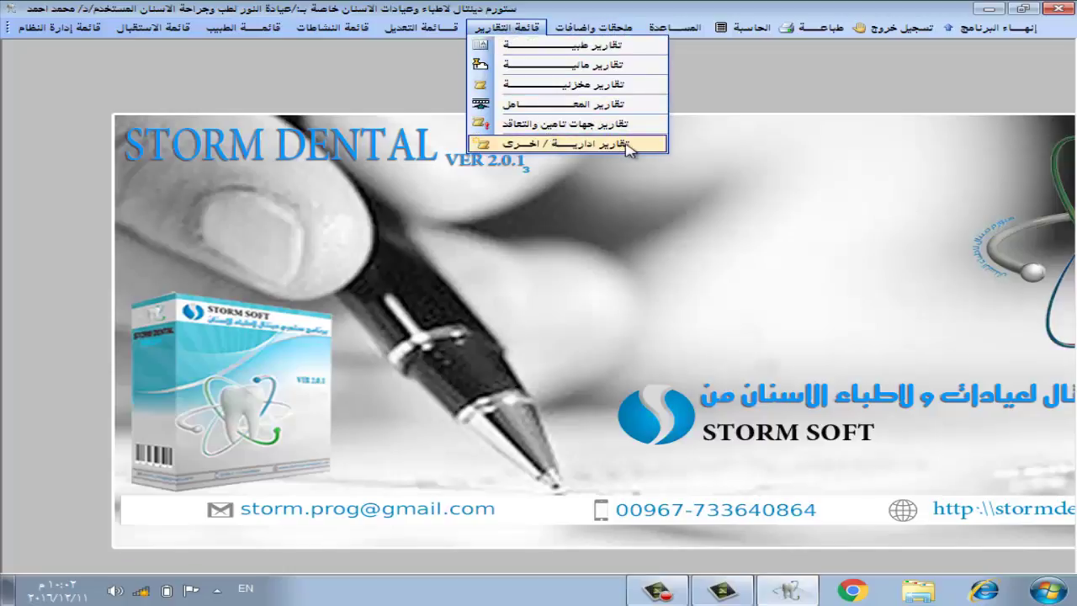
left_click(600, 144)
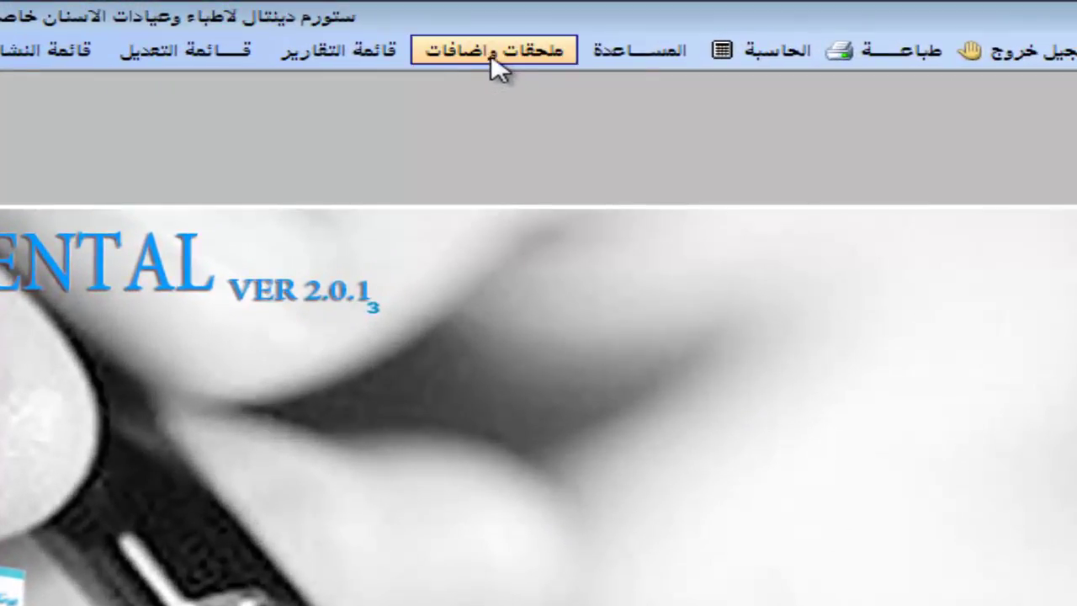
left_click(488, 56)
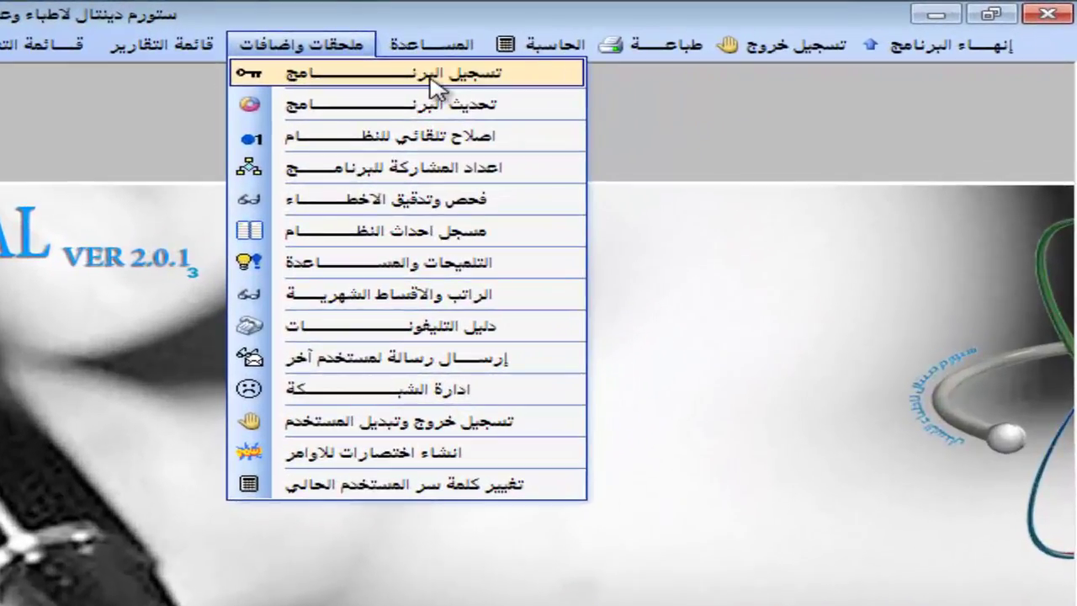
left_click(389, 79)
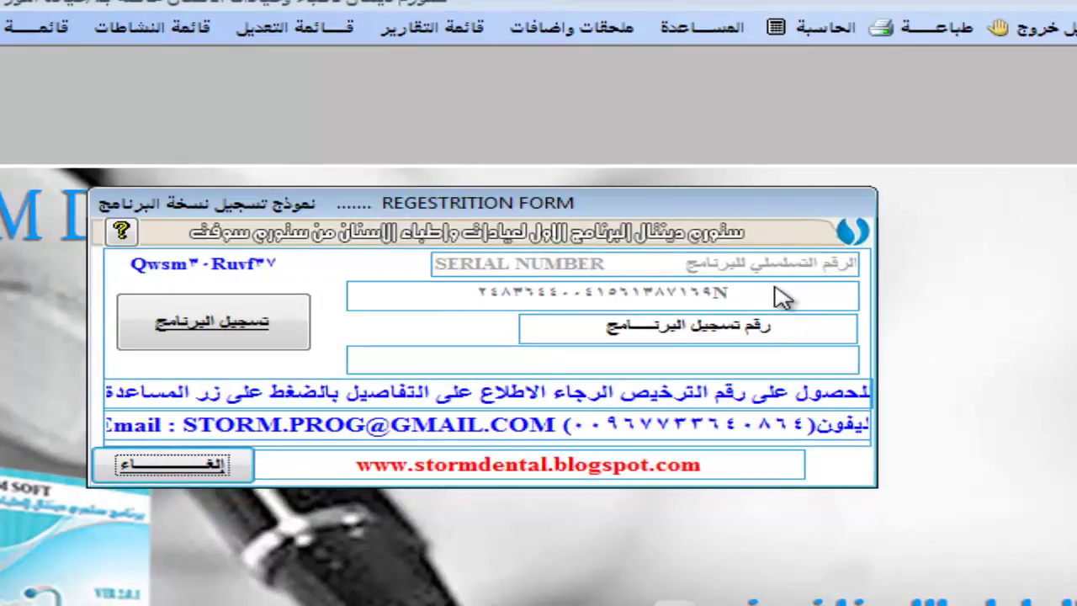
left_click(455, 293)
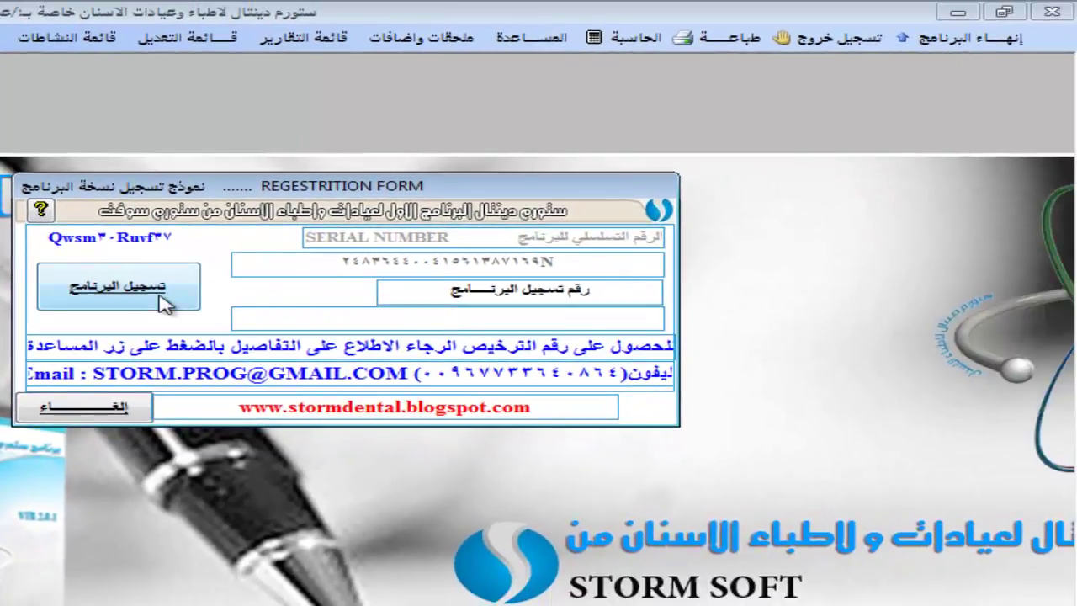
left_click(92, 410)
left_click(553, 41)
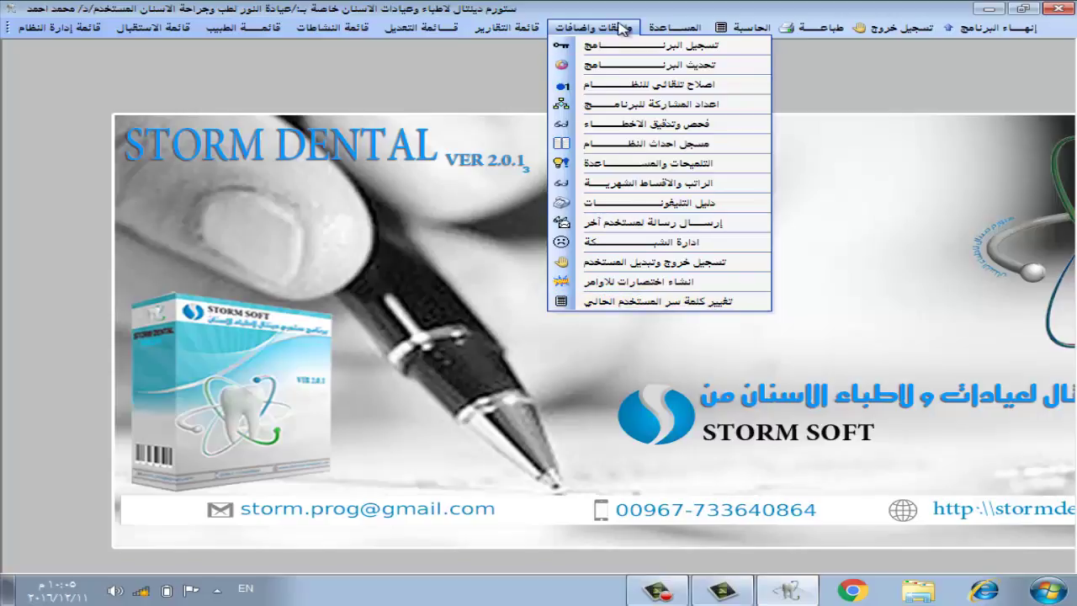
mouse_move(685, 28)
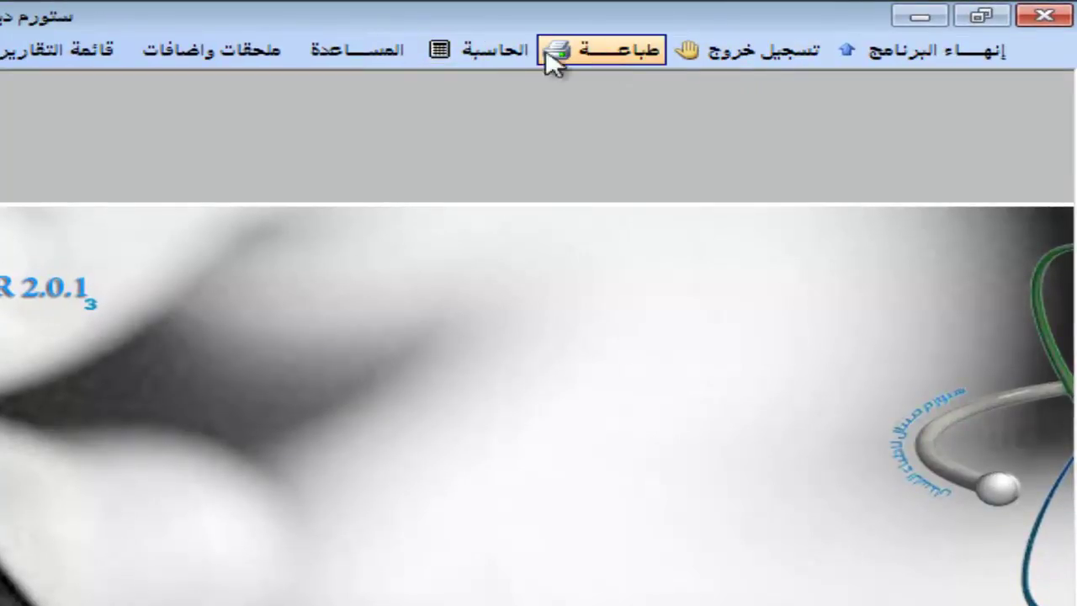
left_click(496, 52)
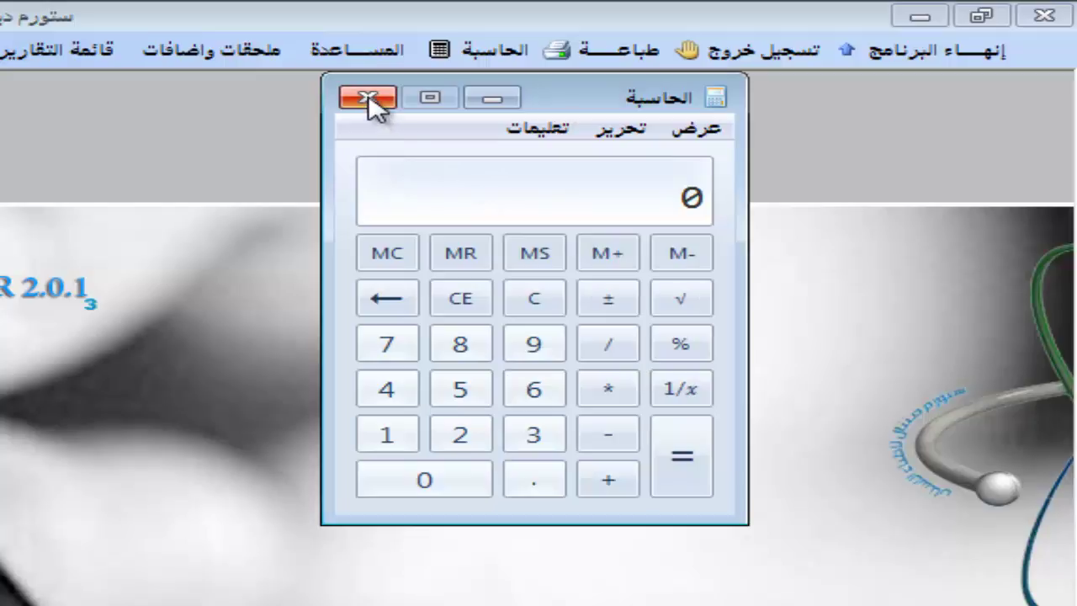
left_click(370, 99)
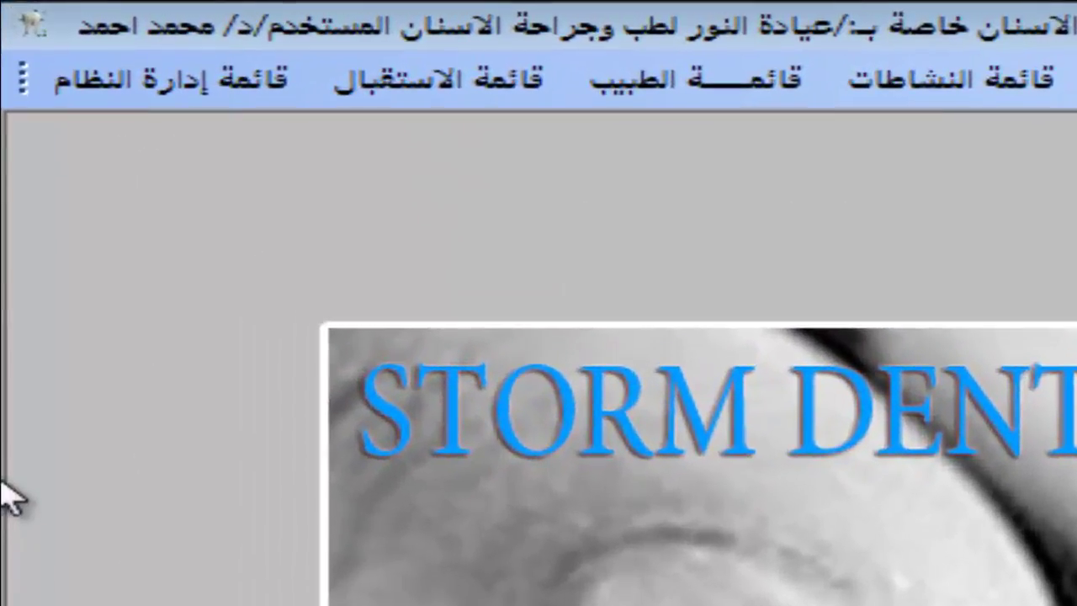
Step: Open the basic clinic settings and view the complaints and medicine dosage forms lists
left_click(108, 86)
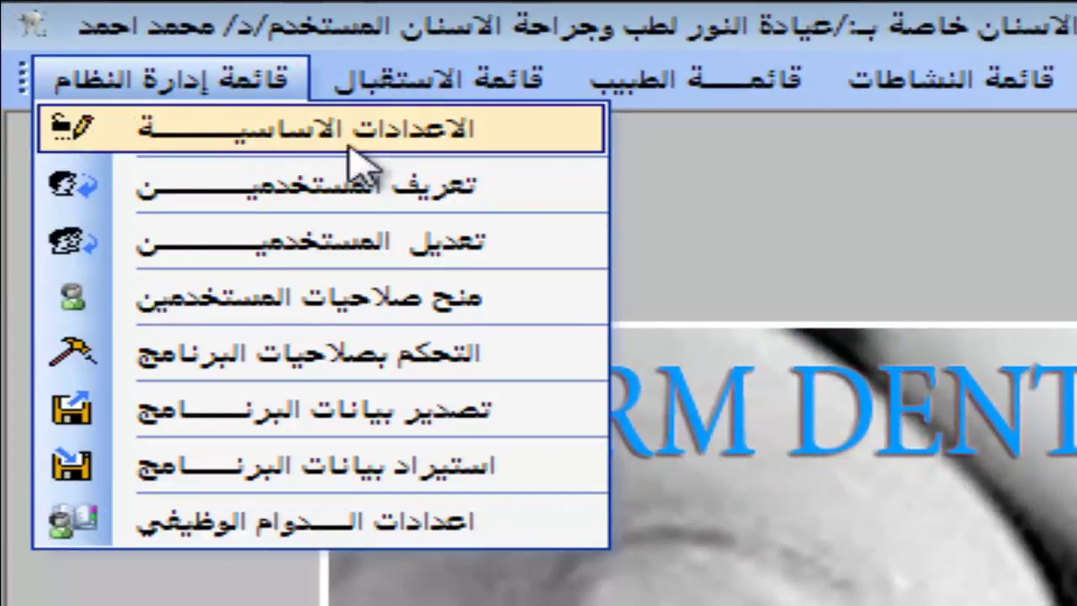
left_click(300, 135)
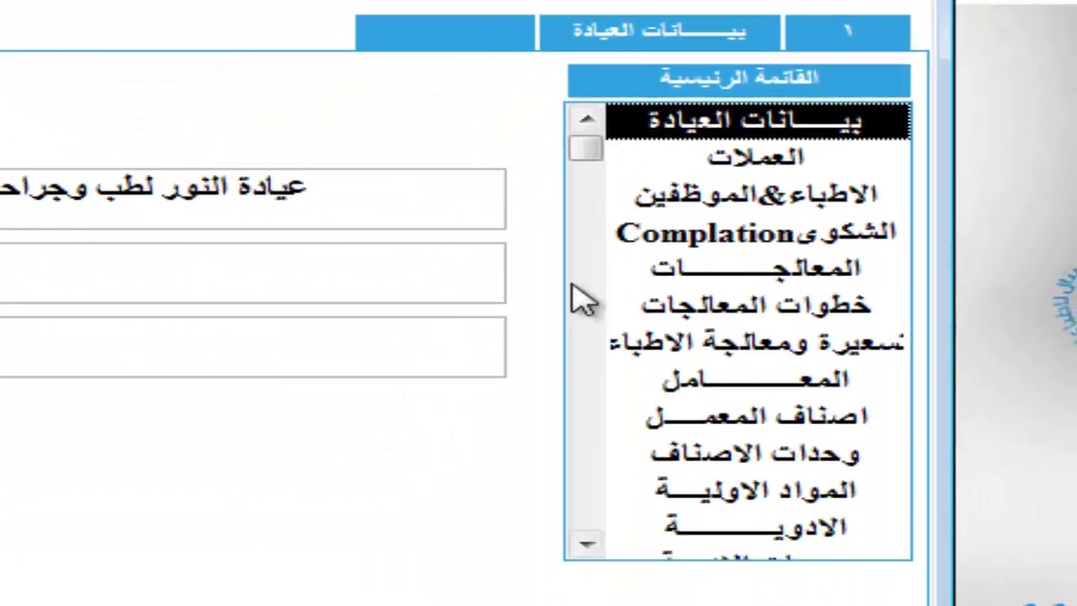
left_click(780, 236)
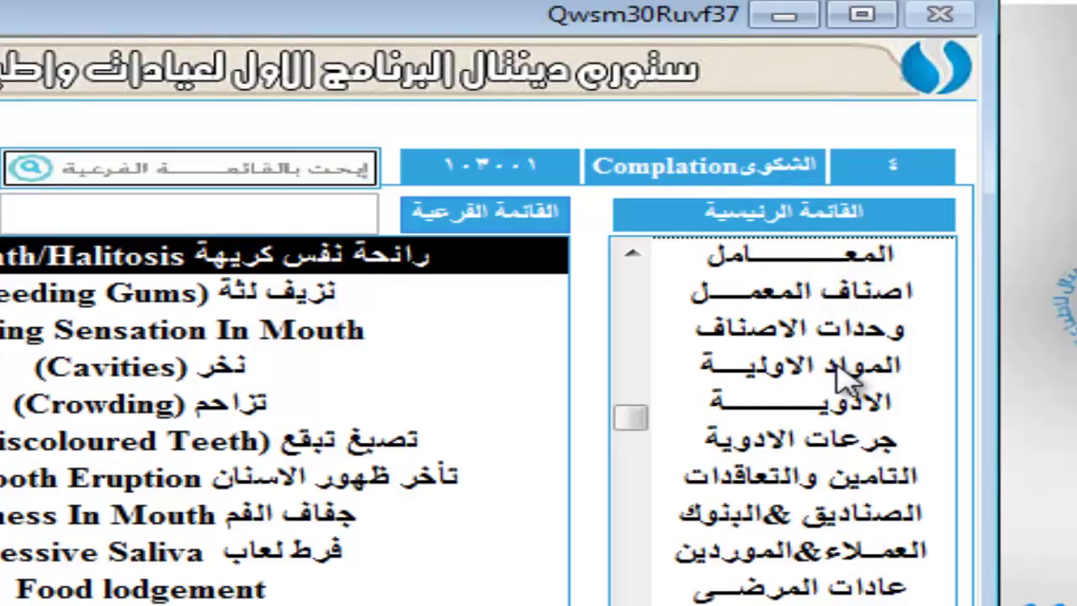
left_click(841, 454)
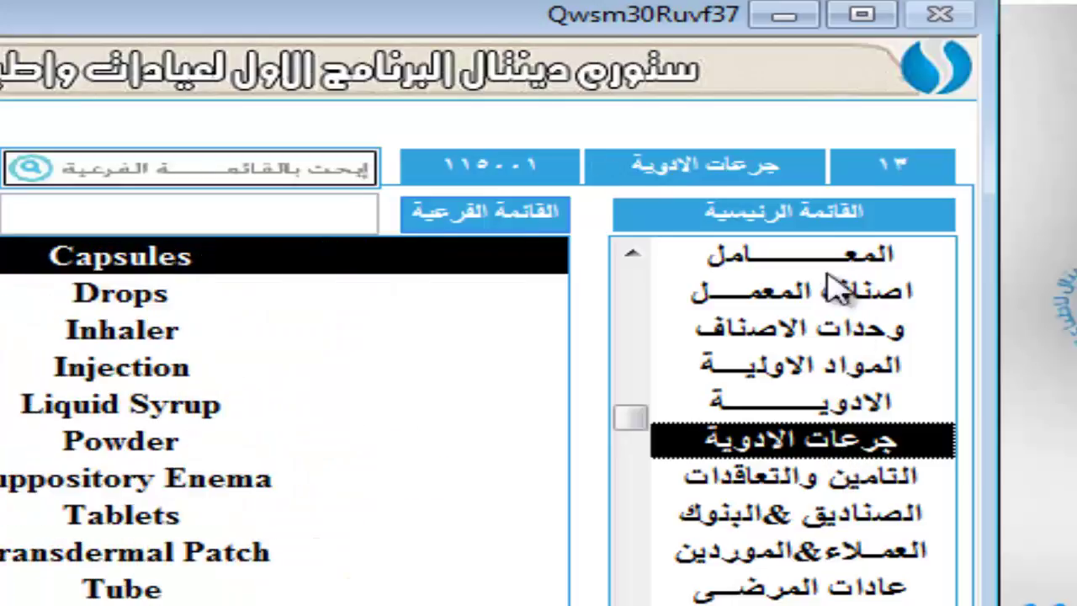
Step: Browse the clinic data, currencies, doctors, complaints, treatments and pricing sections
scroll(875, 302, "up", 3)
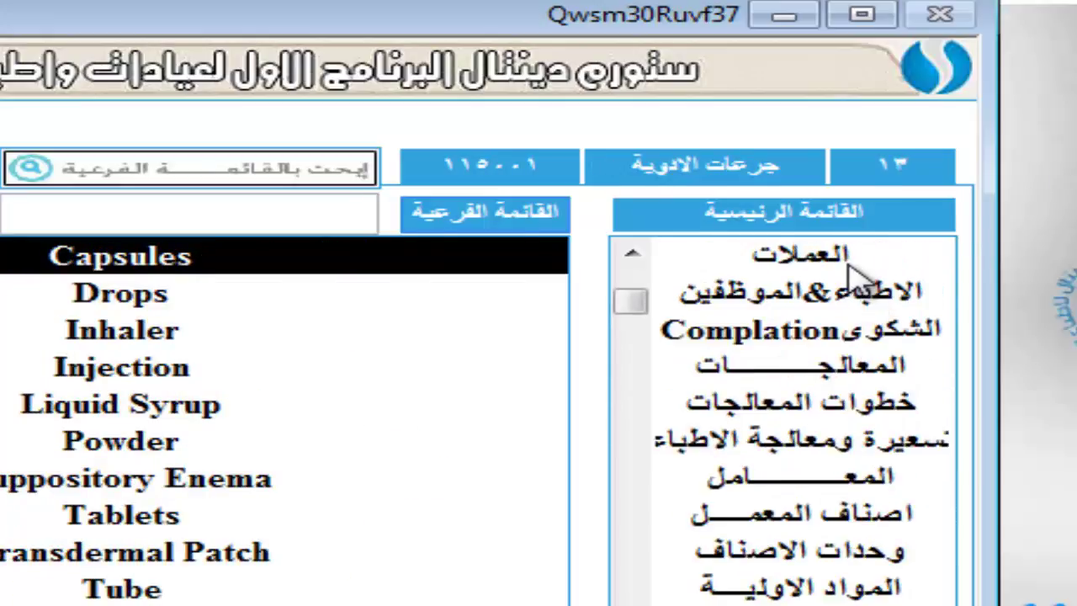
left_click(799, 261)
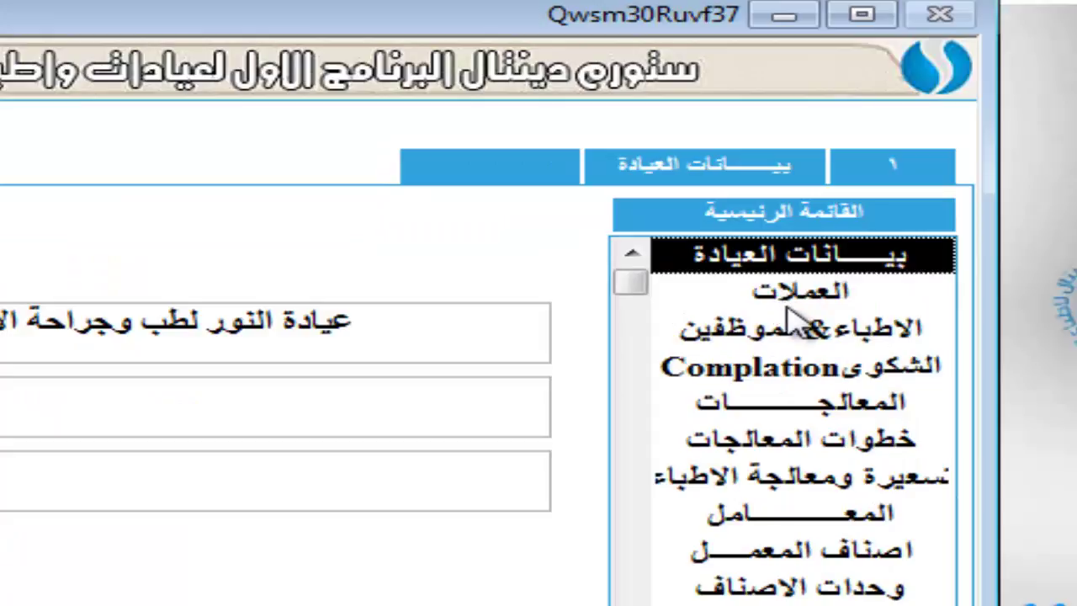
left_click(799, 292)
left_click(803, 331)
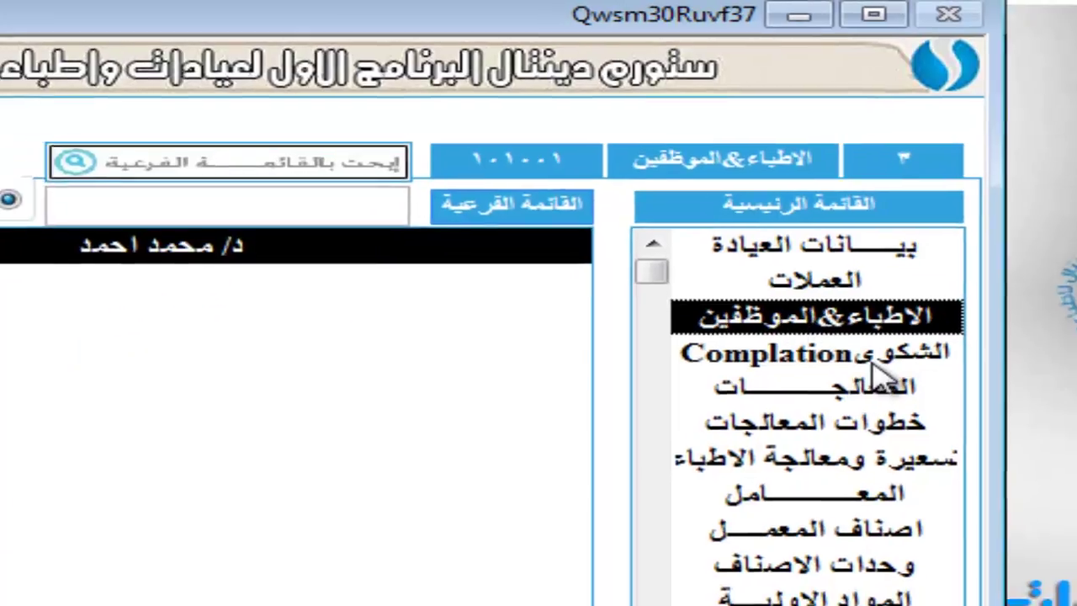
left_click(806, 369)
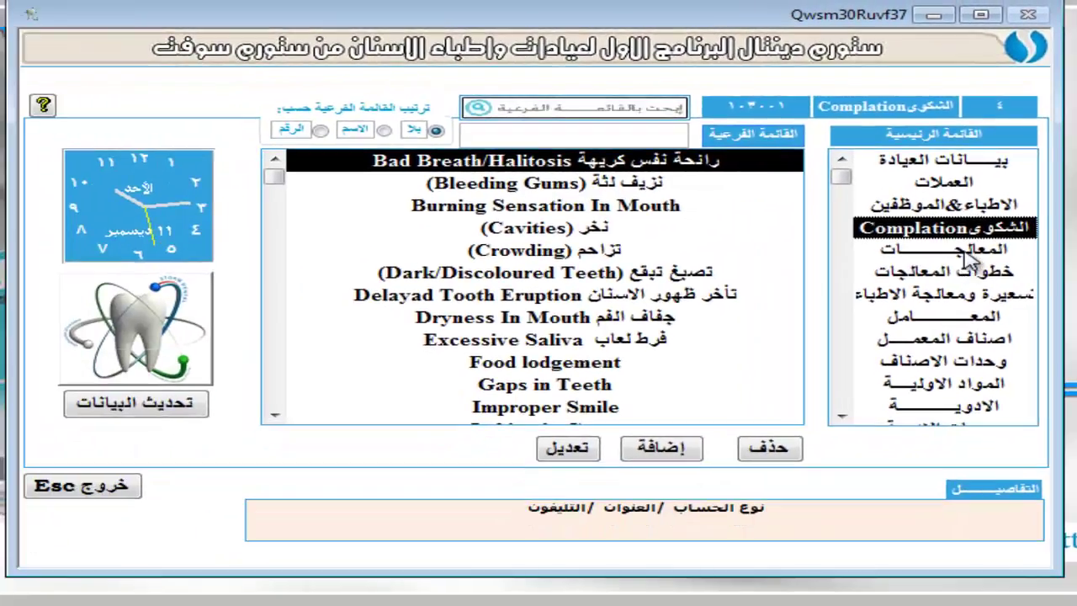
left_click(969, 250)
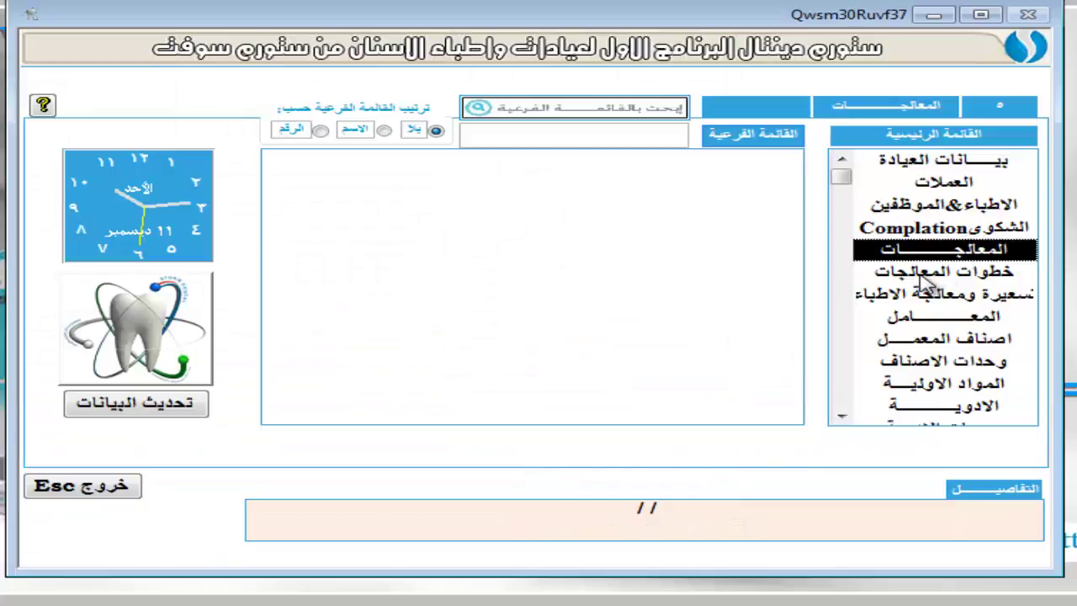
left_click(949, 294)
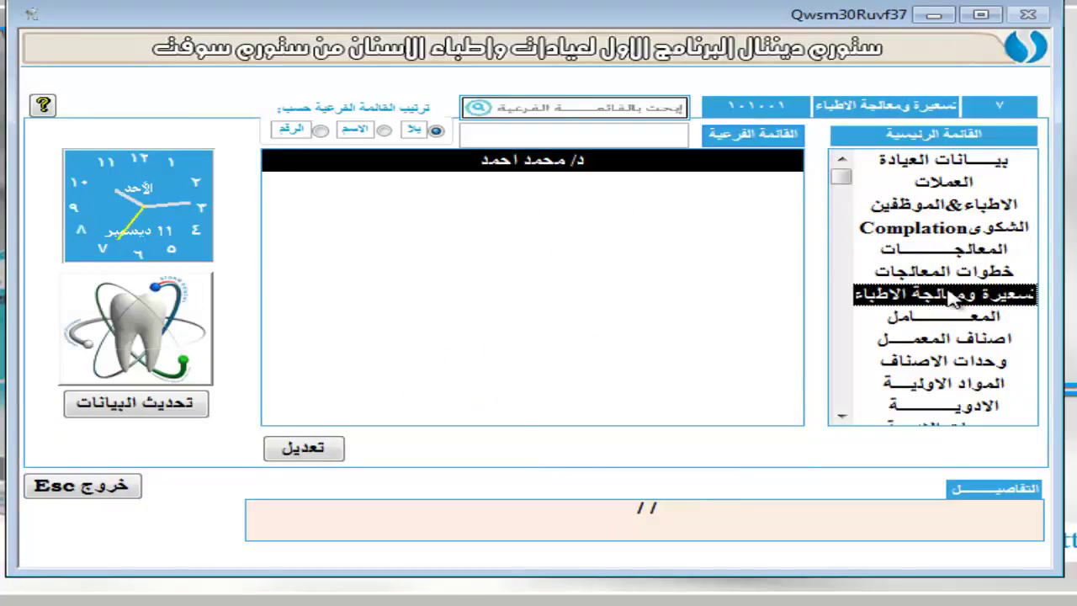
Step: Show the currencies list: Yemeni riyal, US dollar and Saudi riyal
scroll(934, 286, "down", 3)
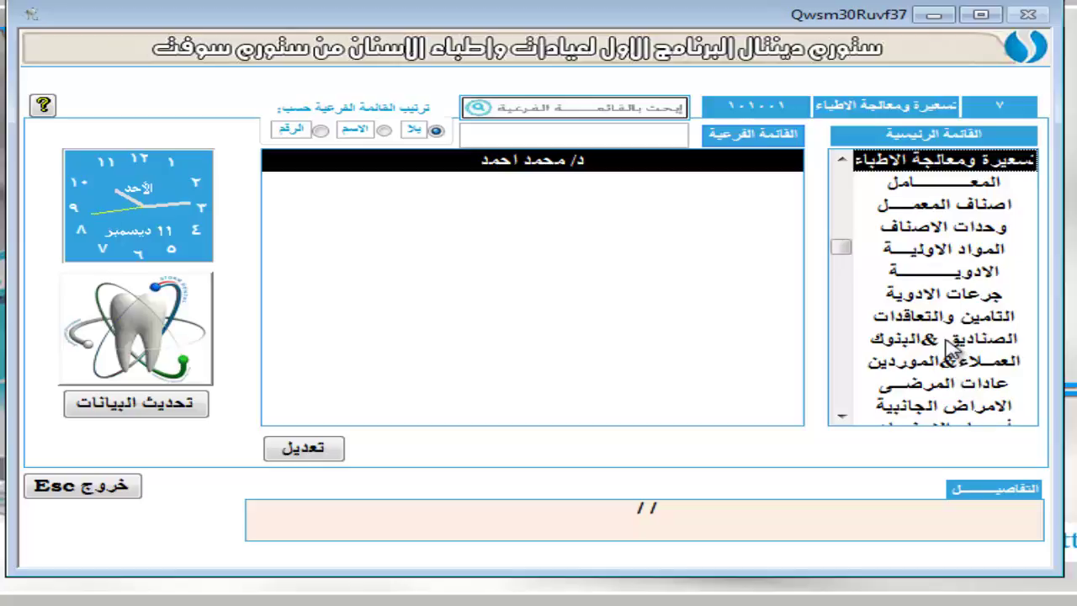
scroll(949, 347, "down", 2)
scroll(949, 347, "down", 4)
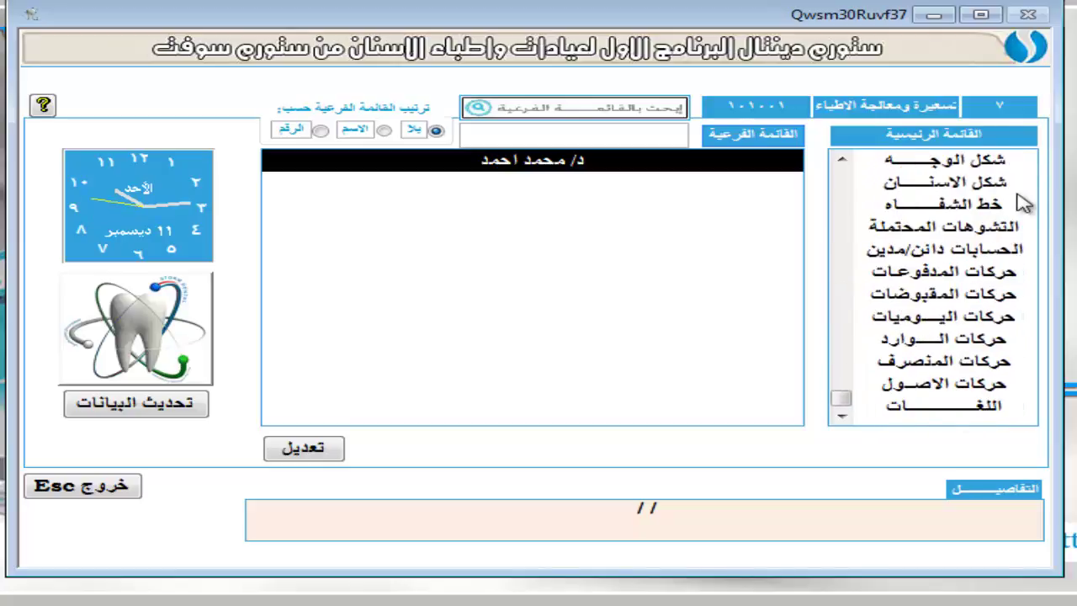
scroll(943, 278, "up", 6)
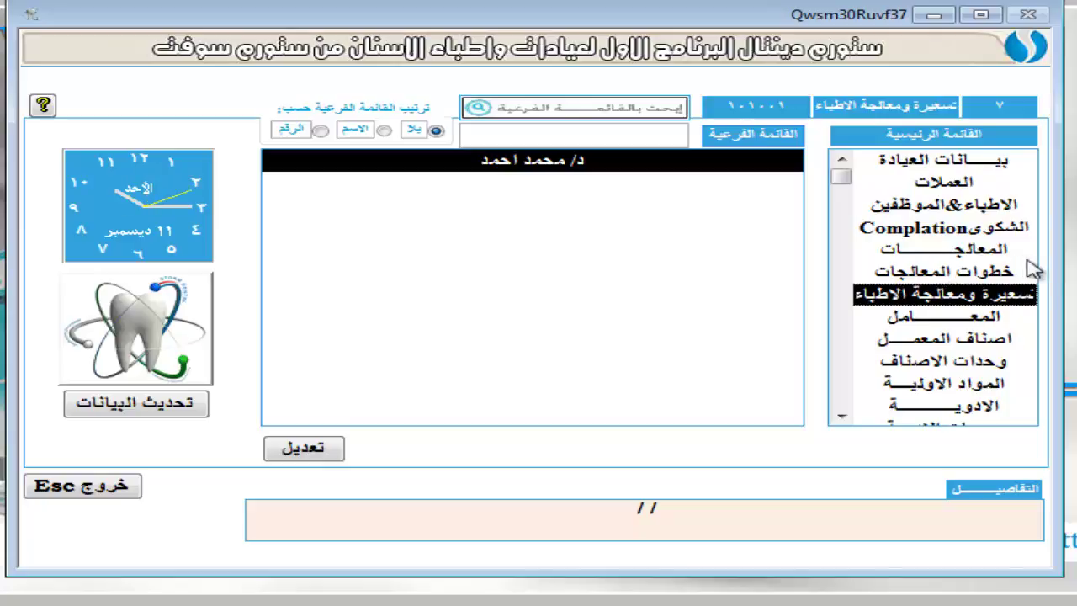
left_click(959, 183)
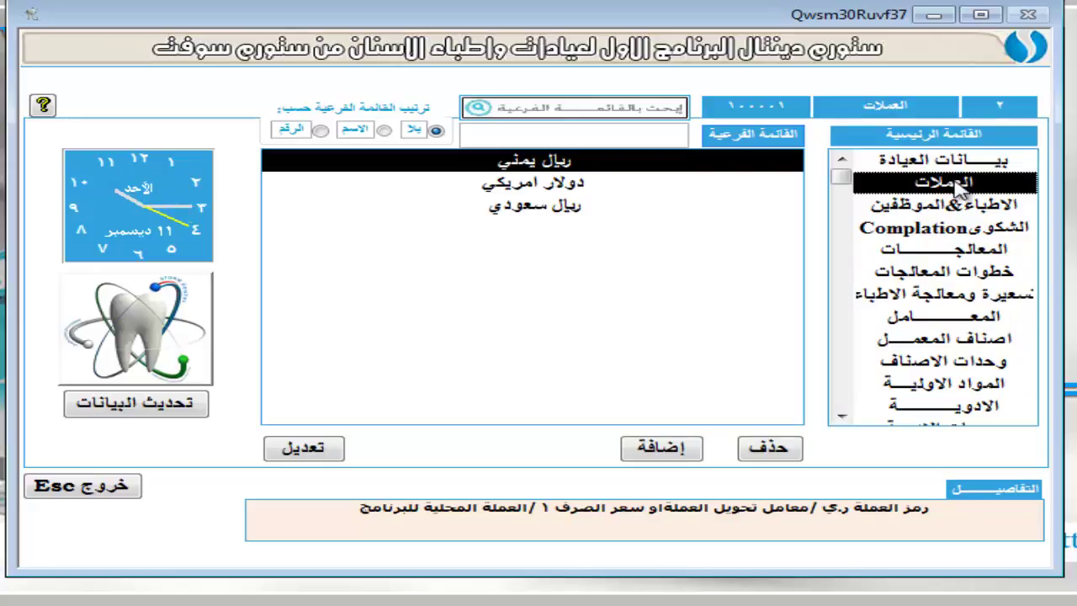
left_click(967, 227)
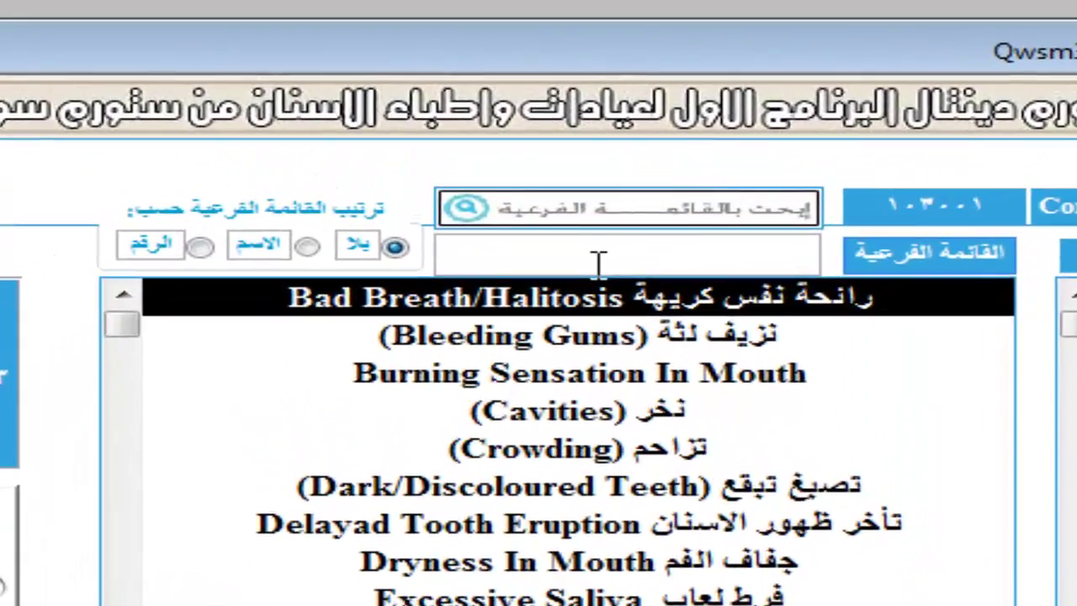
type("ر")
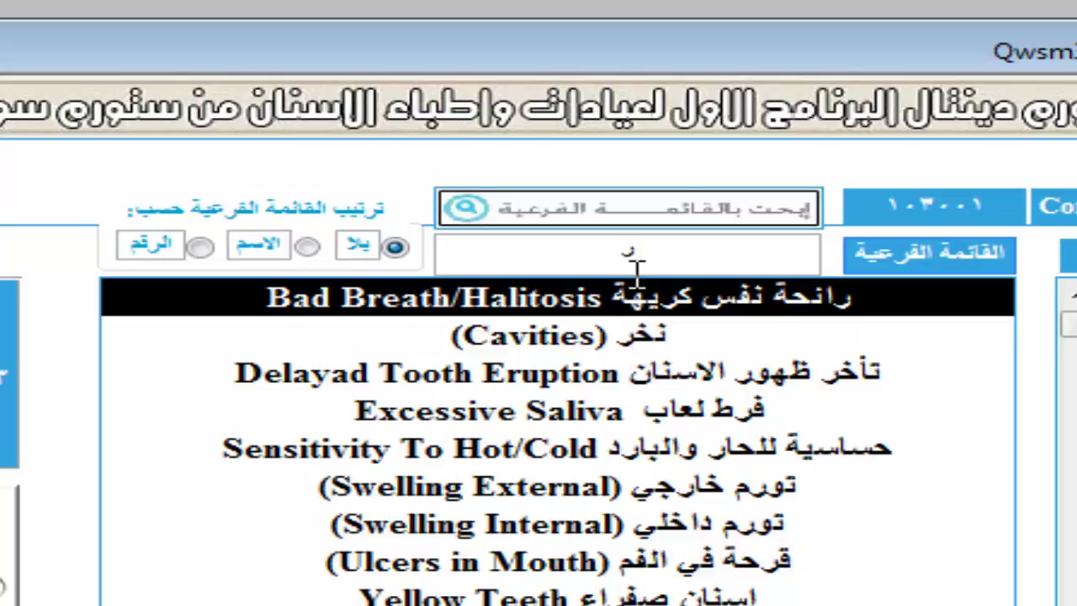
type("ا")
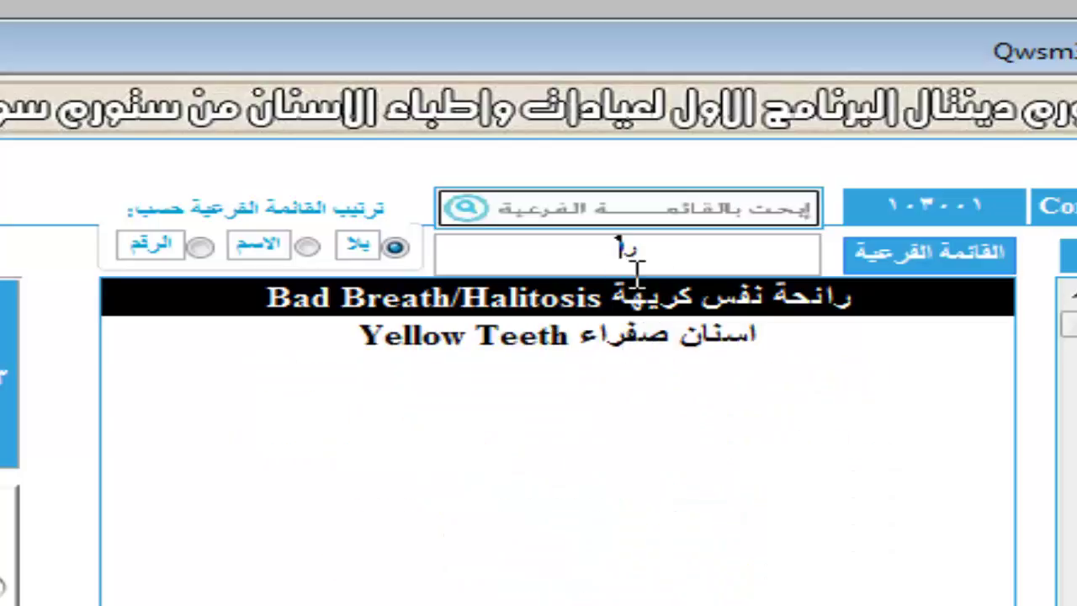
key("BackSpace")
key("BackSpace")
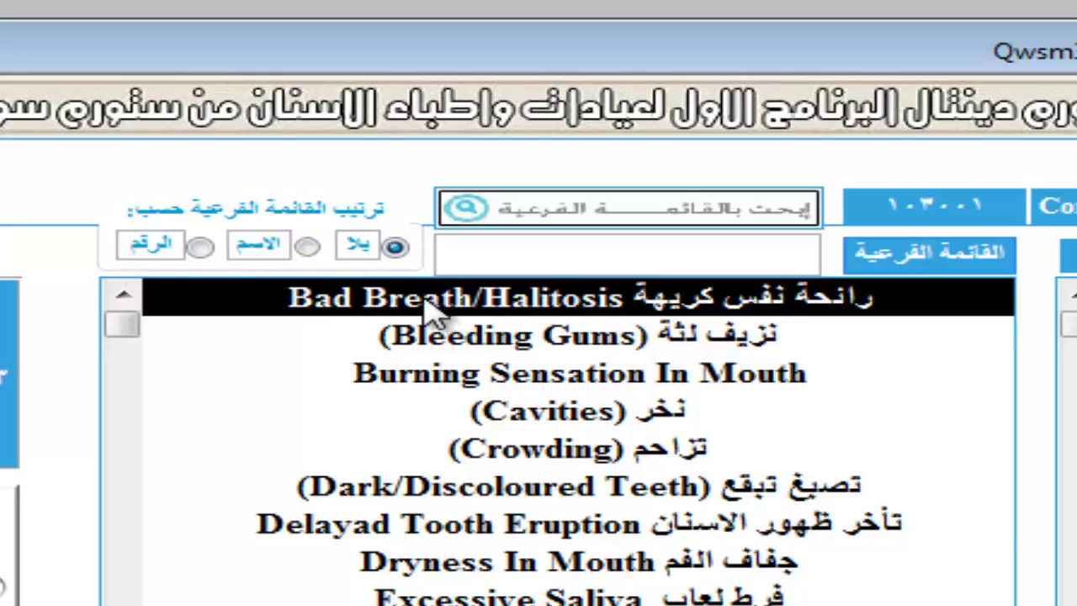
left_click(308, 245)
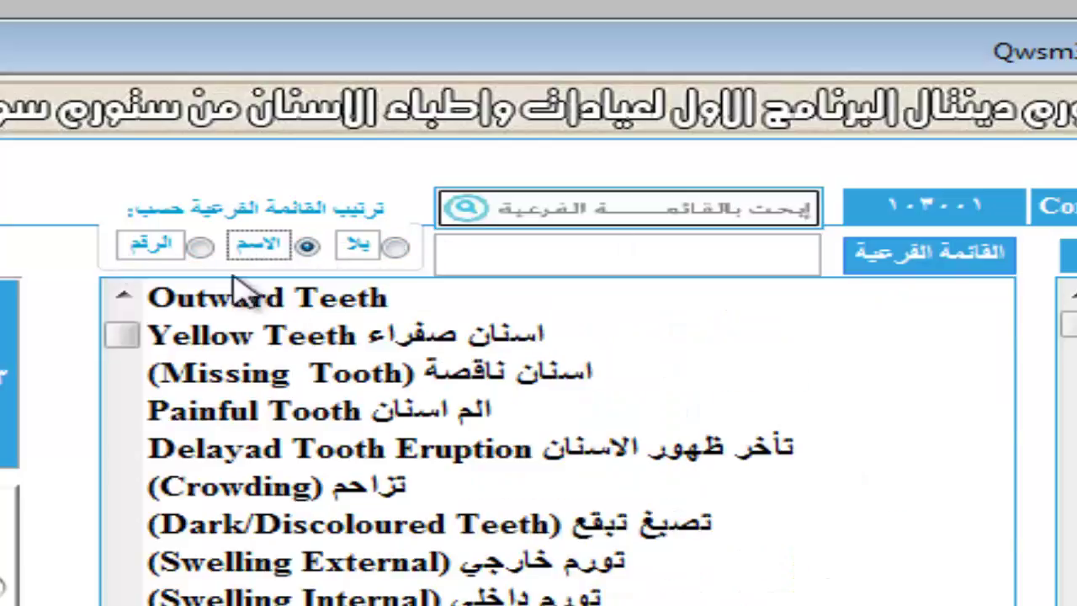
left_click(200, 246)
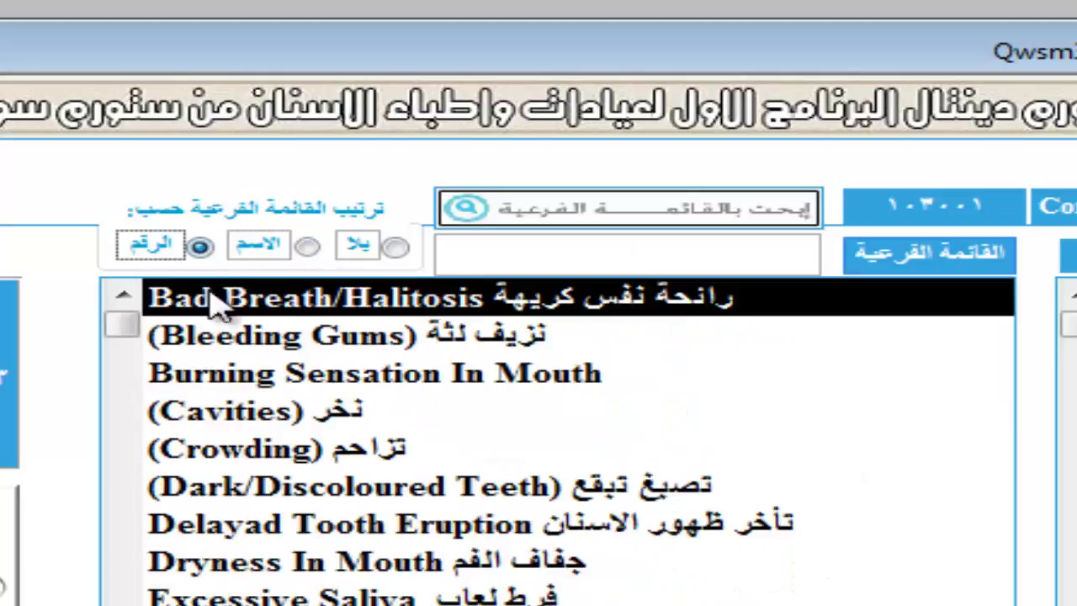
left_click(395, 245)
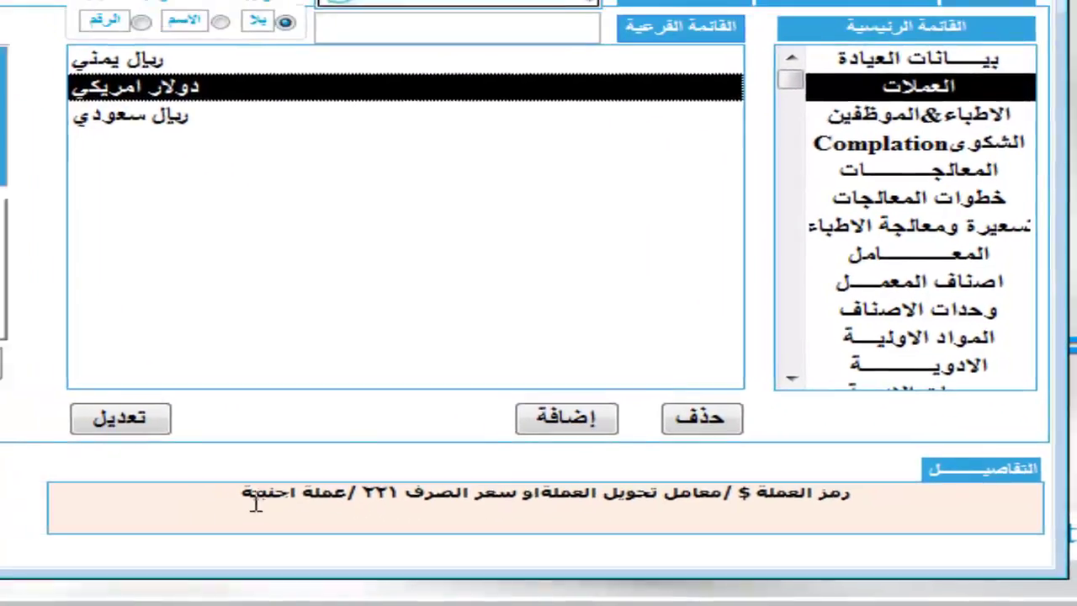
Step: Move past the doctors and currencies sections to the empty Treatments category
key("Down")
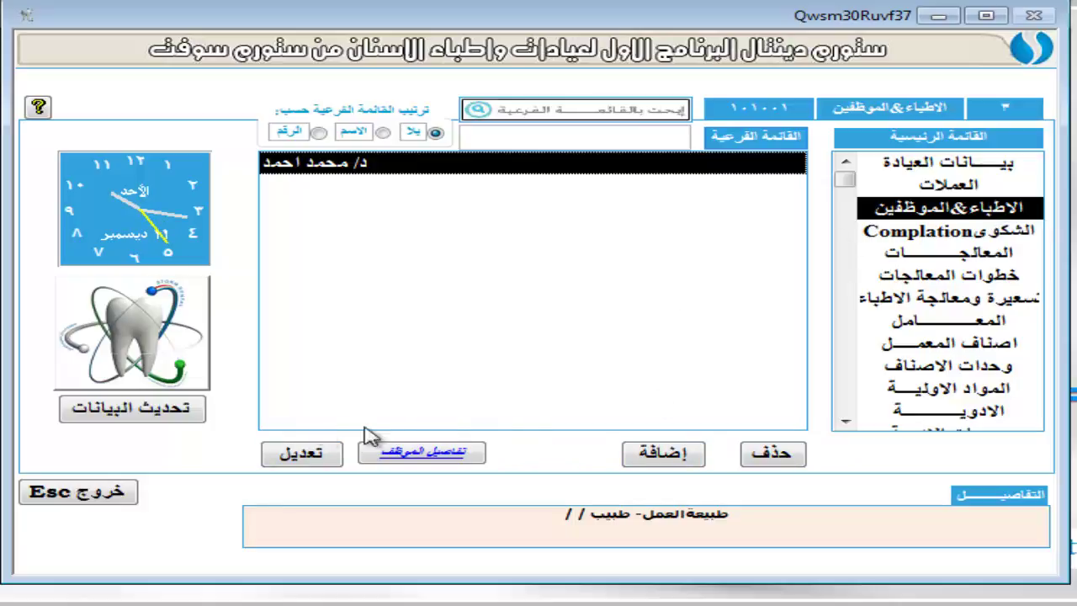
left_click(947, 188)
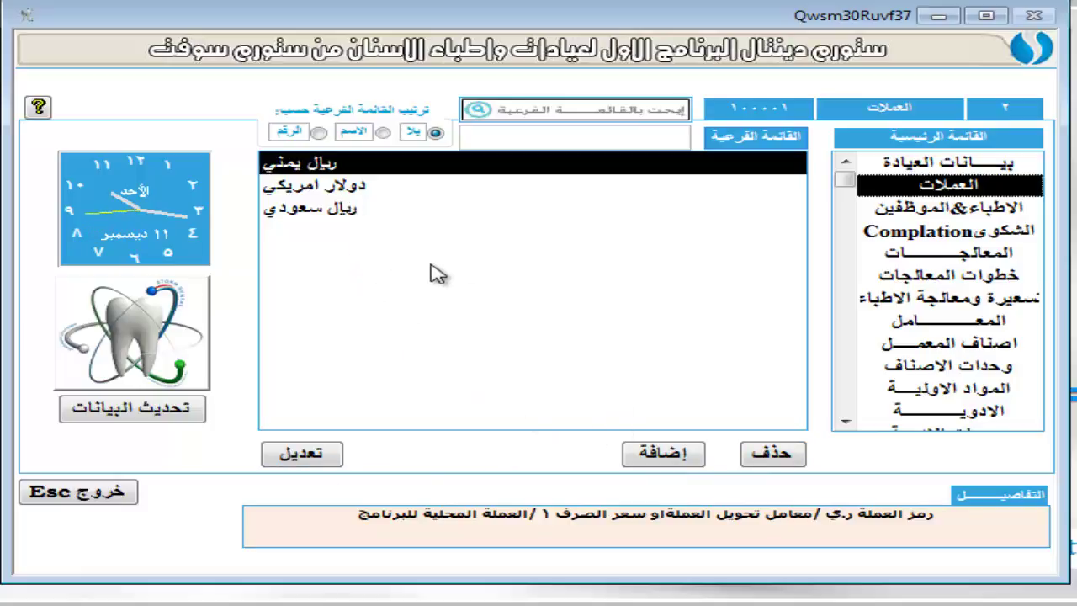
left_click(1037, 251)
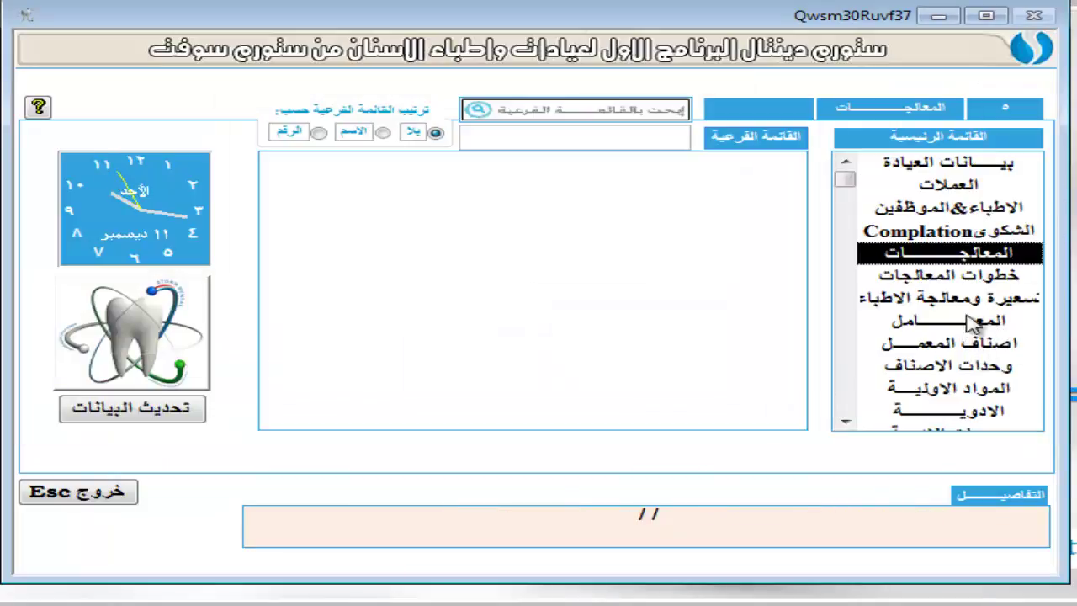
Step: Show the treatment steps and inspect the Sutures given step without saving changes
left_click(958, 276)
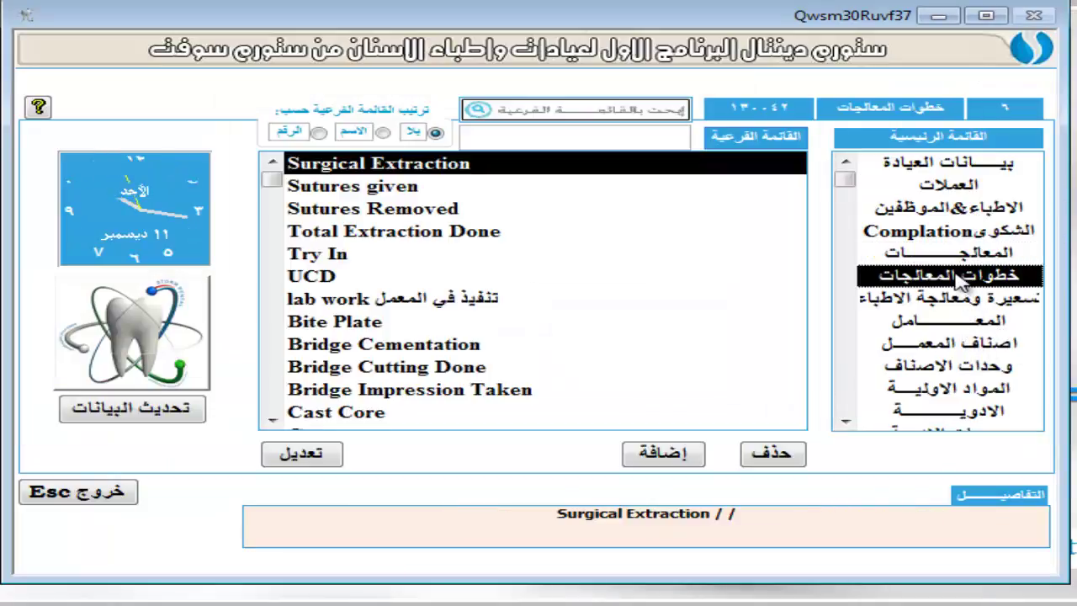
left_click(410, 188)
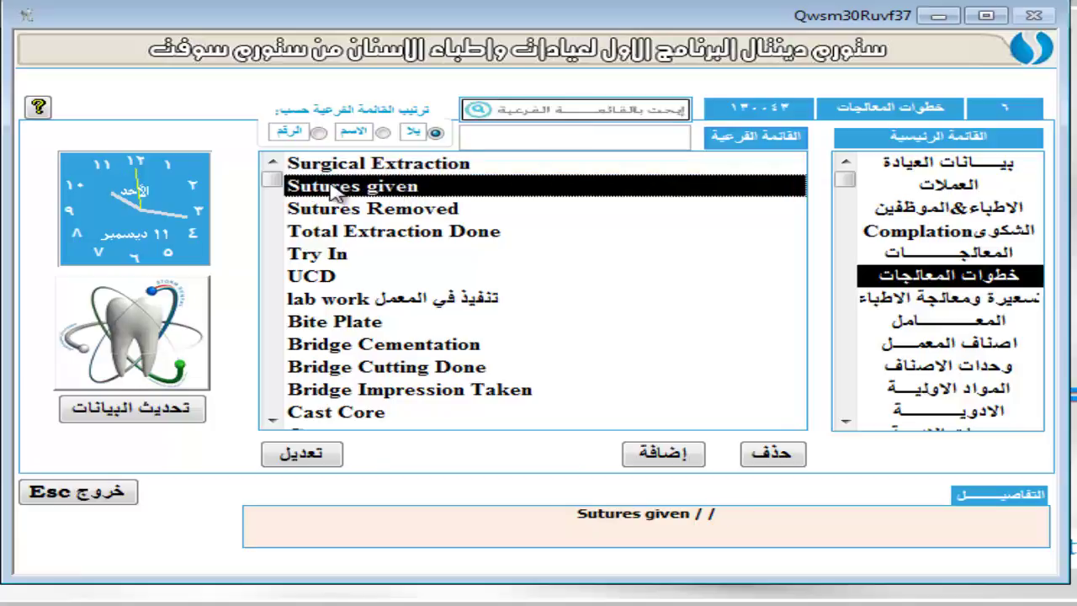
left_click(294, 453)
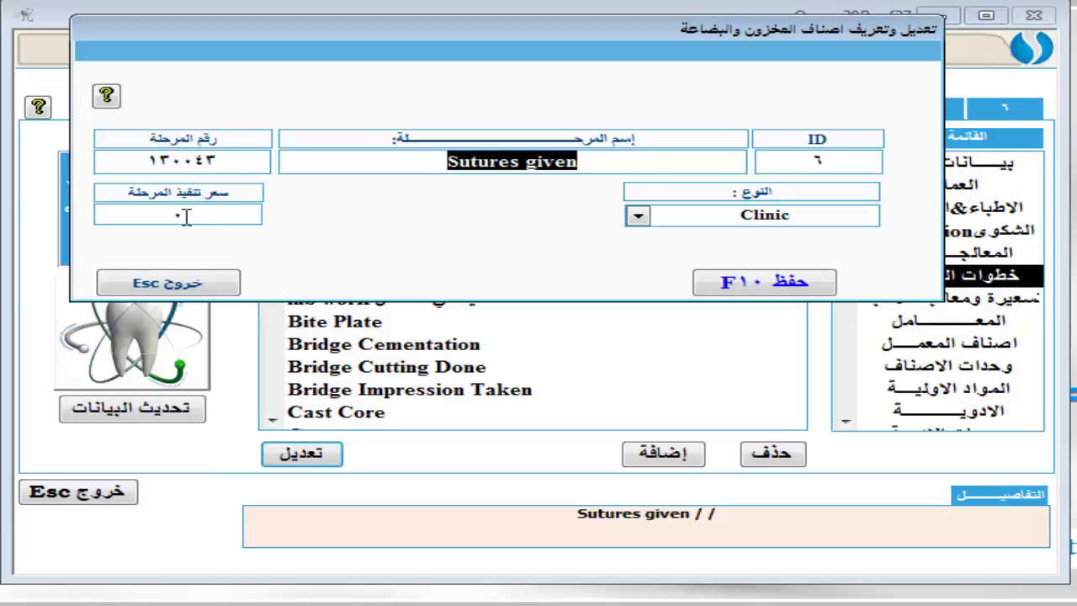
left_click(193, 282)
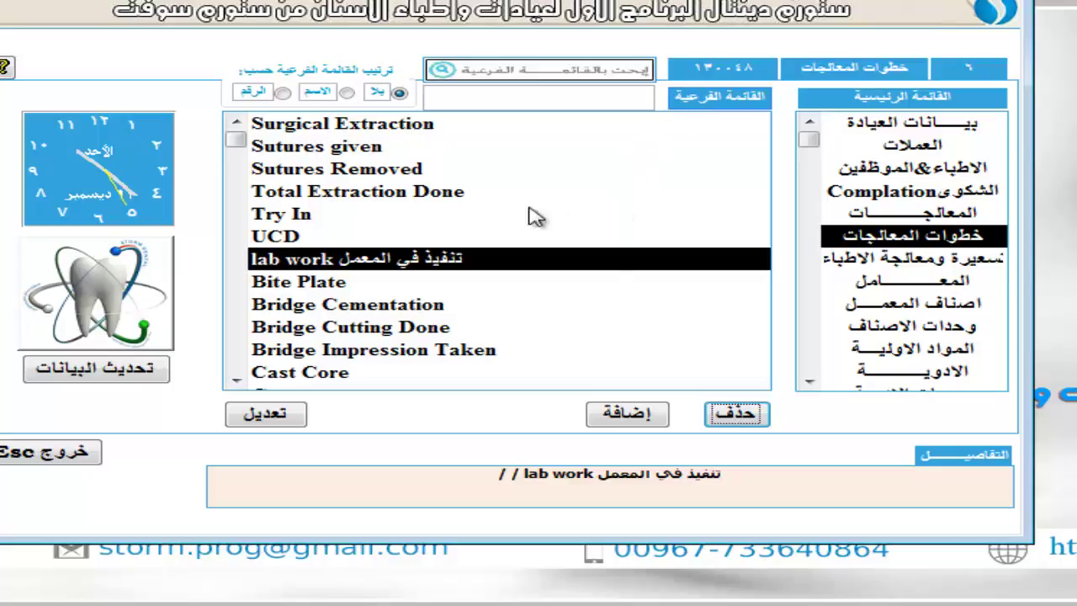
Step: Inspect the Bite Plate and Bridge Cutting Done steps, closing each unchanged
left_click(334, 286)
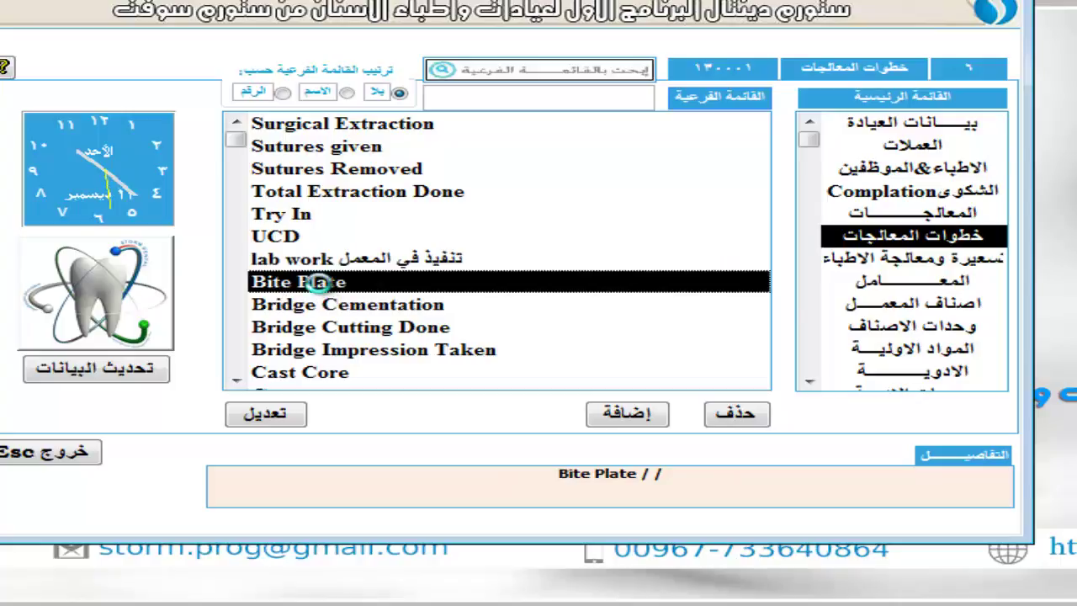
double_click(309, 286)
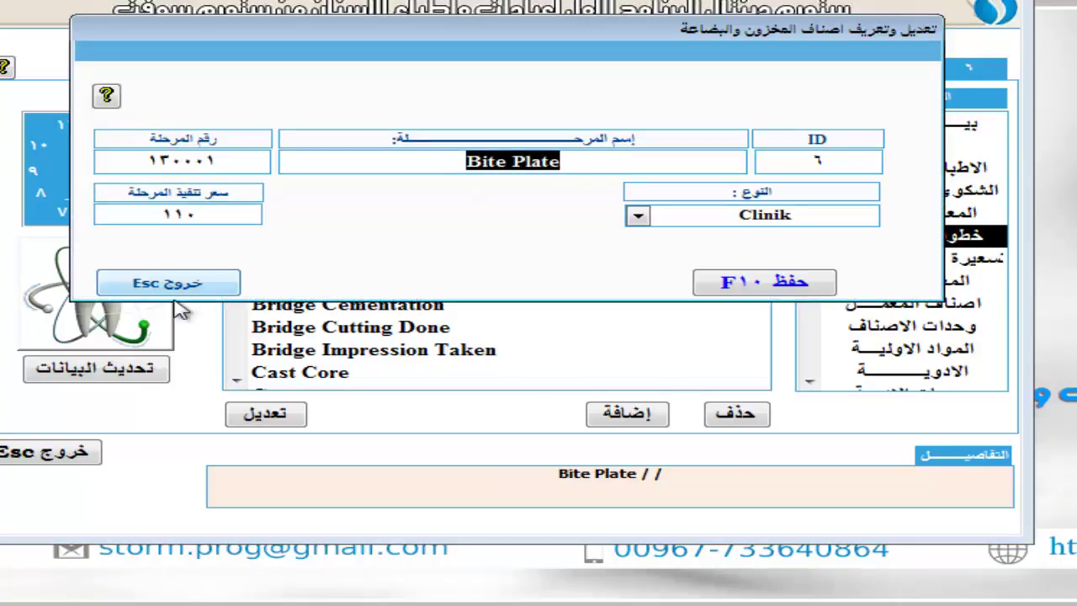
left_click(177, 285)
left_click(318, 329)
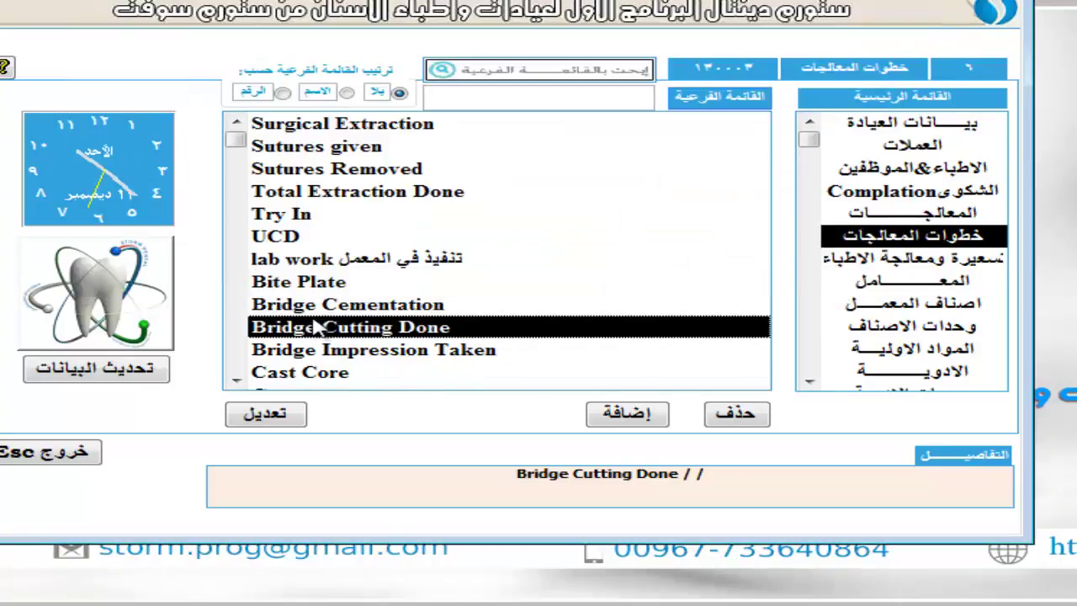
left_click(283, 413)
left_click(191, 284)
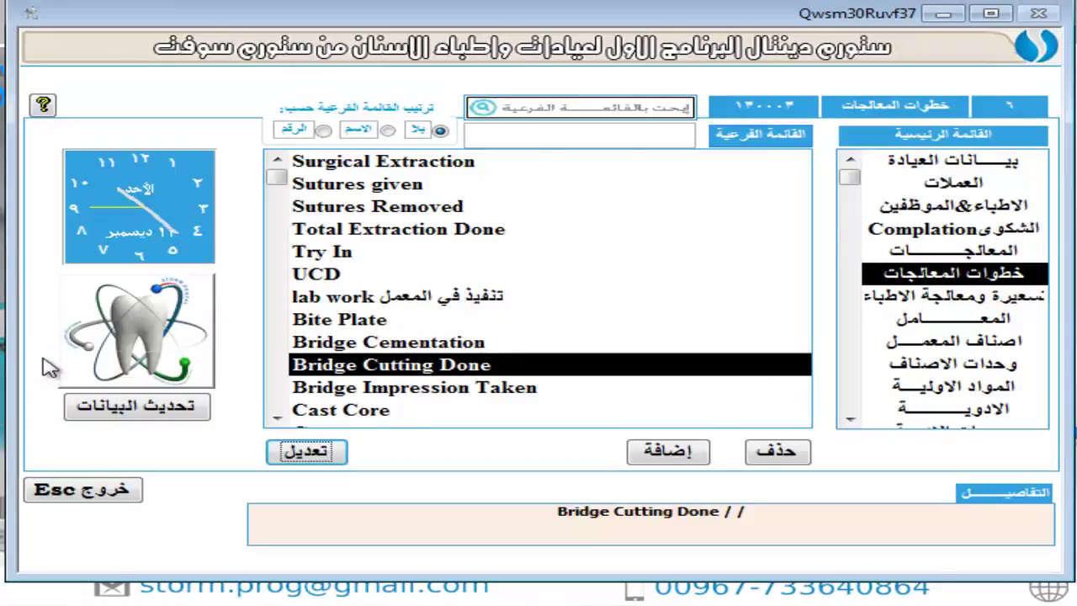
Step: Go to the Clinic Data section and open its Corporation entry form
left_click(867, 228)
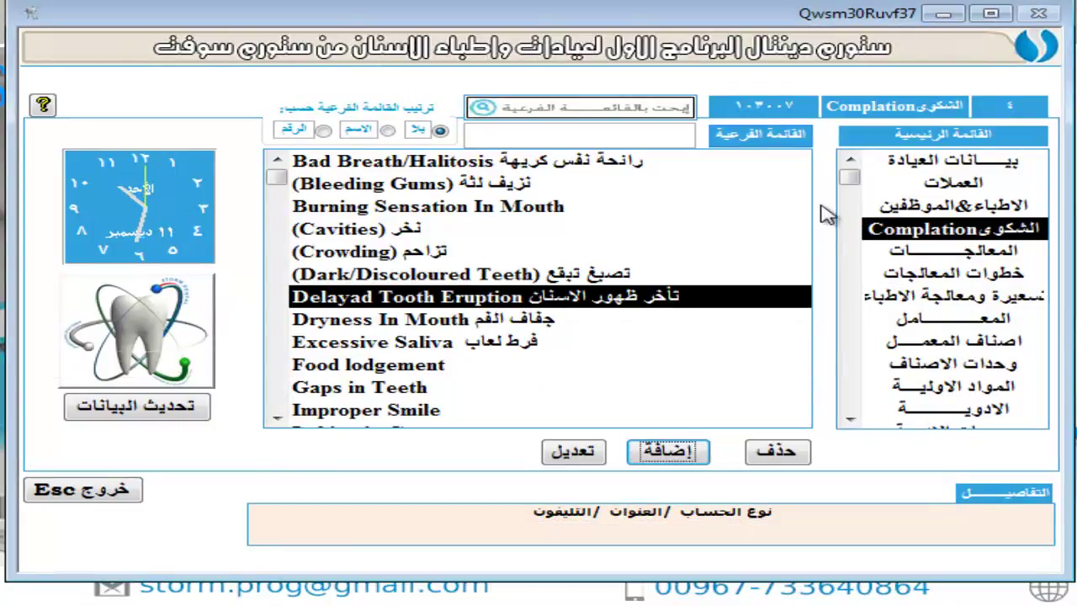
key("Tab")
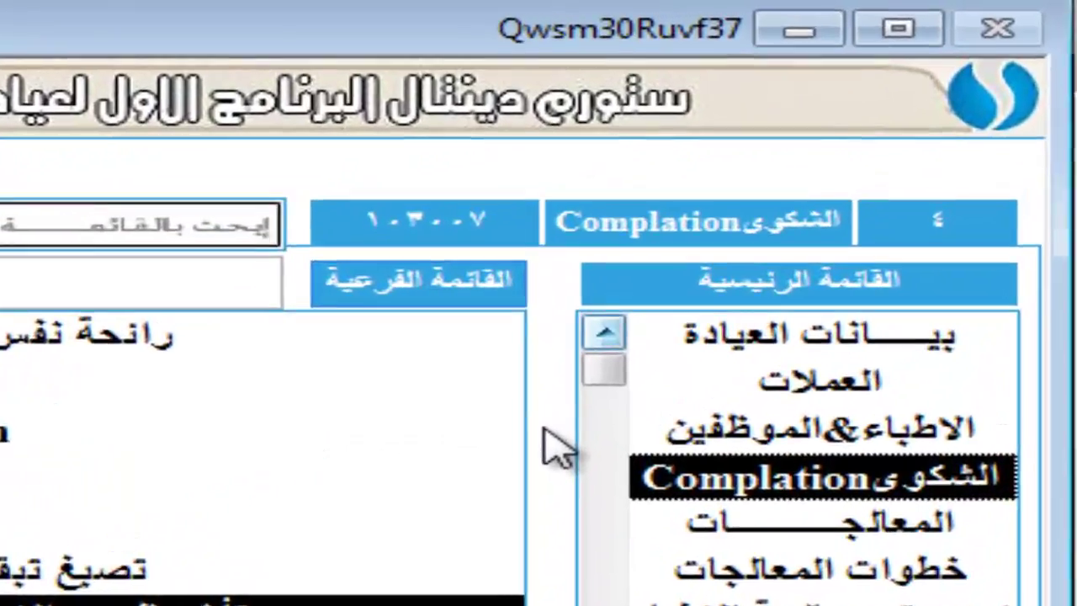
key("Home")
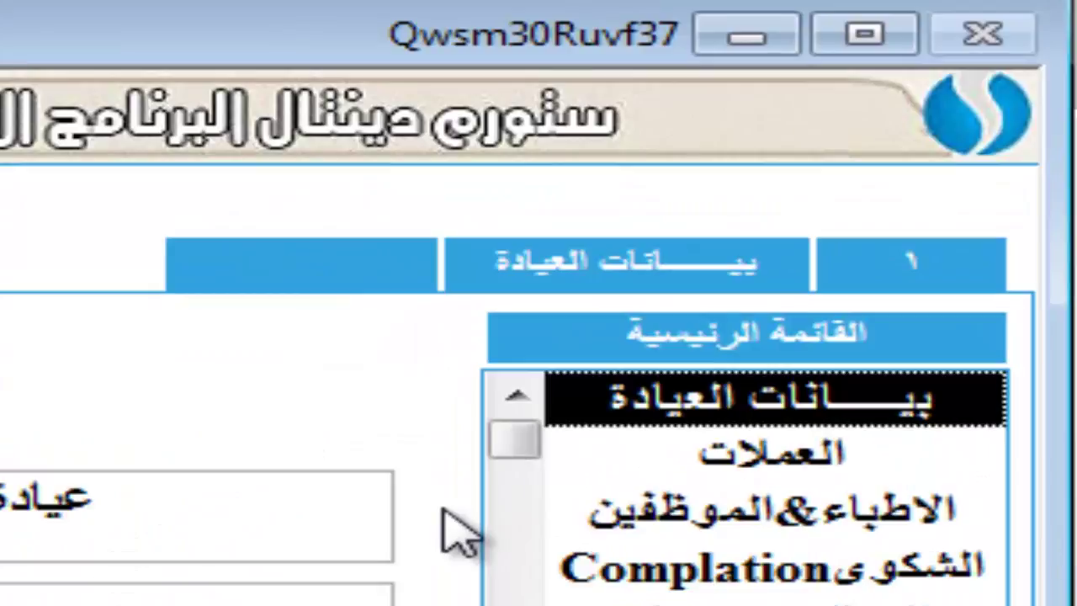
left_click(443, 508)
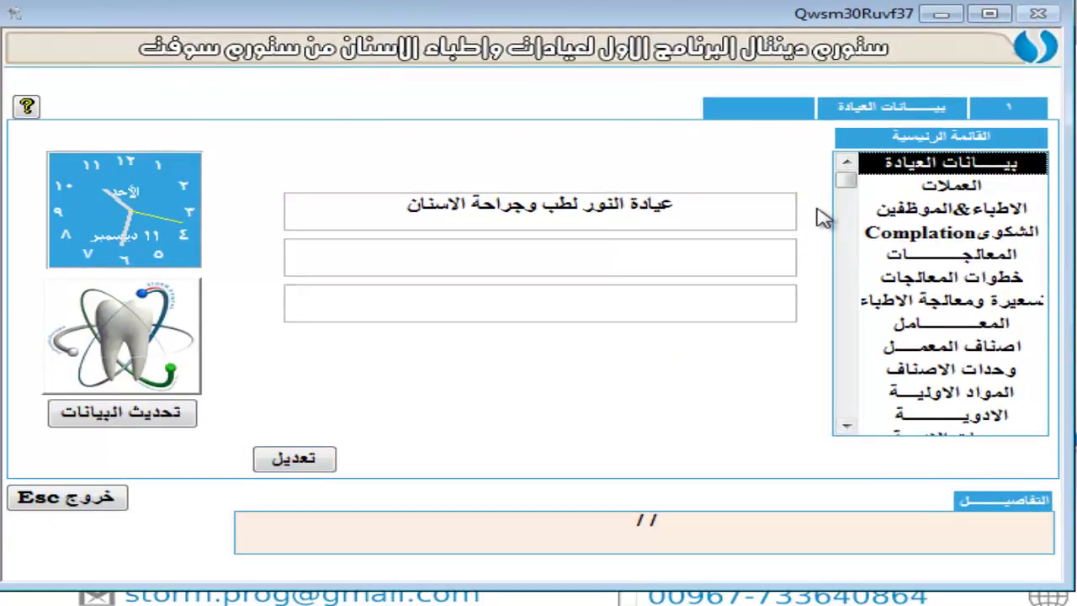
key("Return")
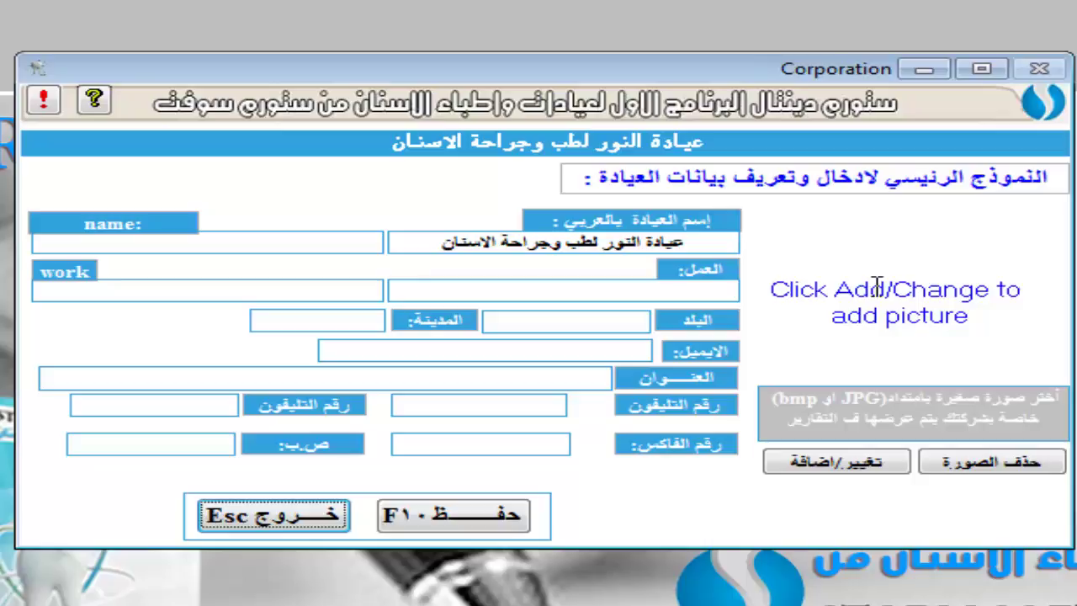
Step: Enter English name 'noor dental', work طب وجراحة الفم والاسنان and country اليمن
key("Tab")
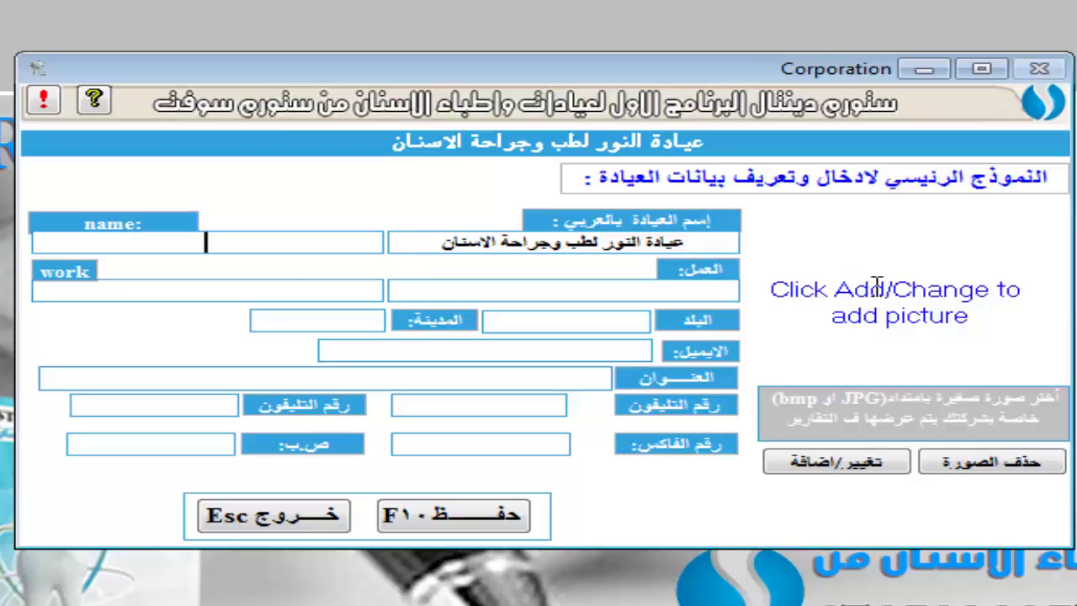
type("noor dental")
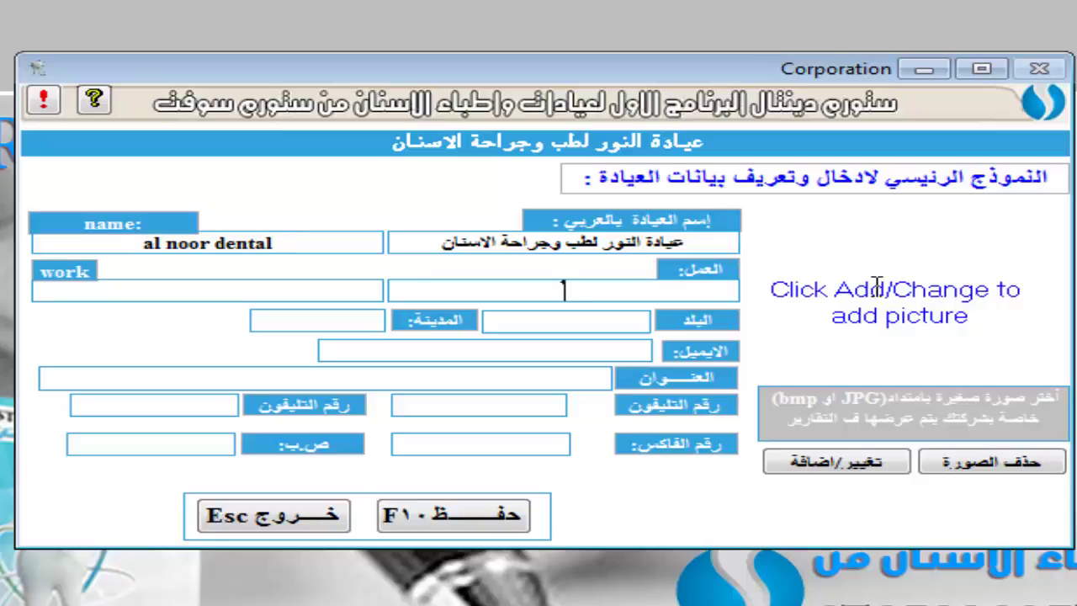
type("طب وجرا")
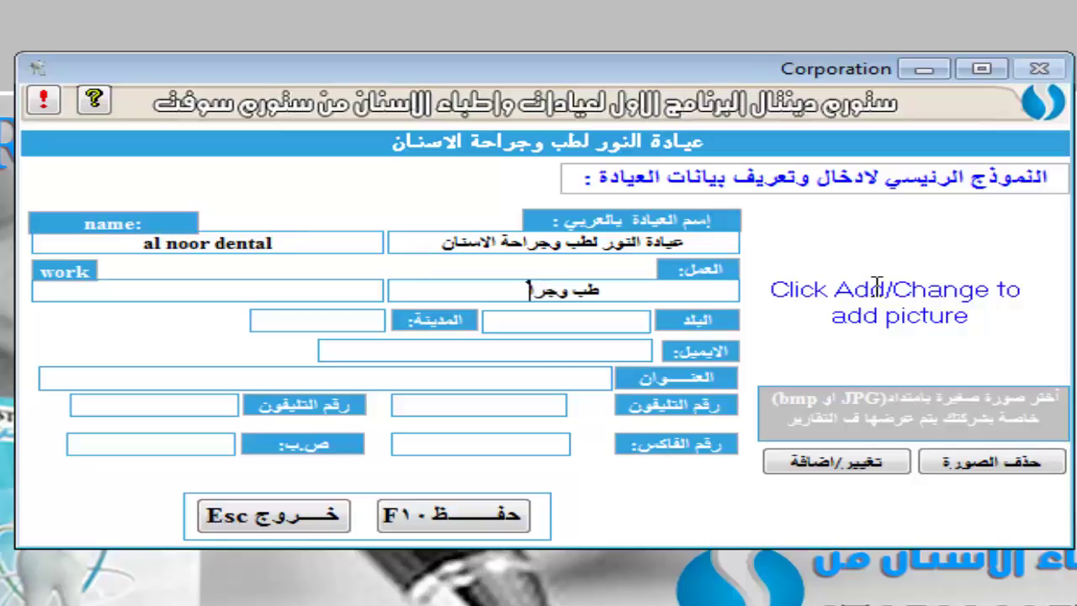
type("حة الفم والا")
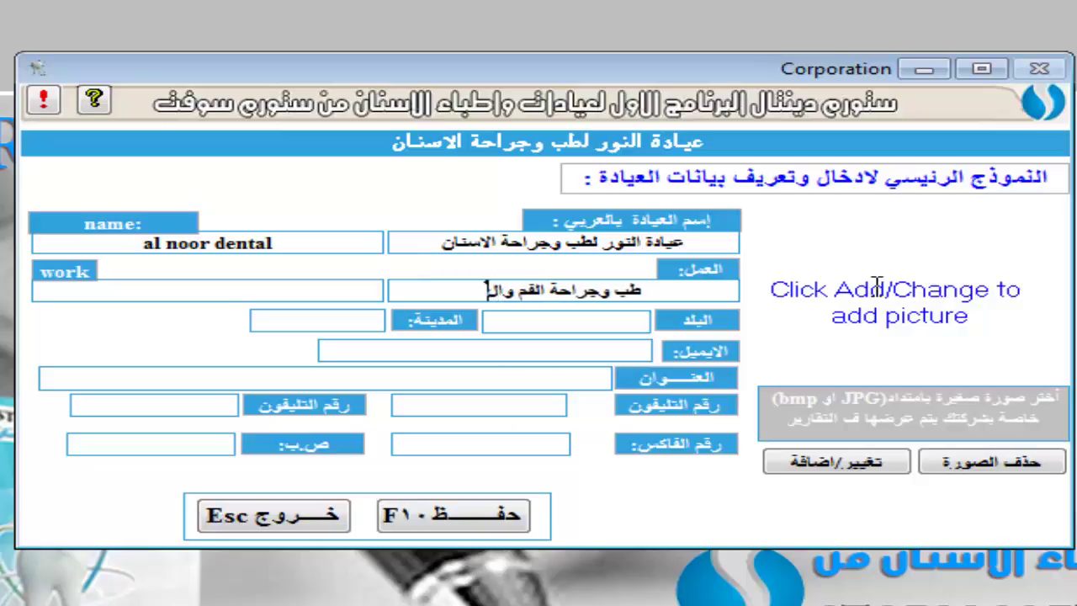
type("سنان")
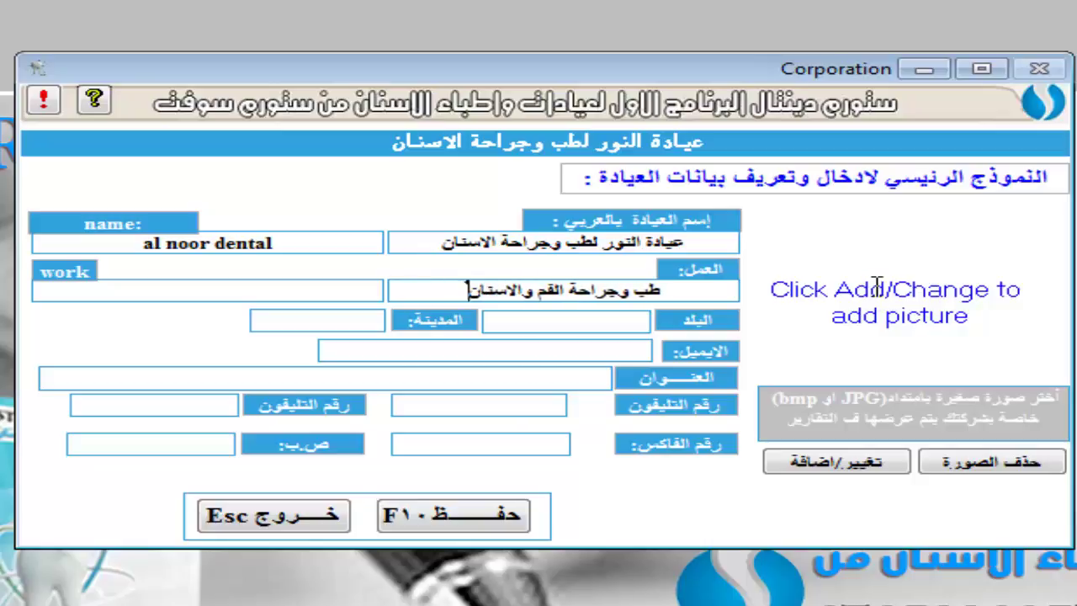
key("Tab")
type("ال")
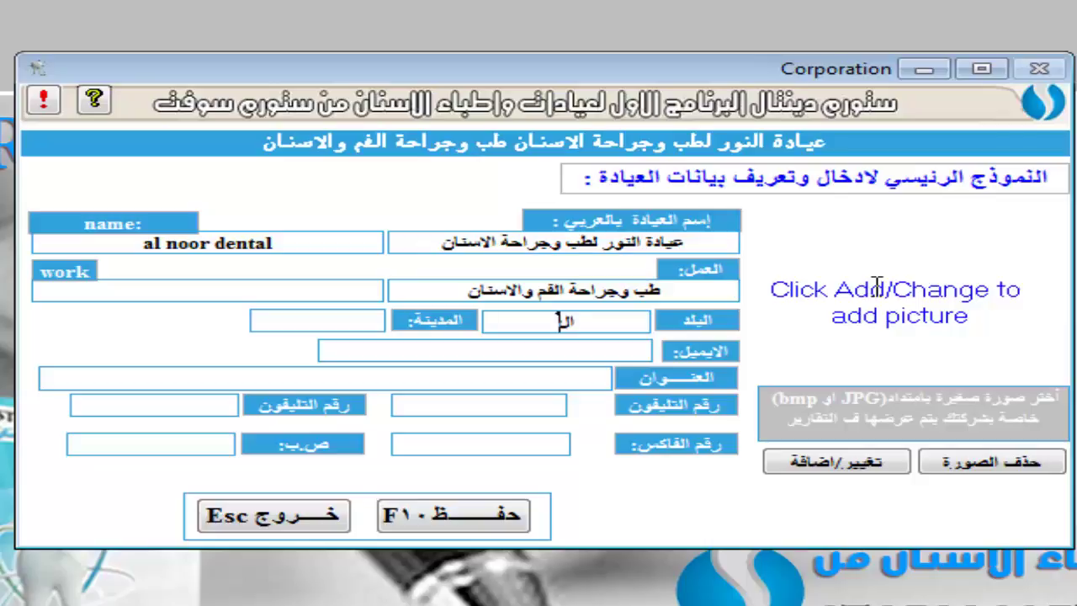
type("يمن")
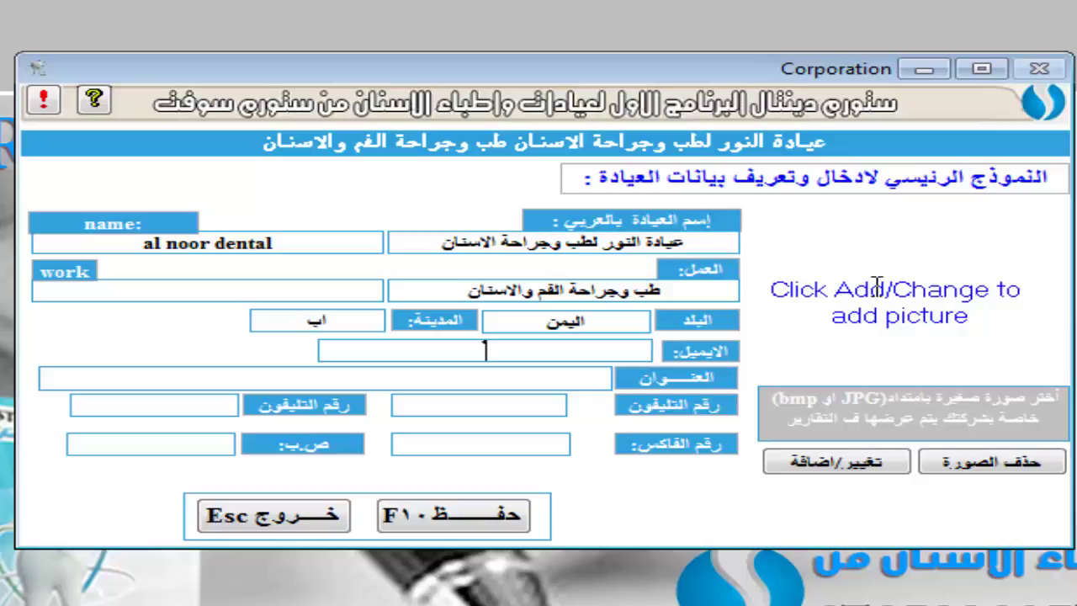
Step: Fill in the clinic's e-mail address and postal address, fixing a typo in the address
key("Tab")
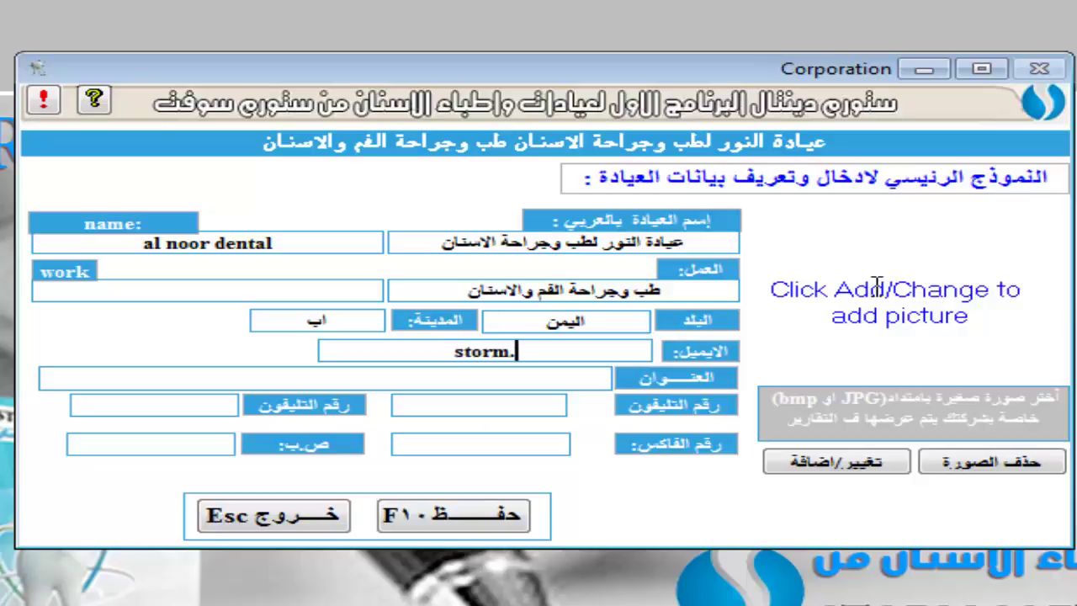
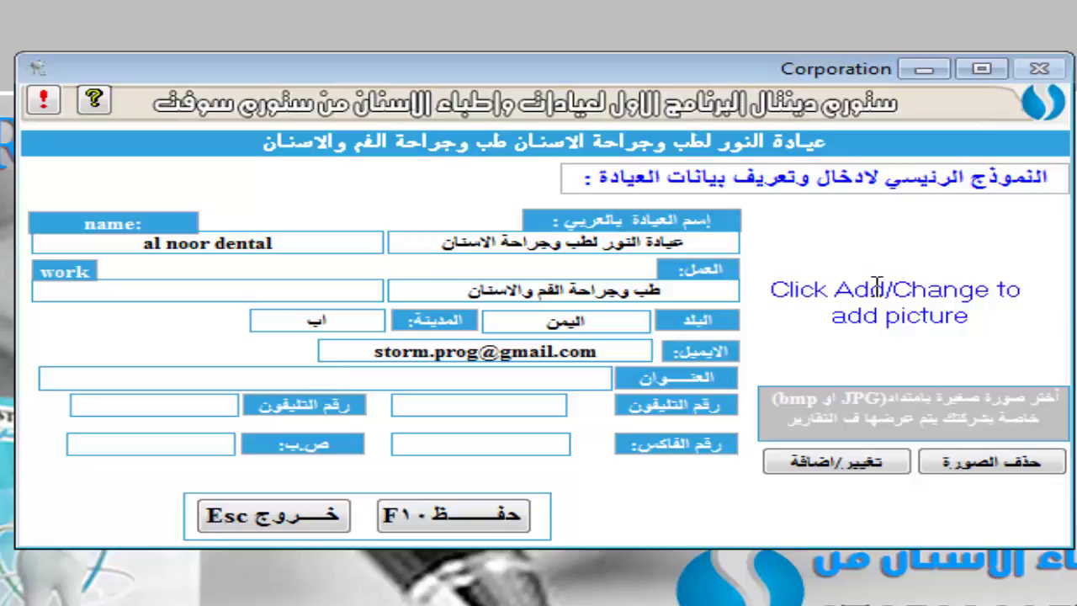
type("الجمهورية")
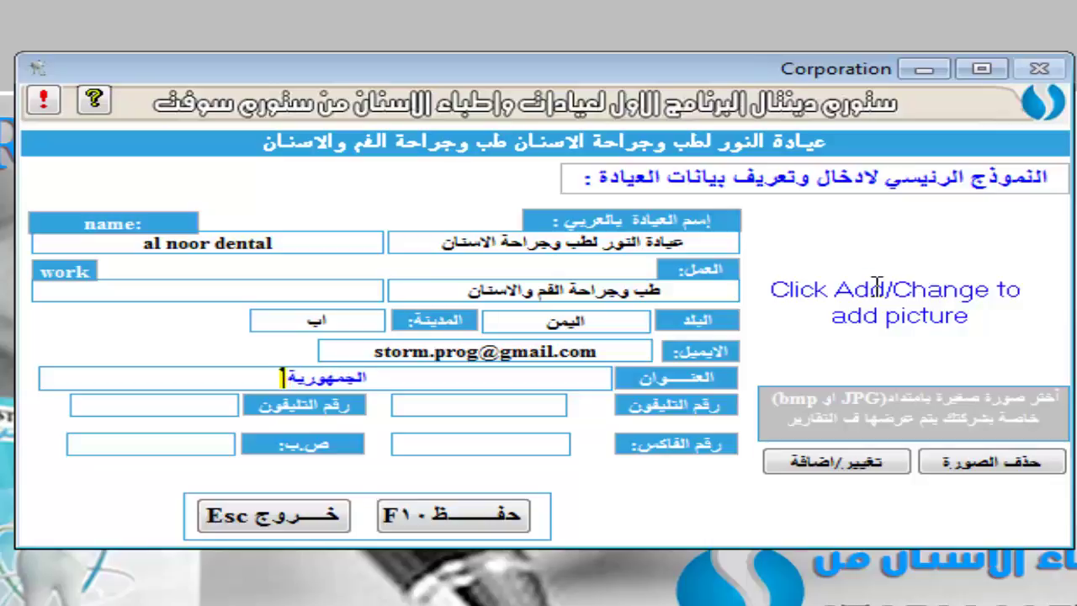
type(" اليمنية")
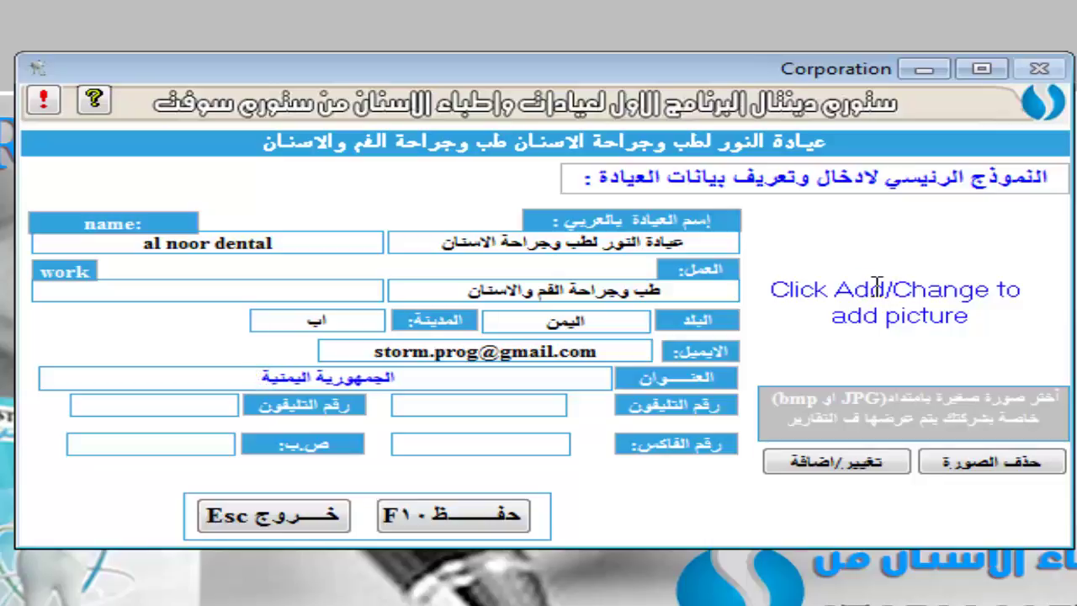
type("اب")
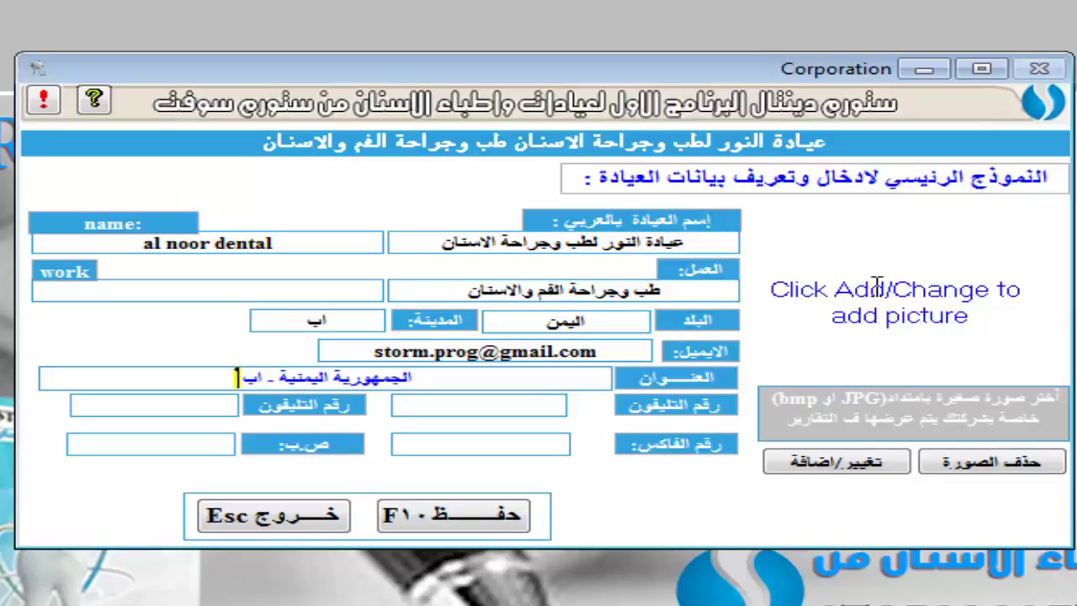
type(" جوار البنك الع")
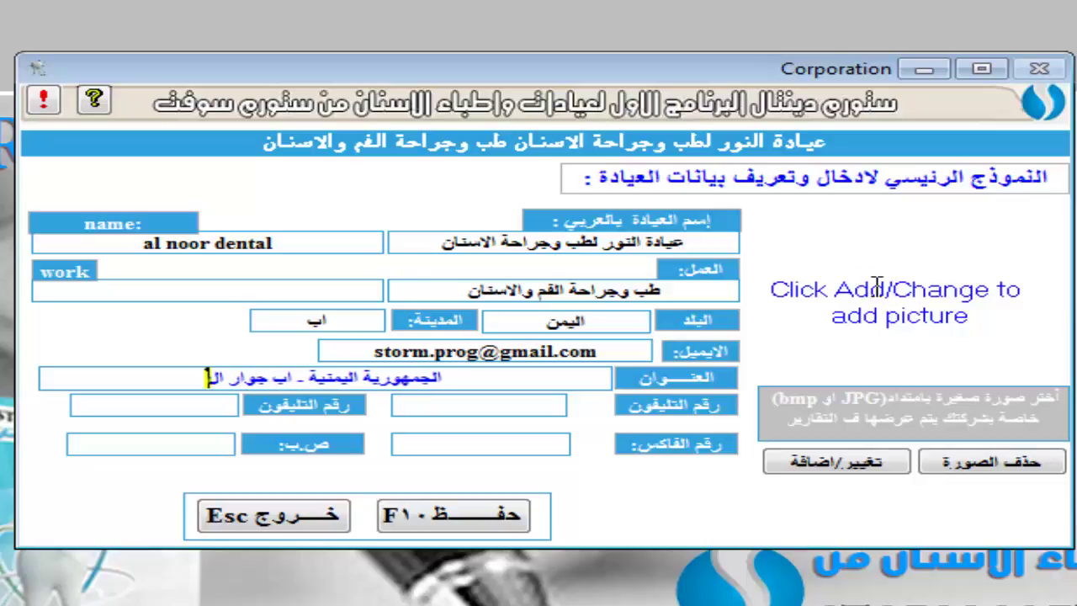
key("BackSpace")
key("BackSpace")
key("BackSpace")
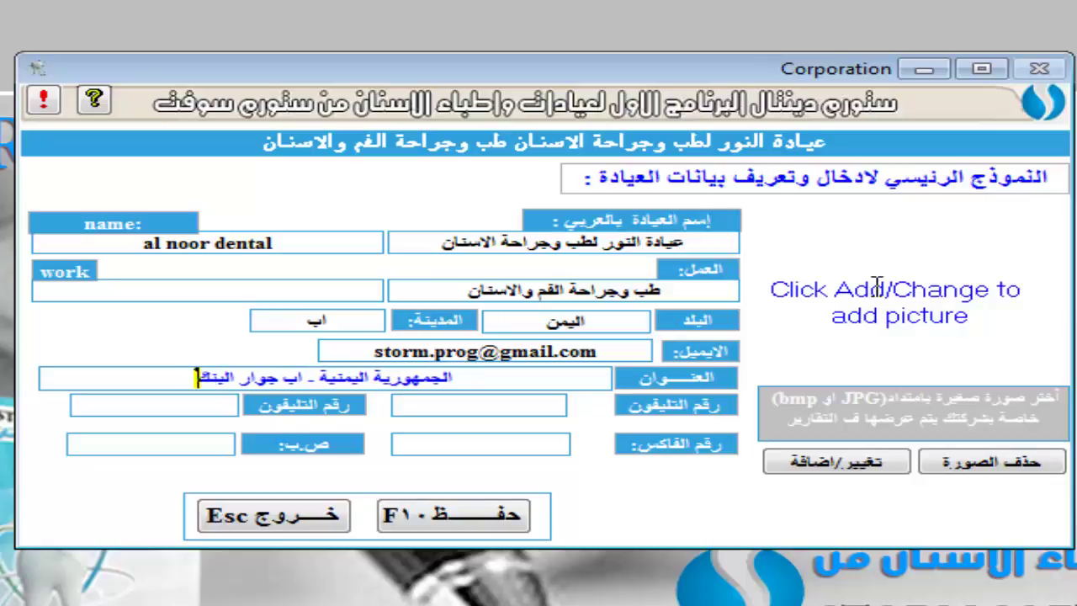
type("العر")
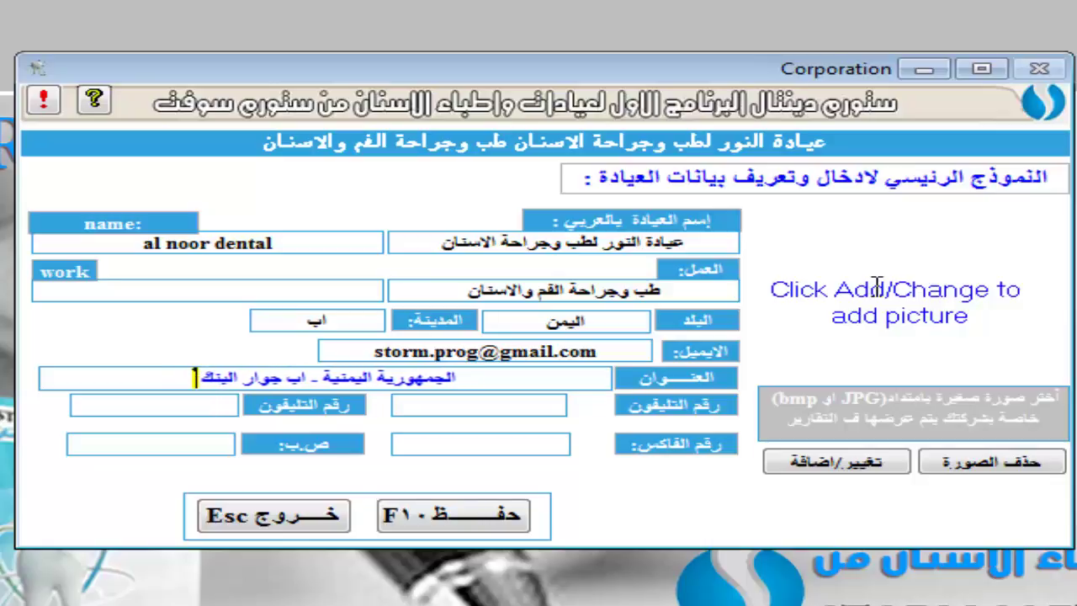
type("بي")
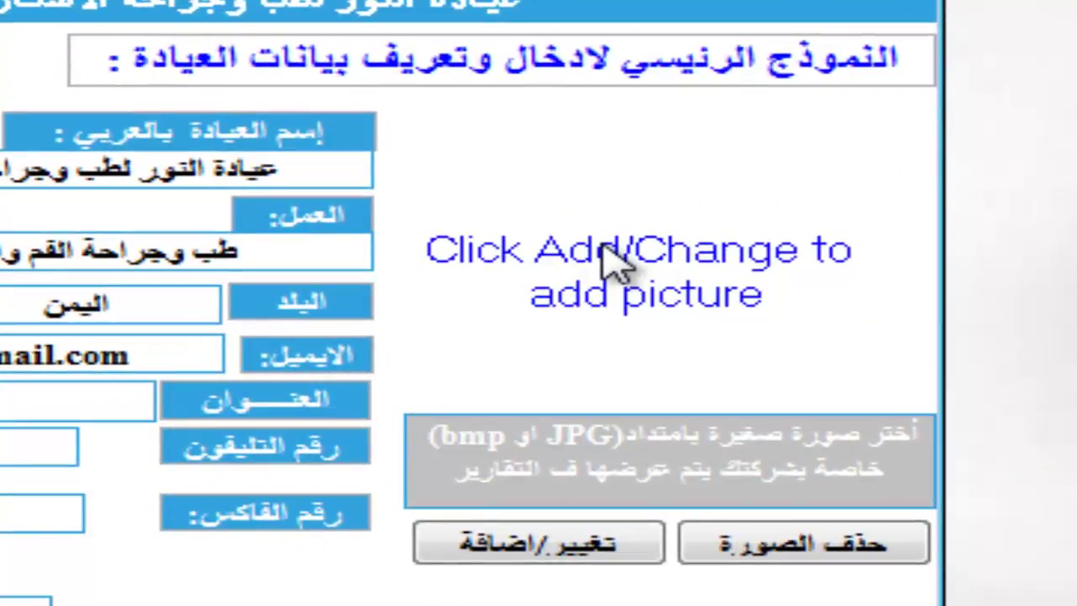
Step: Add the cartoon tooth image from the Desktop as the clinic's picture
left_click(604, 245)
left_click(603, 244)
left_click(602, 244)
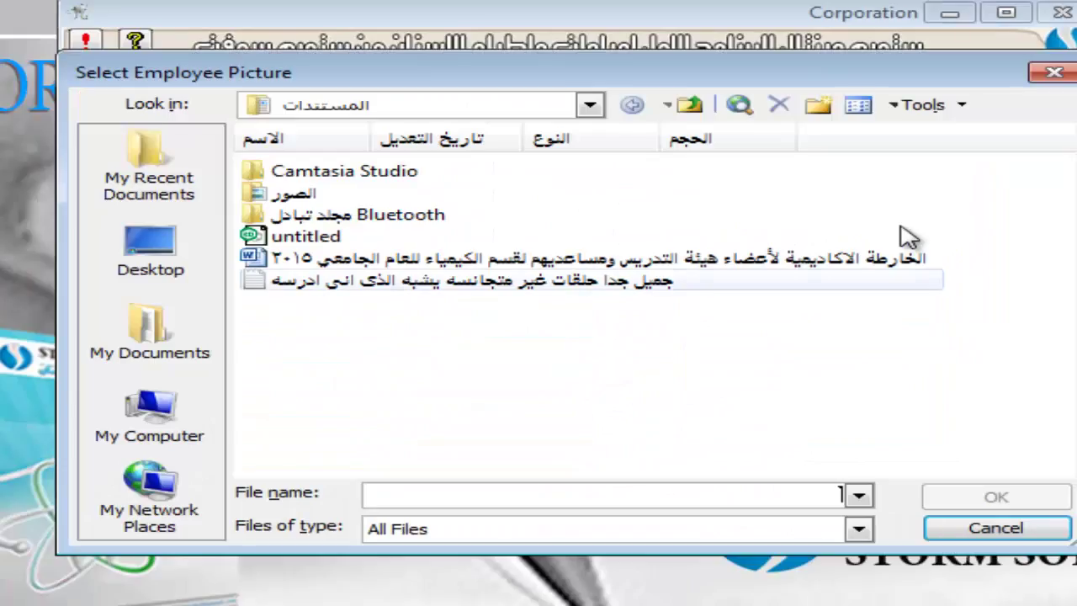
left_click(178, 268)
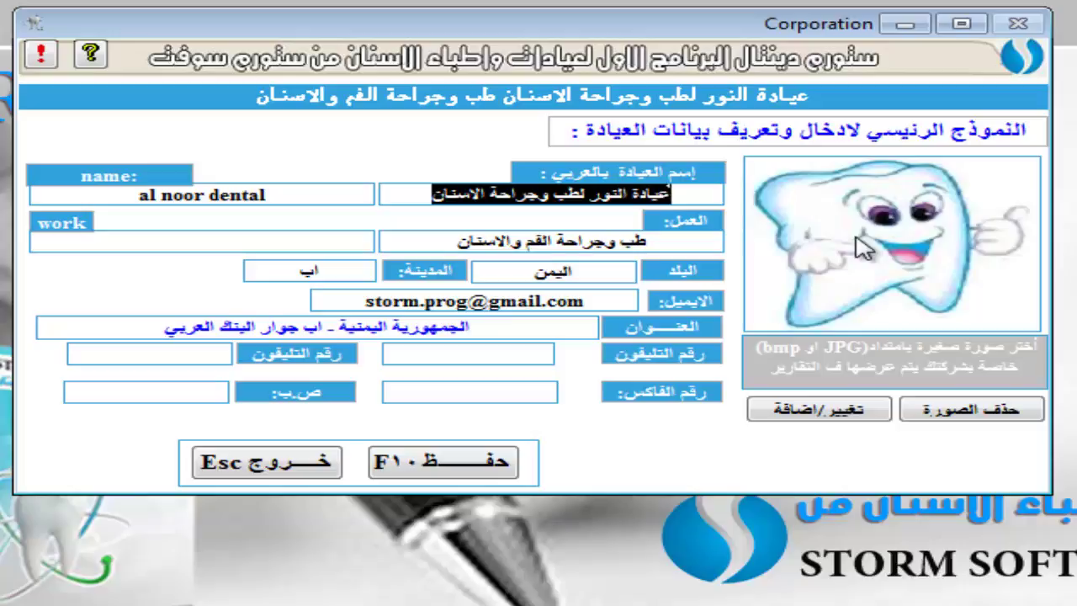
Step: Save the clinic details with F10 and close the clinic data form
key("F10")
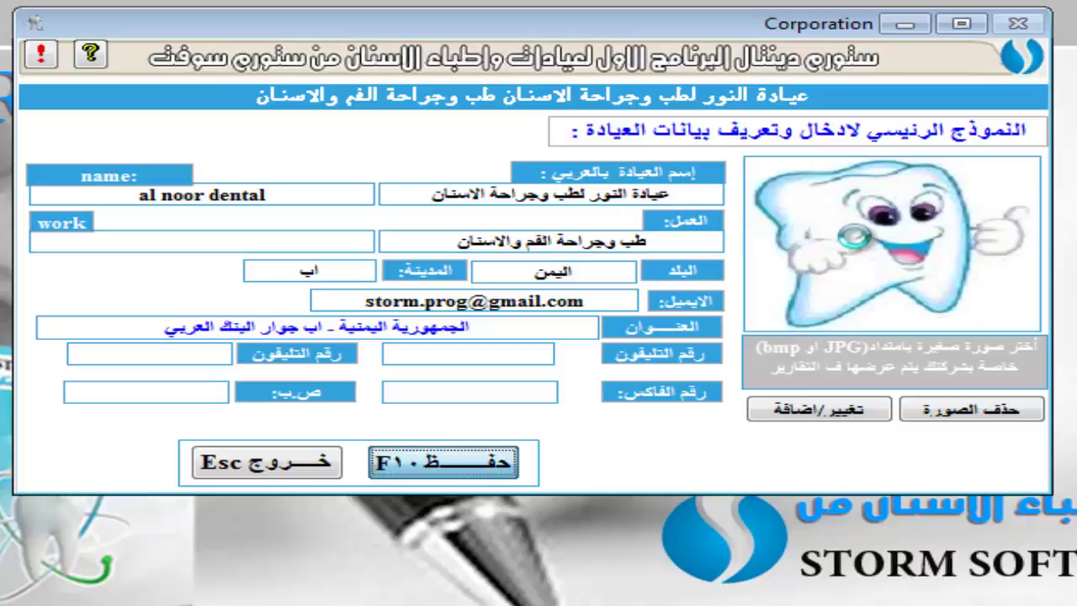
key("Return")
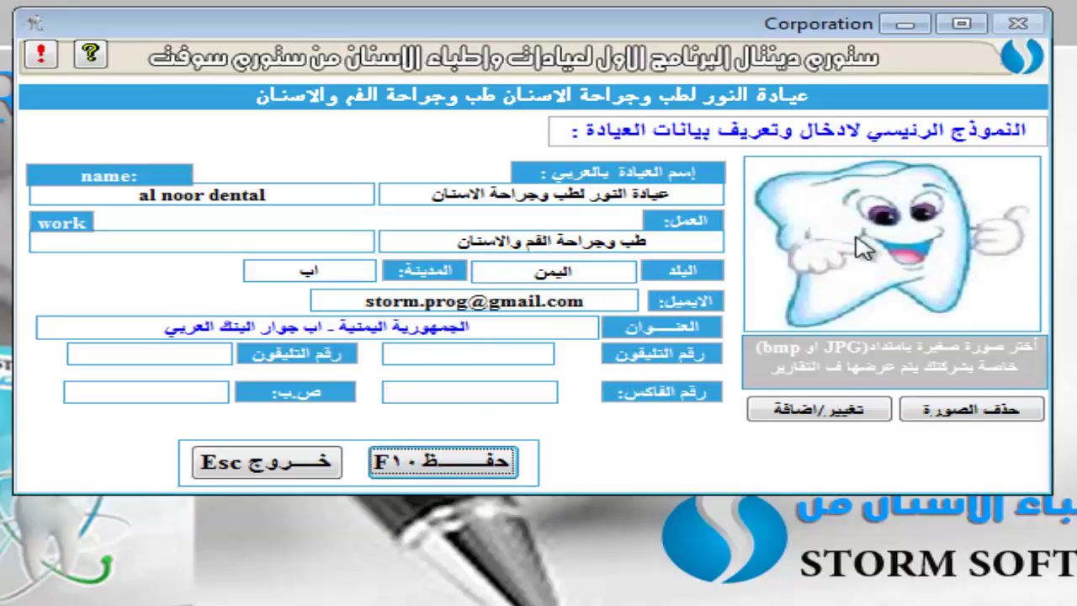
key("Tab")
key("Return")
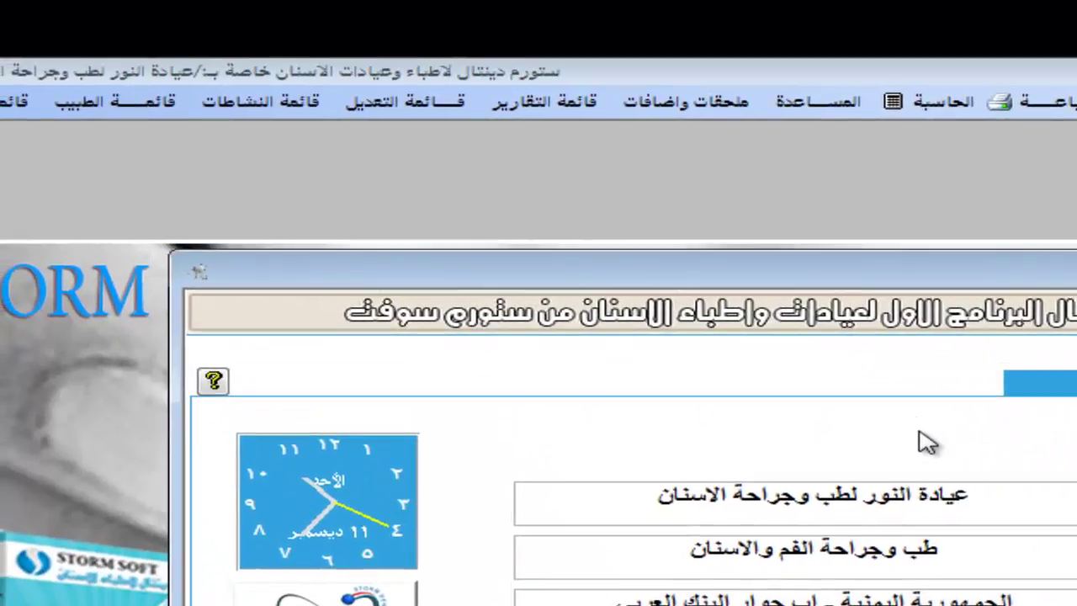
Step: Open the Medical Reports window from the Reports menu
key("alt+r")
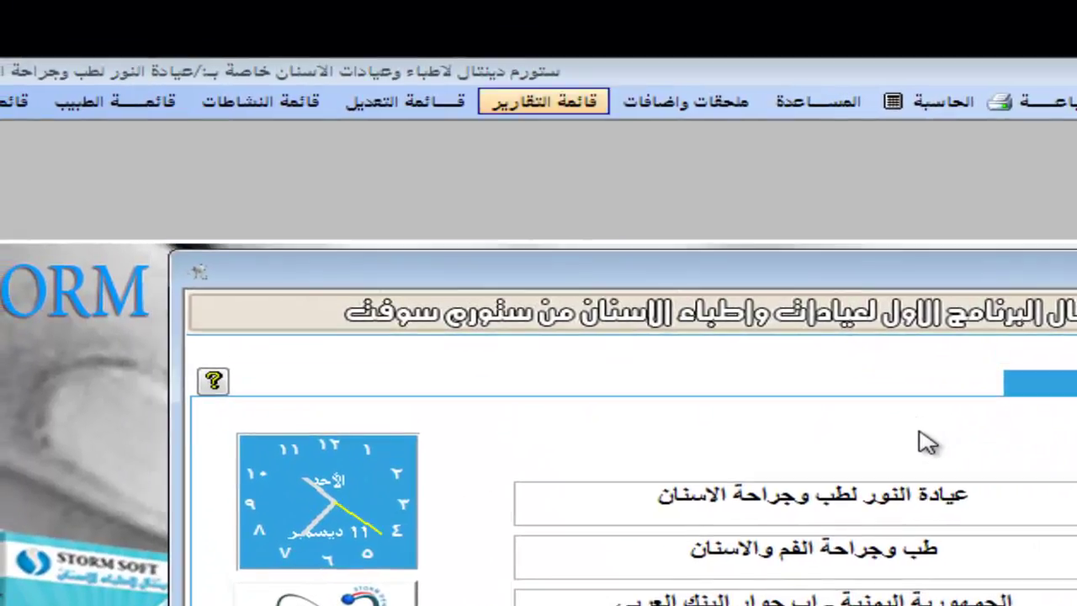
key("Down")
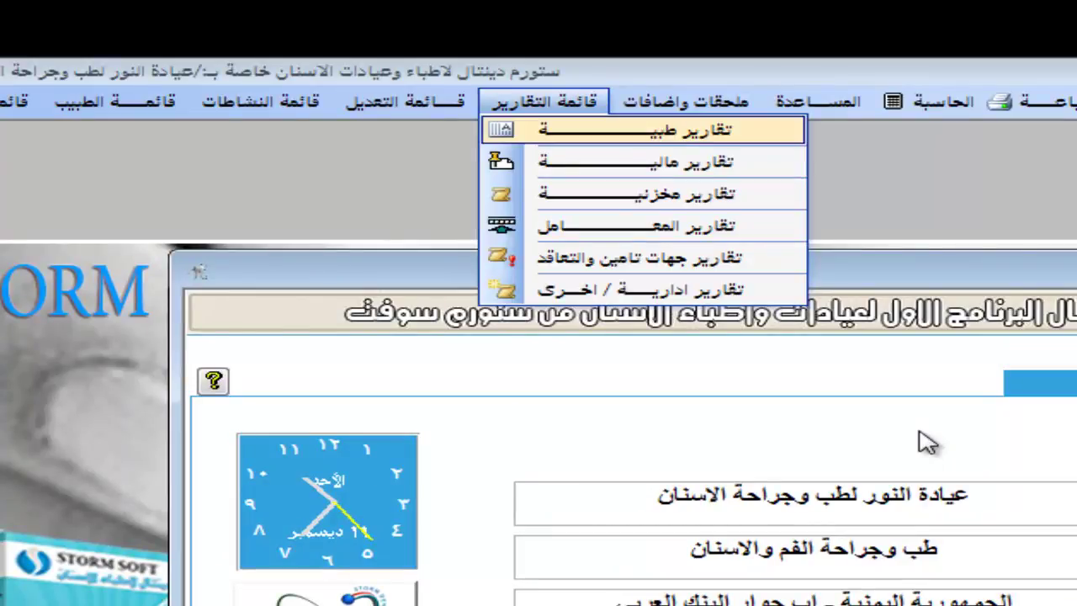
key("Return")
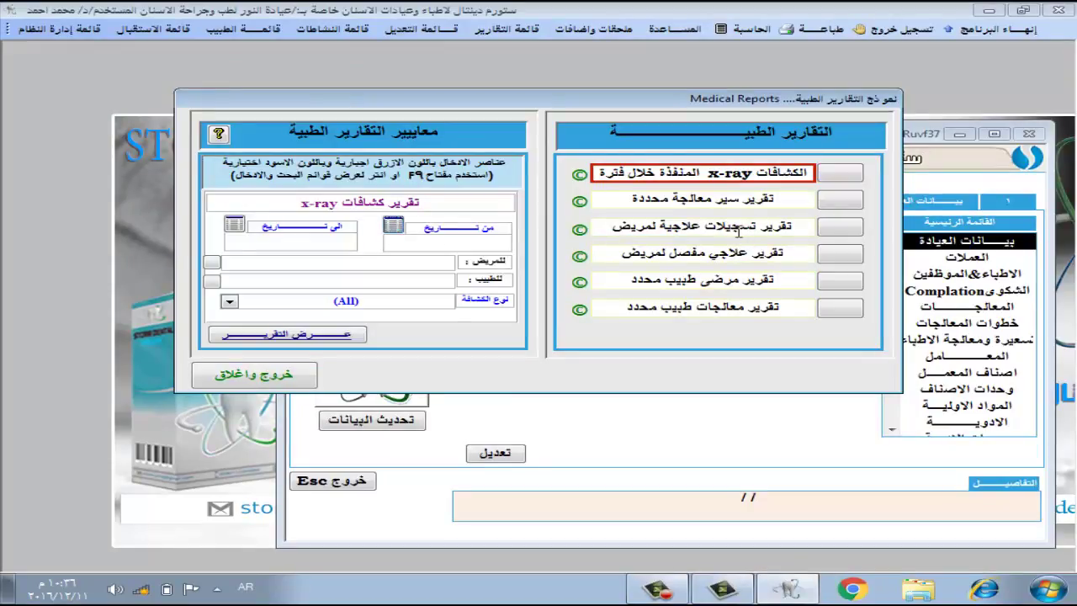
Step: Run the x-ray report from 01/01/2016 and zoom its preview to 100%
key("Return")
type("2")
type("1_/__/____")
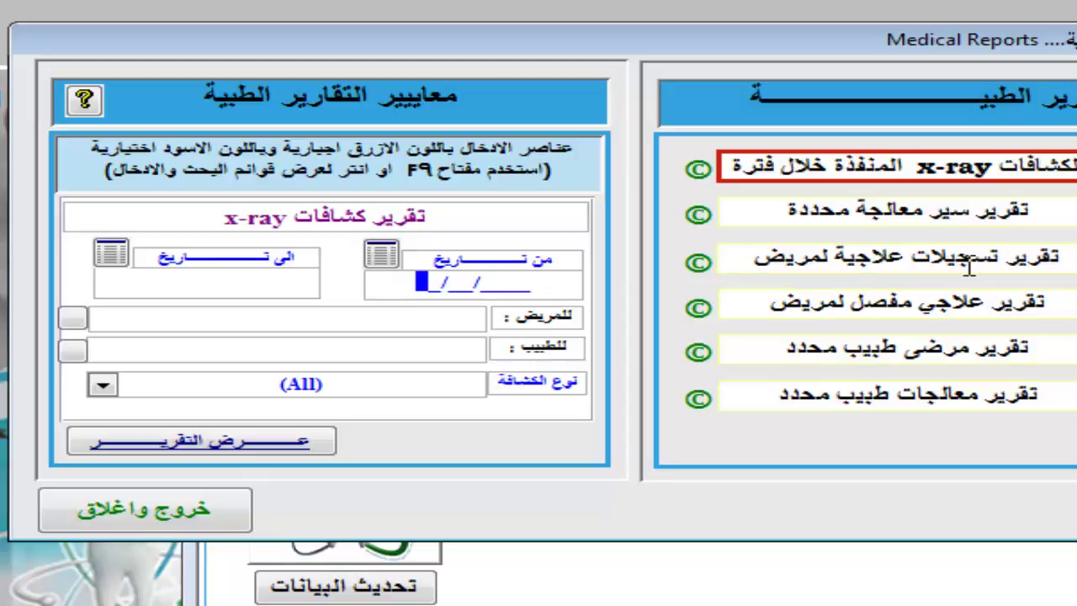
key("BackSpace")
type("101")
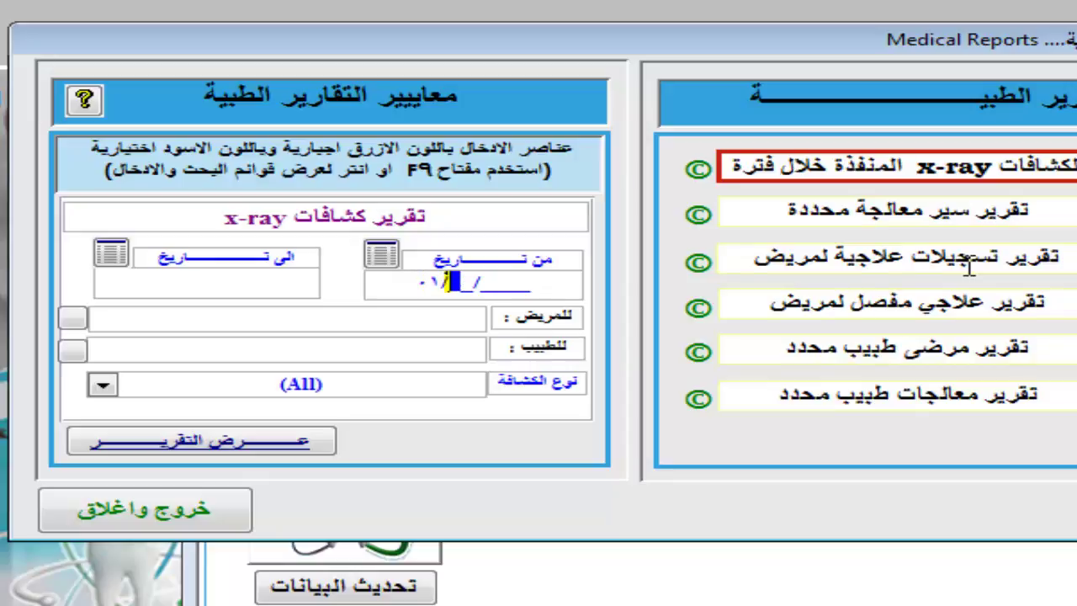
type("2016")
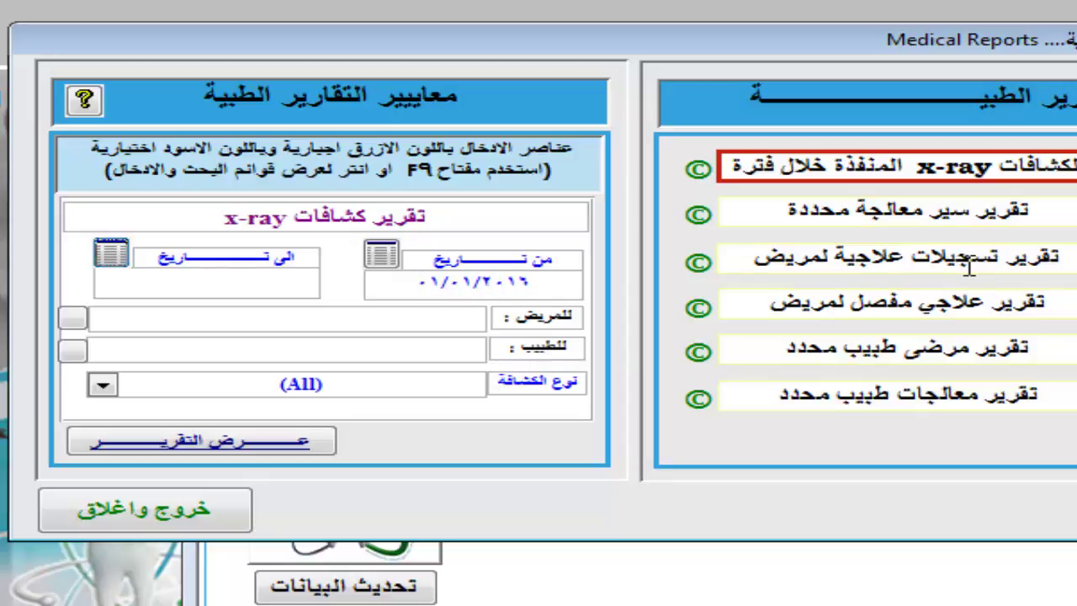
key("Return")
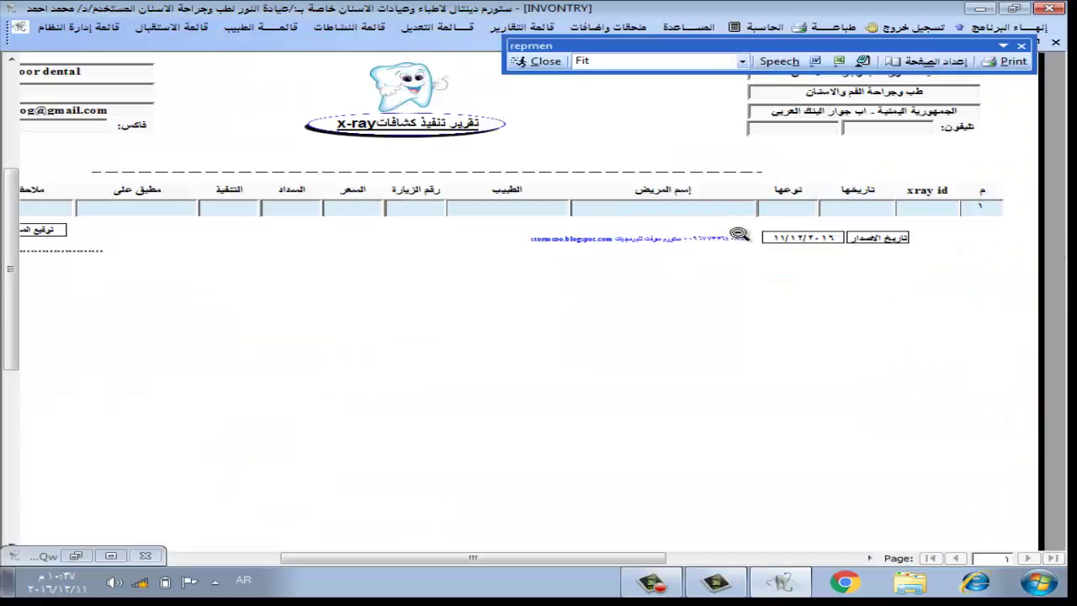
left_click(738, 233)
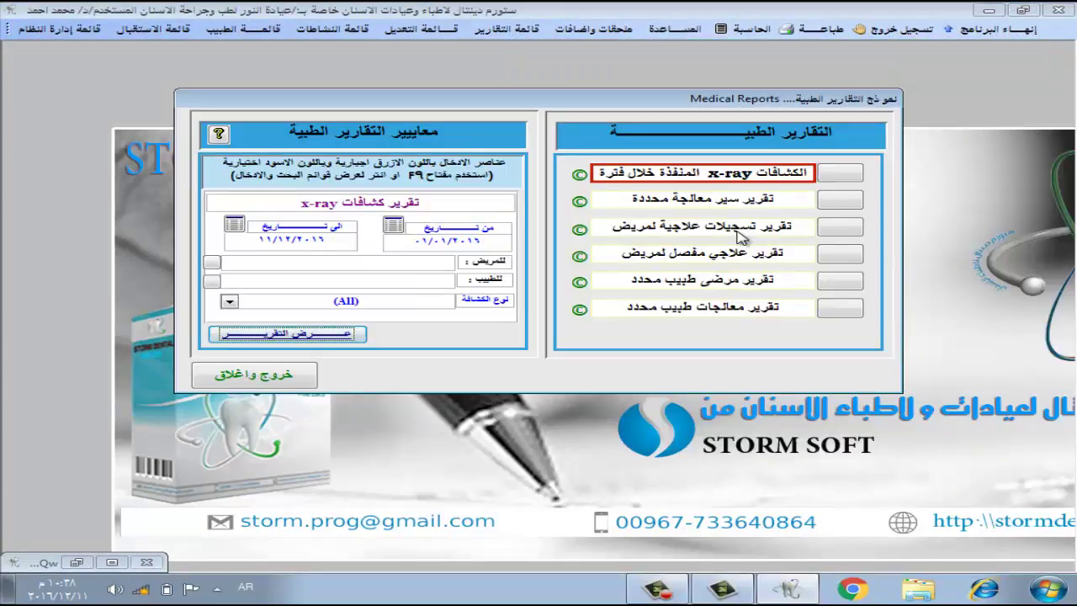
Step: Exit Medical Reports and reopen the clinic data form for editing
key("Escape")
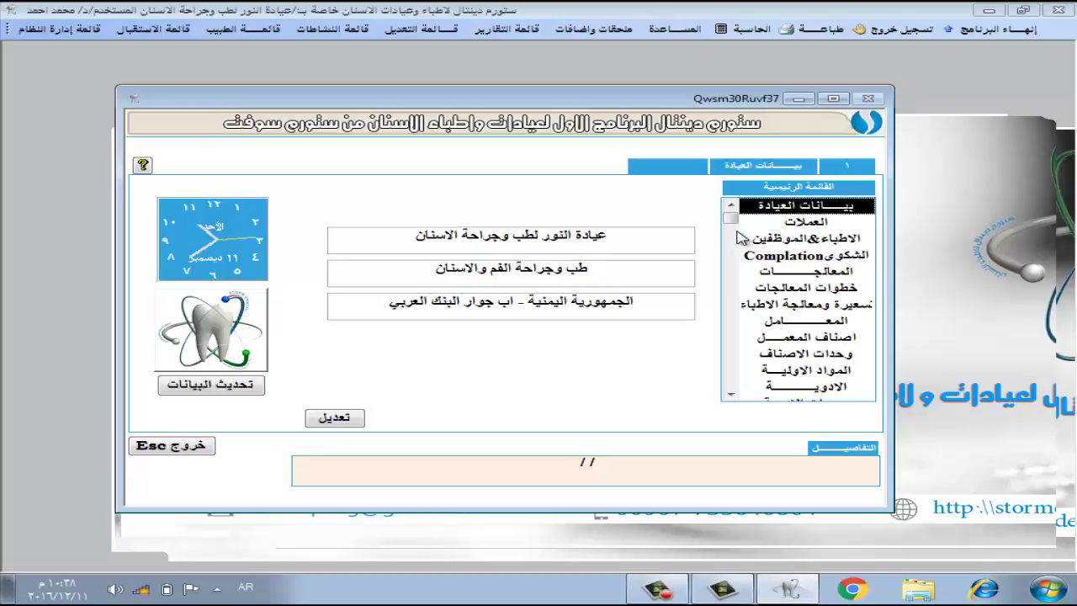
key("alt")
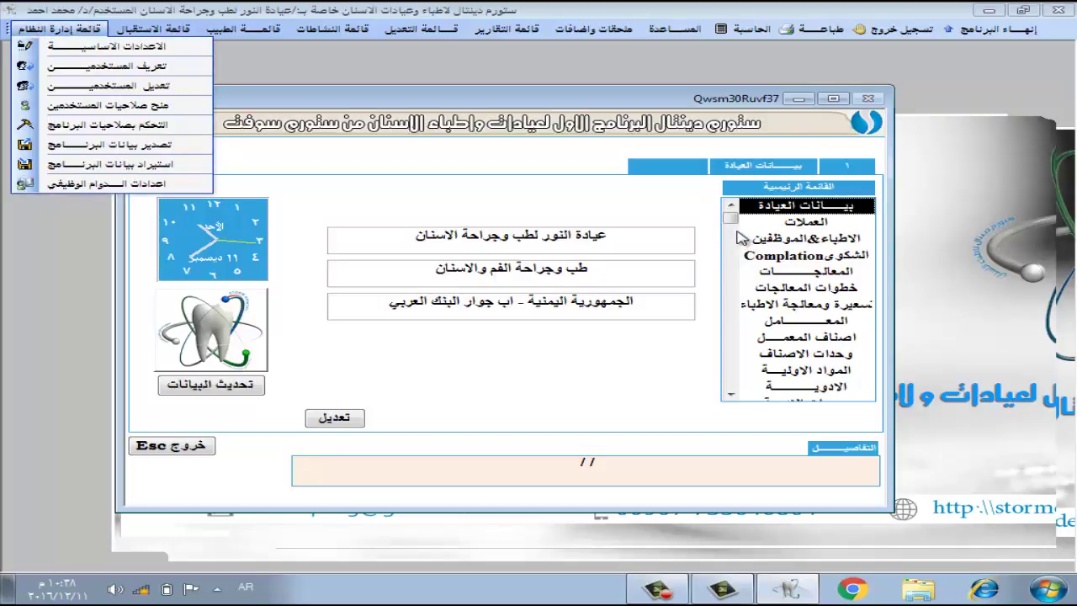
key("Right")
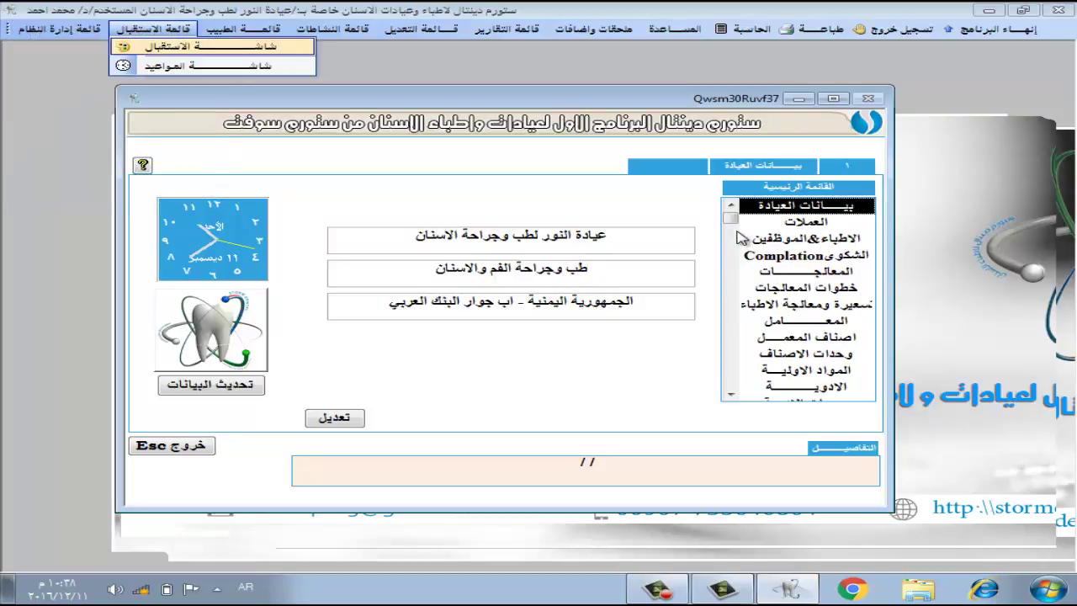
key("Left")
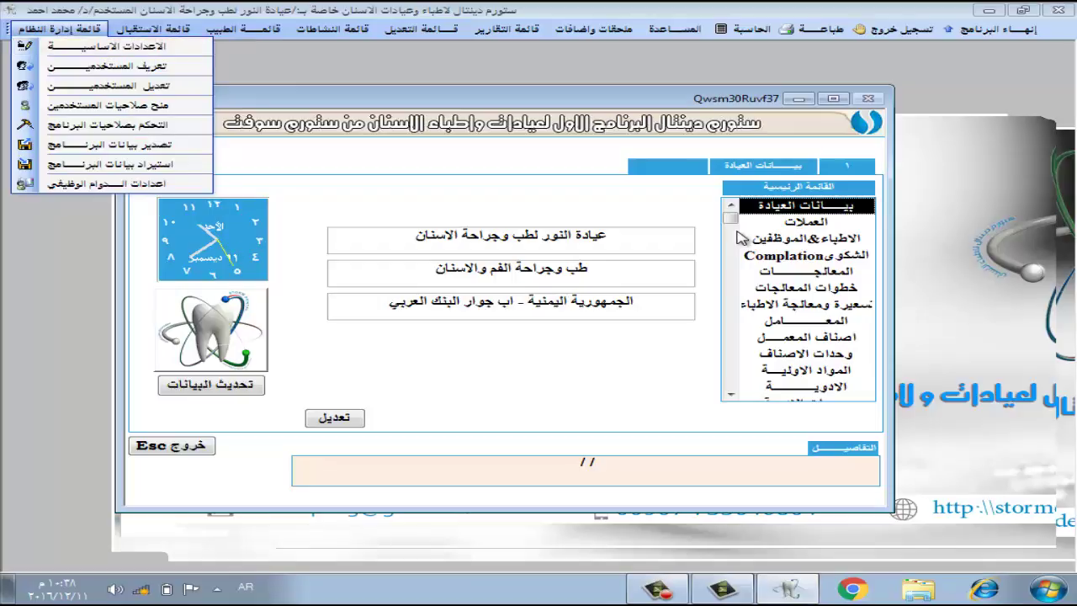
key("Escape")
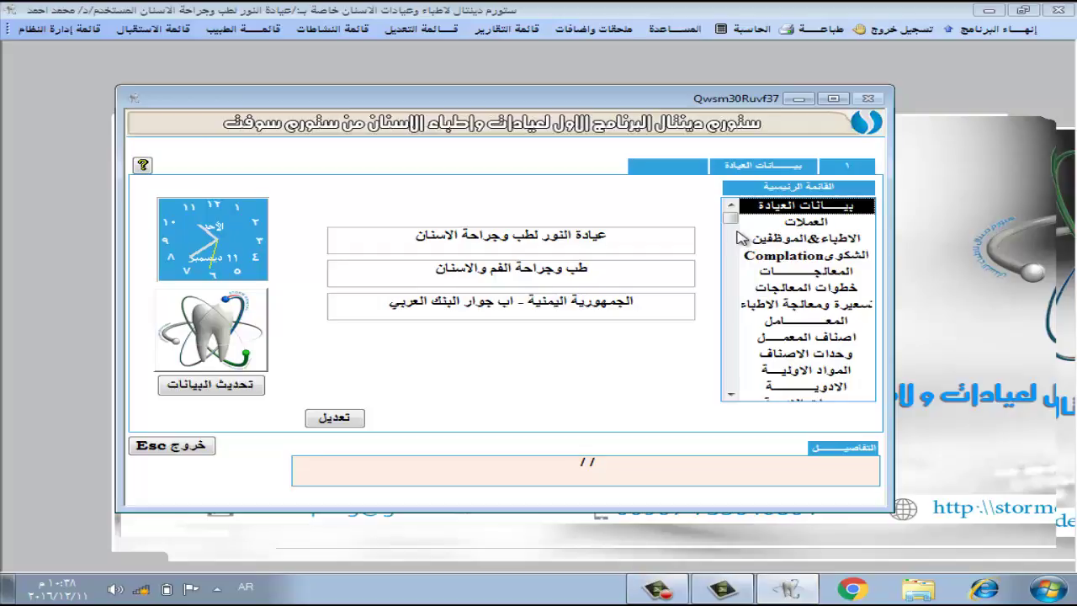
key("Return")
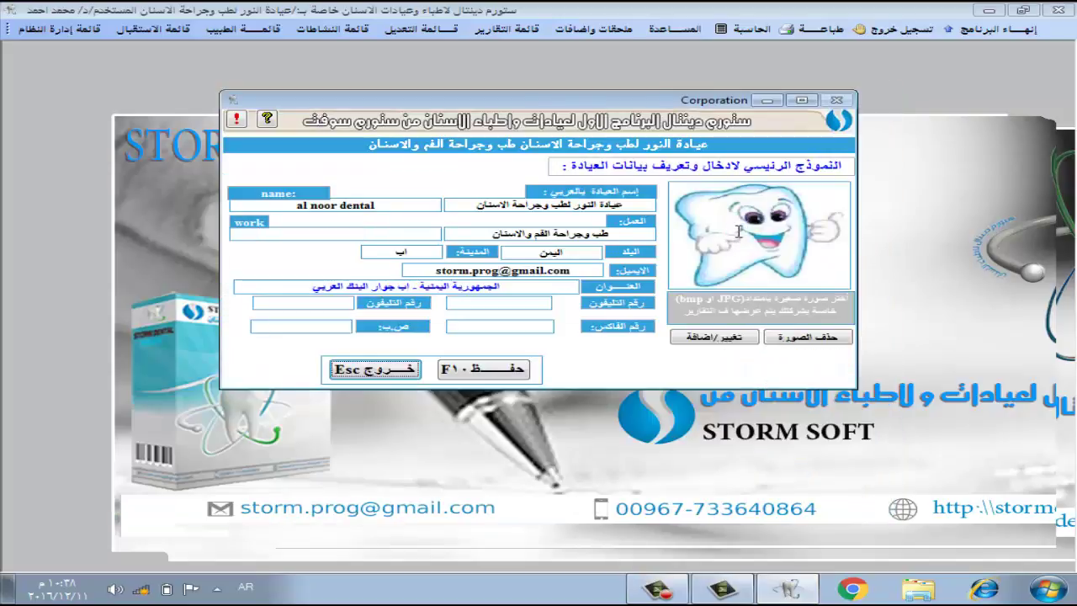
Step: Enter the clinic's telephone number and save the clinic data with F10
key("Tab")
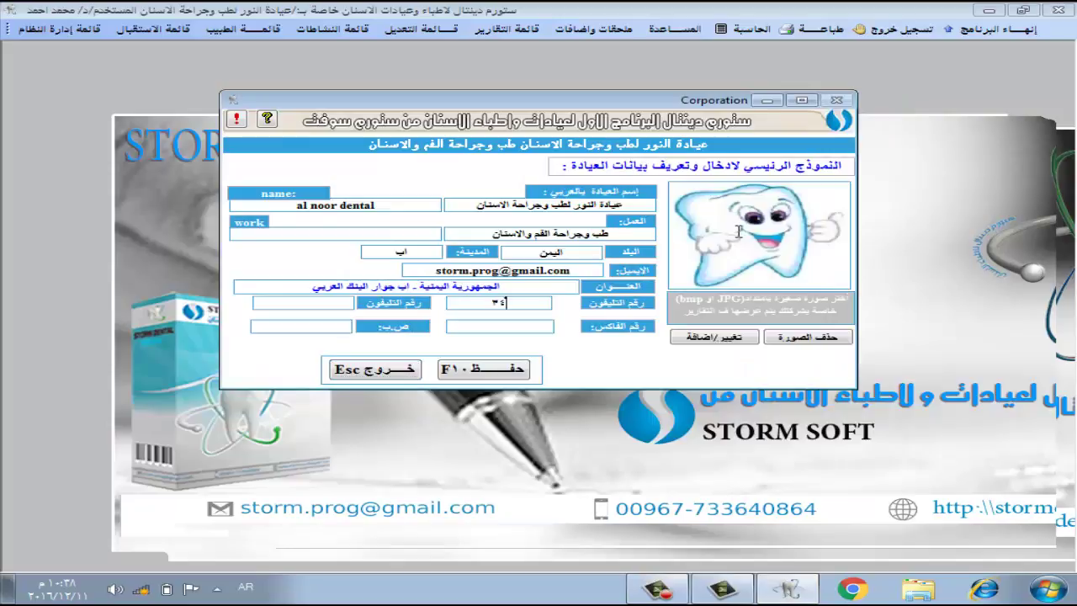
key("F10")
key("Return")
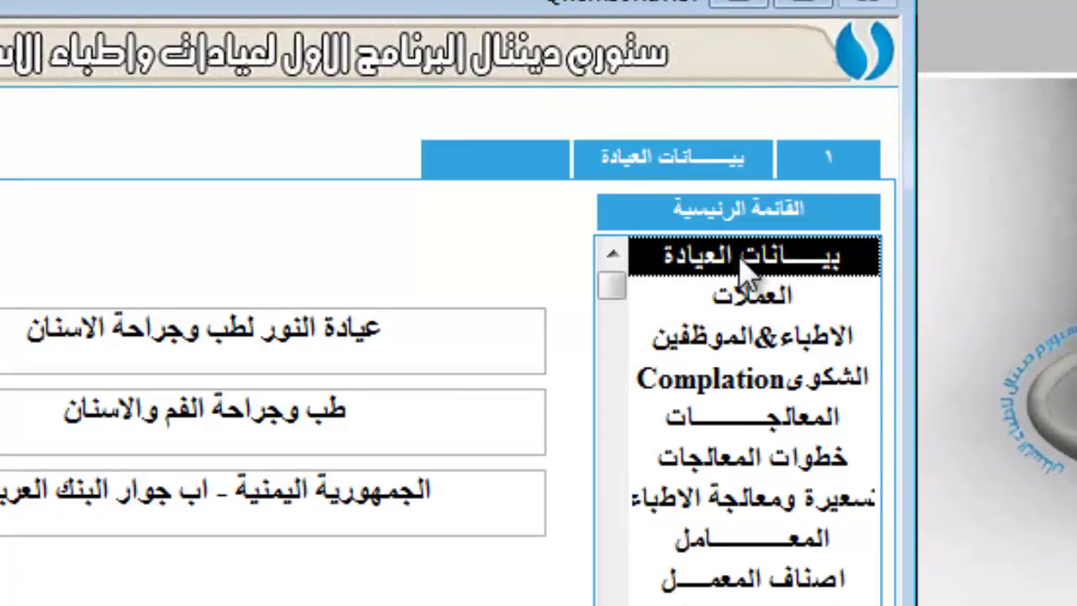
Step: Show the currencies list and view the US dollar and Saudi riyal entries
left_click(751, 296)
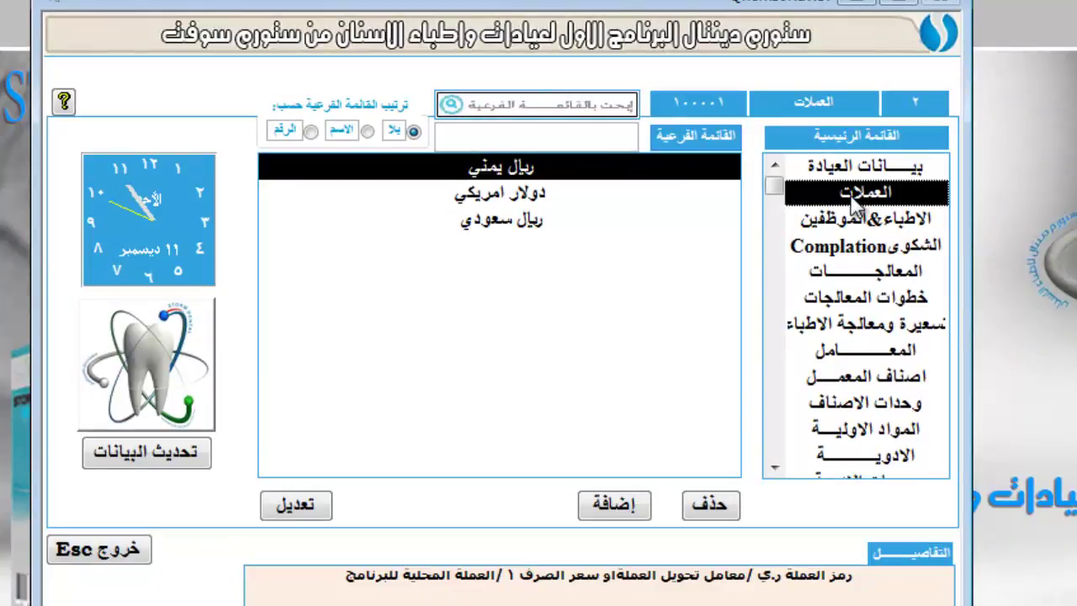
left_click(449, 195)
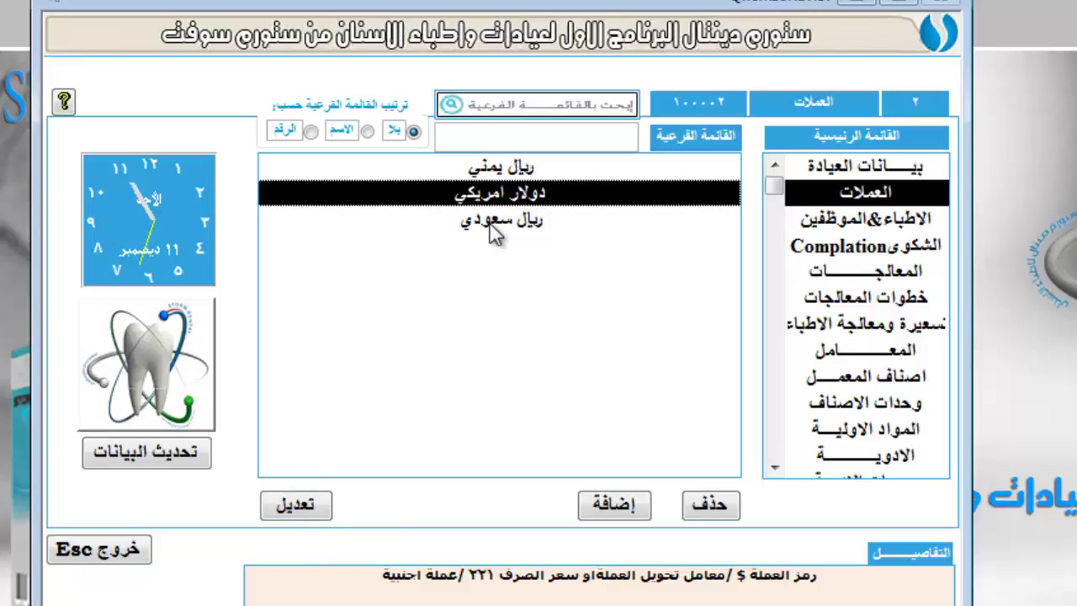
left_click(547, 227)
Step: Make the Saudi riyal the official base currency at rate 1 and save it
double_click(562, 223)
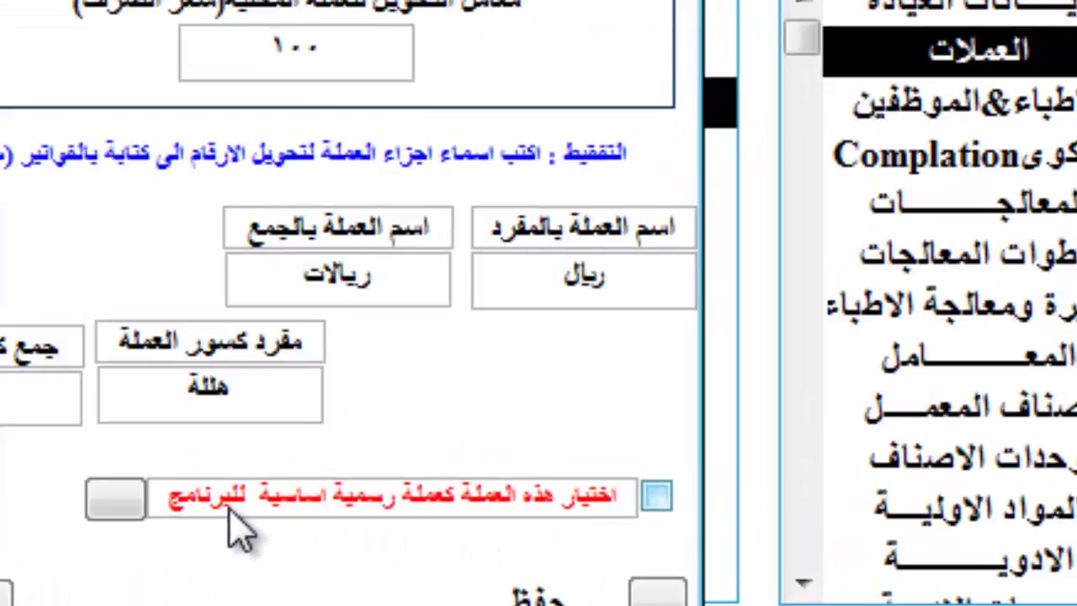
left_click(115, 505)
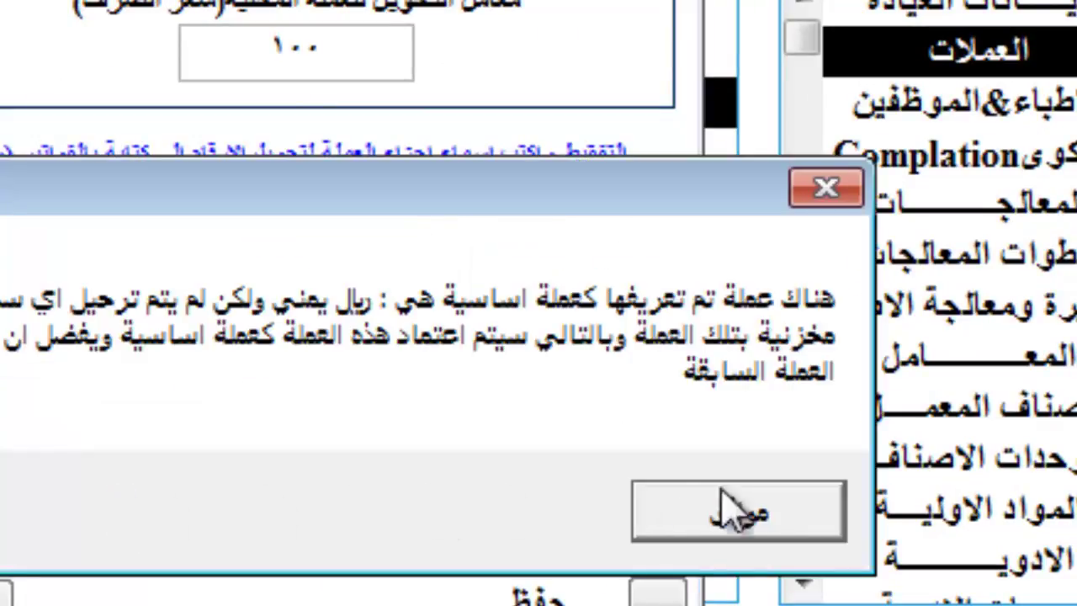
left_click(770, 532)
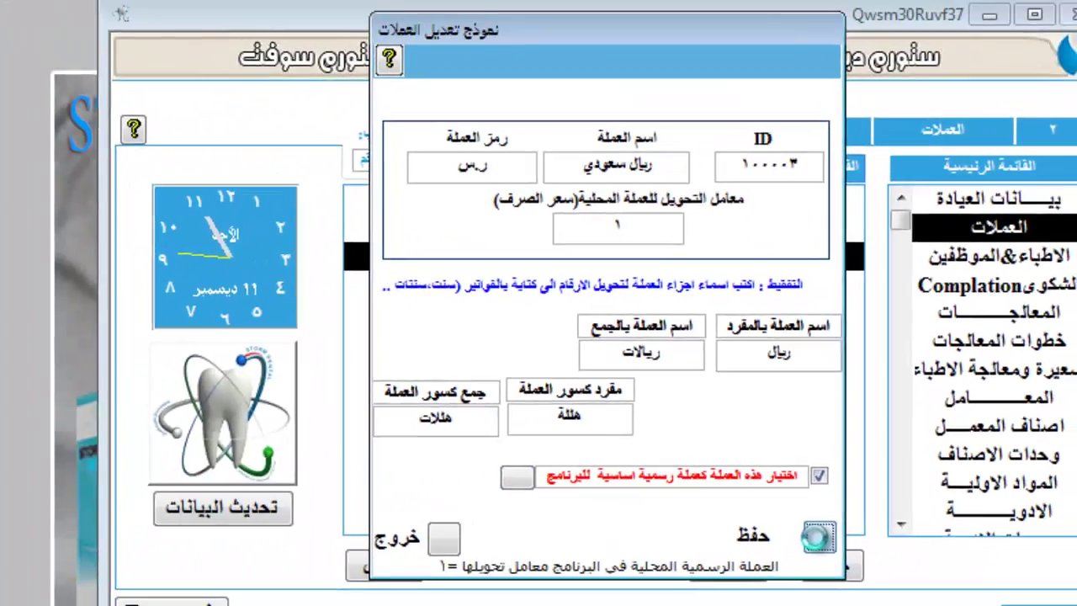
left_click(663, 594)
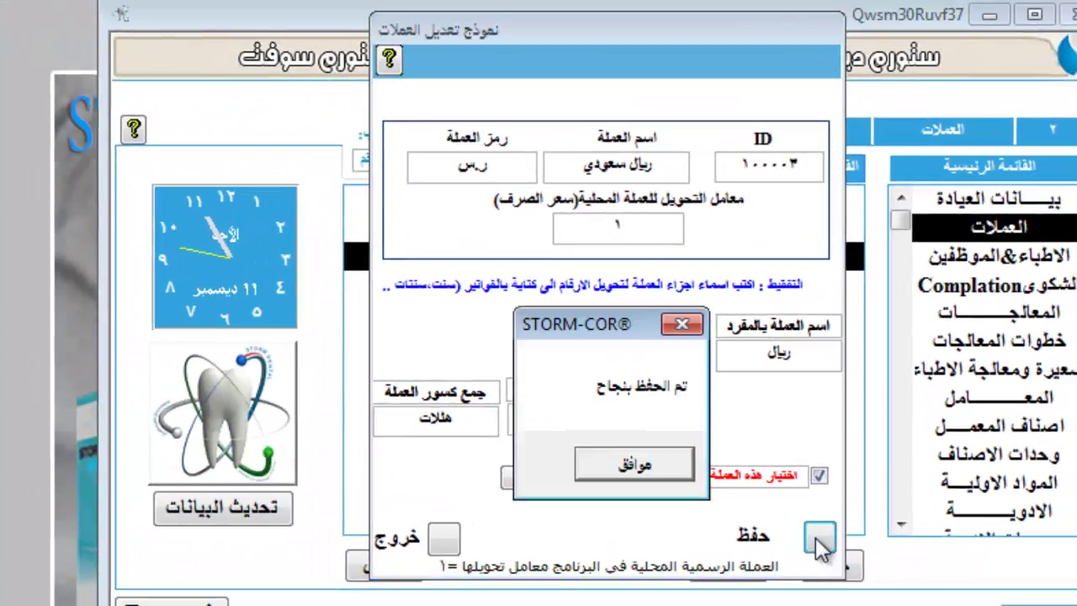
left_click(646, 462)
left_click(444, 539)
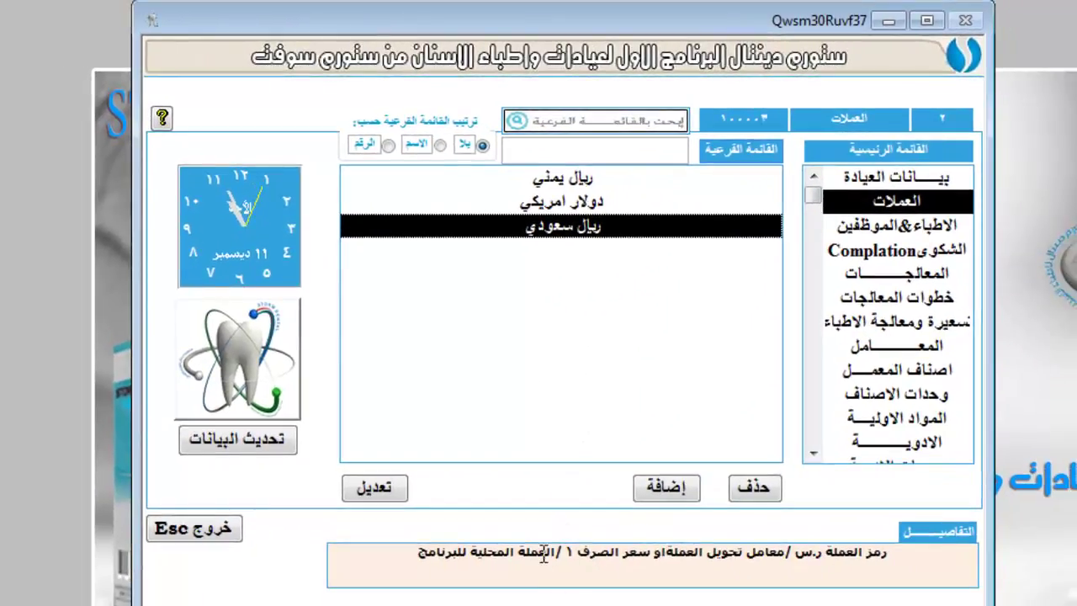
left_click(565, 202)
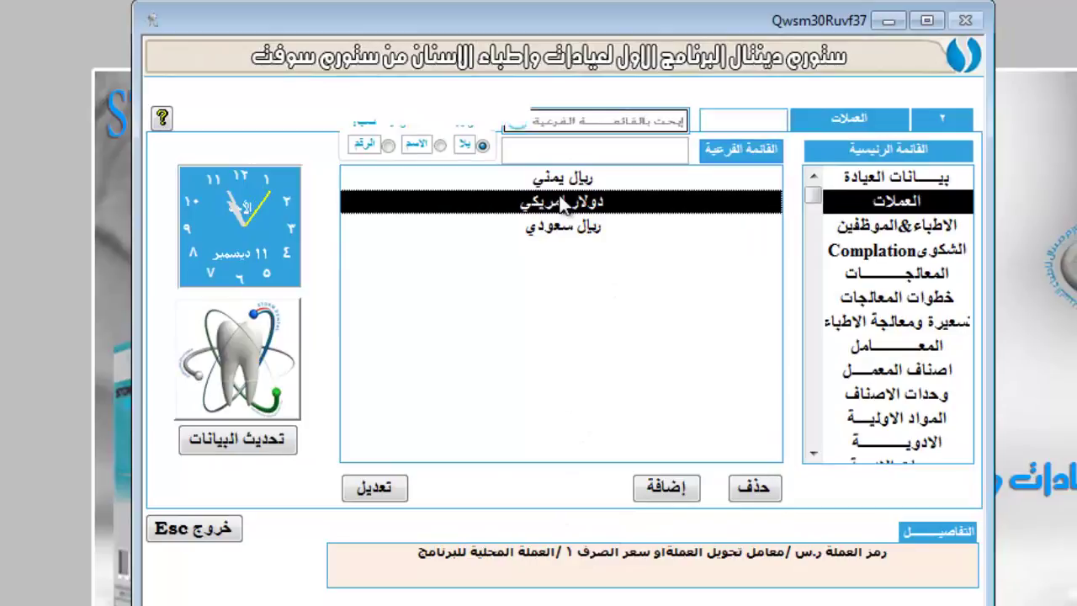
left_click(567, 177)
left_click(571, 202)
left_click(585, 179)
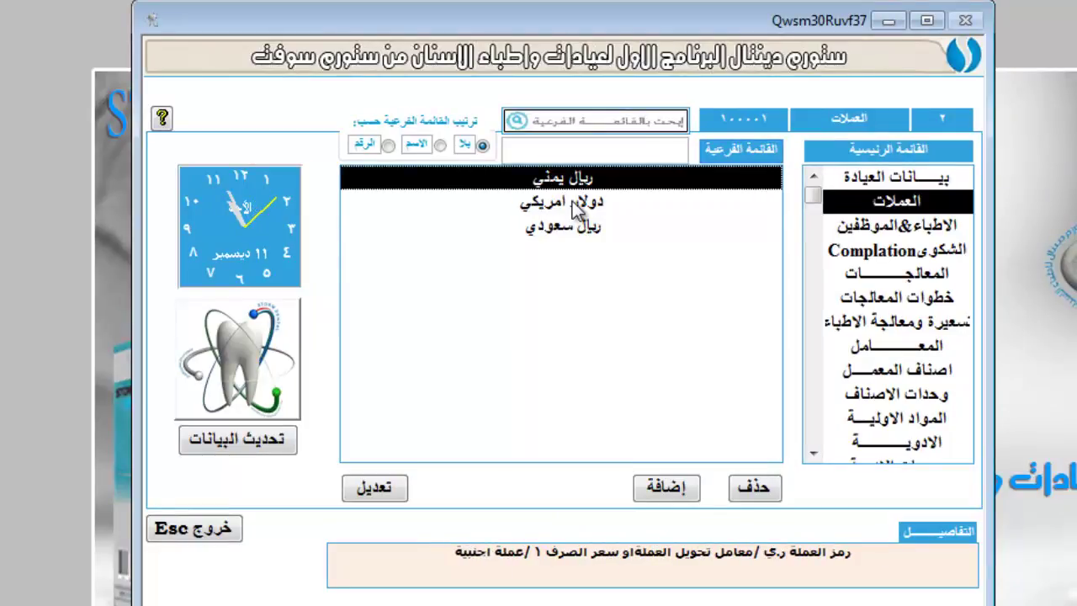
left_click(579, 202)
left_click(575, 180)
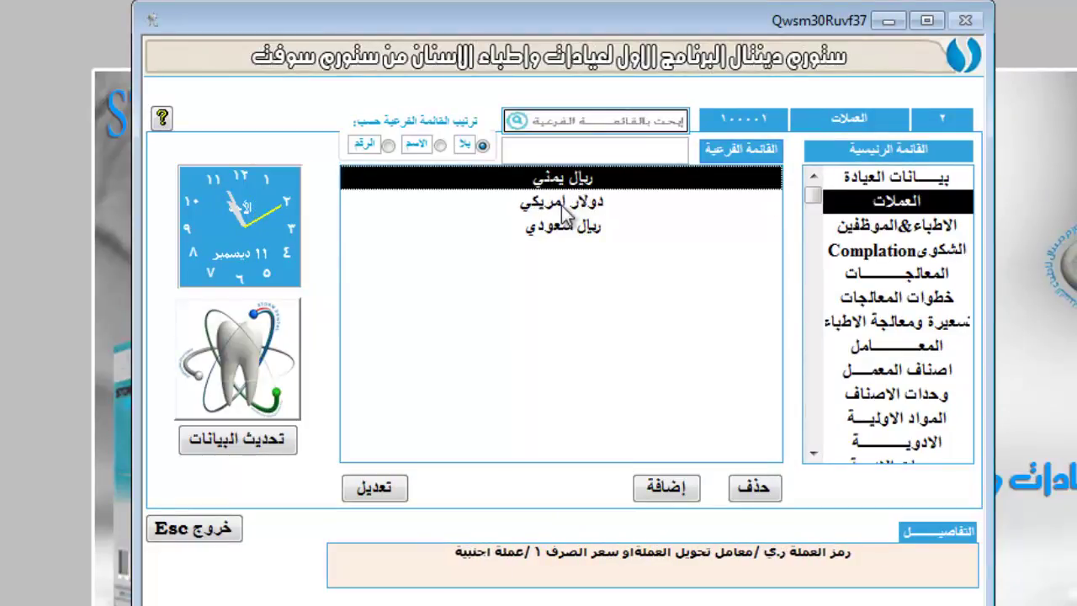
left_click(562, 207)
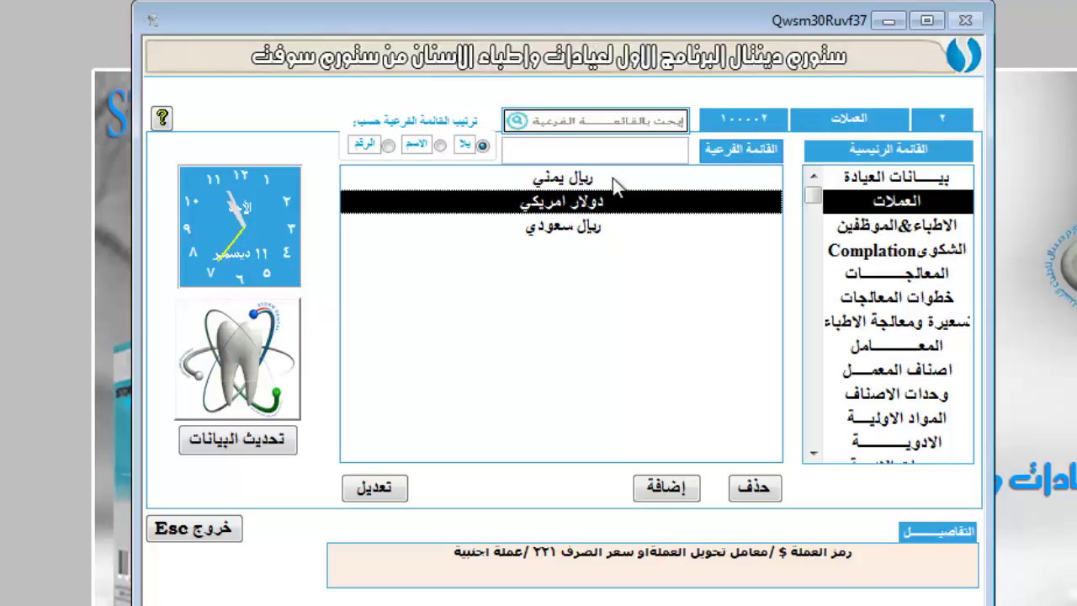
left_click(575, 178)
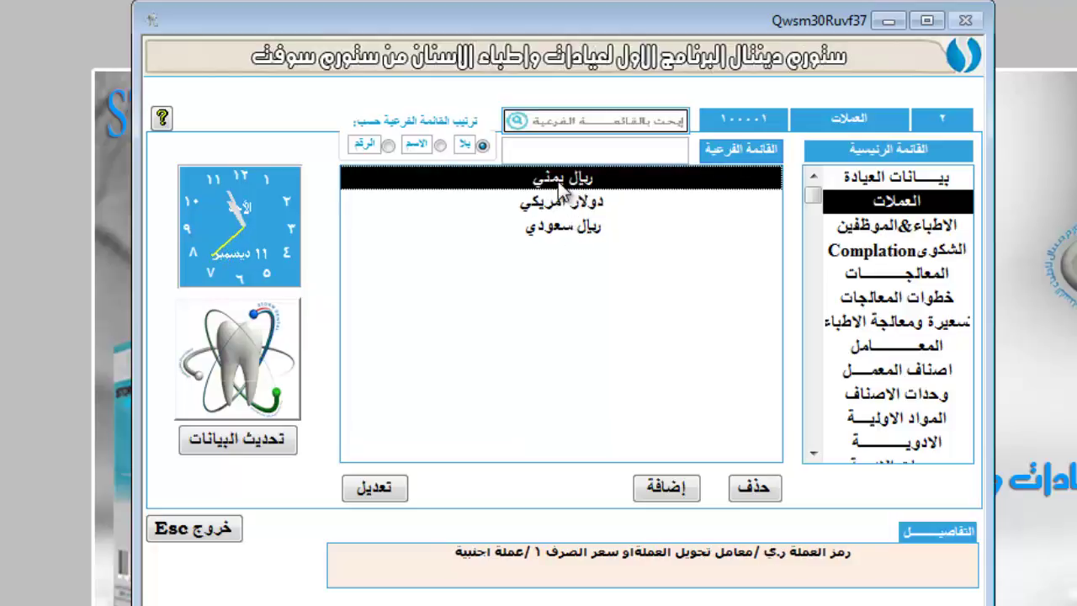
Step: Tick the official base currency option on the Yemeni rial and save the record
left_click(370, 489)
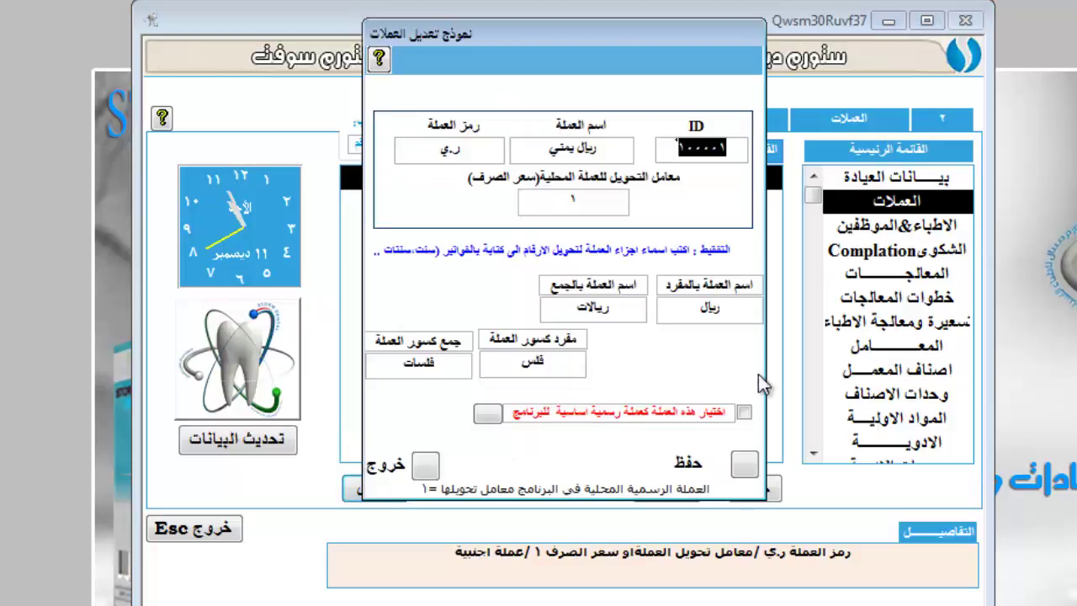
left_click(488, 416)
left_click(788, 416)
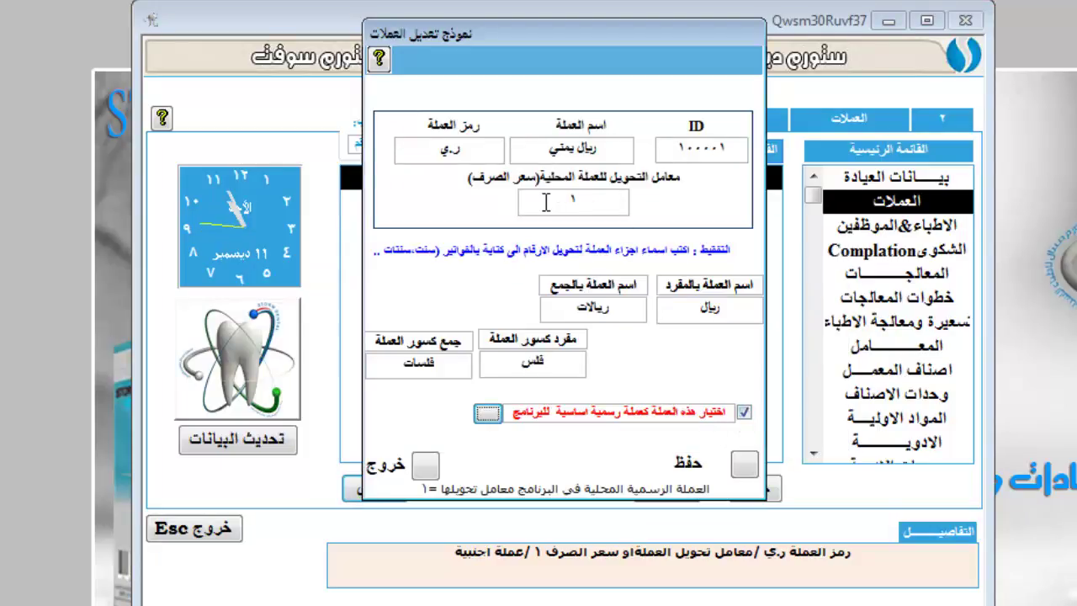
left_click(747, 465)
left_click(504, 432)
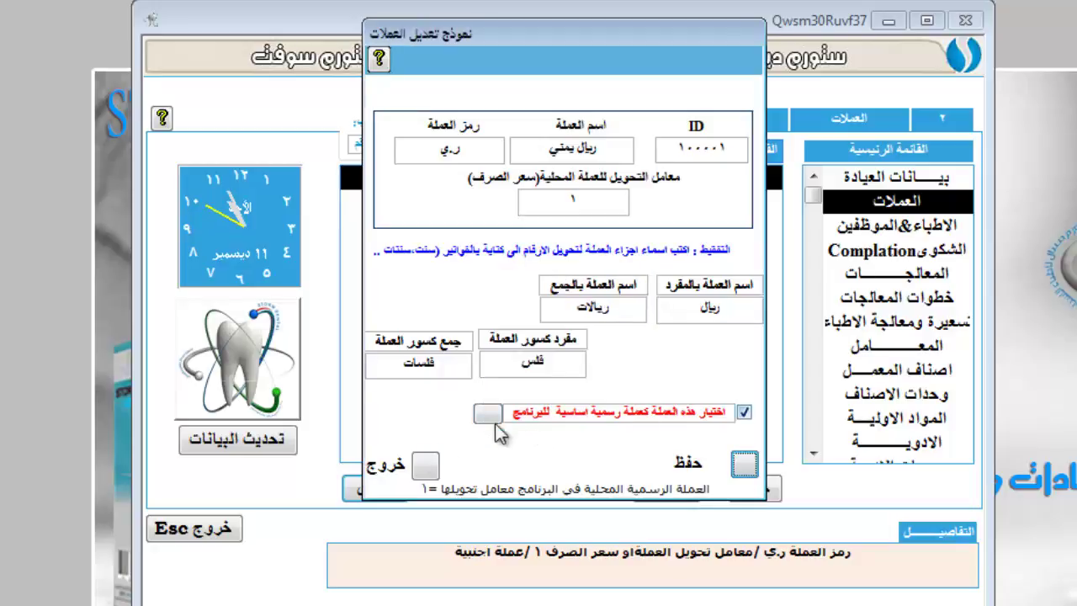
left_click(425, 464)
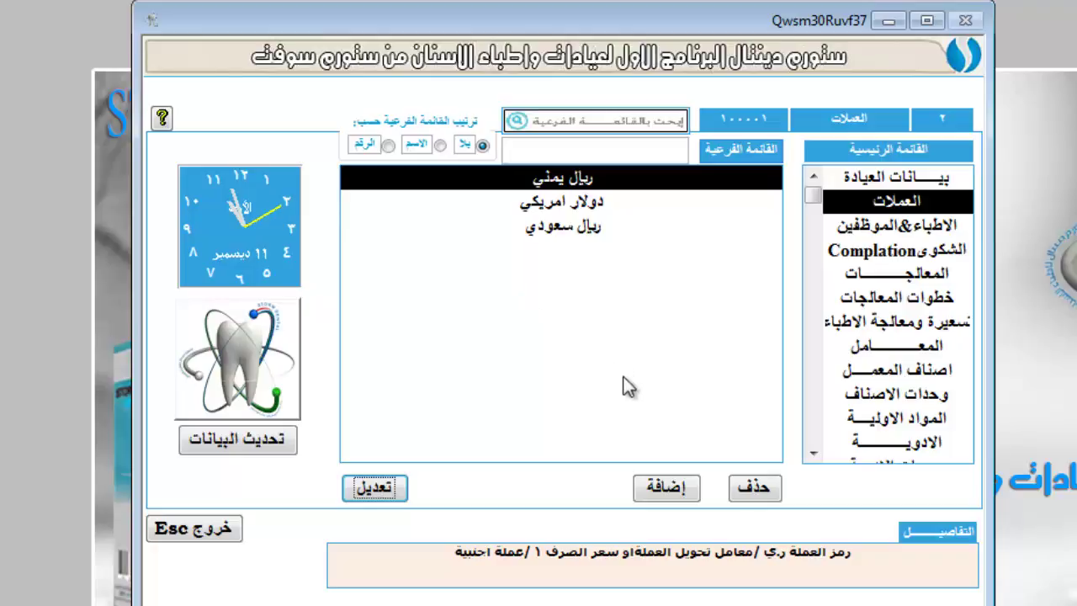
Step: Enter a new currency جنيه with symbol ج.م, rate 1, and fraction names قرش/قروش
left_click(666, 488)
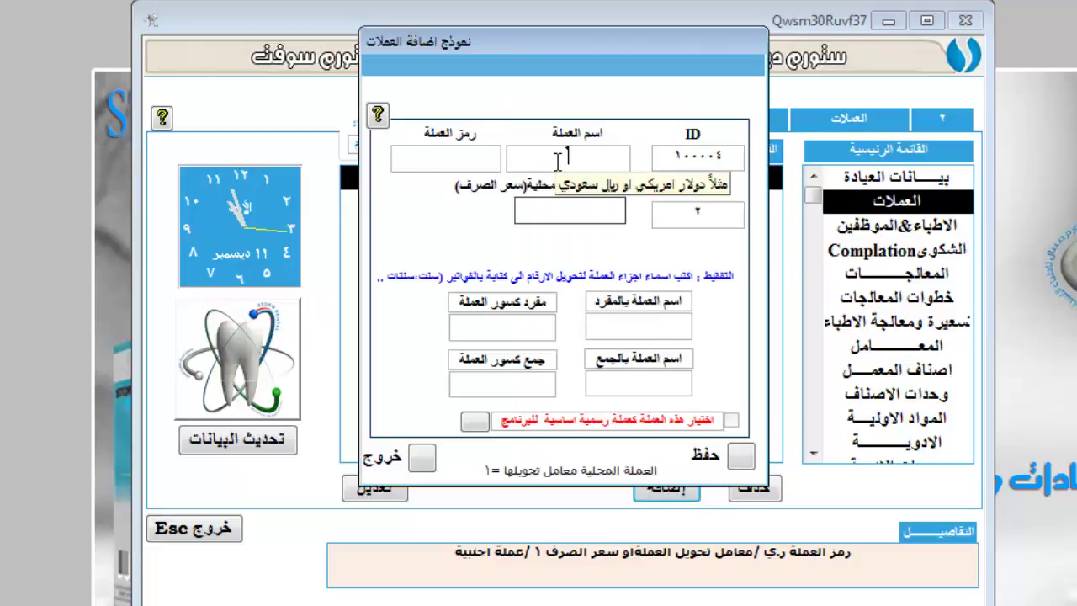
type("جنيه")
key("Tab")
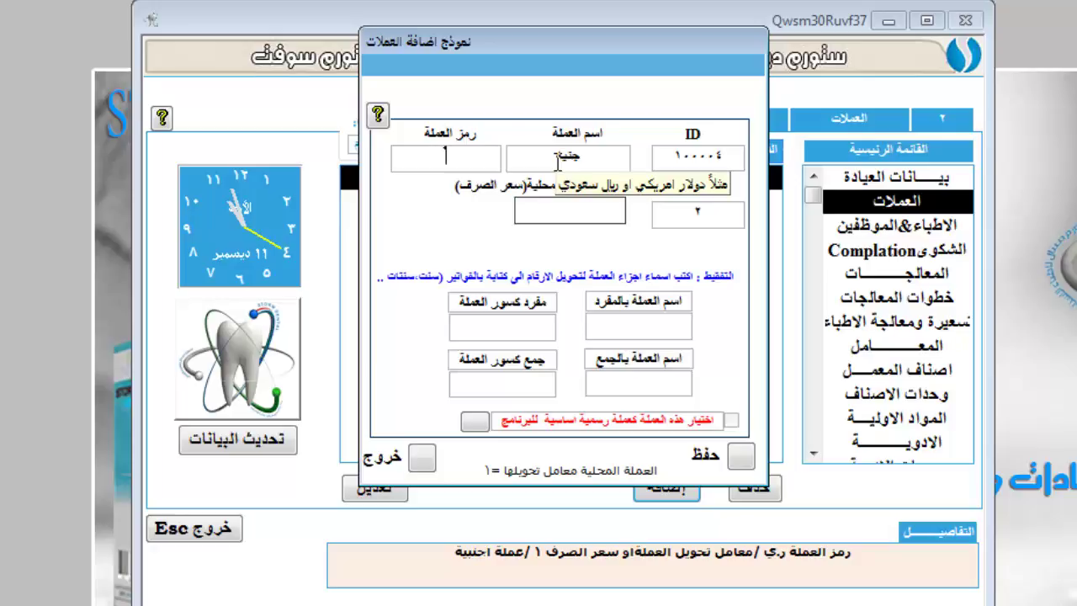
type("ج.م")
key("Tab")
type("1")
key("Tab")
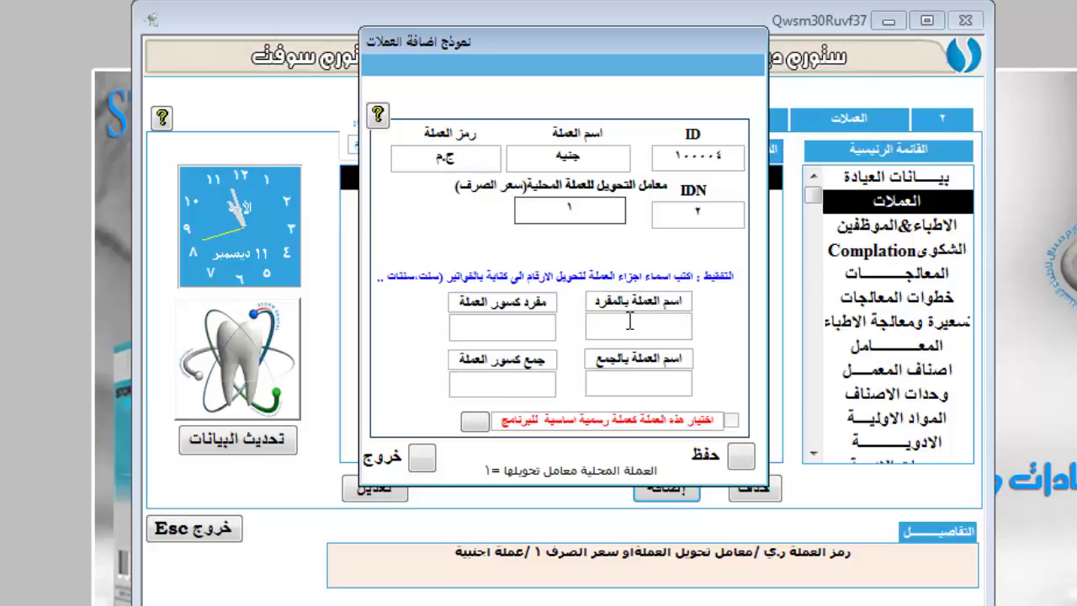
type("نيه")
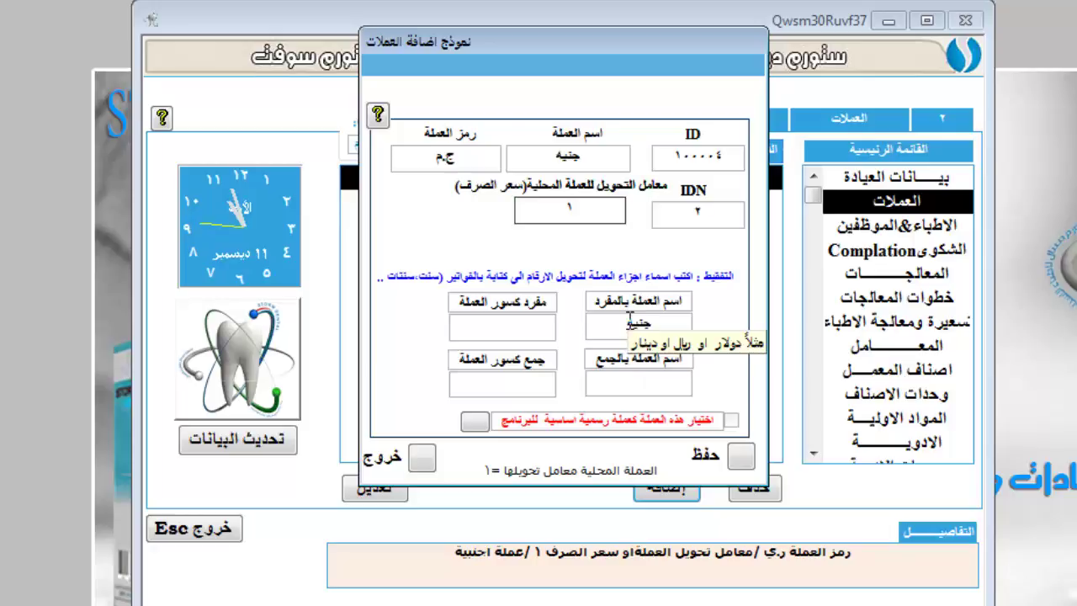
type("جنيهات")
key("Tab")
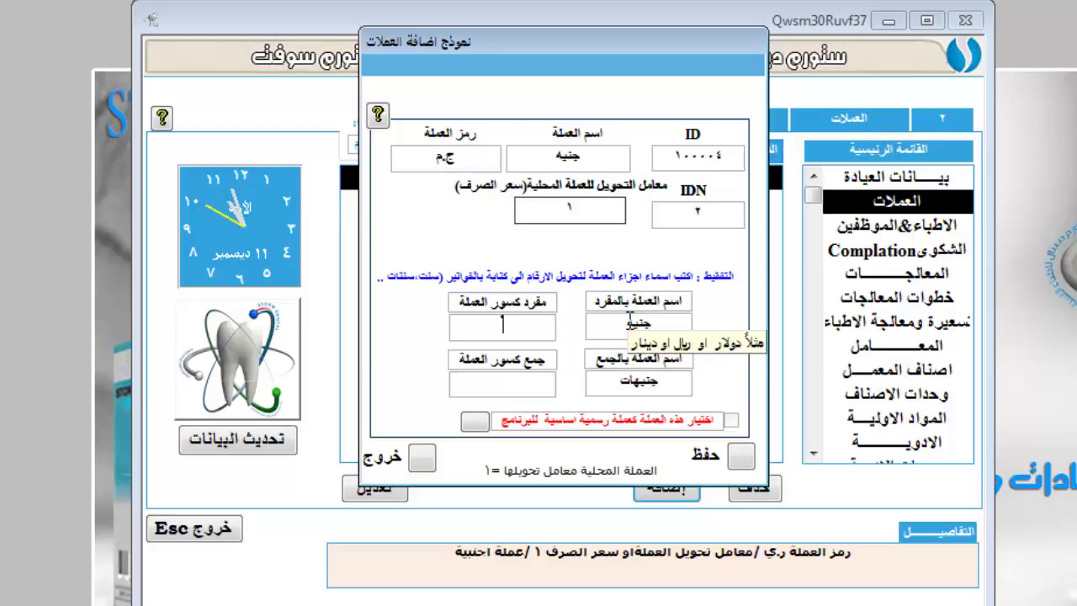
type("قرش")
key("Tab")
type("قروش")
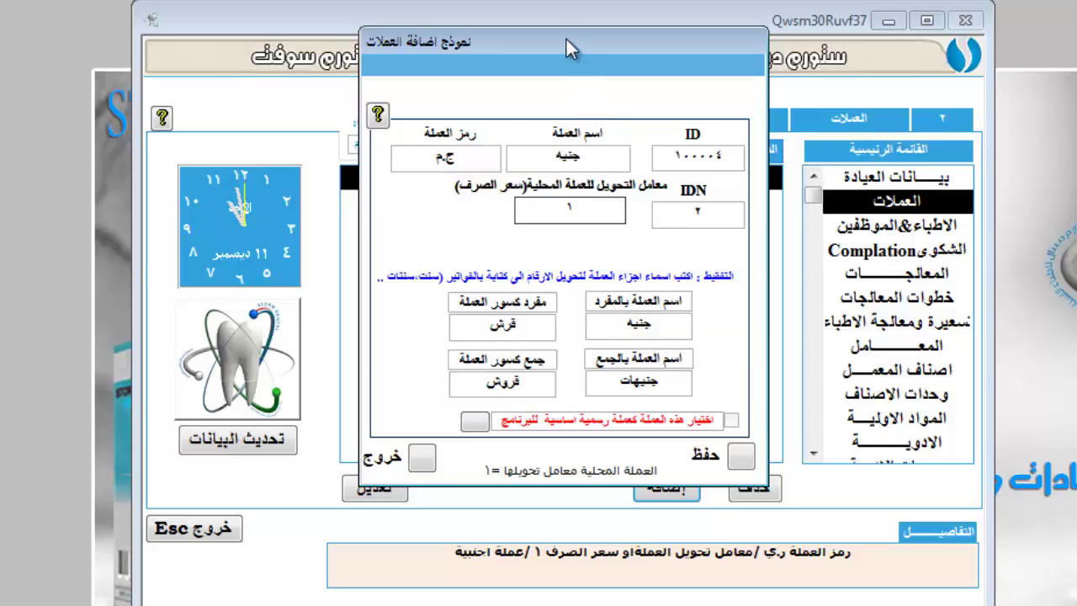
Step: Mark جنيه as the program's base currency and save the new currency
left_click_drag(566, 42, 826, 80)
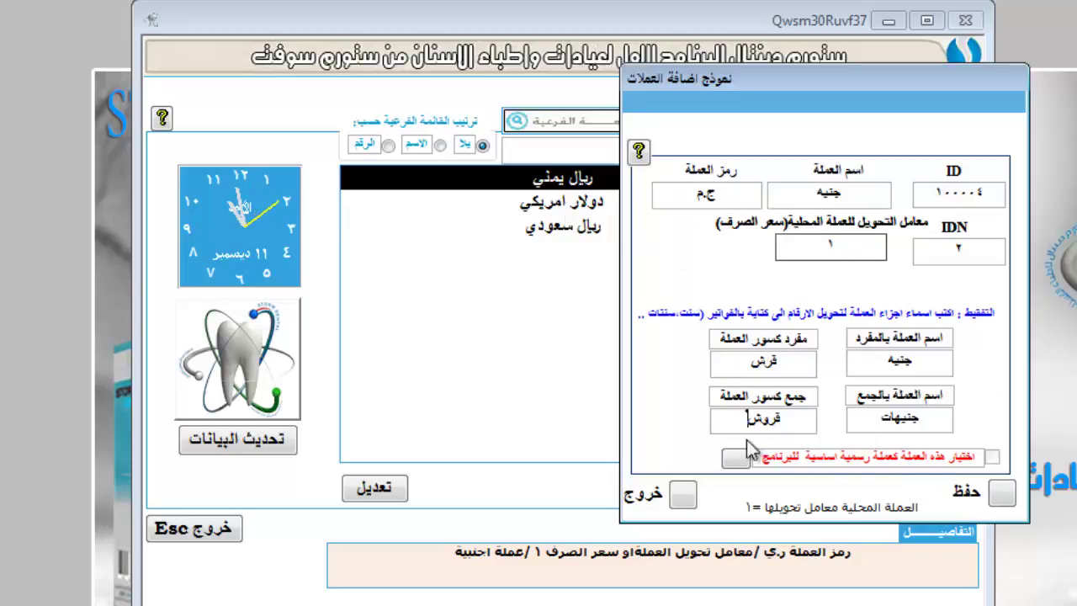
left_click(736, 459)
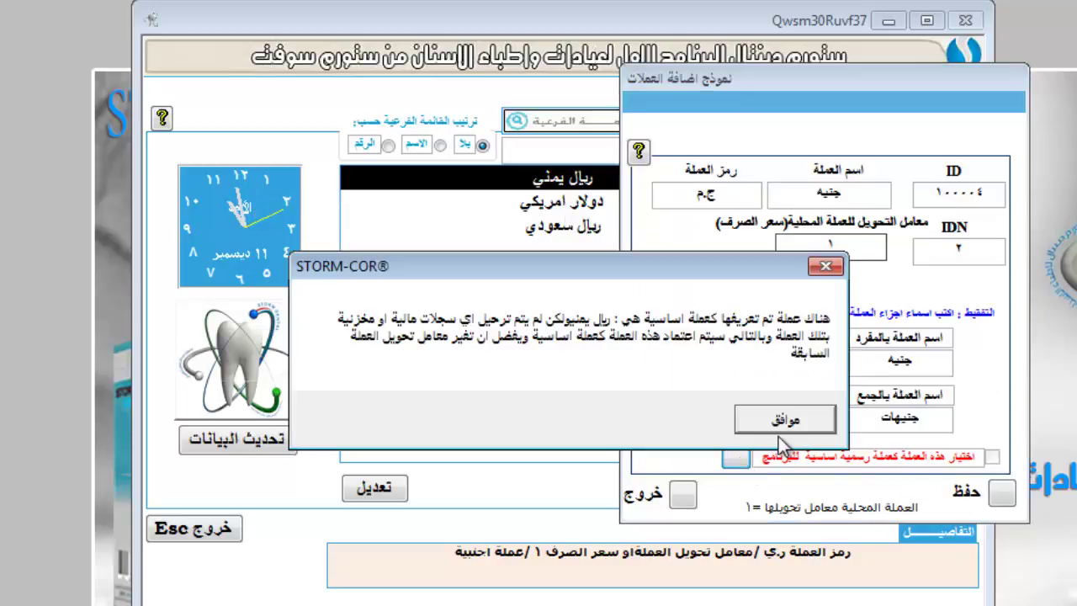
left_click(781, 418)
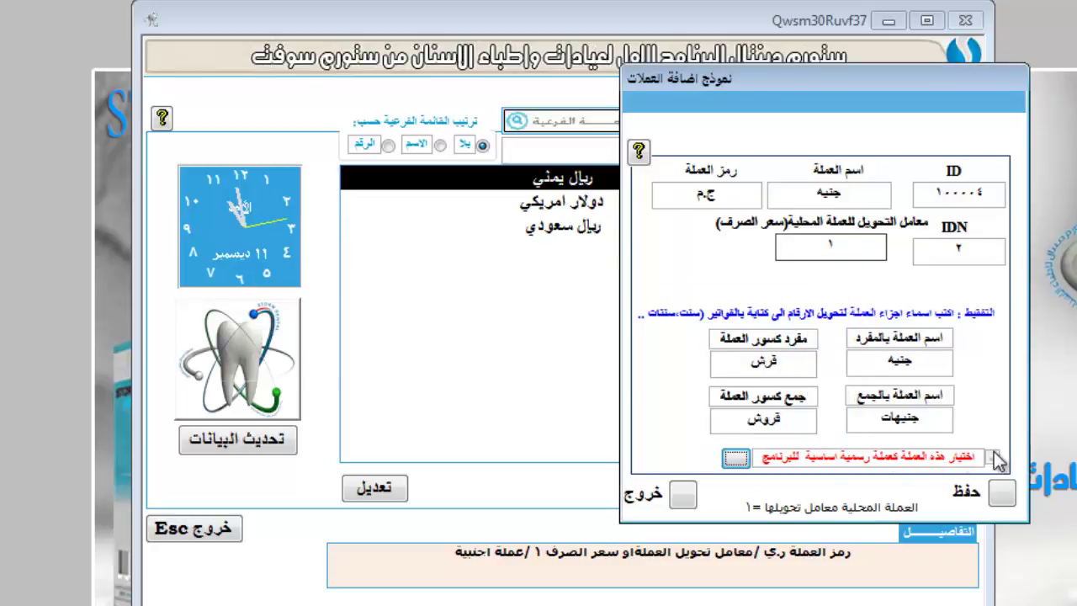
left_click(1002, 494)
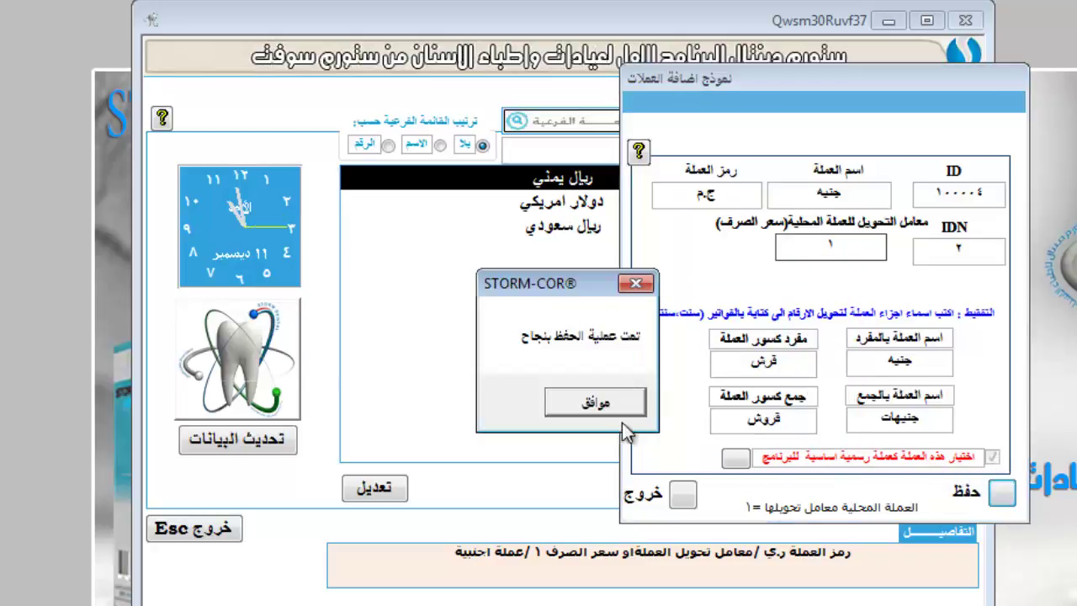
left_click(587, 401)
left_click(683, 498)
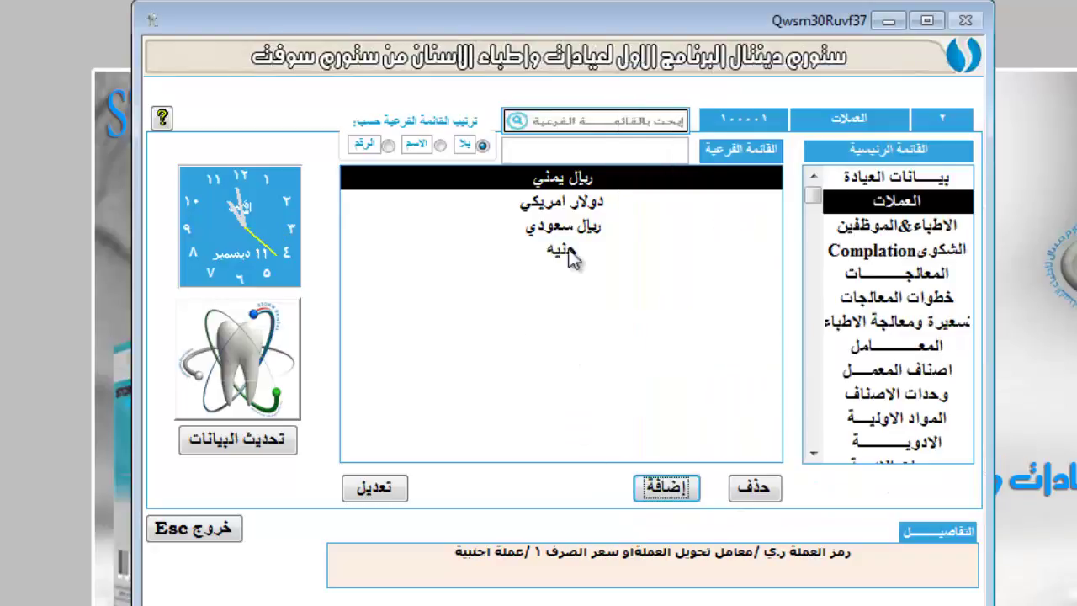
Step: Select جنيه in the currencies list, then switch to the Doctors & Employees section
left_click(569, 257)
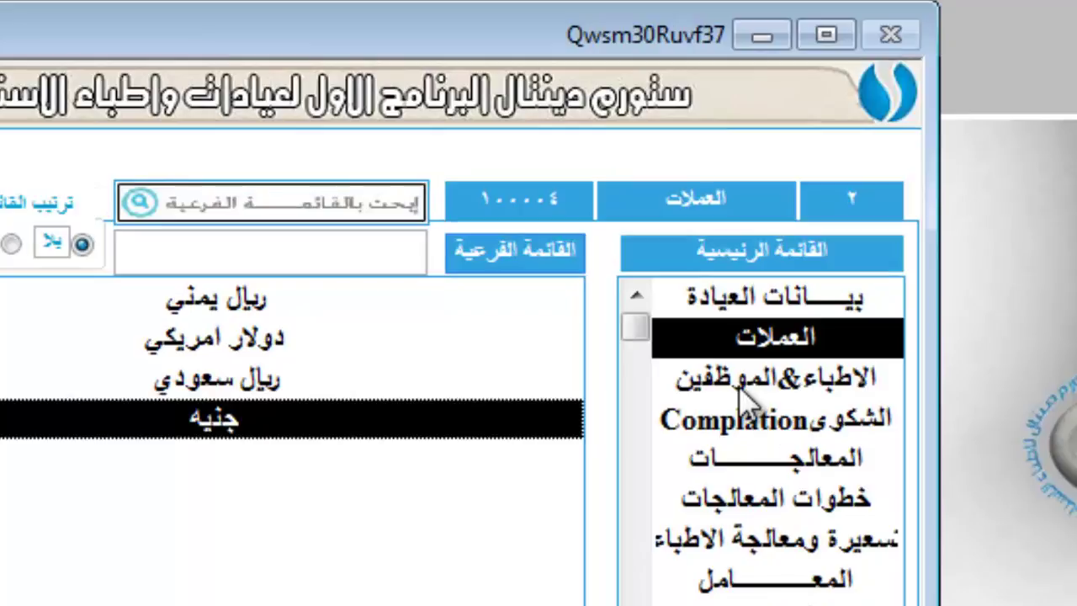
left_click(725, 383)
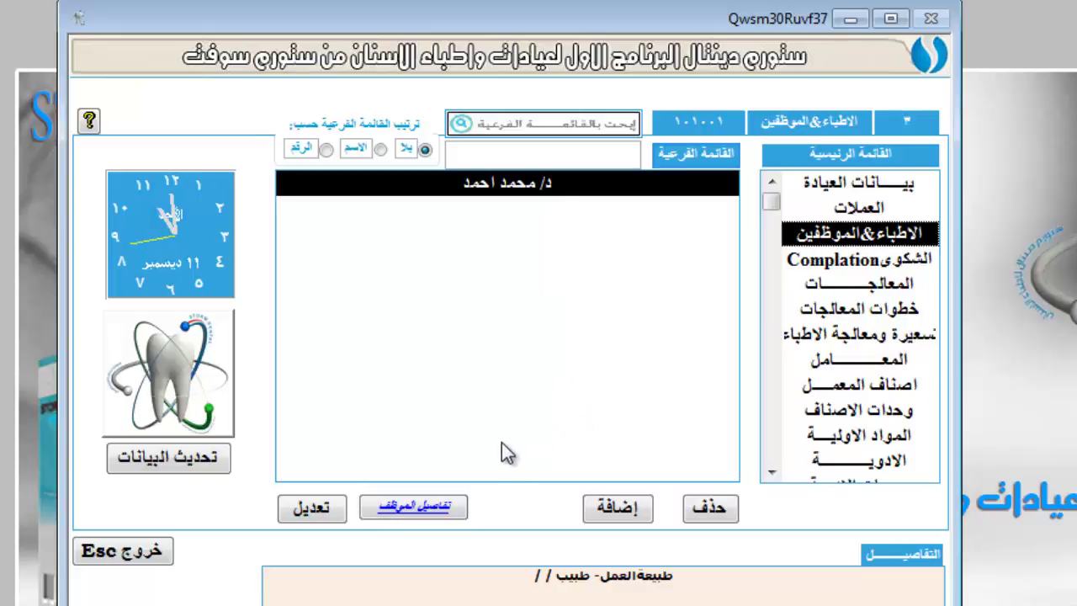
Step: Add a new staff record with the doctor's name and job type طبيب, and save it
left_click(618, 509)
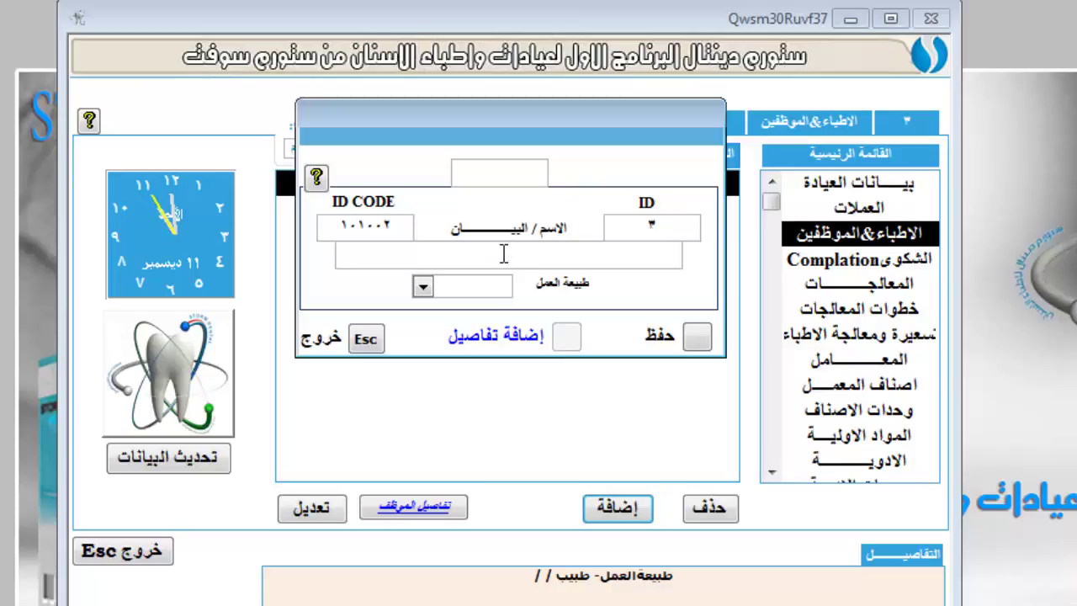
type("دكتورة هبة")
key("Return")
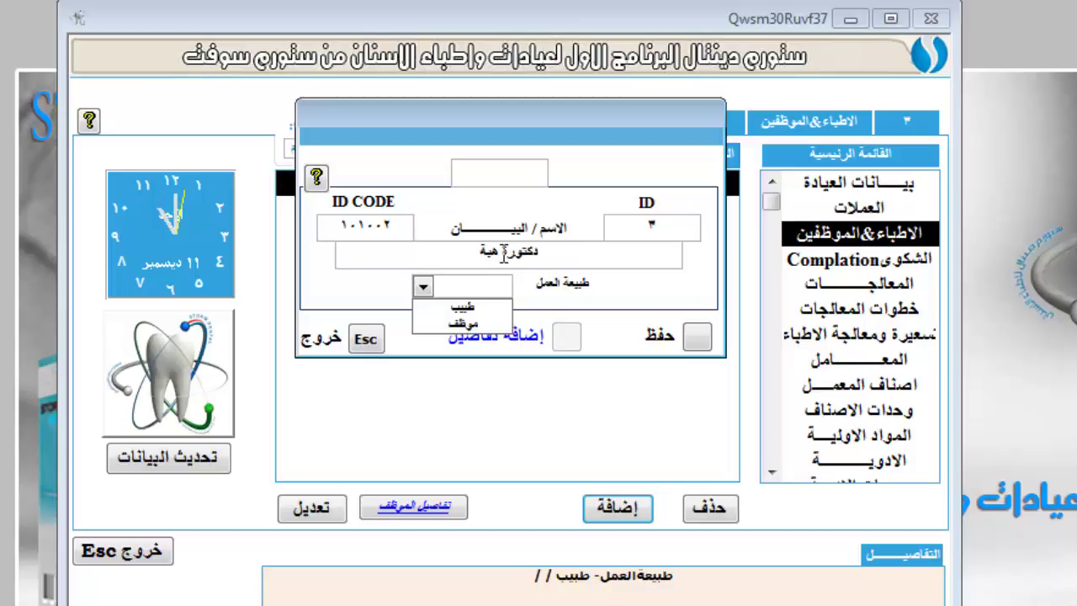
type("أ")
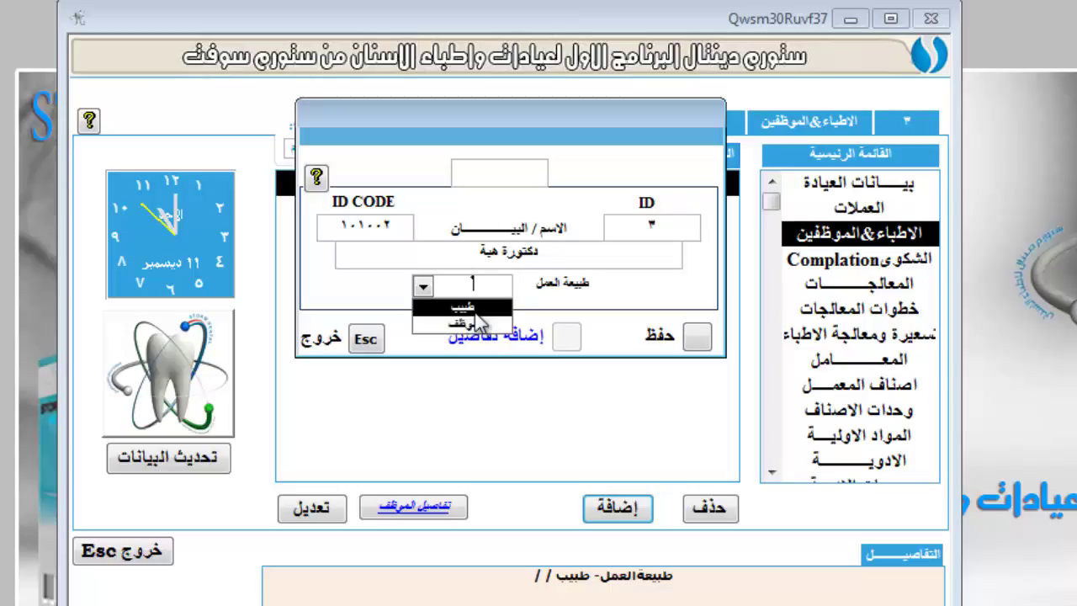
left_click(464, 309)
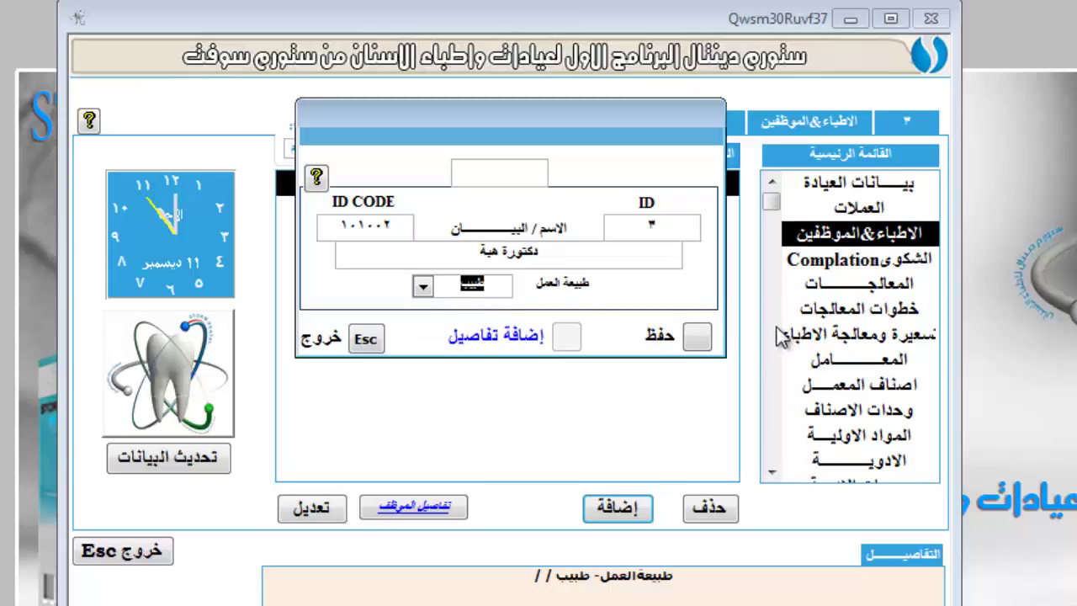
left_click(695, 341)
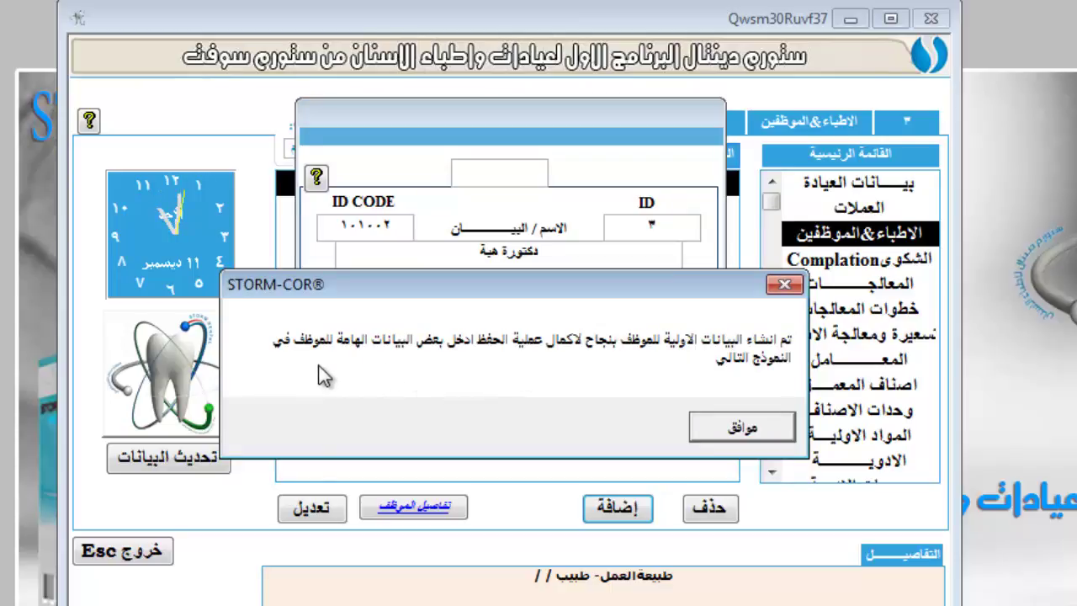
Step: Give the new doctor department المركز الرئيسي, 33% share and start date 01/01/2016
left_click(742, 429)
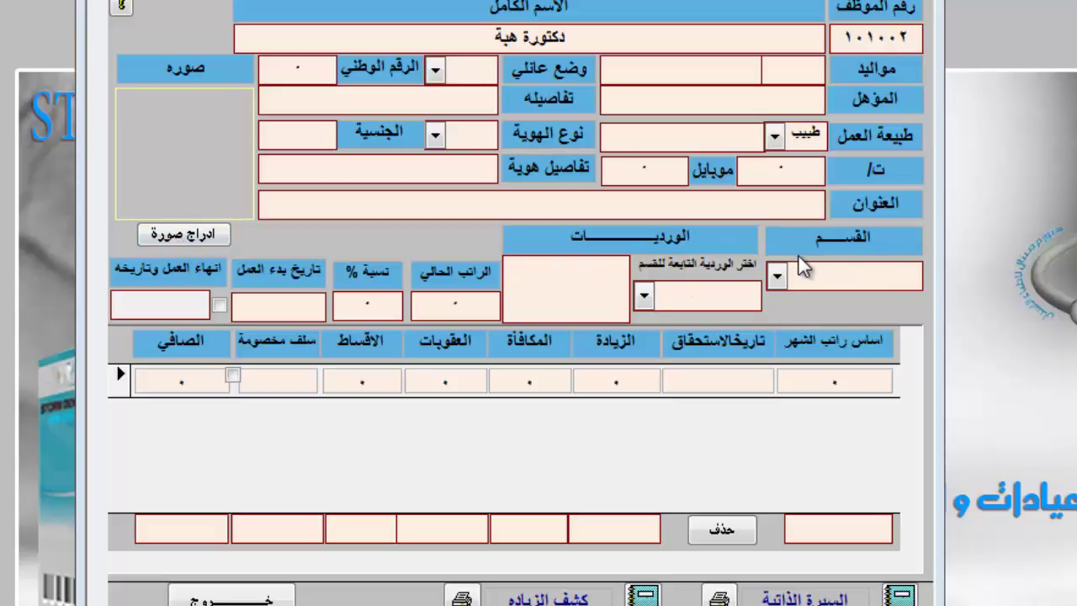
left_click(777, 275)
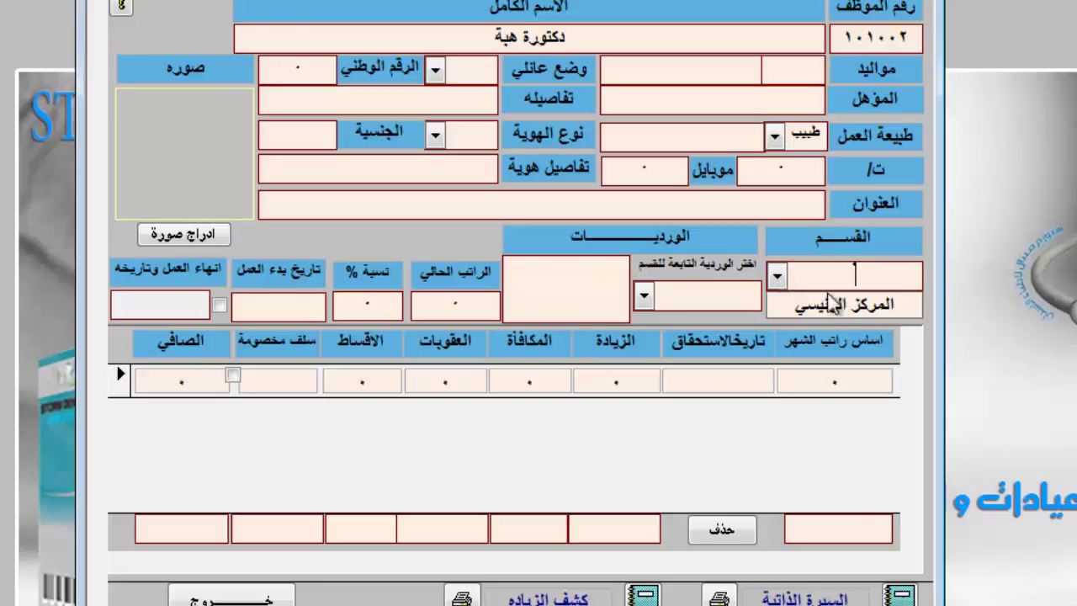
left_click(831, 303)
left_click(644, 296)
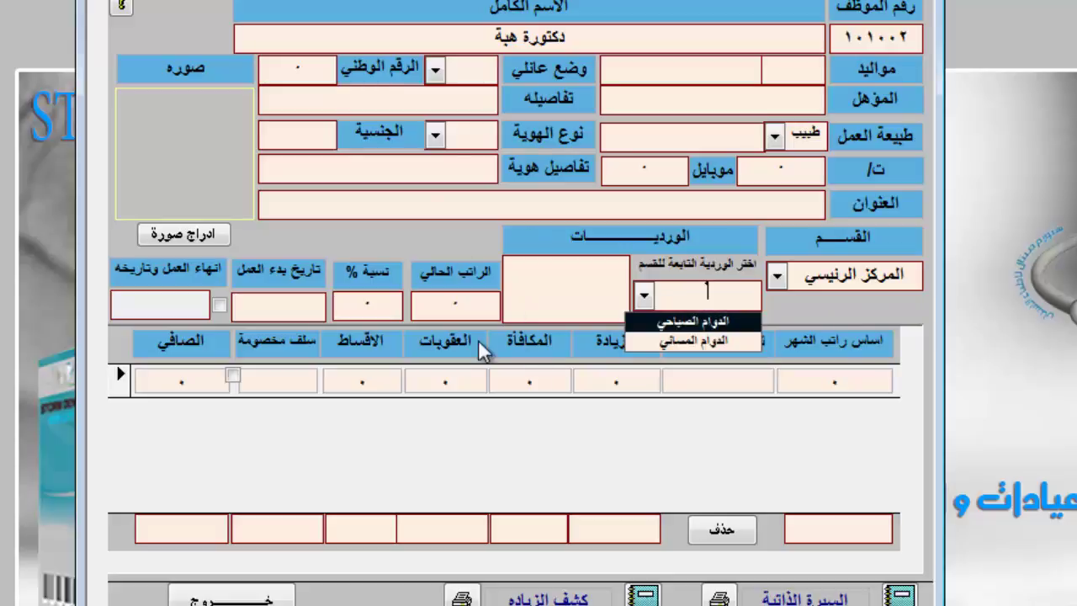
left_click(337, 305)
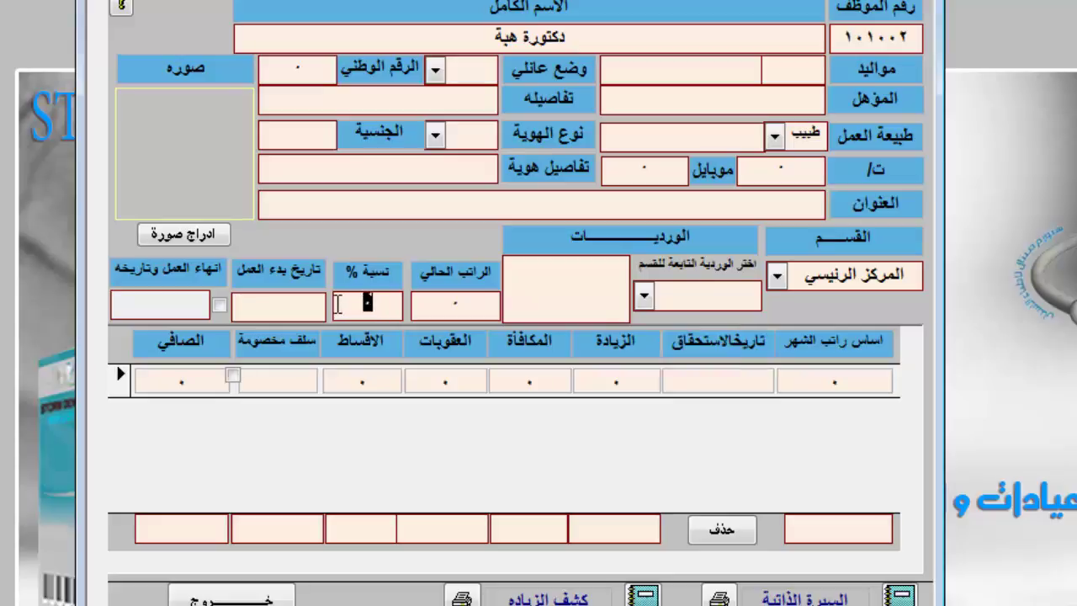
type("33")
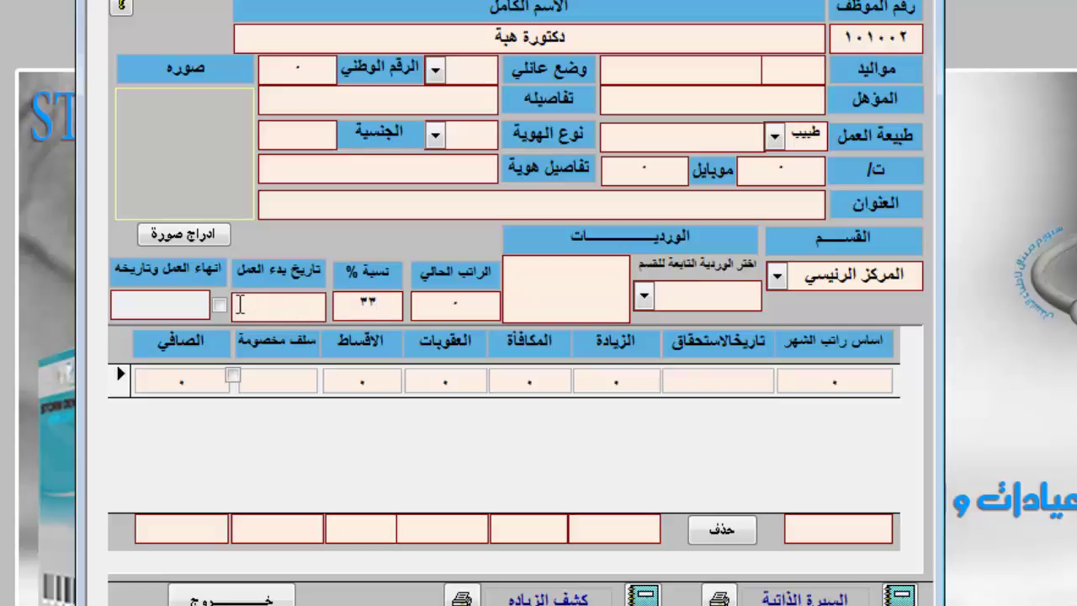
left_click(239, 305)
type("01012")
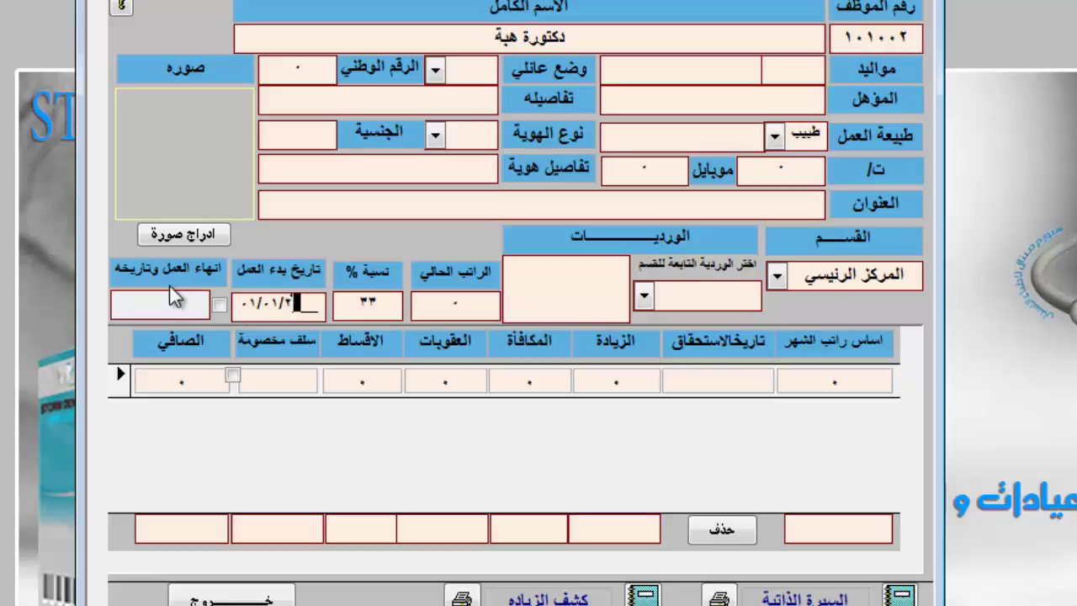
type("016")
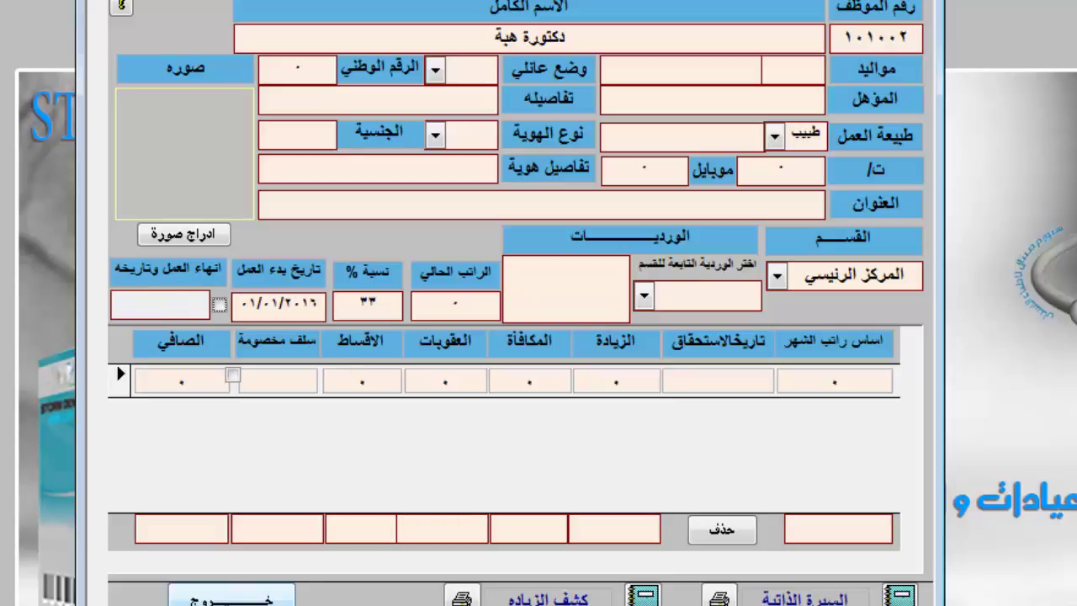
key("Escape")
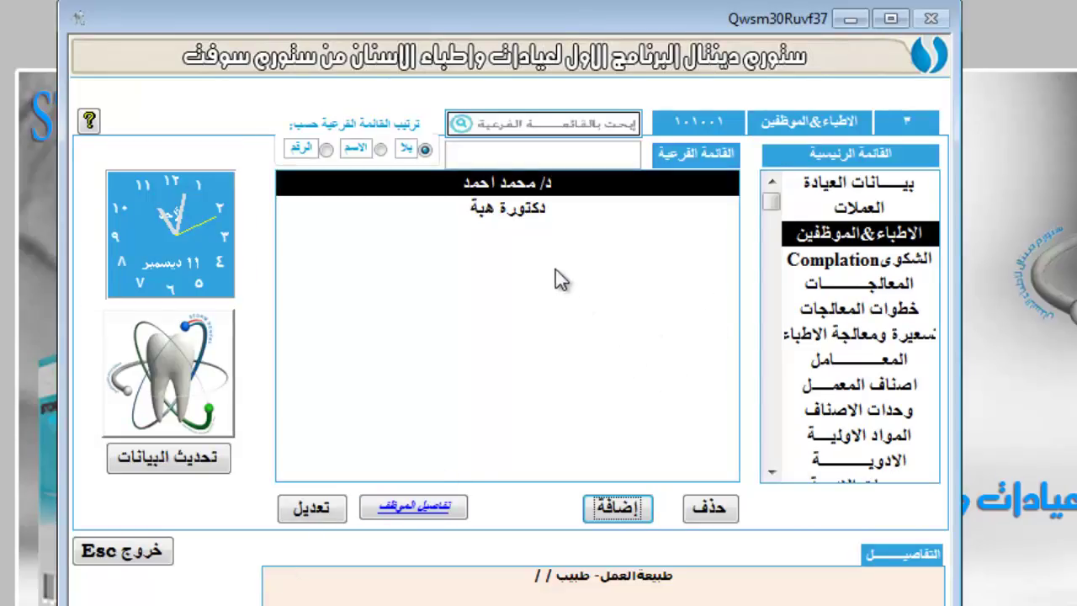
Step: Open the previously added doctor's details for review, then close the form
left_click(526, 218)
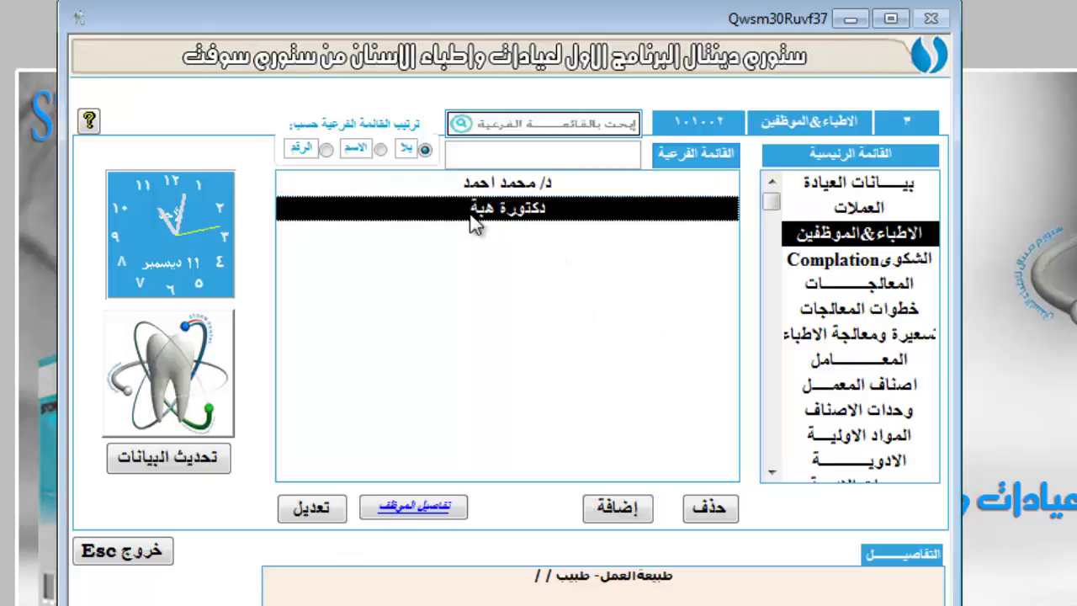
double_click(494, 211)
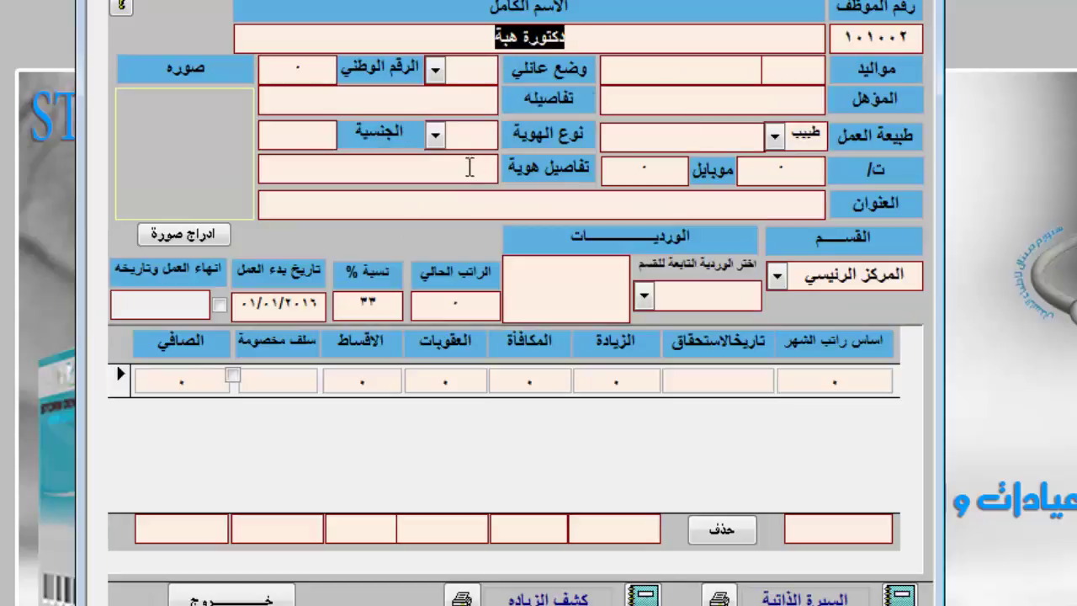
left_click(231, 597)
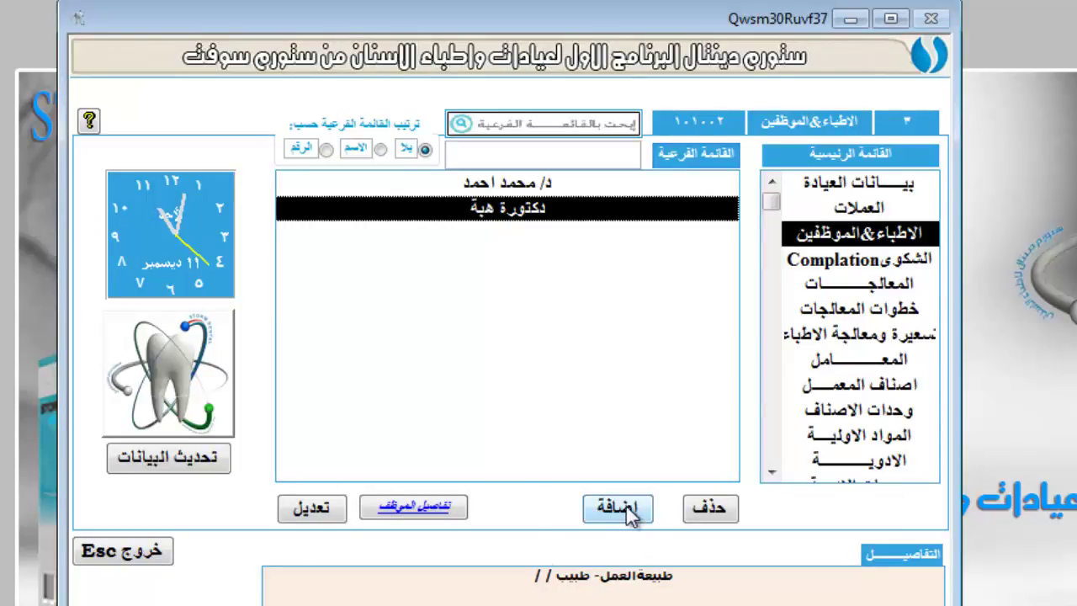
Step: Add another doctor by name with job type طبيب and start date 01/01/2016
left_click(616, 508)
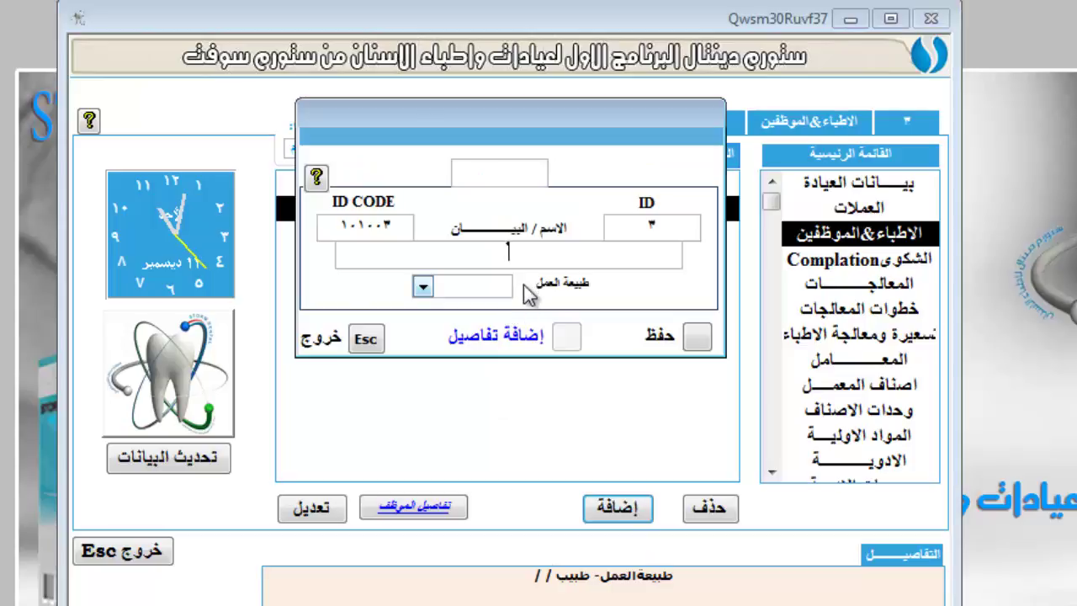
type("دكتور سامح")
left_click(505, 287)
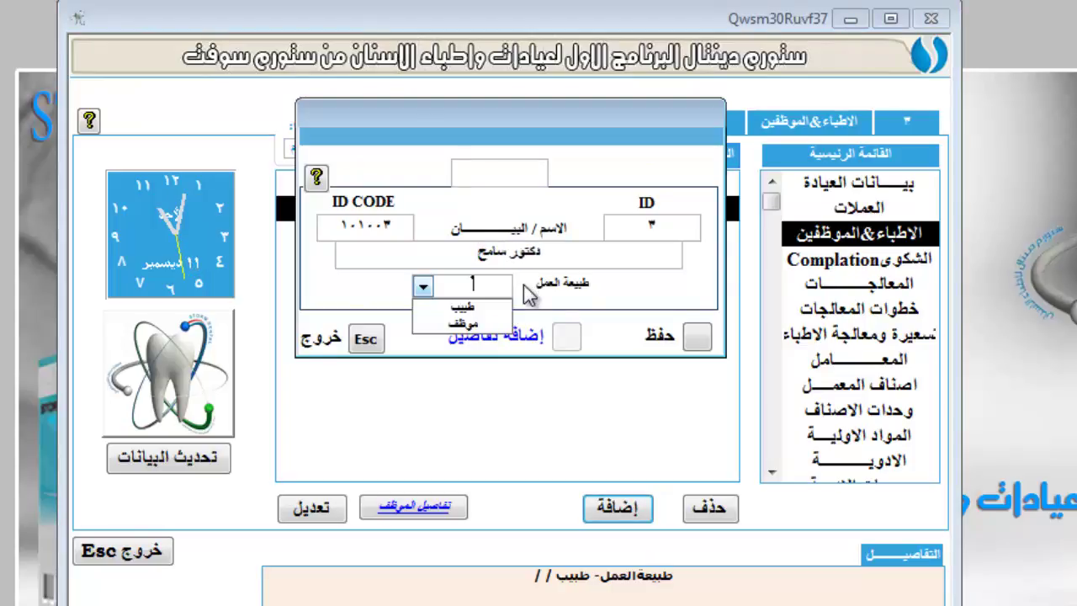
left_click(460, 308)
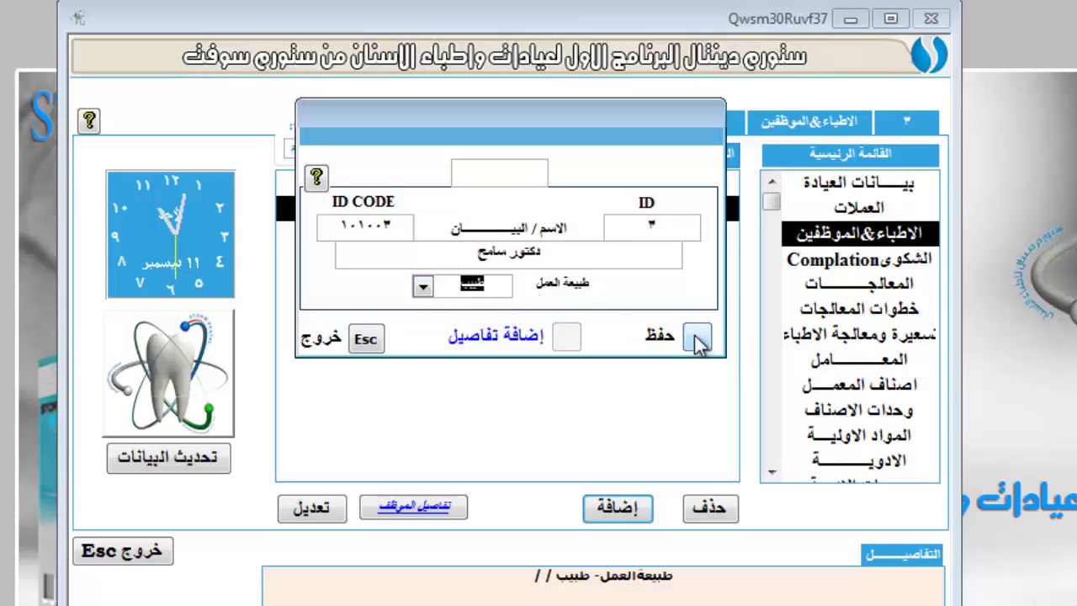
left_click(697, 338)
left_click(721, 438)
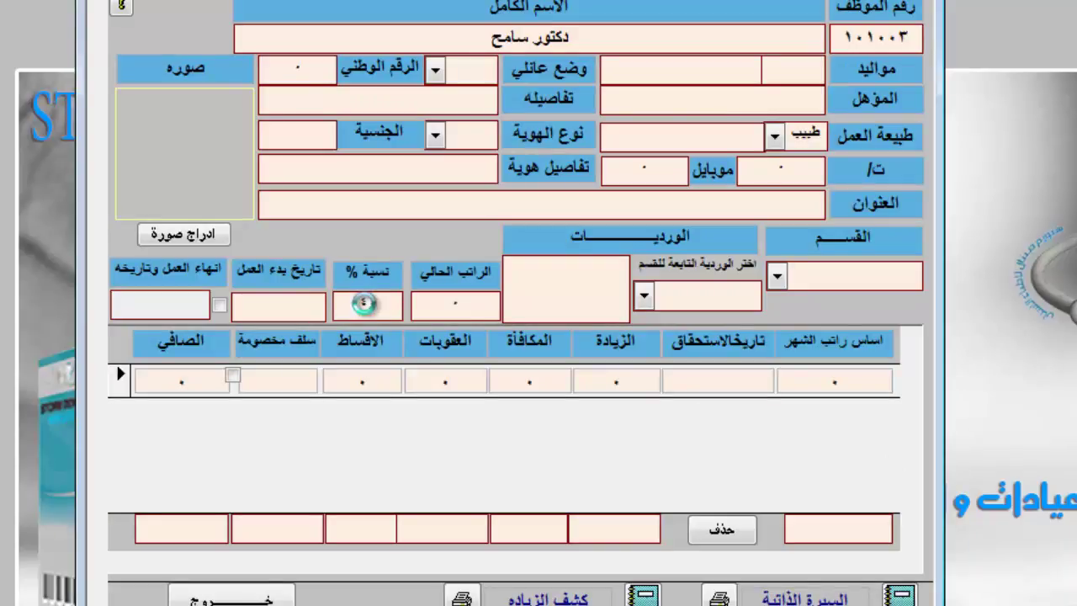
double_click(368, 303)
key("Tab")
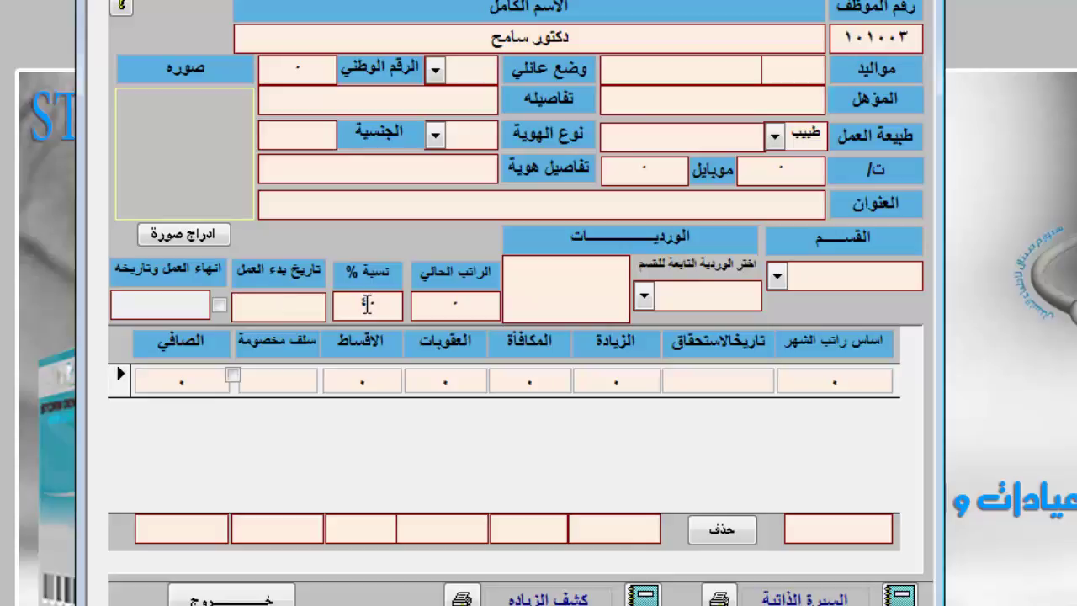
type("01012016")
Step: Close the doctor's form and save a new staff record by name with job type موظف
key("Tab")
left_click(275, 593)
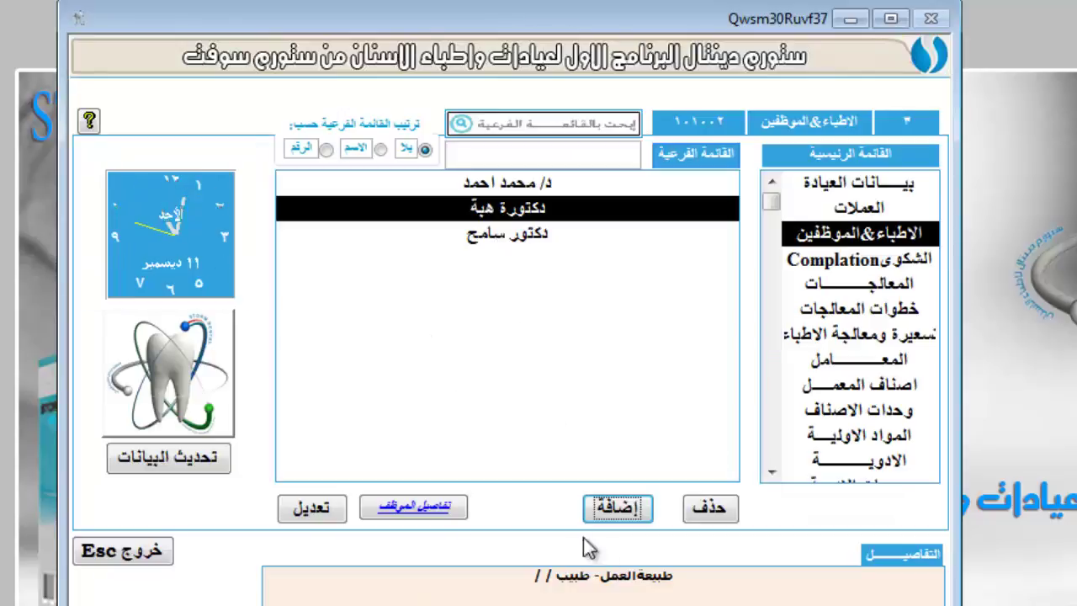
left_click(618, 509)
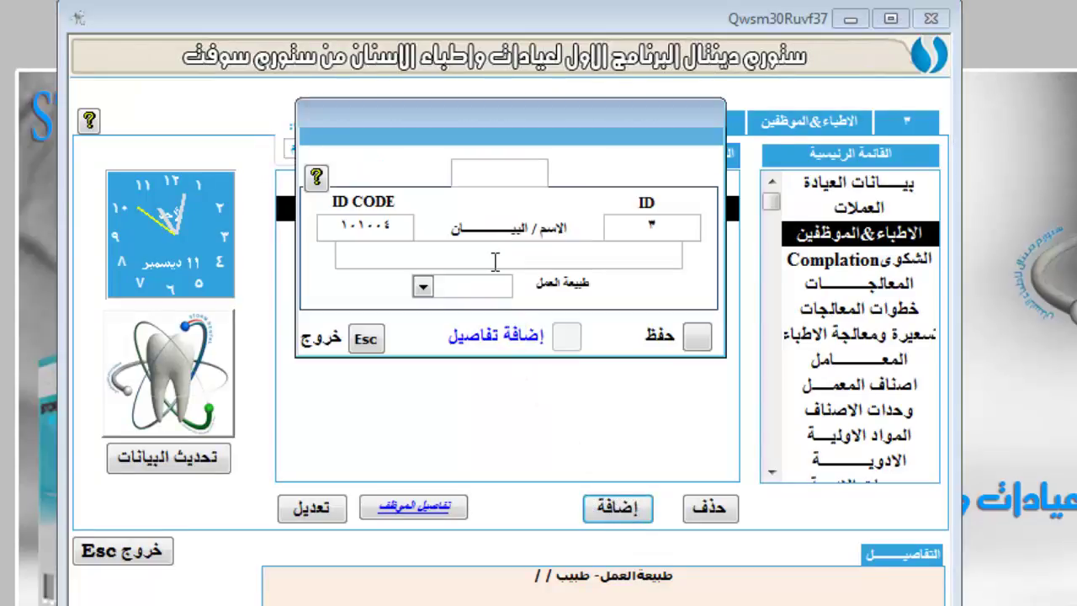
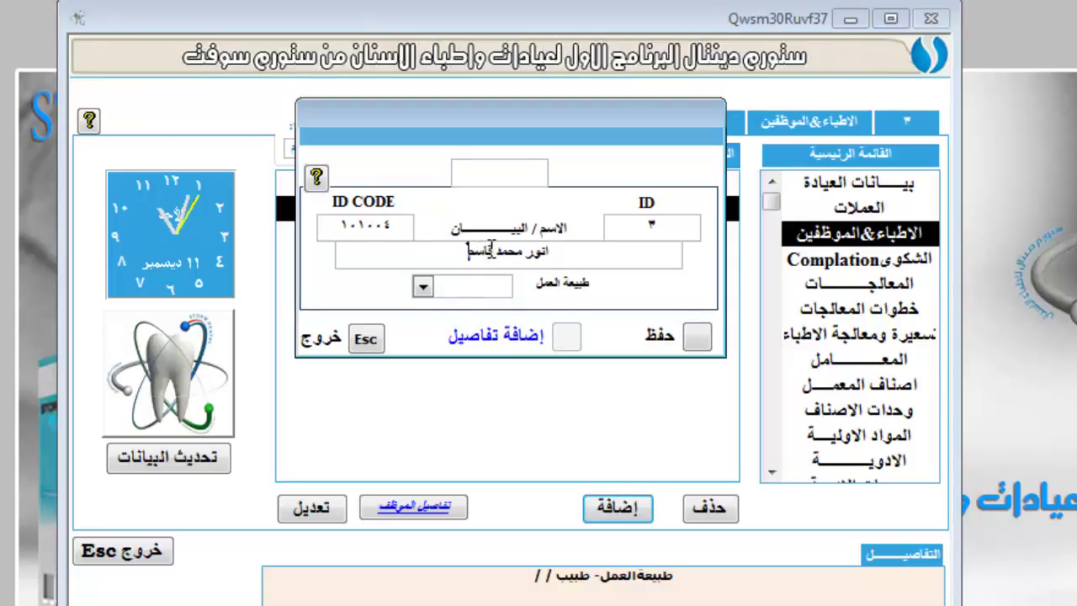
key("Return")
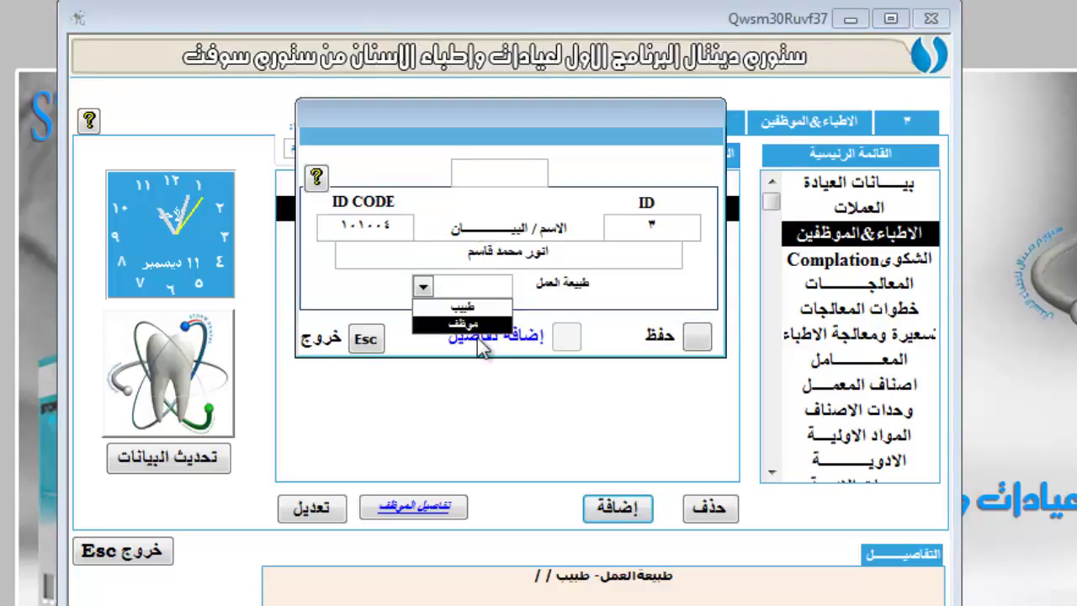
left_click(454, 322)
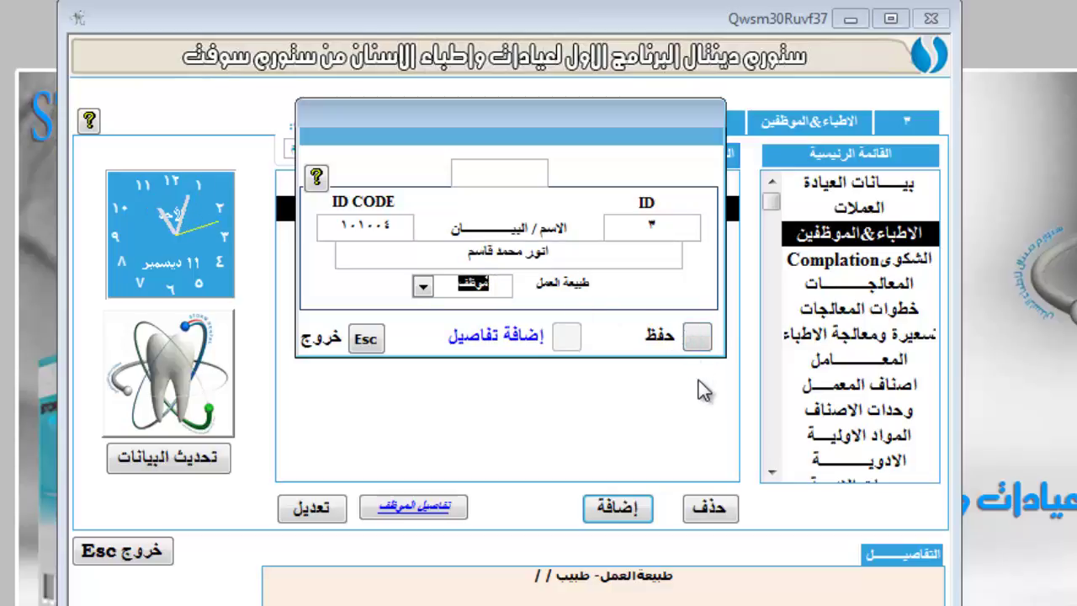
left_click(695, 337)
left_click(740, 425)
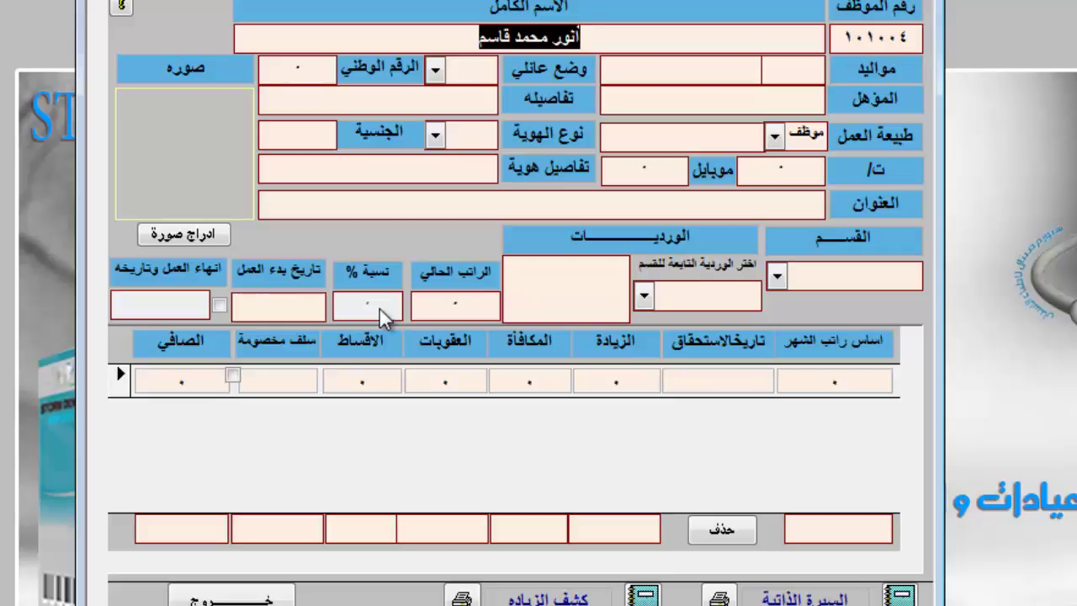
Step: Give employee 101004 a current salary of 20000 and start date 01/01/2016, then close the form
left_click(450, 303)
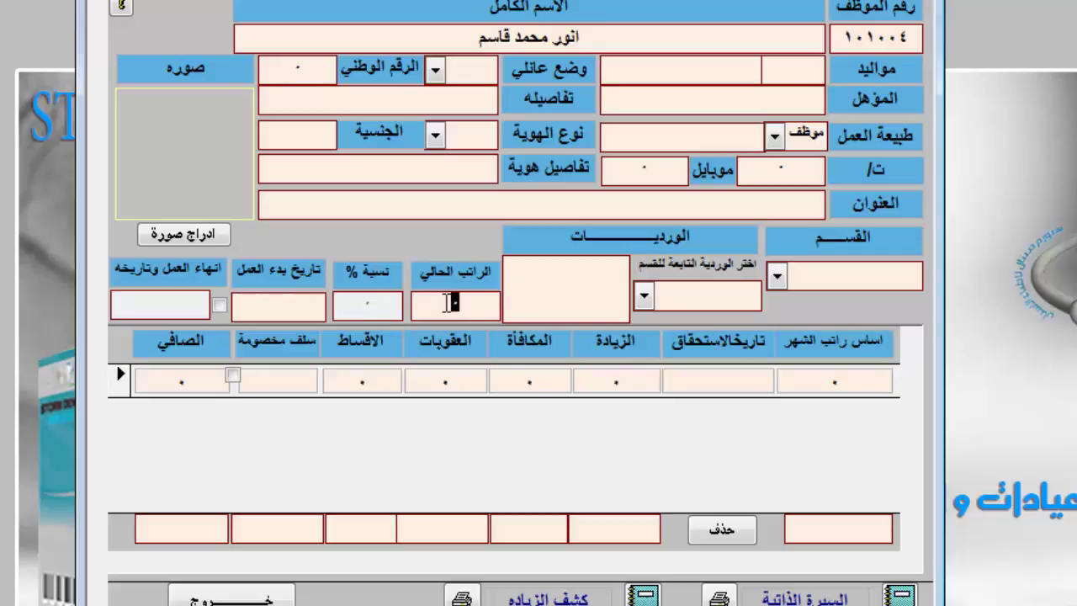
type("20000")
left_click(240, 308)
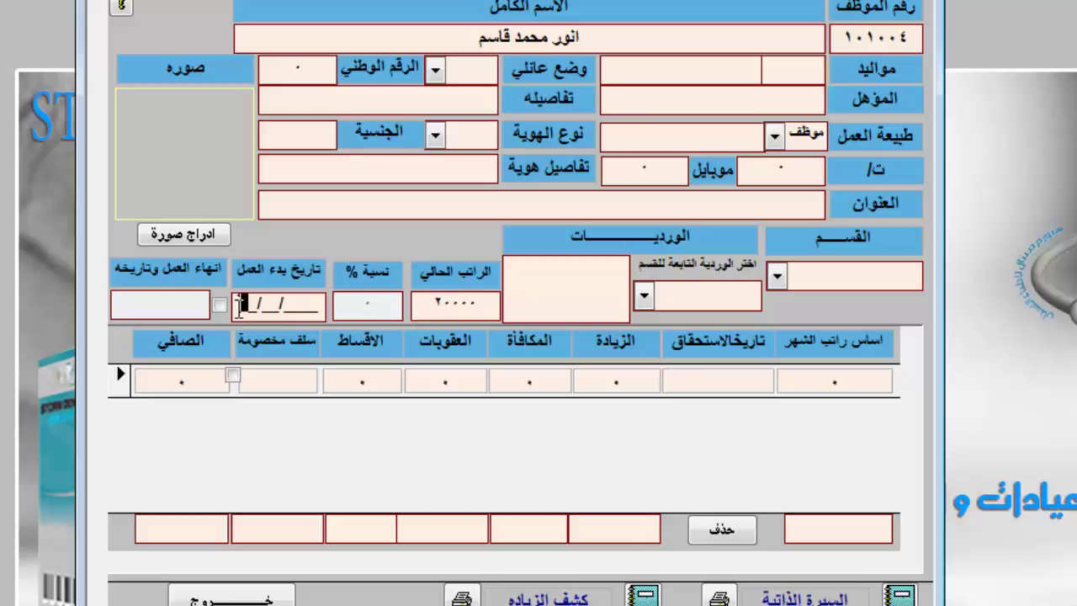
type("01012016")
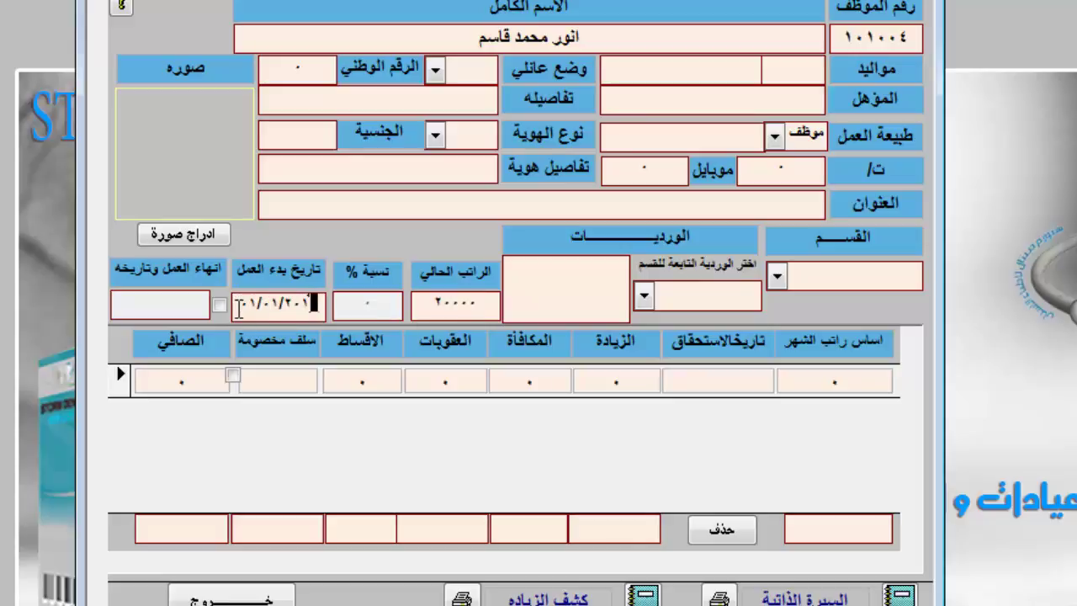
key("Tab")
left_click(227, 598)
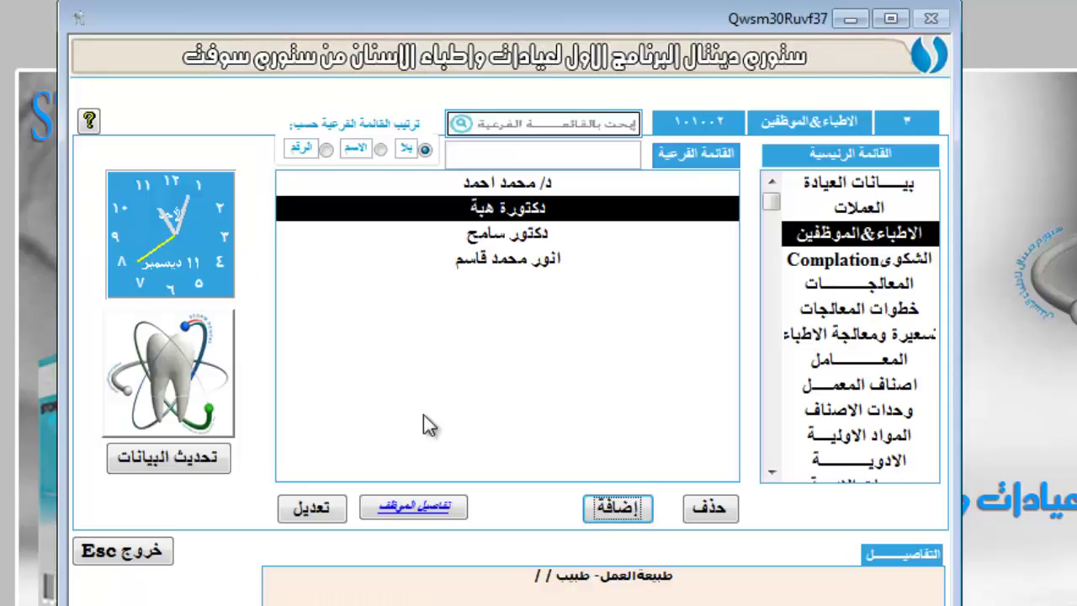
Step: Add staff record 101005 with the employee's full name, job type موظف, and save it
left_click(614, 509)
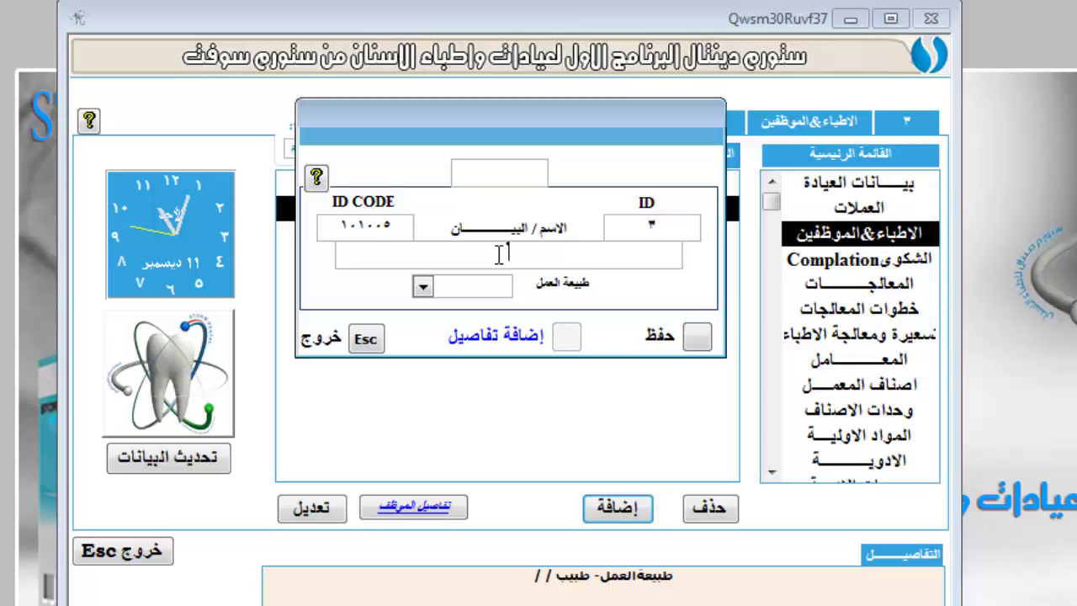
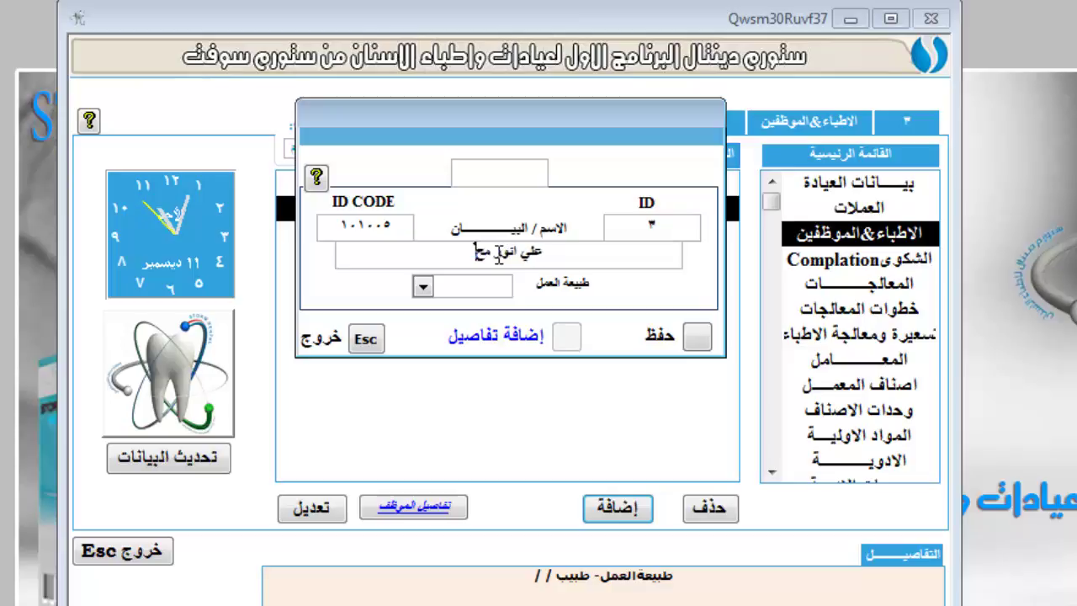
left_click(422, 287)
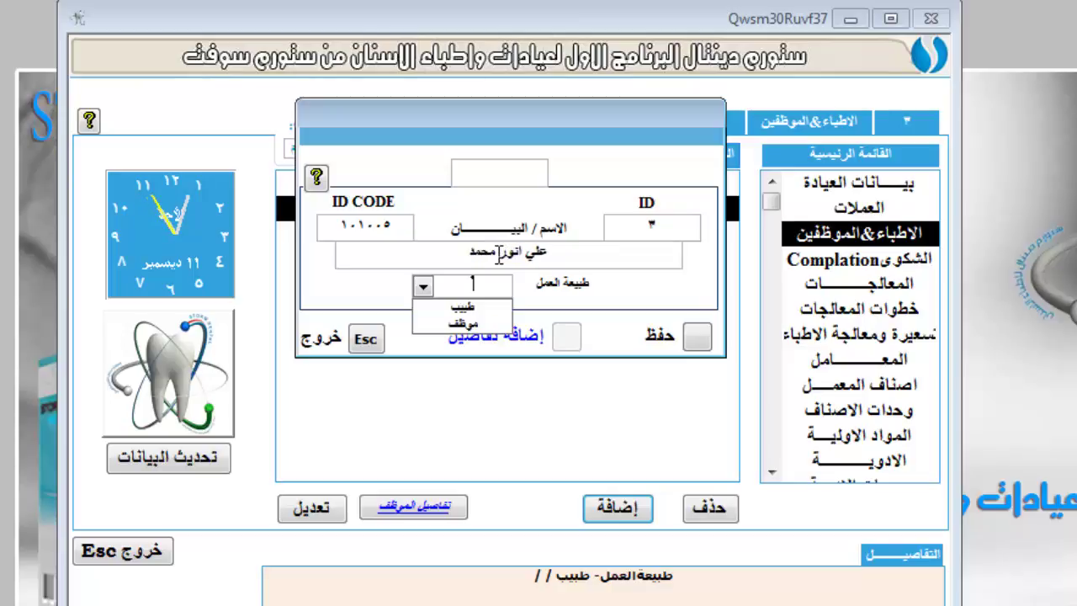
left_click(465, 325)
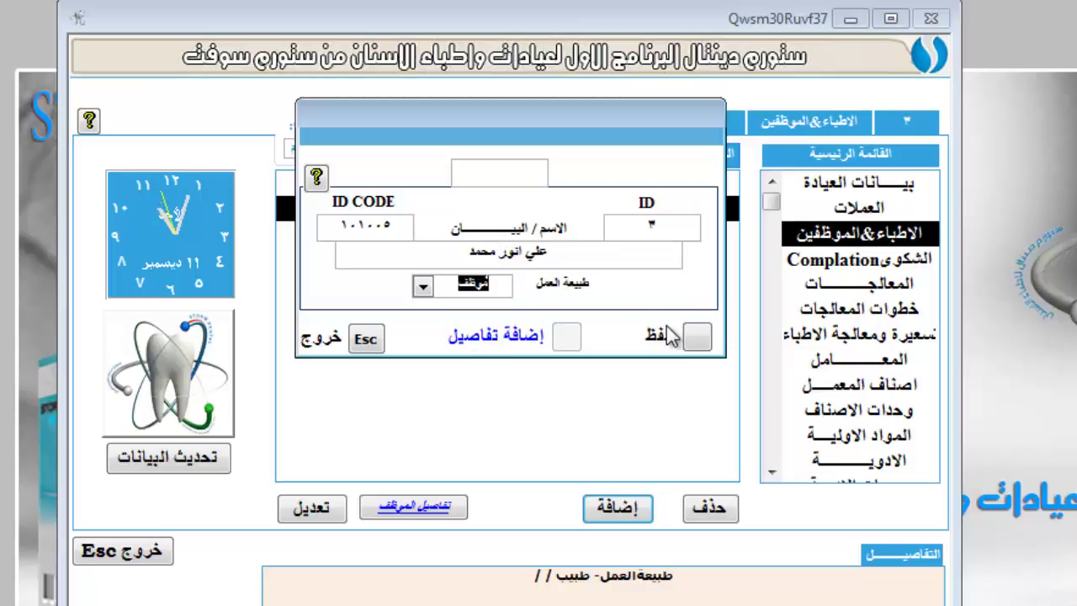
left_click(697, 337)
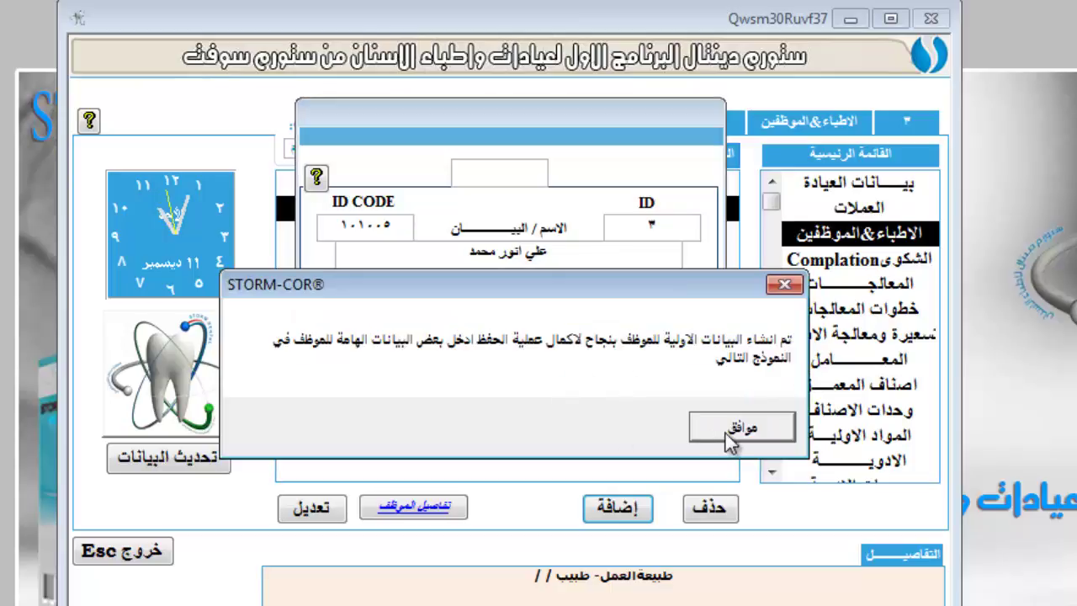
left_click(726, 429)
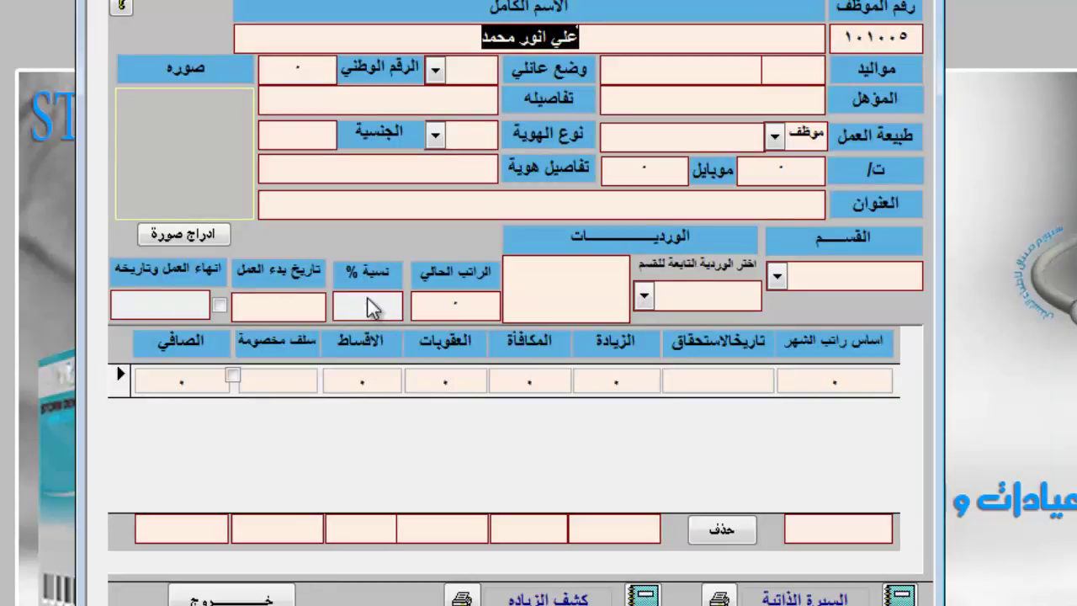
Step: Give employee 101005 salary 15000 and start date 01/01/2016, close the form, and check the listed entries
left_click(459, 302)
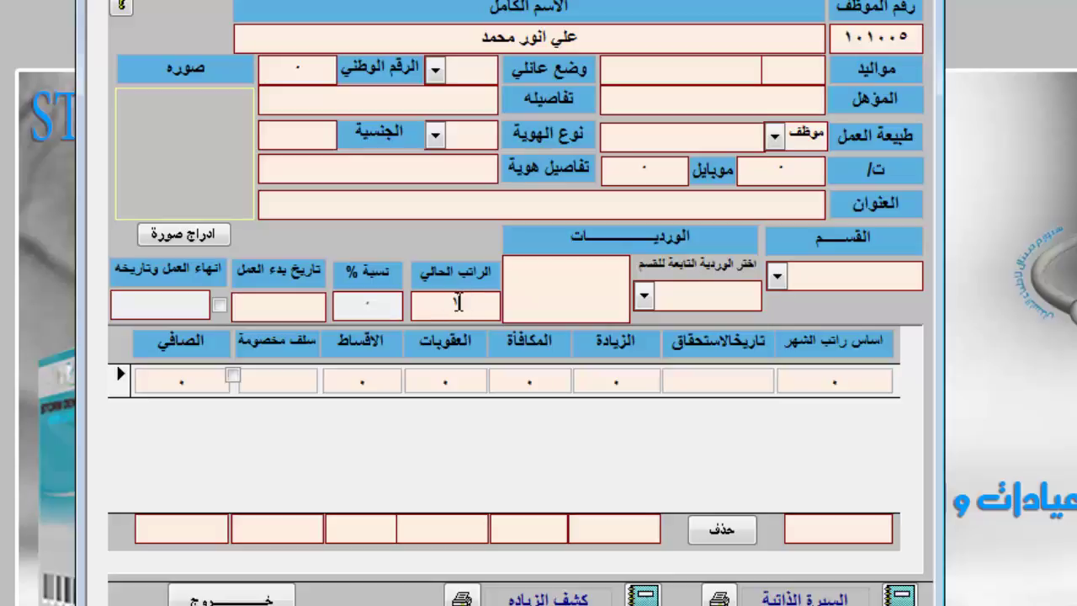
type("15000")
left_click(243, 305)
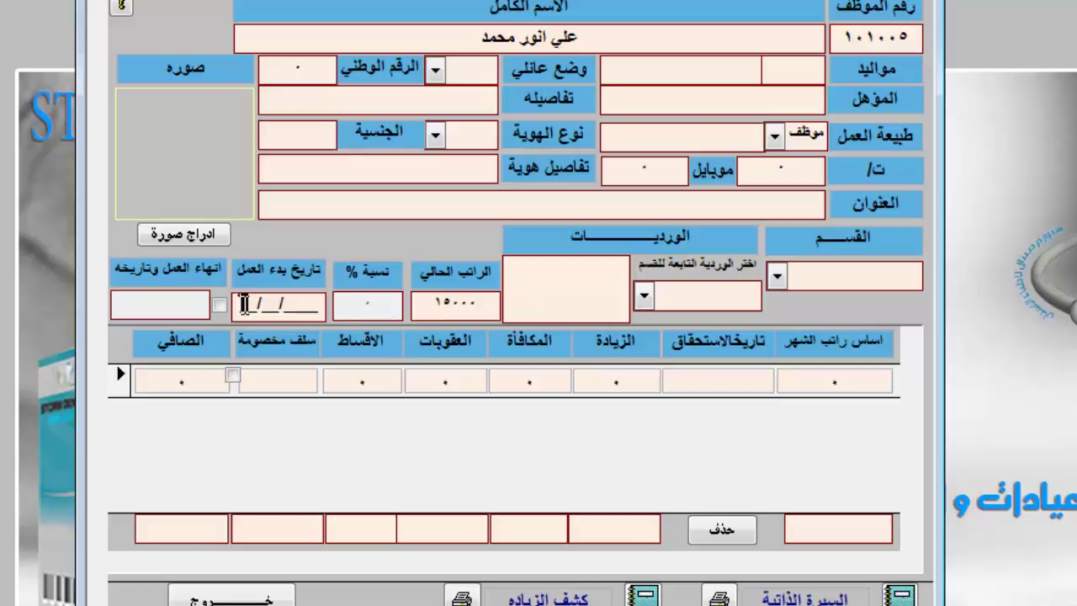
type("010120")
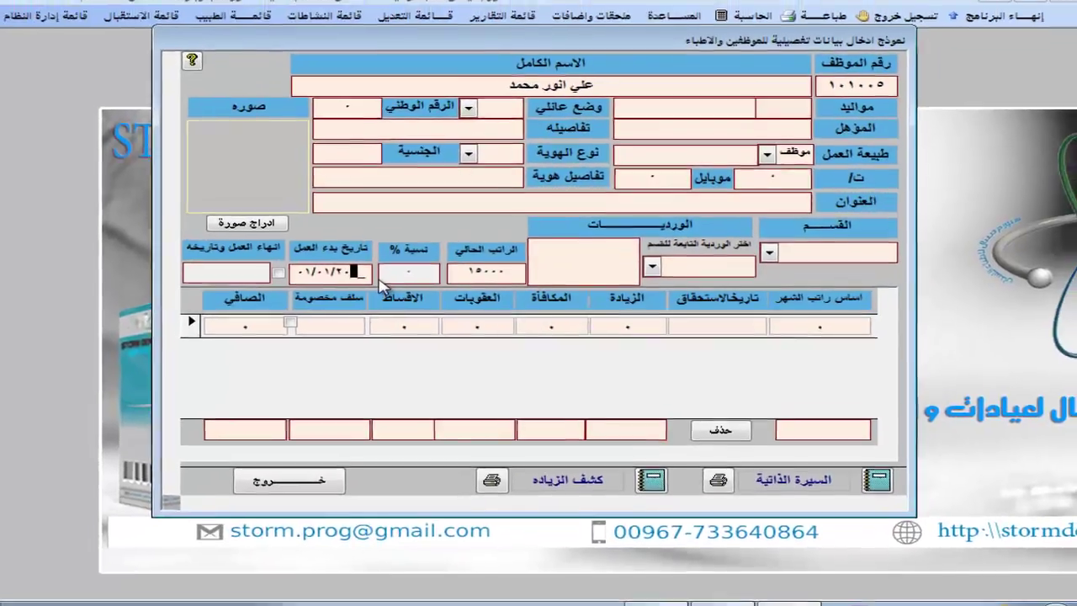
type("0")
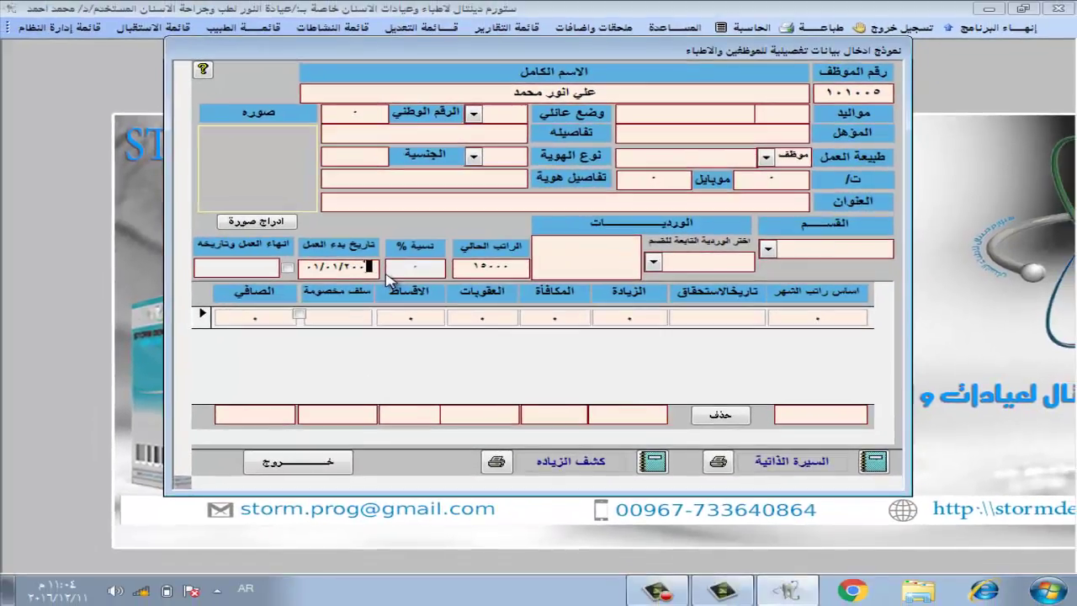
key("BackSpace")
type("0")
key("BackSpace")
type("16")
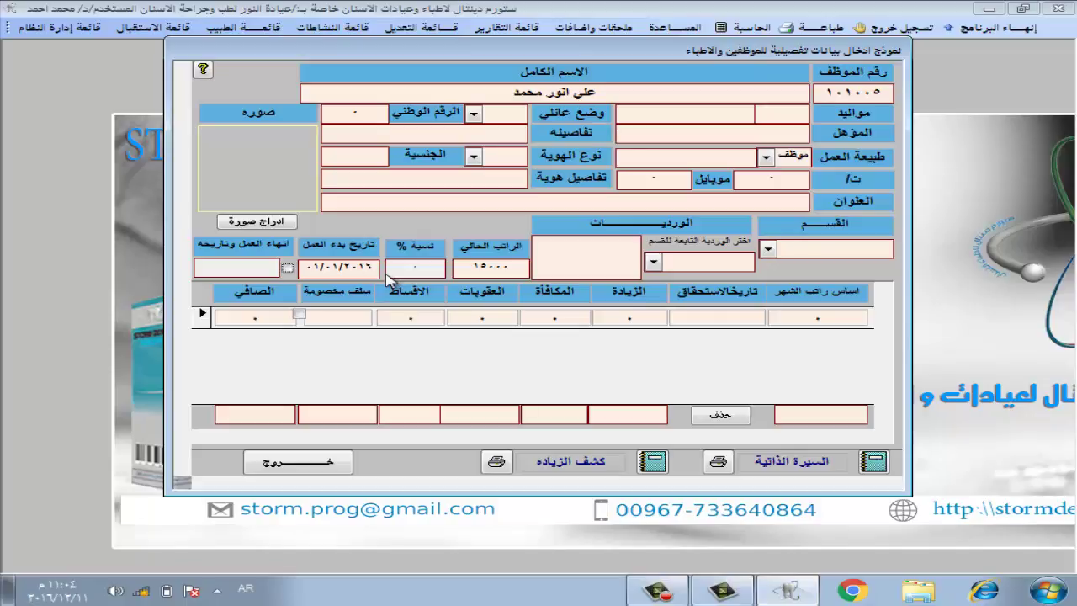
left_click(298, 461)
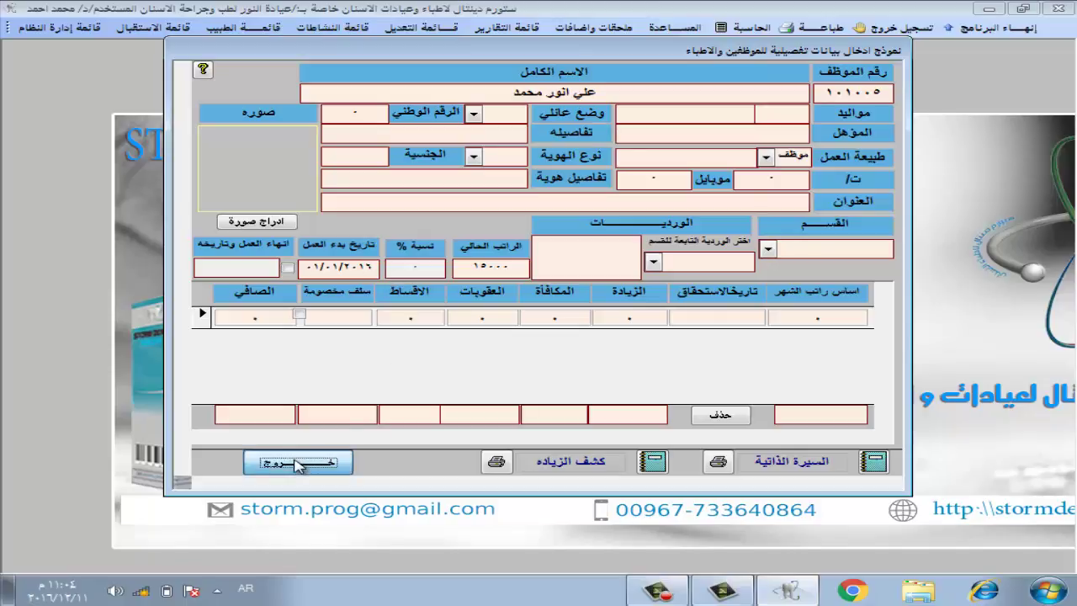
left_click(530, 241)
left_click(533, 255)
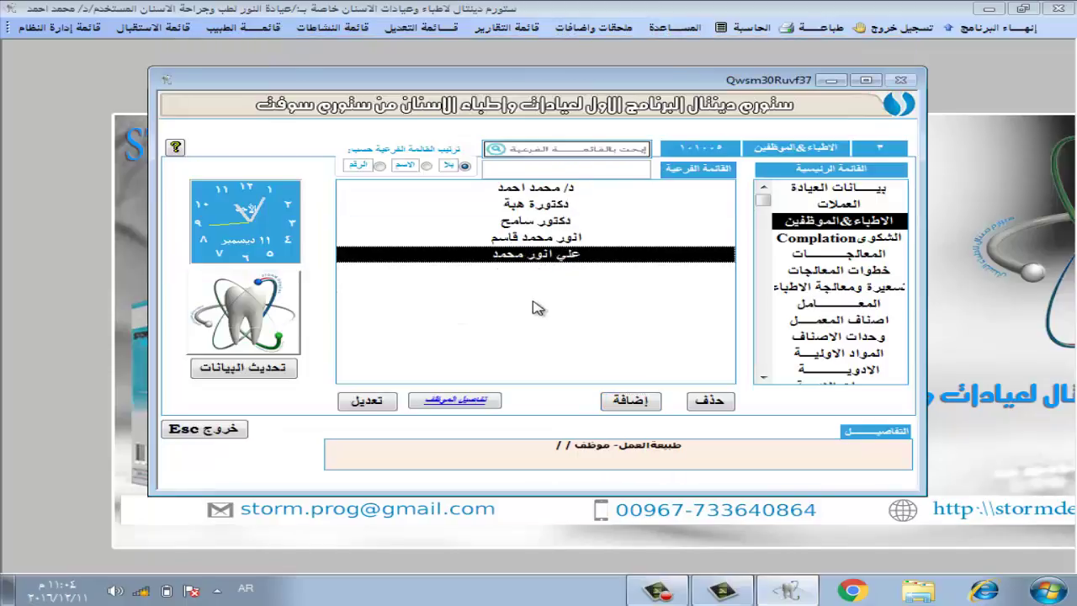
Step: Add staff record 101006 with the employee's full name as a موظف and save it
left_click(626, 402)
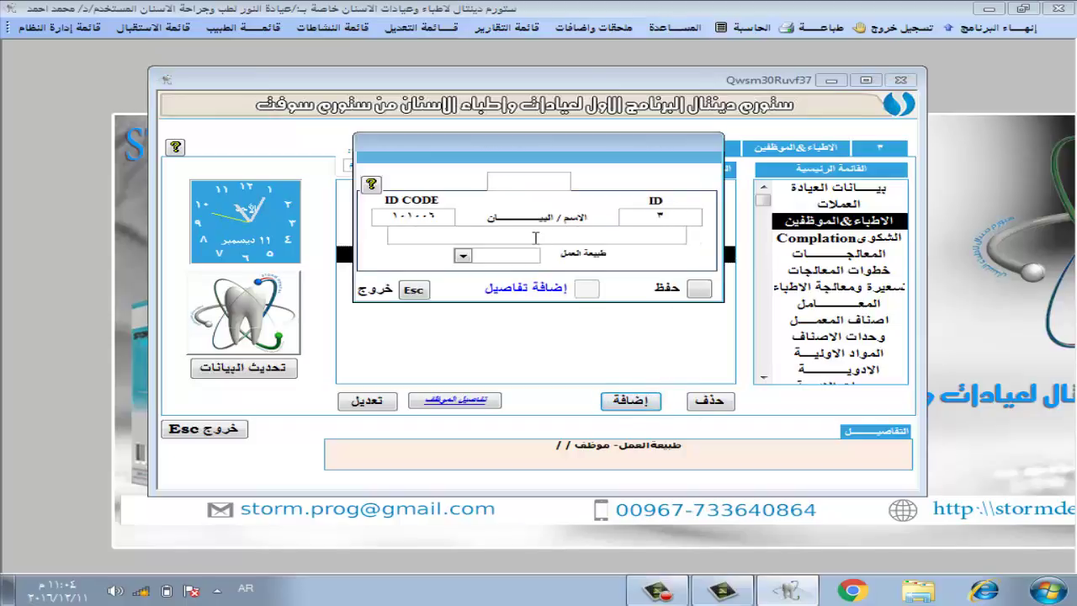
left_click(535, 235)
type("موظف الحسا")
key("BackSpace")
key("BackSpace")
key("BackSpace")
key("BackSpace")
key("BackSpace")
key("BackSpace")
key("BackSpace")
key("BackSpace")
key("BackSpace")
key("BackSpace")
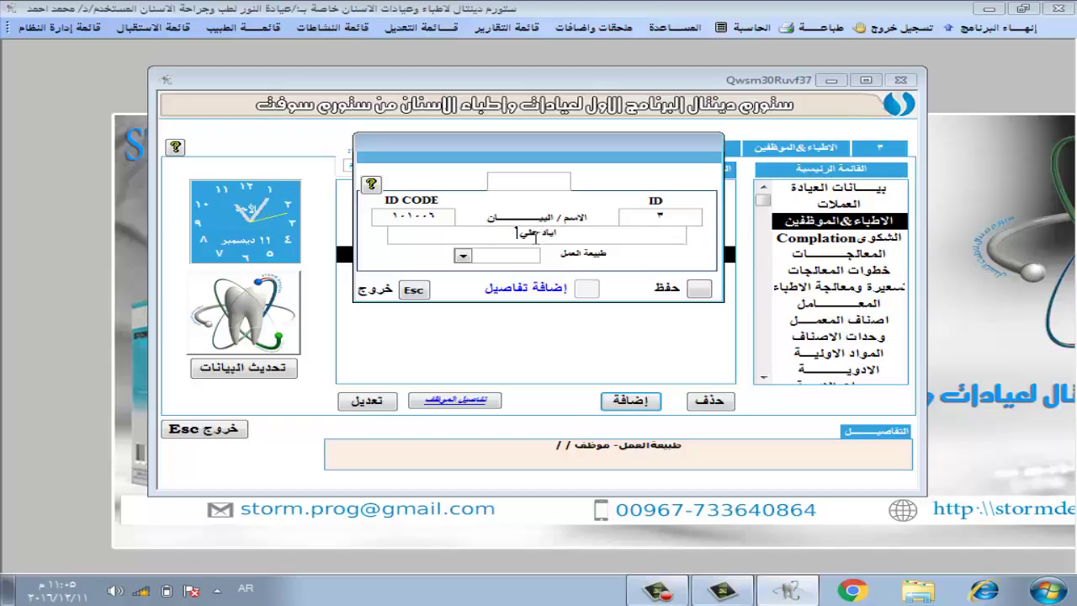
key("Return")
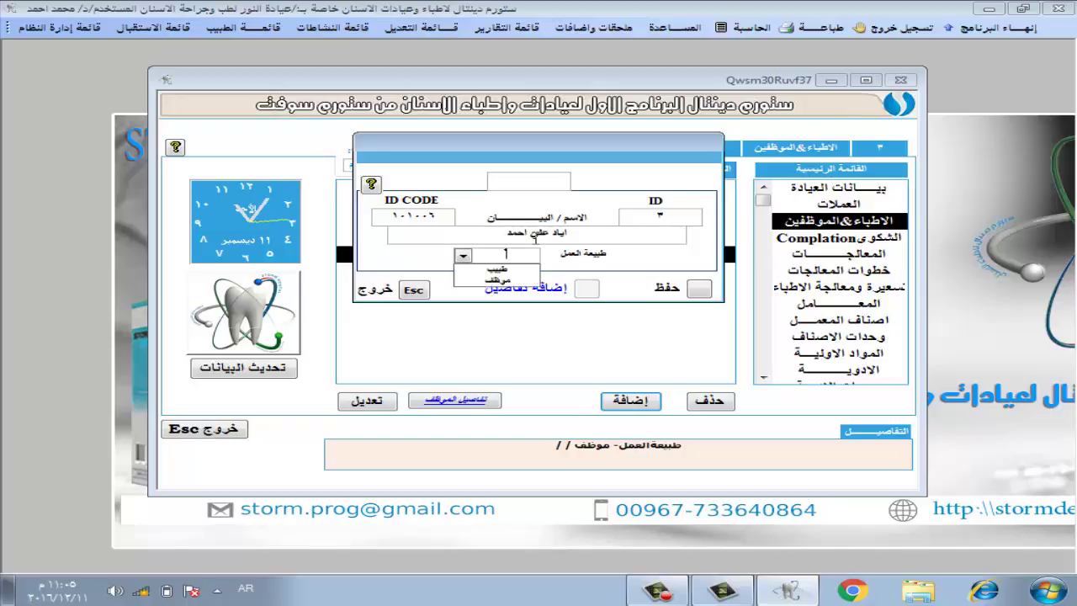
left_click(492, 279)
left_click(697, 290)
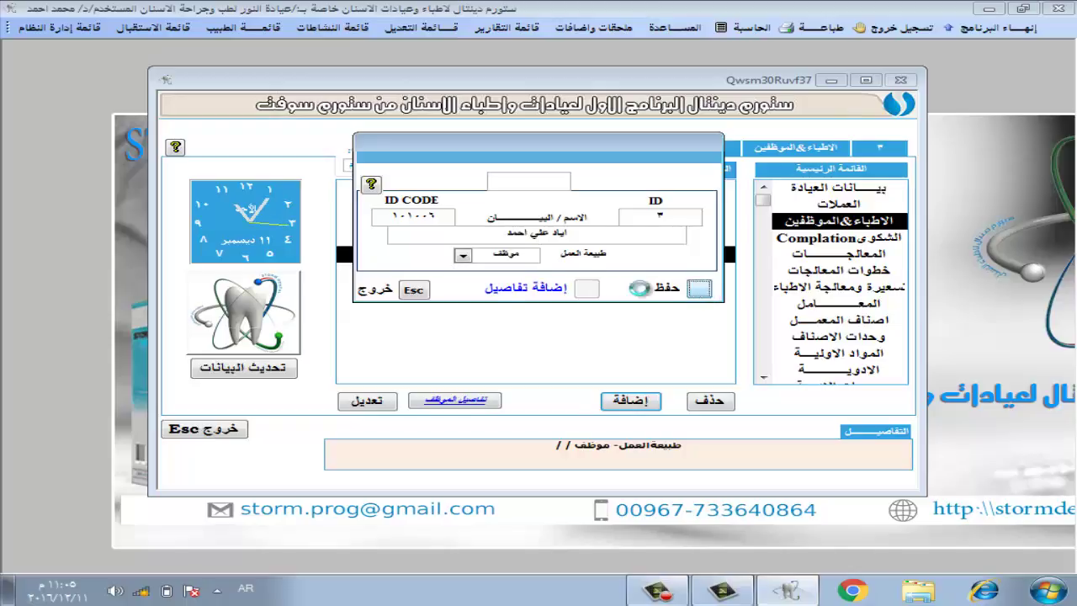
left_click(710, 346)
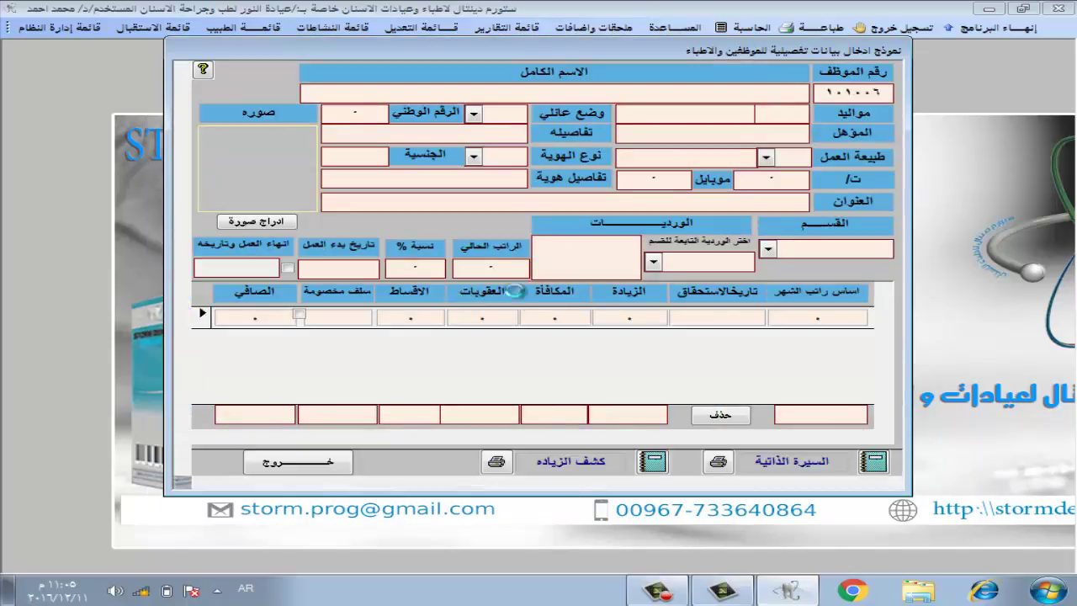
Step: Enter a current salary of 10000 and the start date for employee 101006, then close the form
left_click(486, 266)
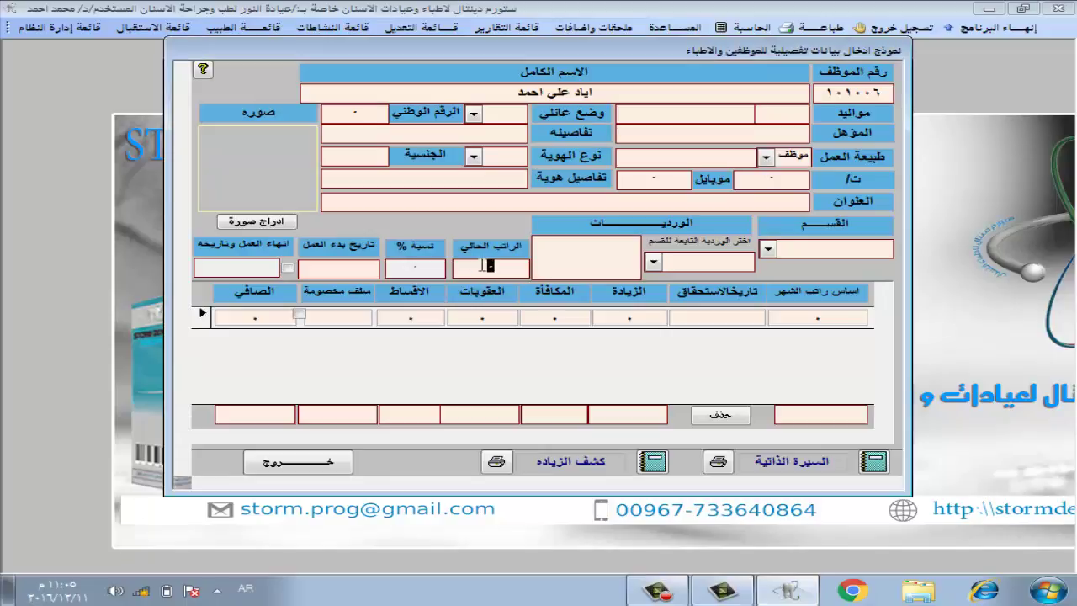
type("10000")
left_click(308, 266)
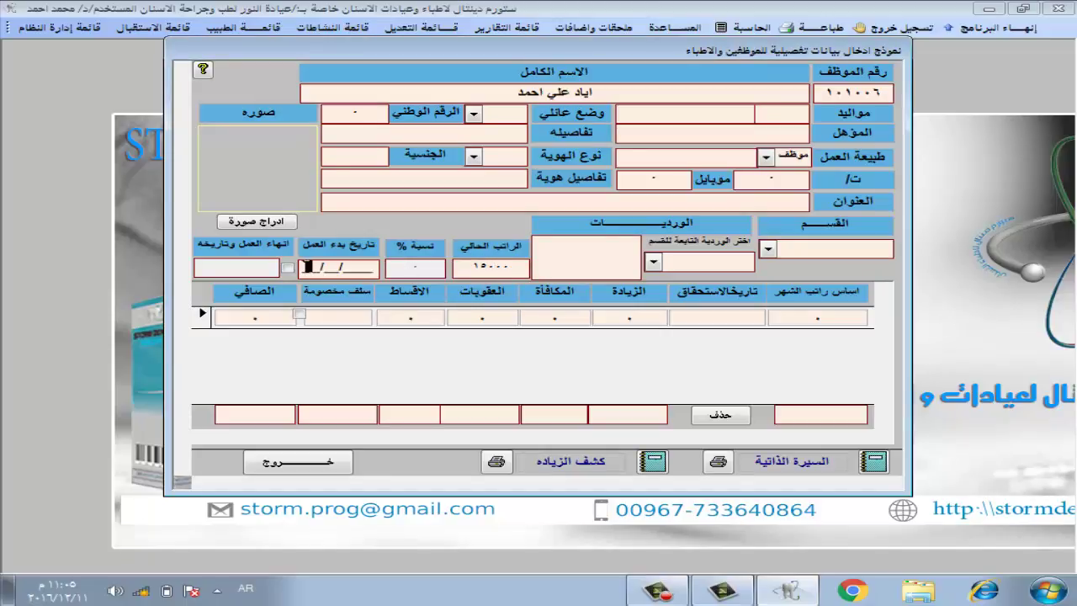
type("0101201")
left_click(299, 461)
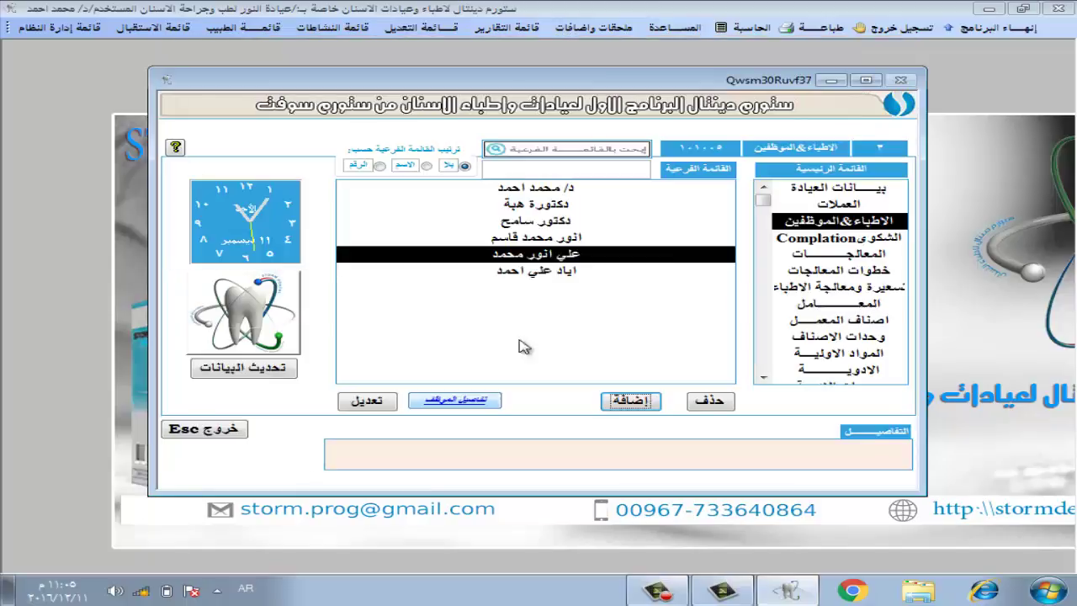
left_click(550, 205)
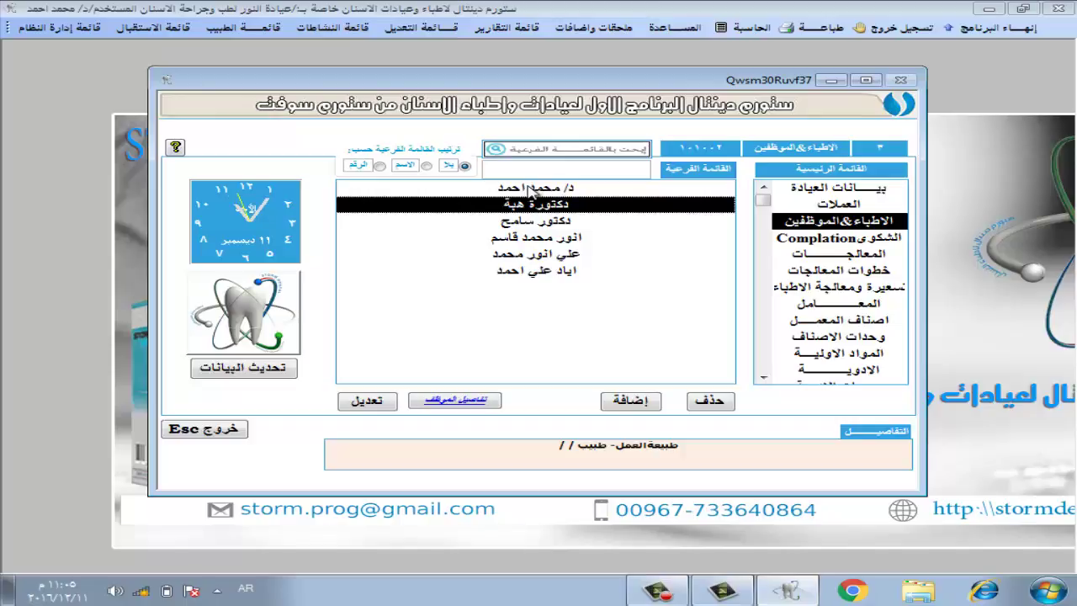
left_click(530, 188)
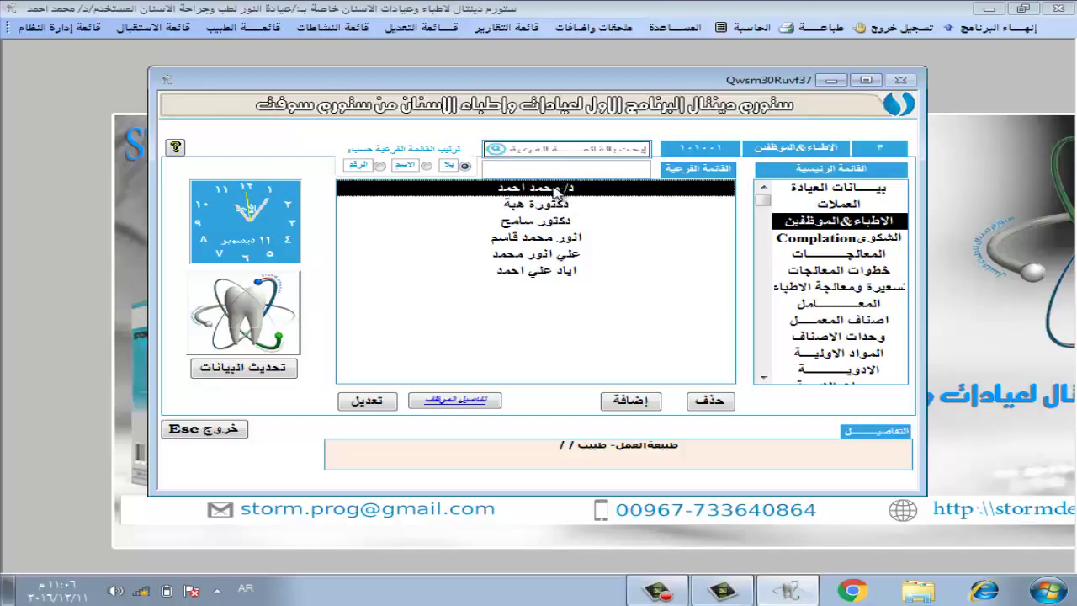
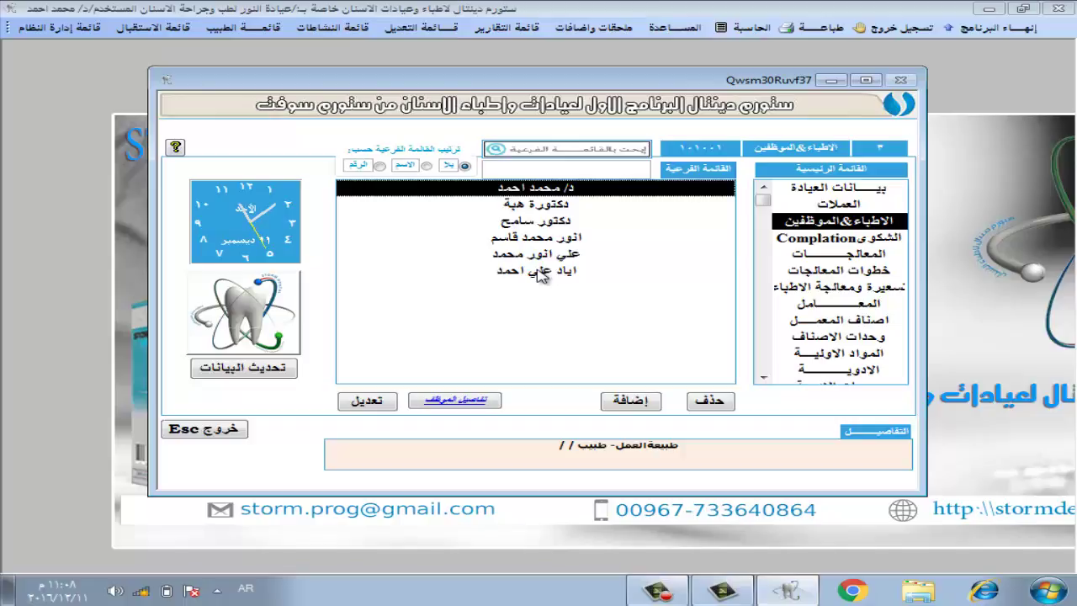
Step: Show the complaints list and view the Cavities complaint's edit dialog without changing it
left_click(815, 239)
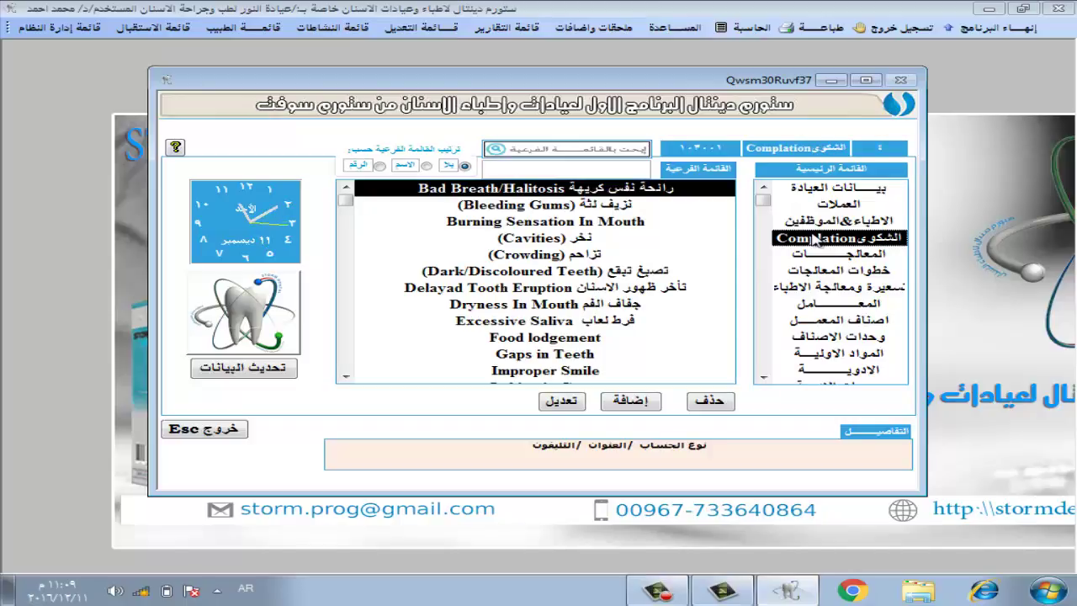
left_click(495, 238)
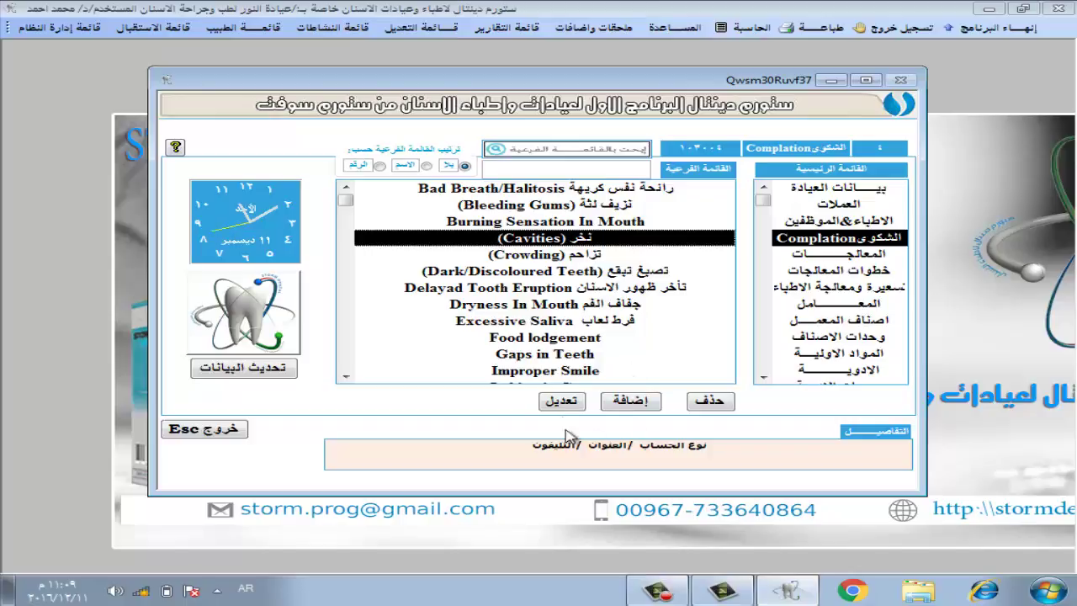
left_click(561, 401)
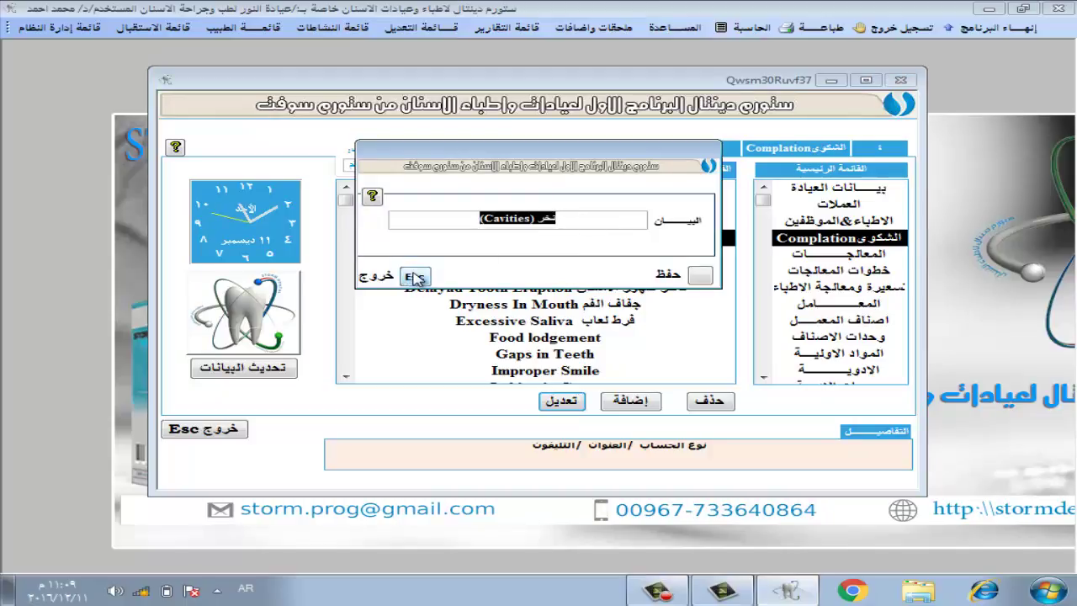
left_click(415, 278)
left_click(523, 288)
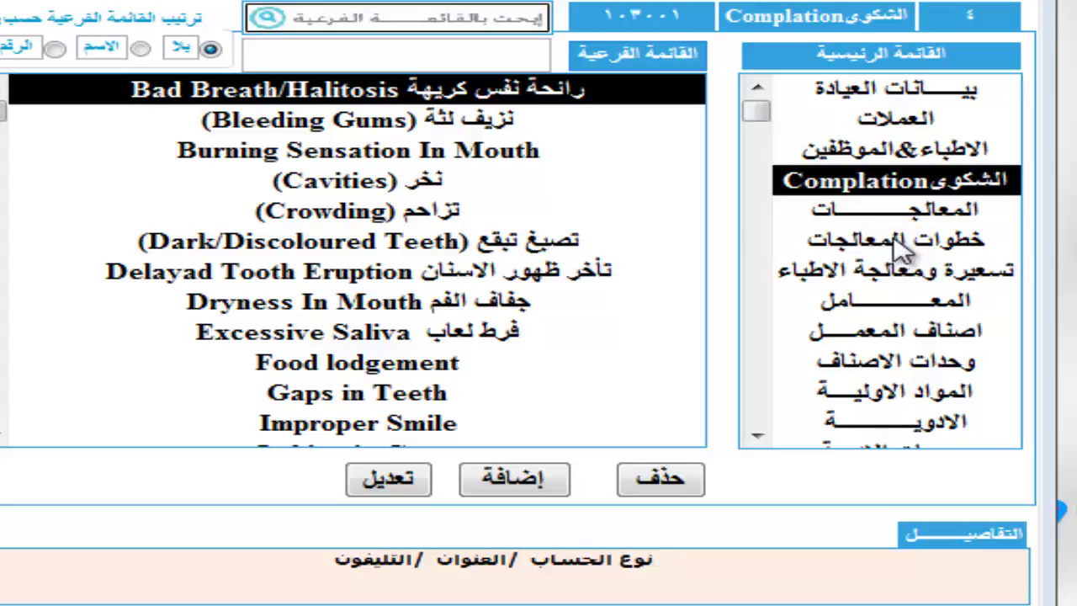
Step: Review the treatment steps list, then display the lab item categories such as Clear Acryl
left_click(893, 242)
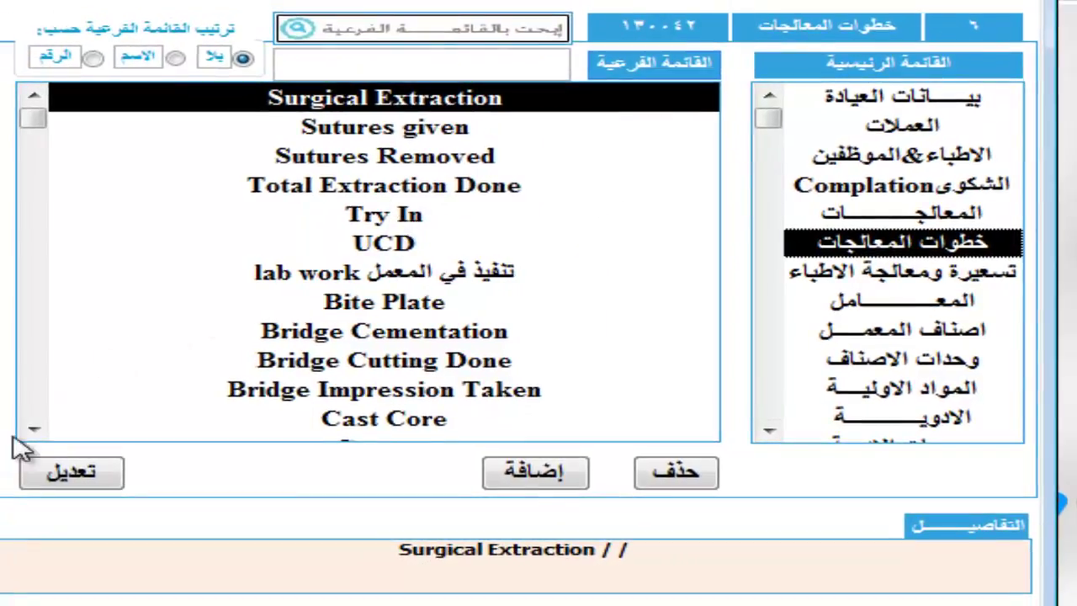
left_click(33, 429)
left_click_drag(34, 429, 34, 429)
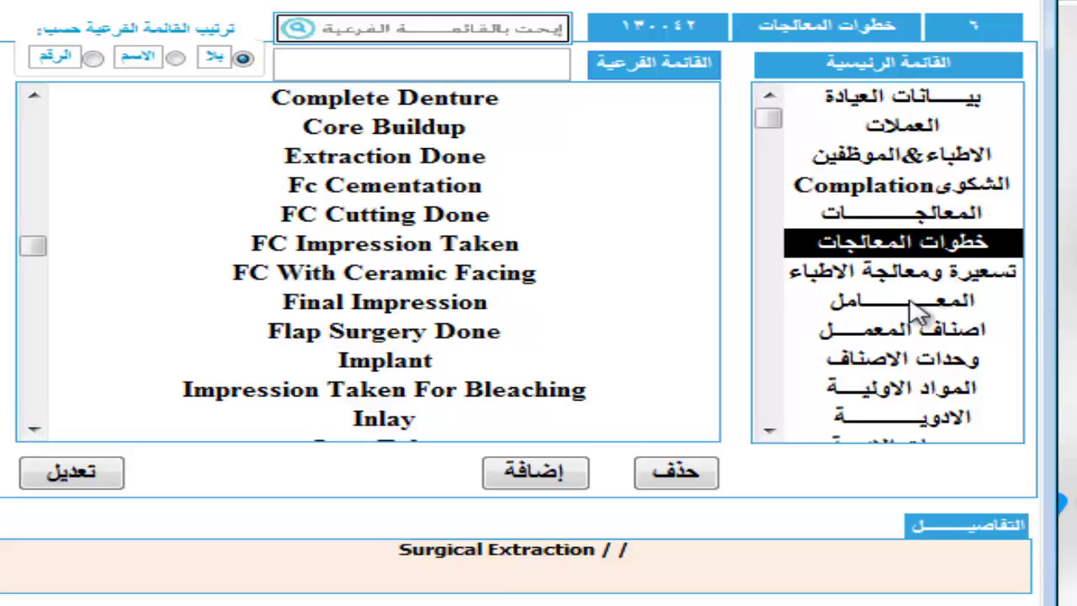
left_click(903, 335)
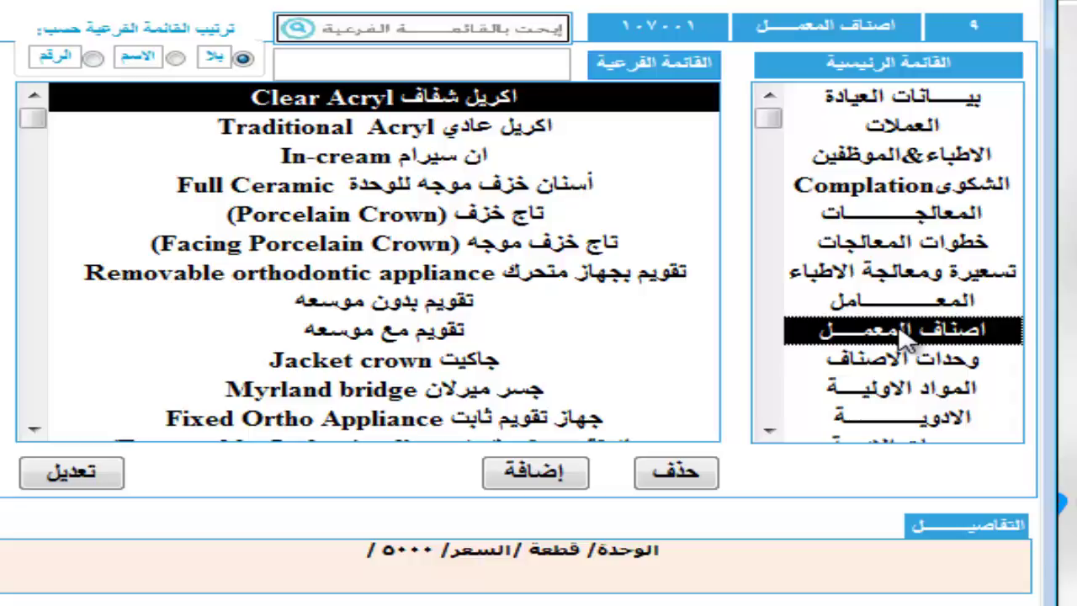
Step: Check the تقويم مع موسعه lab item, then open the treatments definition window
left_click(391, 332)
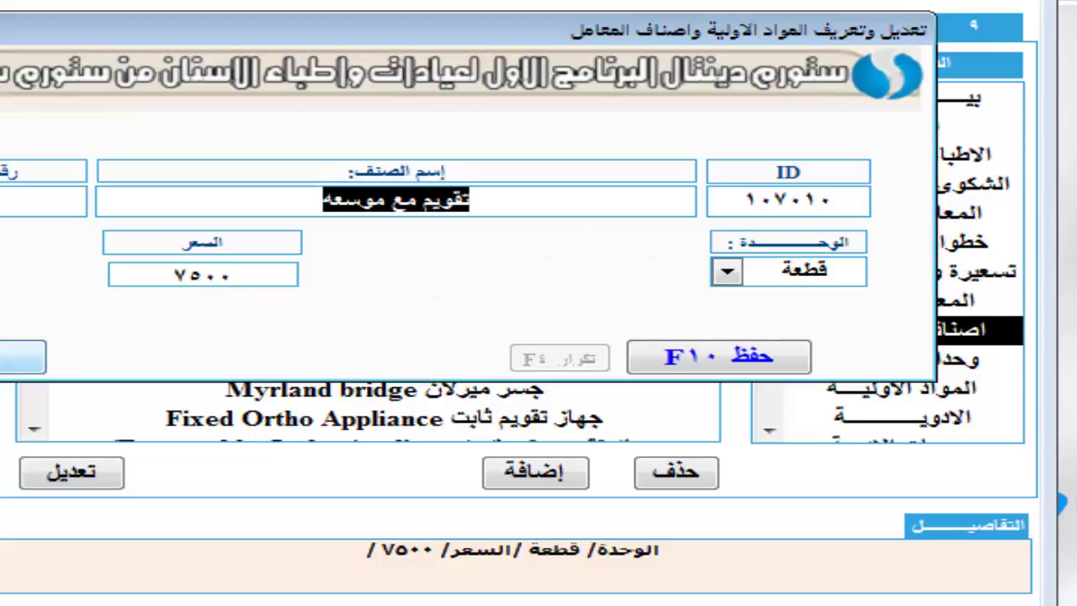
left_click(23, 357)
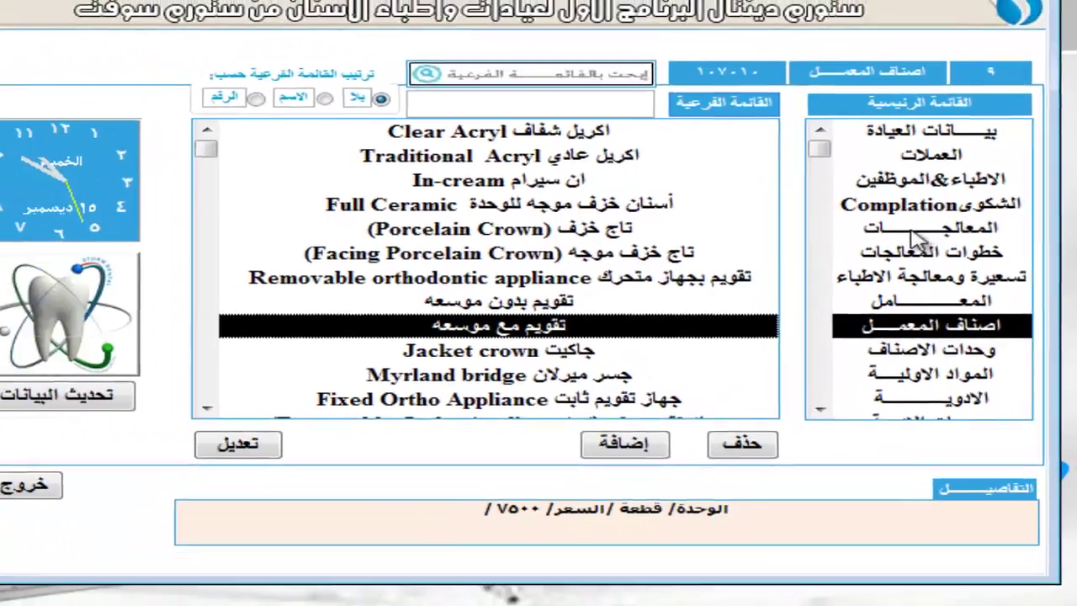
left_click(875, 213)
double_click(921, 233)
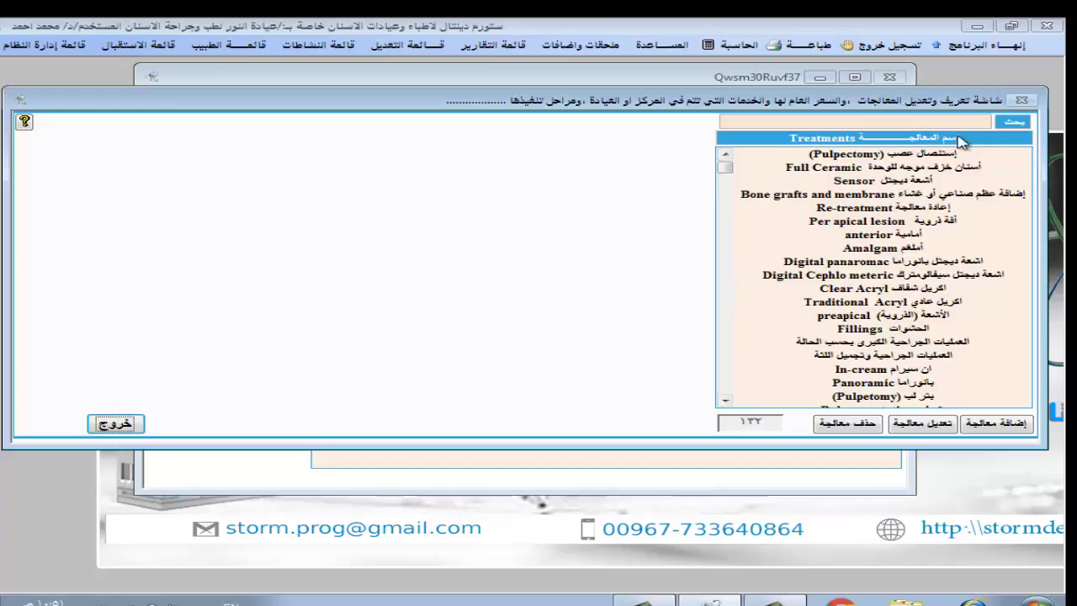
Step: Search the treatments list for 'قلع', then clear the search
left_click(895, 120)
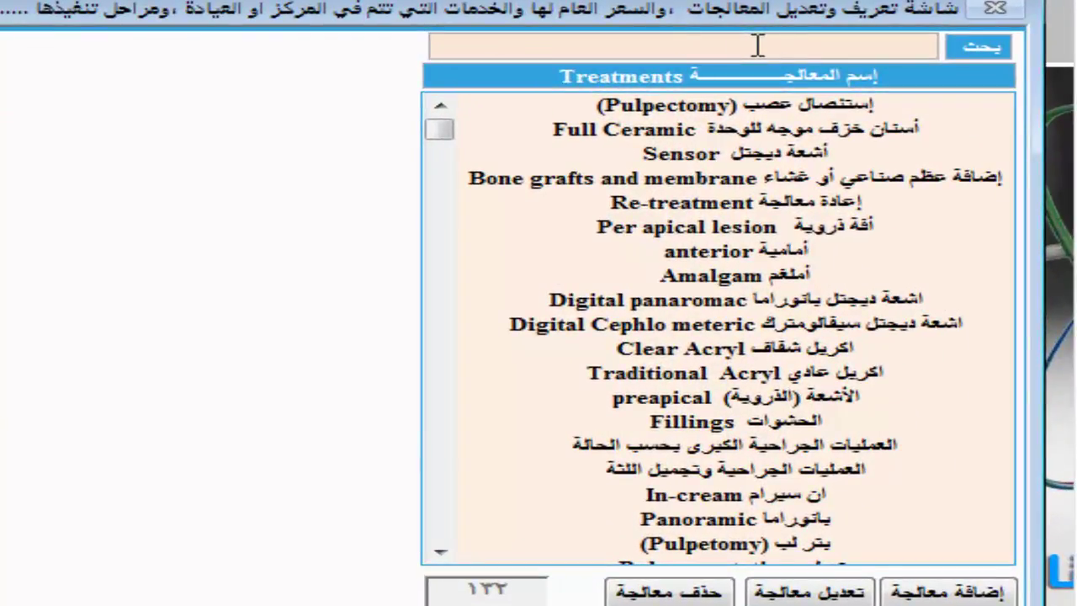
type("اتخر")
key("BackSpace")
key("BackSpace")
key("BackSpace")
type("قلع")
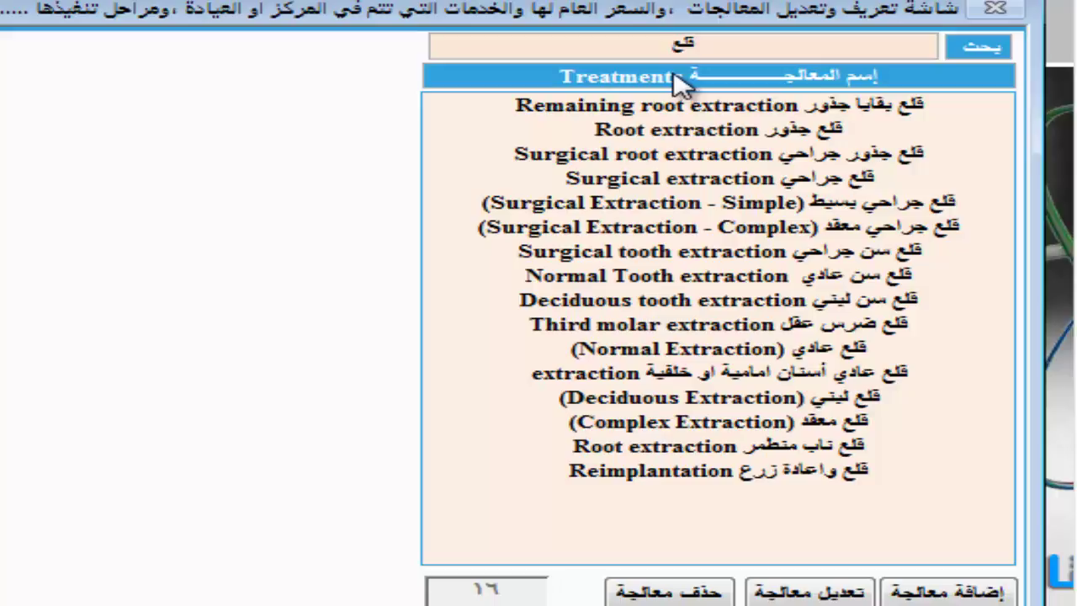
key("BackSpace")
key("BackSpace")
key("BackSpace")
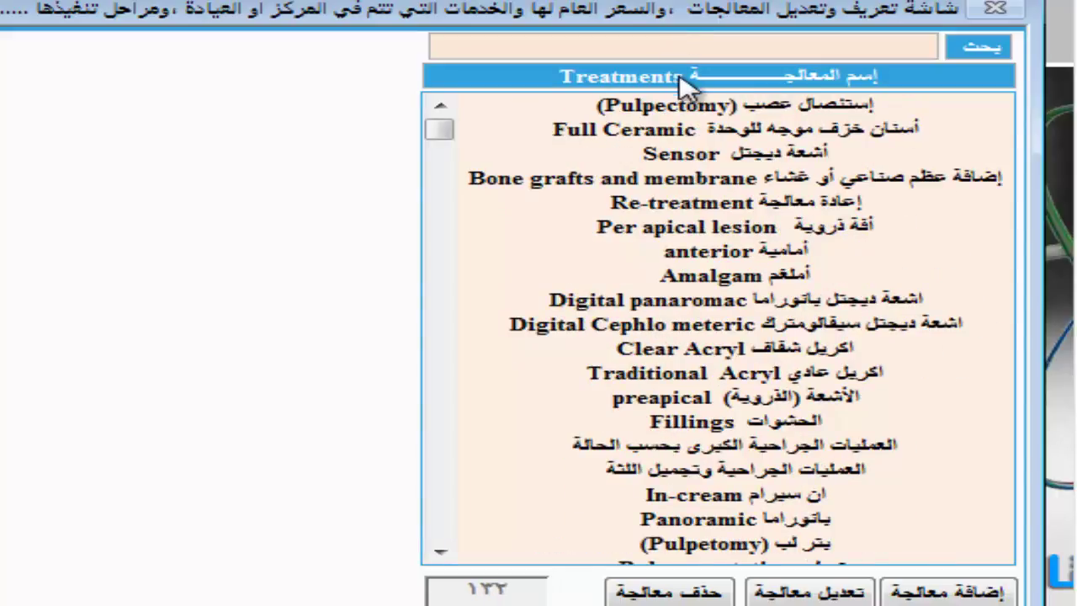
Step: View Digital Cephlo meteric, then Clear Acryl's details: Lab type, 30000, one lab work step
left_click(921, 592)
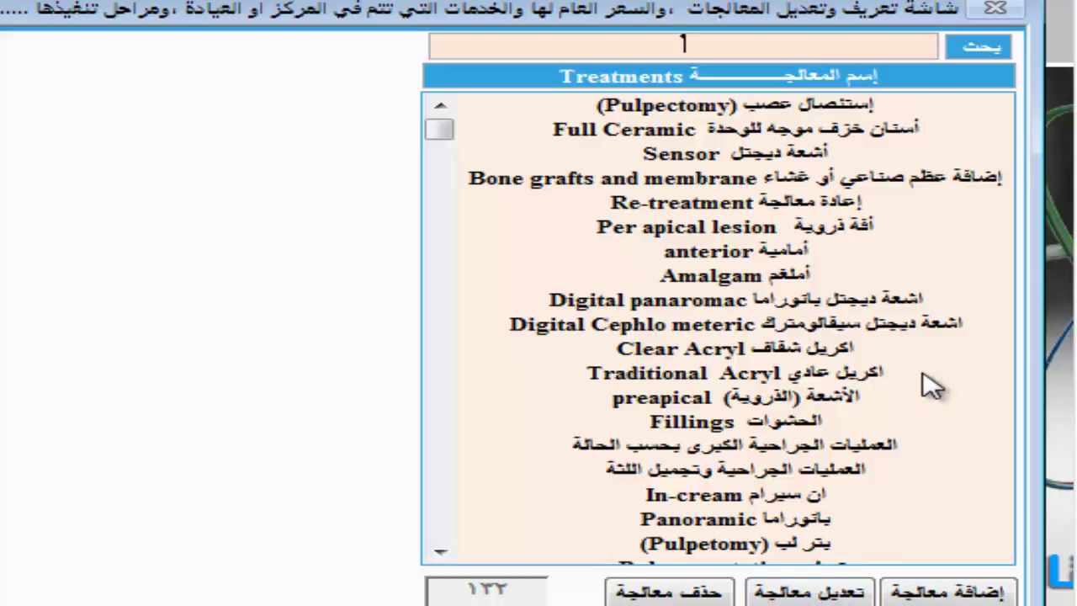
left_click(800, 328)
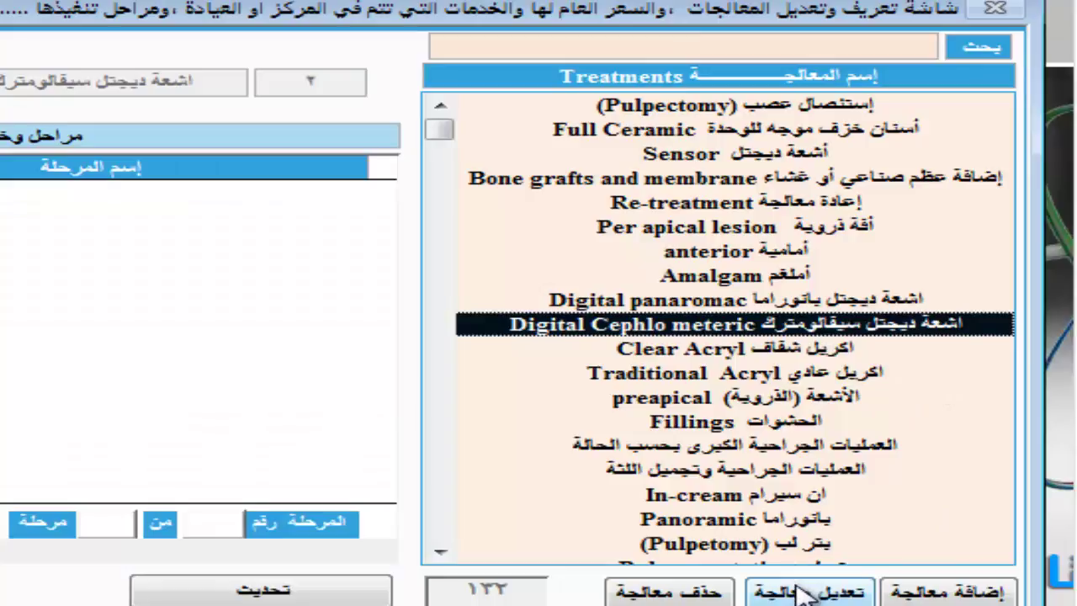
left_click(648, 593)
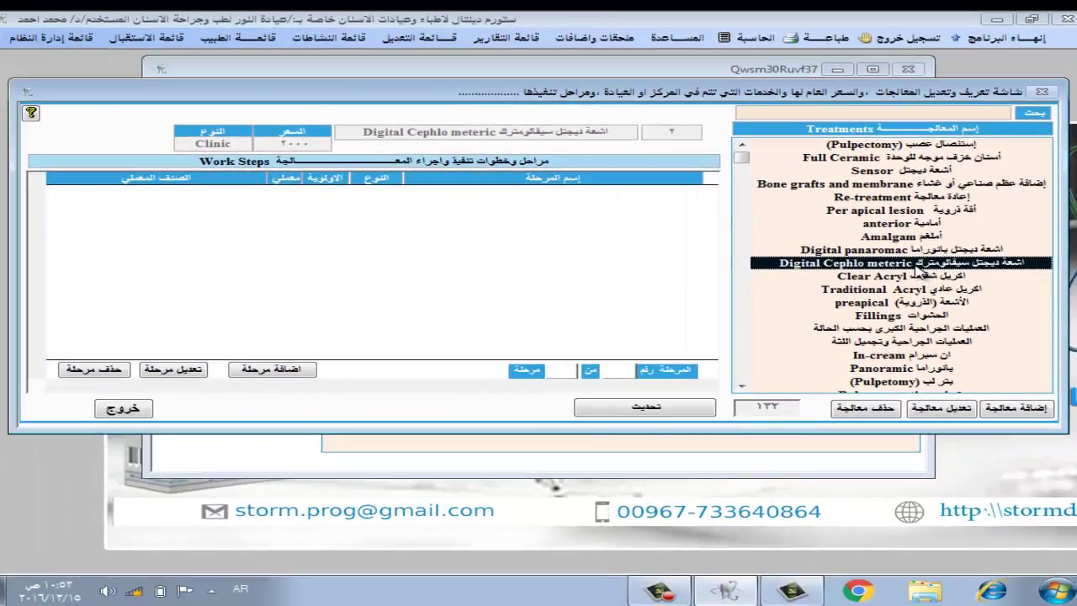
left_click(907, 277)
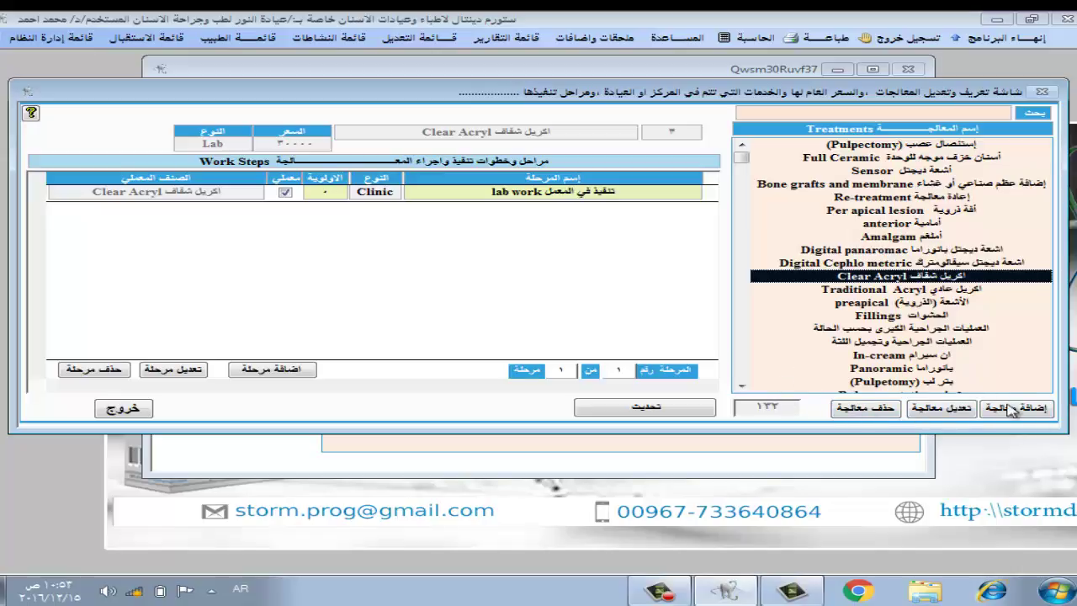
Step: Add a Clinic treatment named 'معالجة جديدة' priced 2000 and save it
left_click(1026, 413)
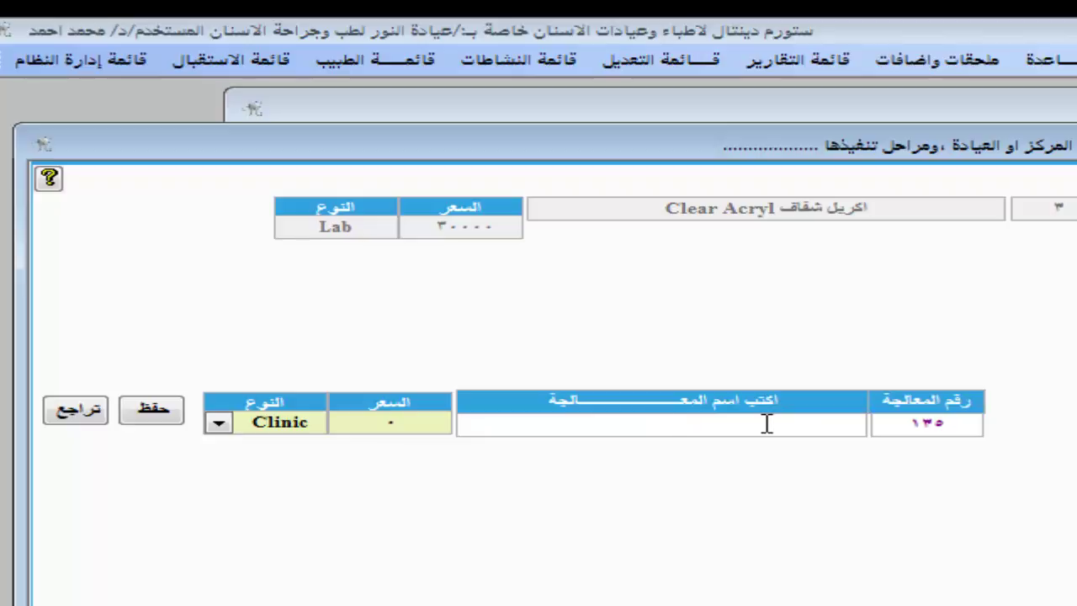
type("معالجة جديدة")
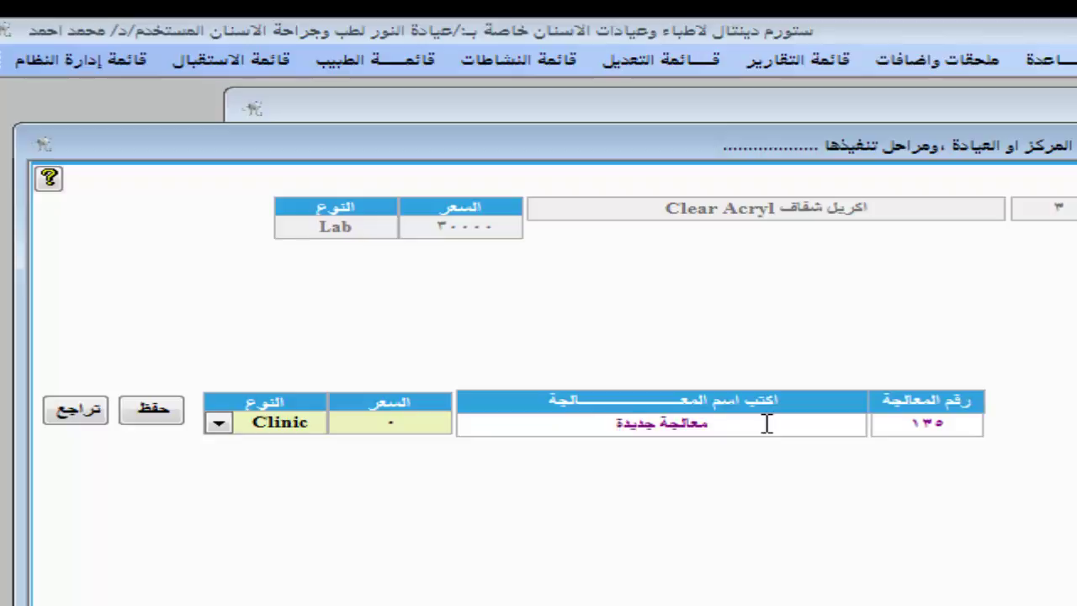
key("Tab")
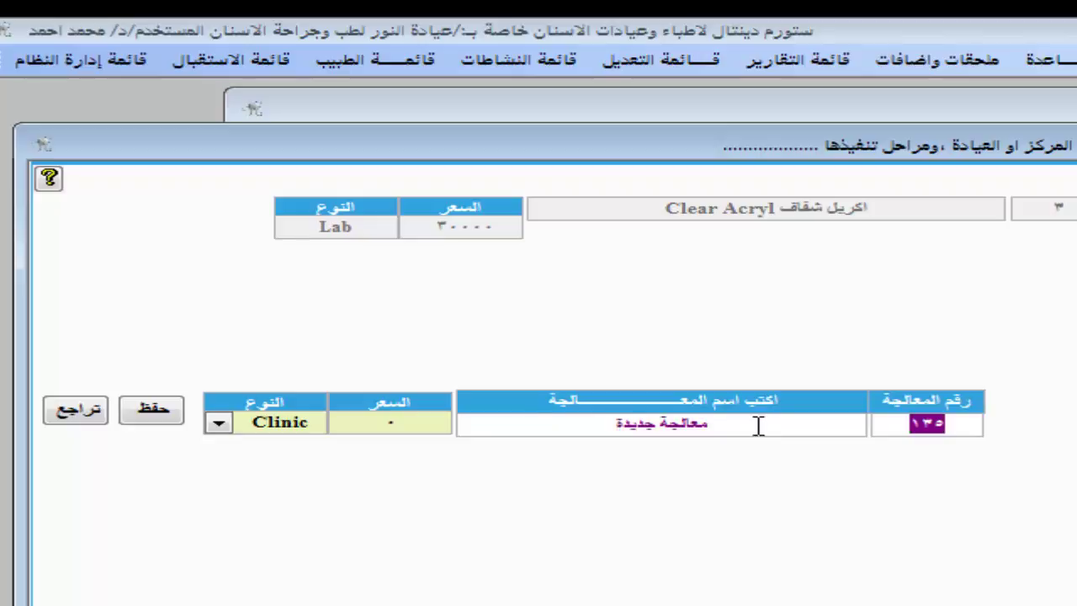
left_click(391, 423)
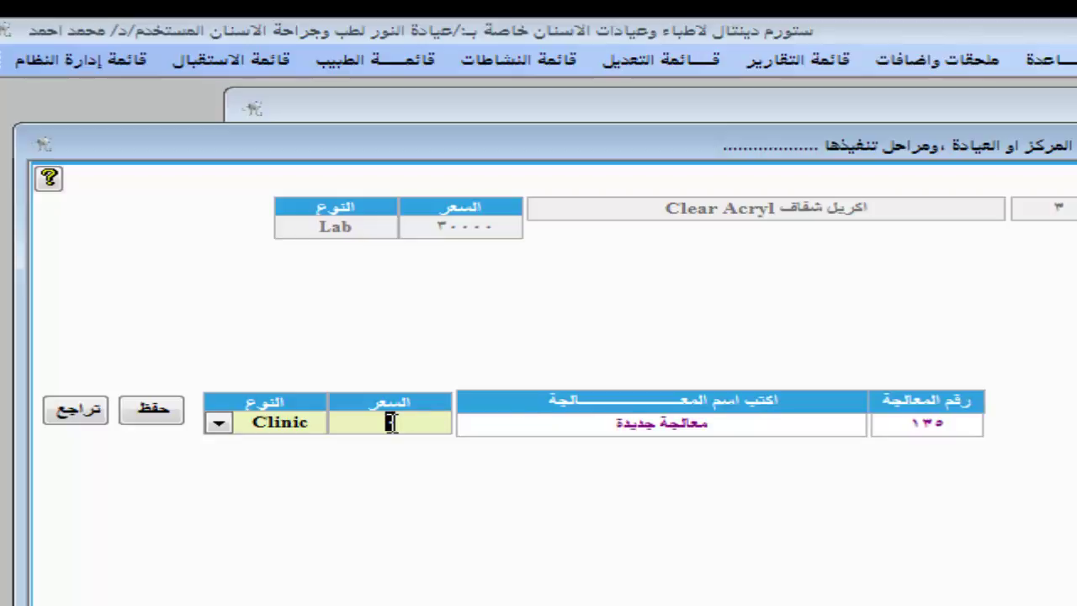
type("2000")
key("Tab")
left_click(161, 418)
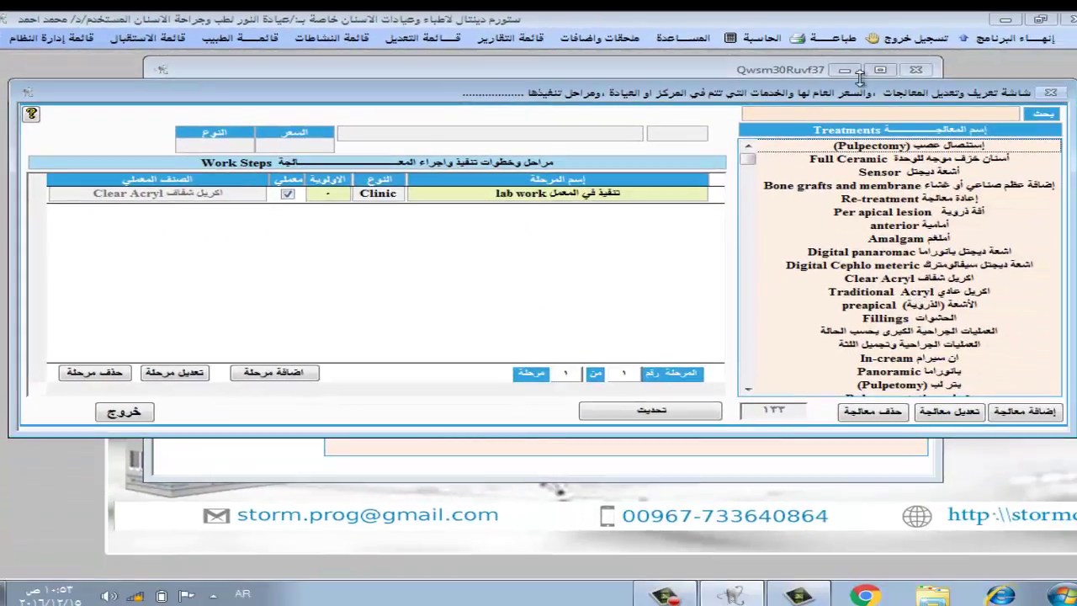
Step: Filter the treatments list by 'معال' and show the معالجة جديدة details
left_click(749, 378)
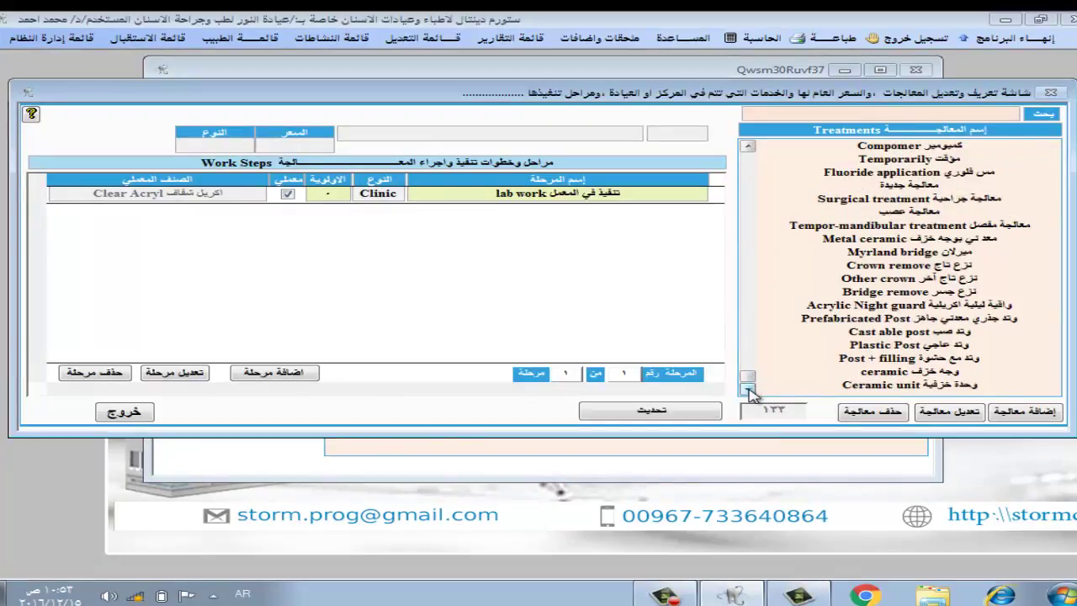
left_click(896, 113)
type("1")
key("BackSpace")
key("alt+shift")
type("معال")
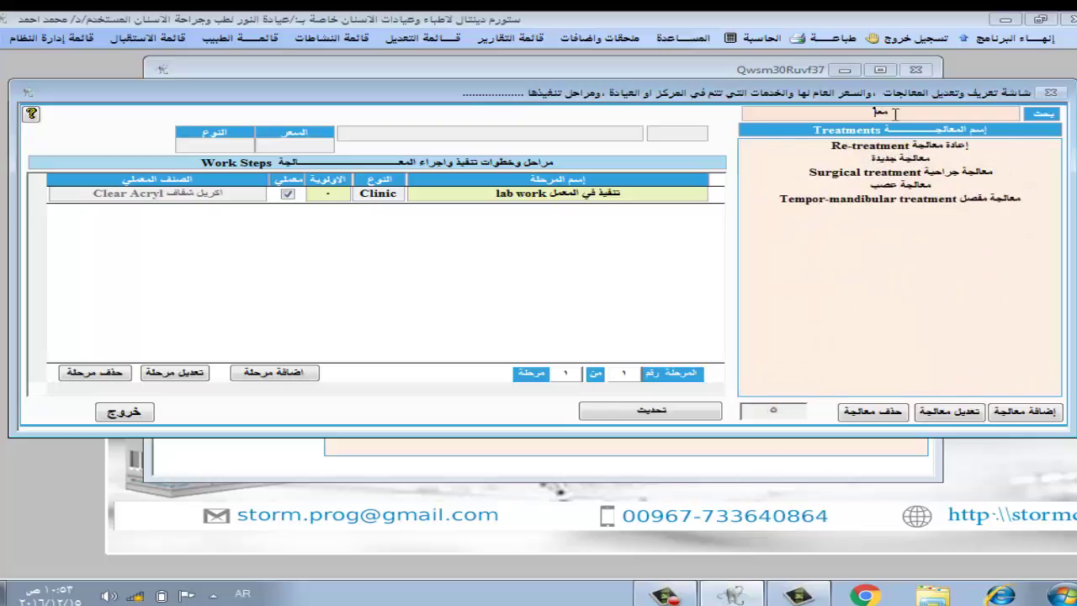
left_click(906, 159)
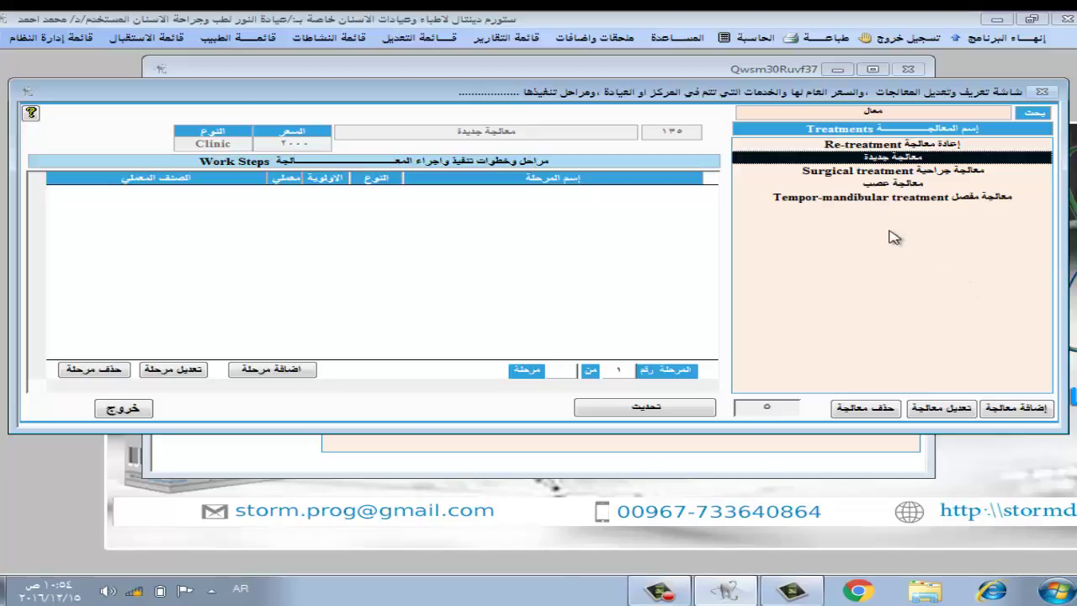
Step: Inspect معالجة عصب's 12000 price without saving, then ask to delete معالجة جديدة
left_click(887, 185)
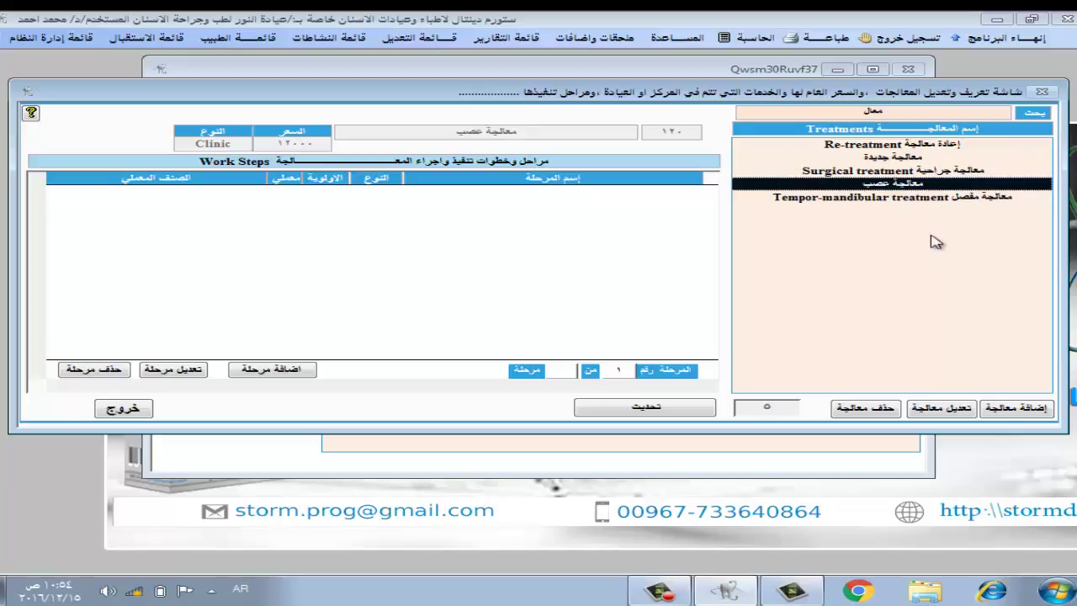
left_click(941, 408)
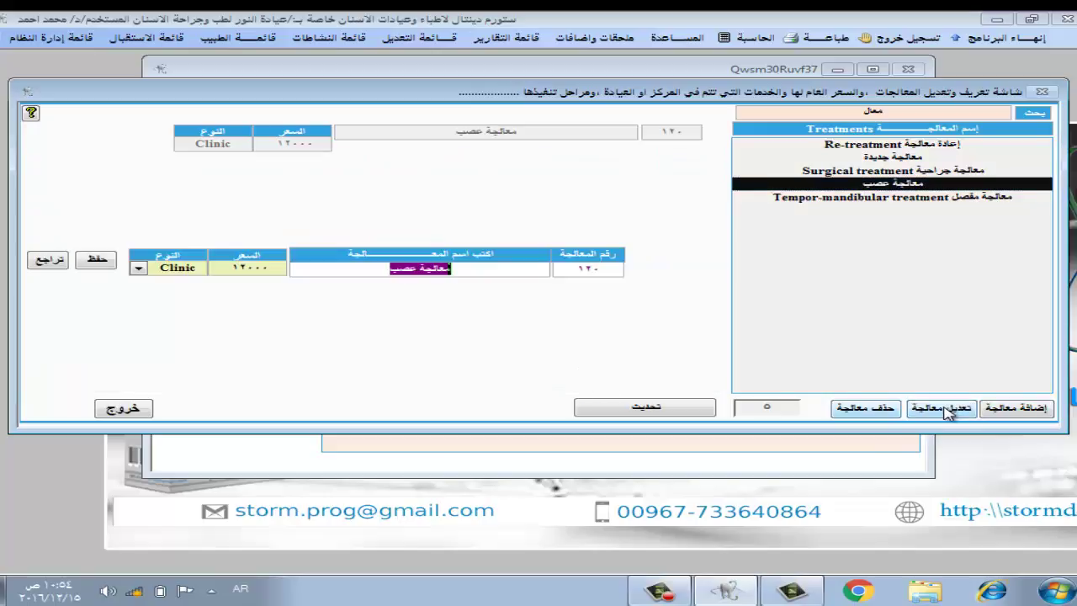
left_click(365, 267)
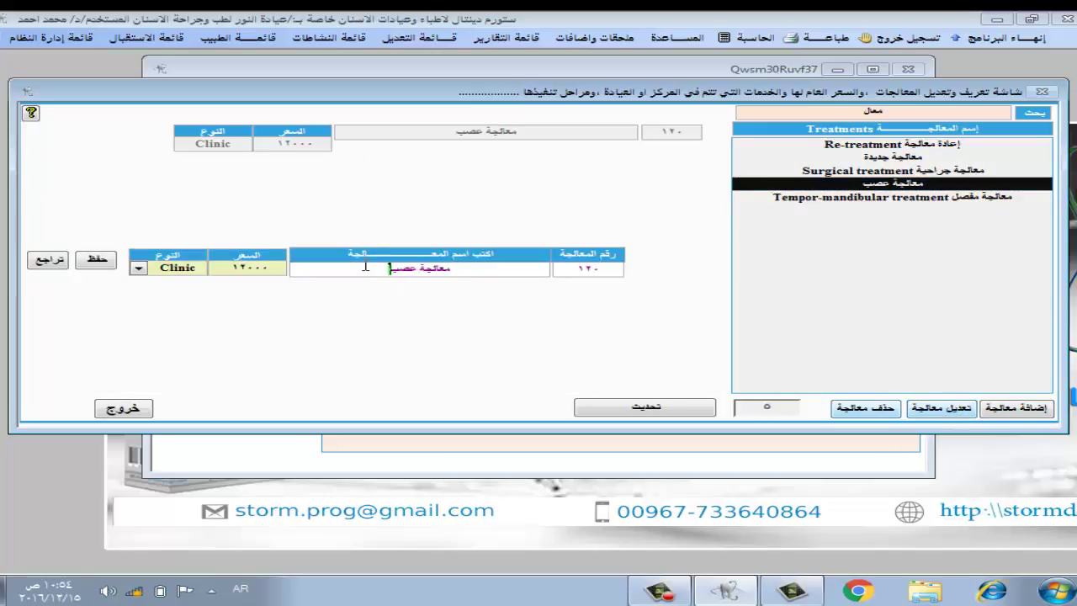
double_click(232, 267)
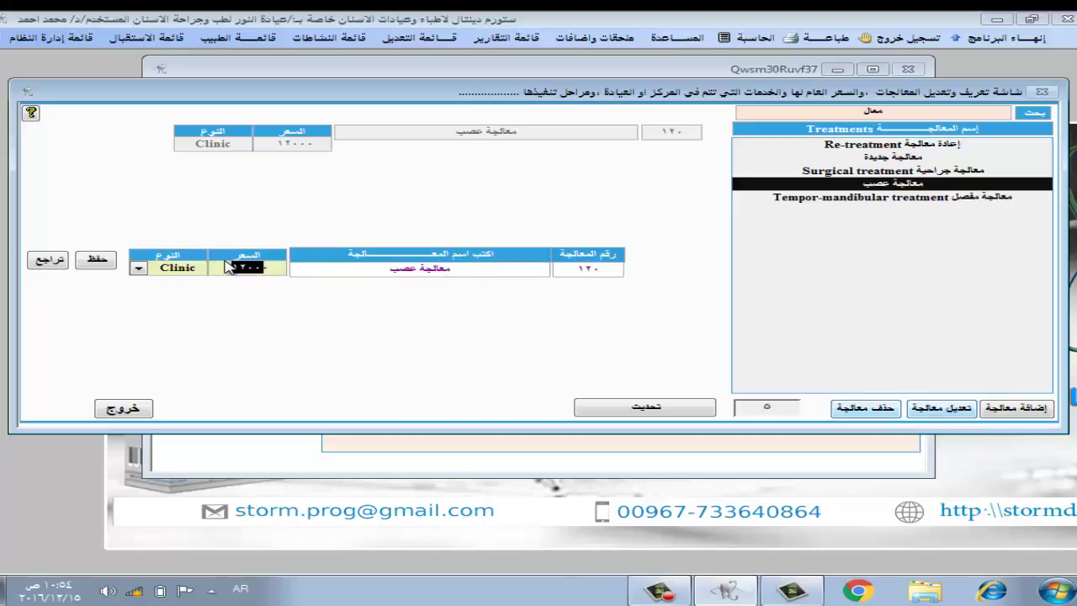
left_click(43, 261)
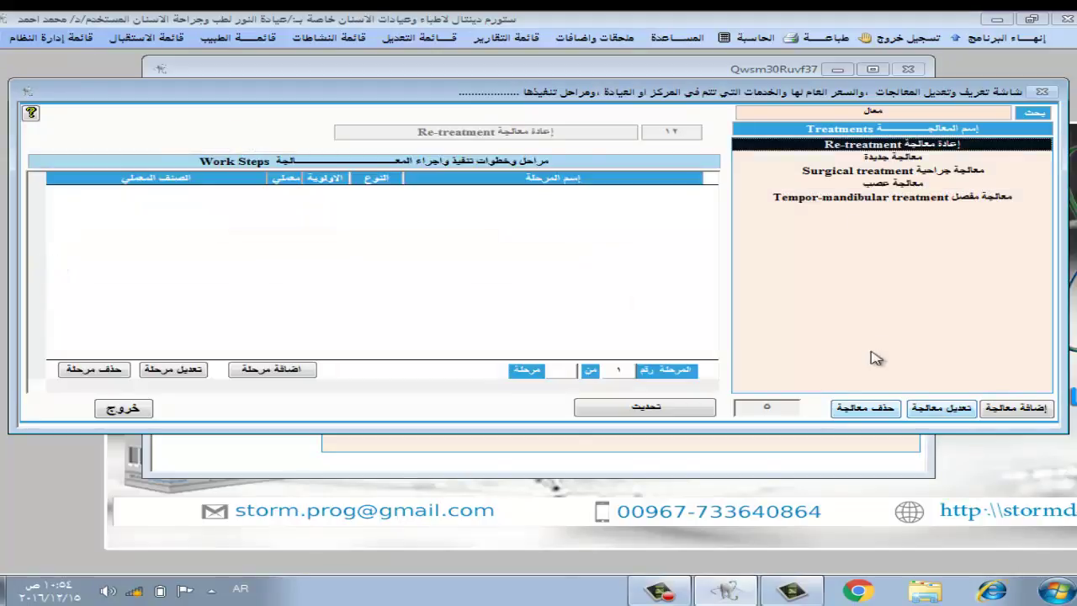
left_click(901, 158)
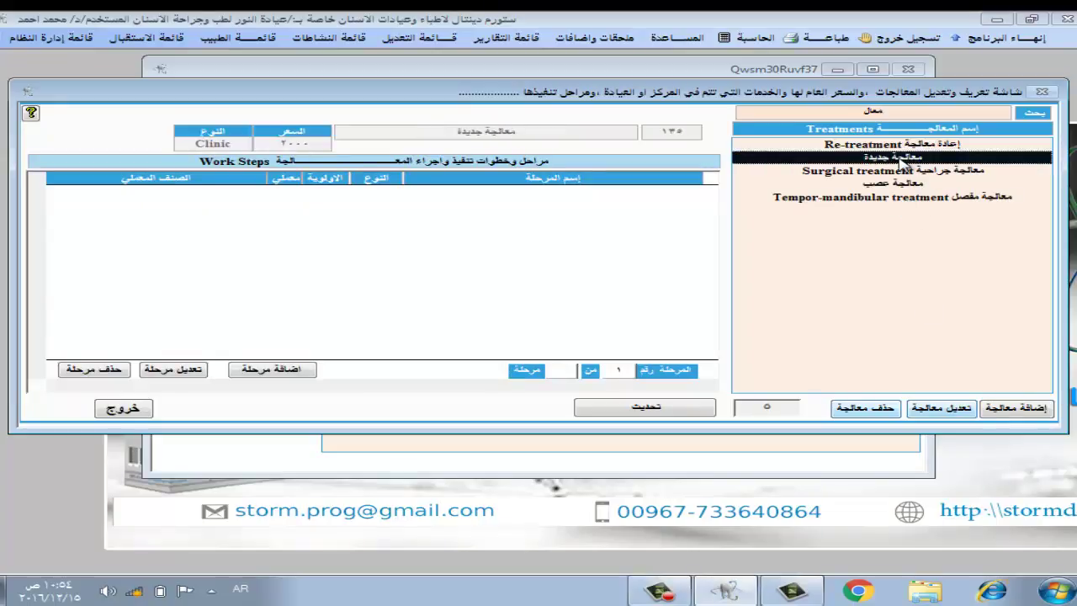
left_click(859, 407)
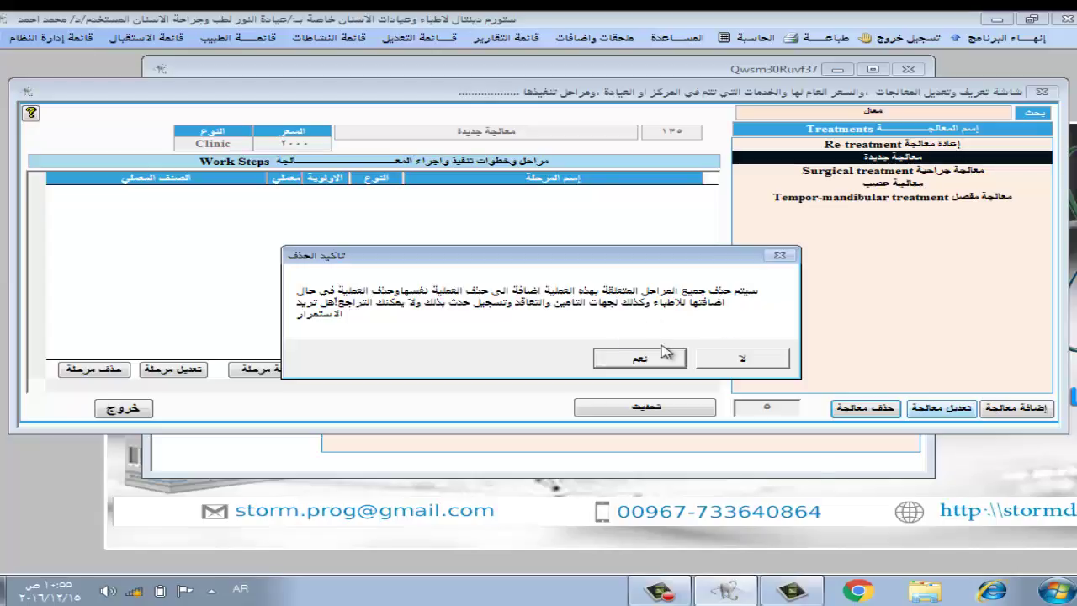
Step: Confirm deleting معالجة جديدة and clear the 'معال' search to list all 122 treatments
left_click(641, 358)
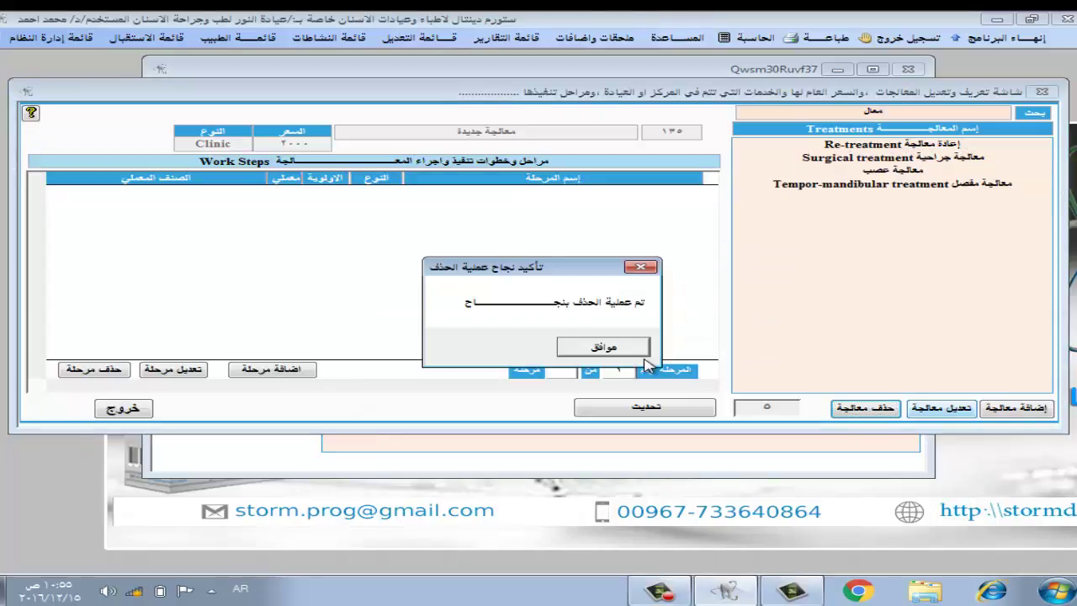
left_click(591, 348)
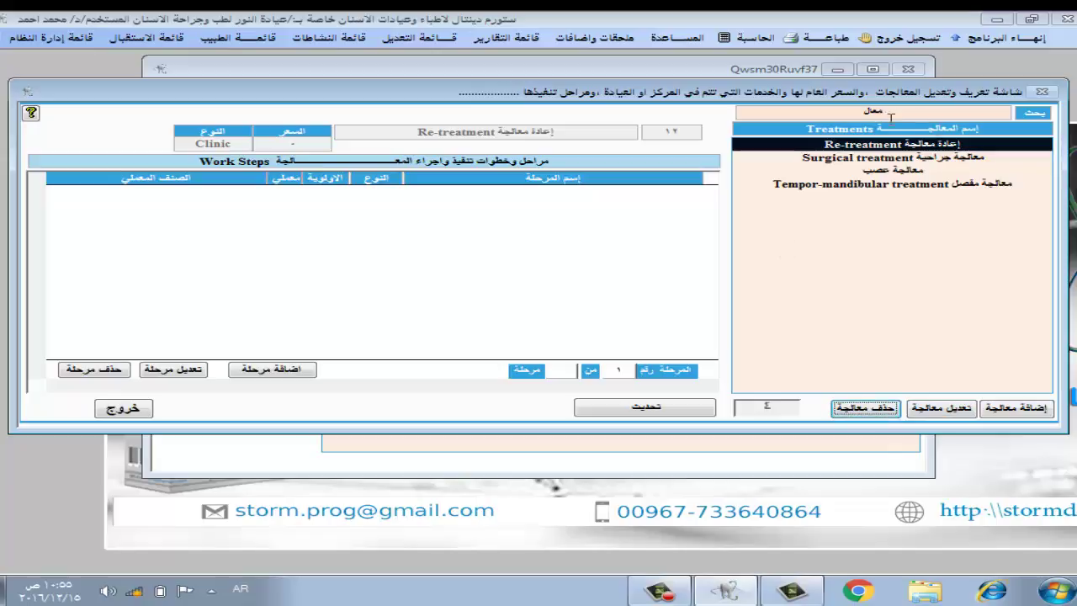
left_click(849, 111)
double_click(848, 111)
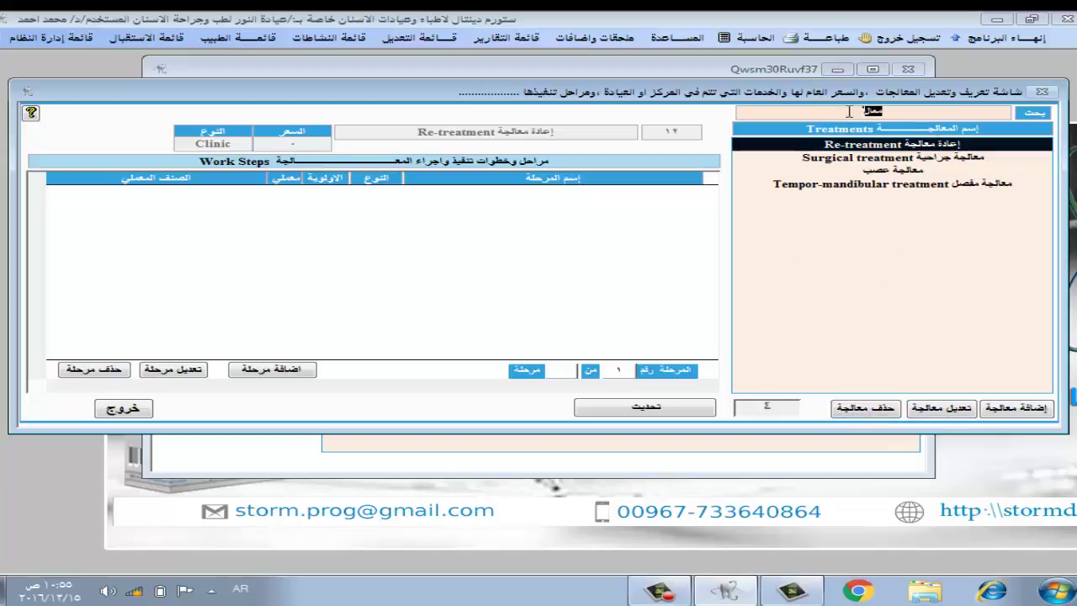
key("BackSpace")
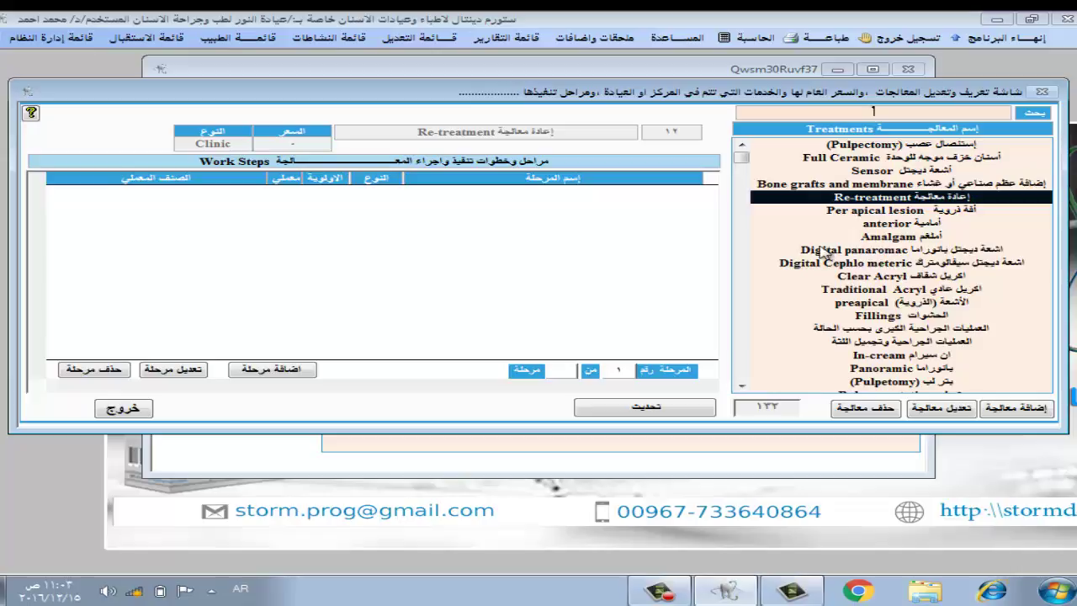
Step: Change Pulpectomy's price from 5500 to 1000 and save it
left_click(867, 145)
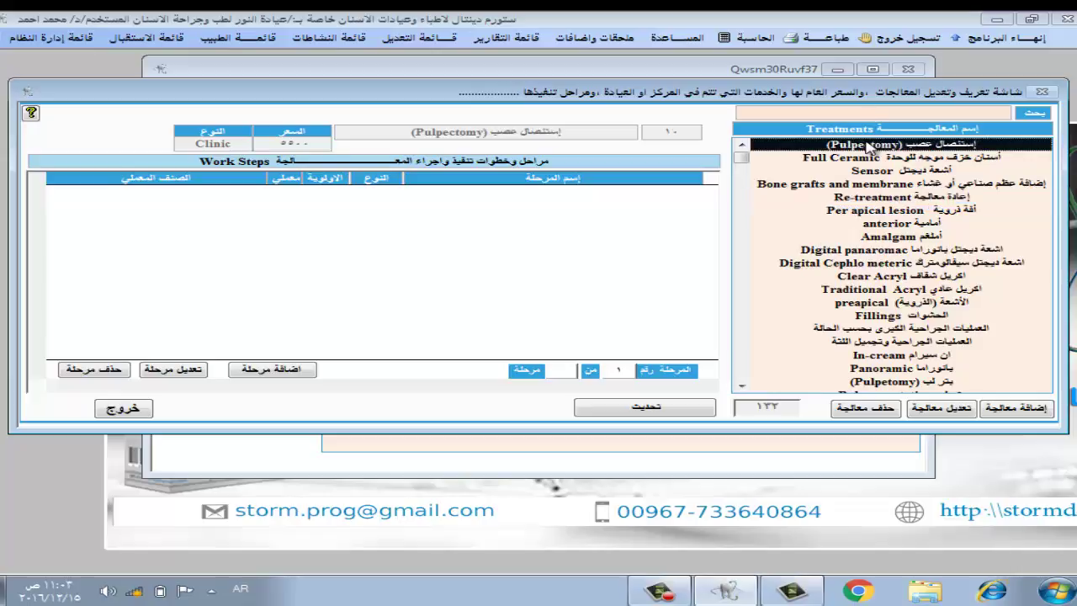
left_click(951, 411)
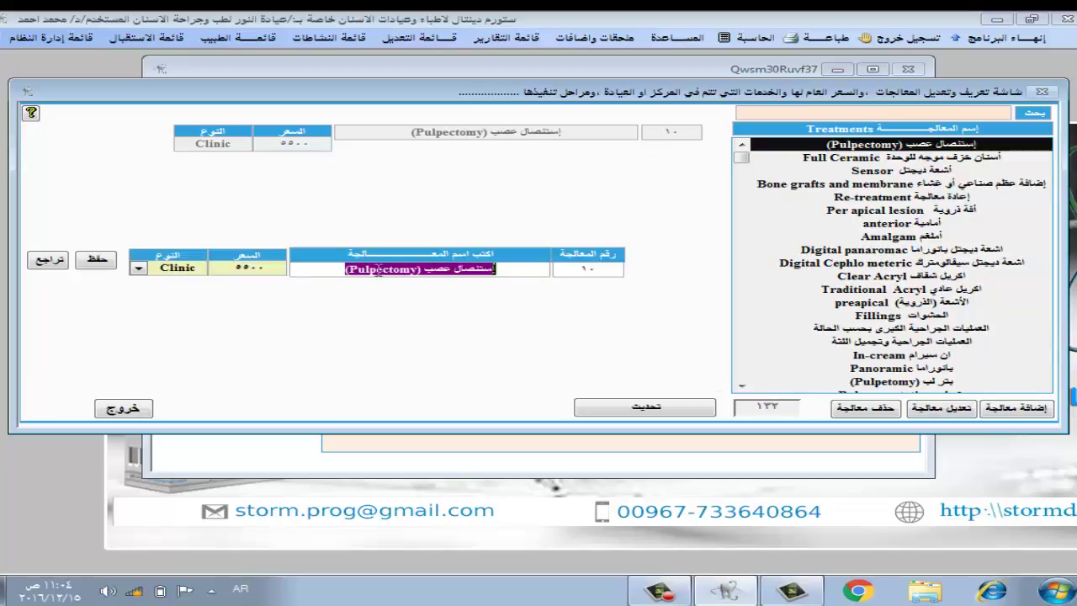
left_click(457, 268)
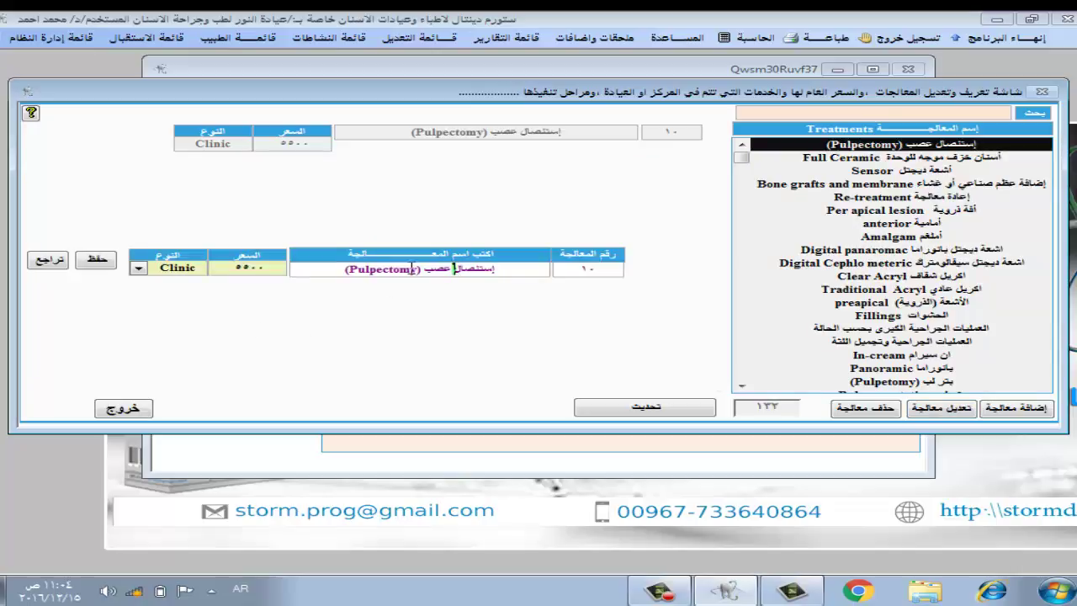
double_click(249, 267)
type("1000")
key("Tab")
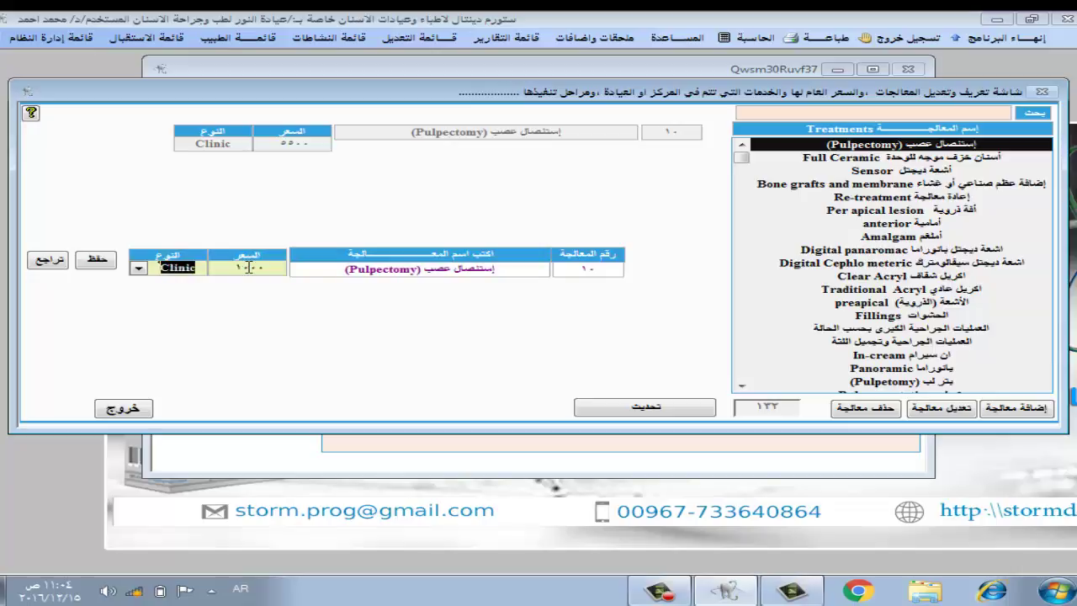
left_click(102, 260)
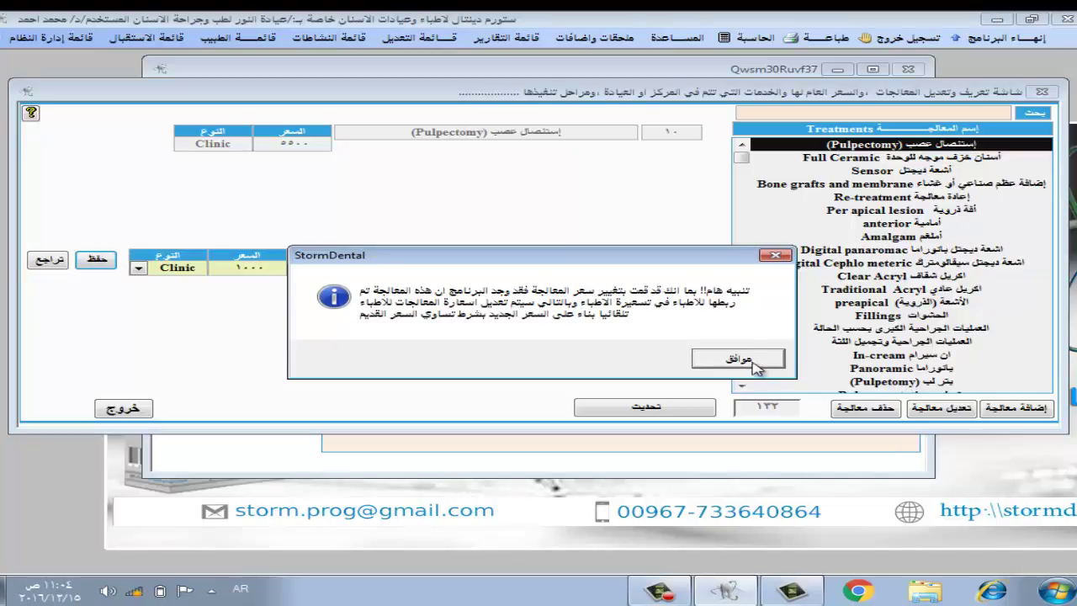
left_click(739, 359)
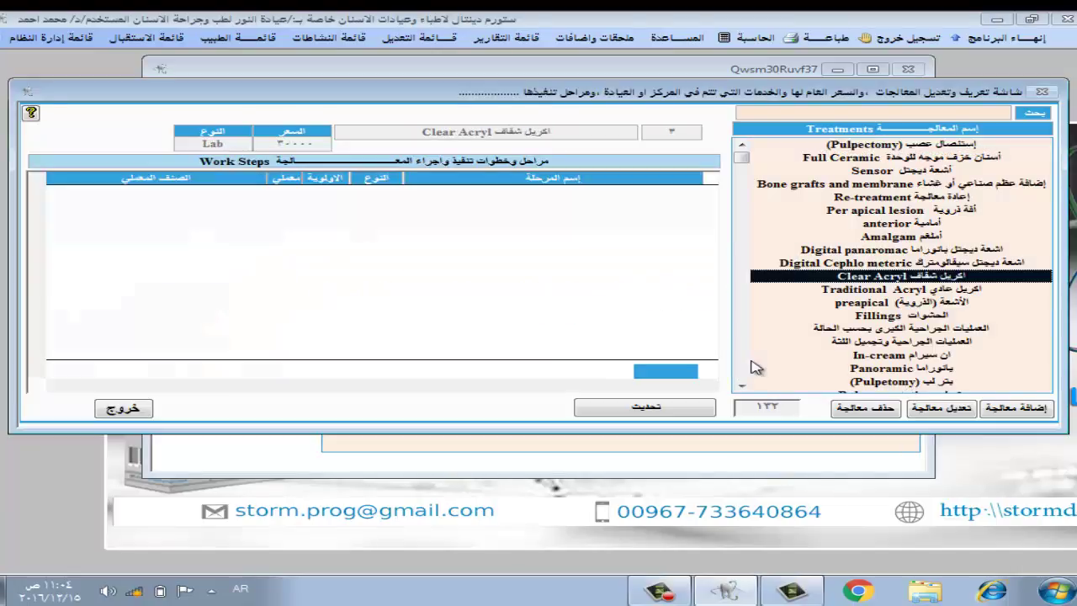
Step: Change Full Ceramic's price from 10000 to 1500 and save it
left_click(915, 157)
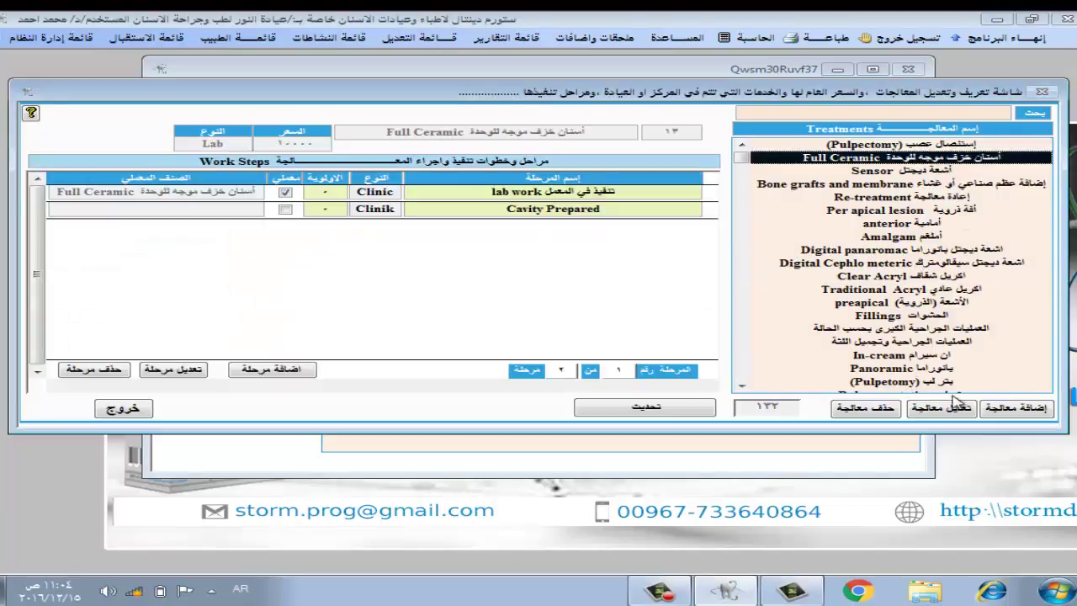
left_click(938, 410)
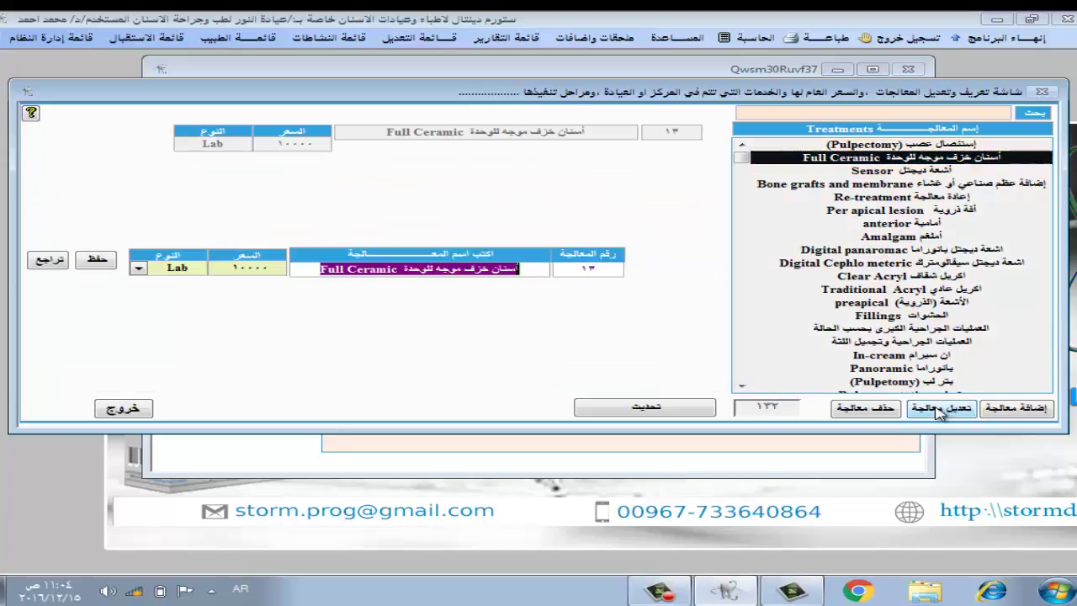
left_click(218, 266)
double_click(218, 265)
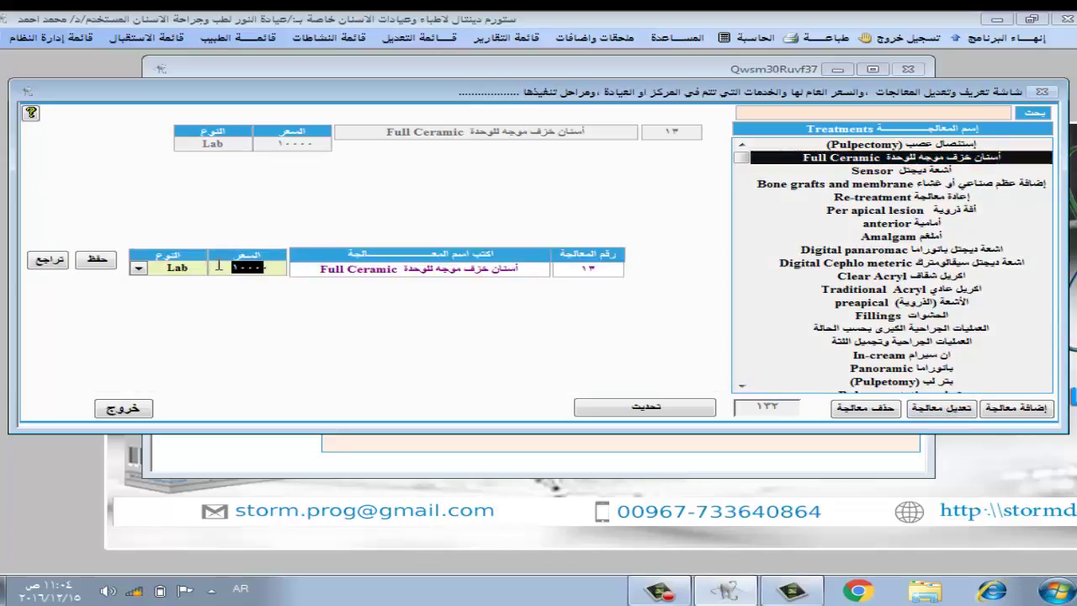
type("150")
left_click(112, 263)
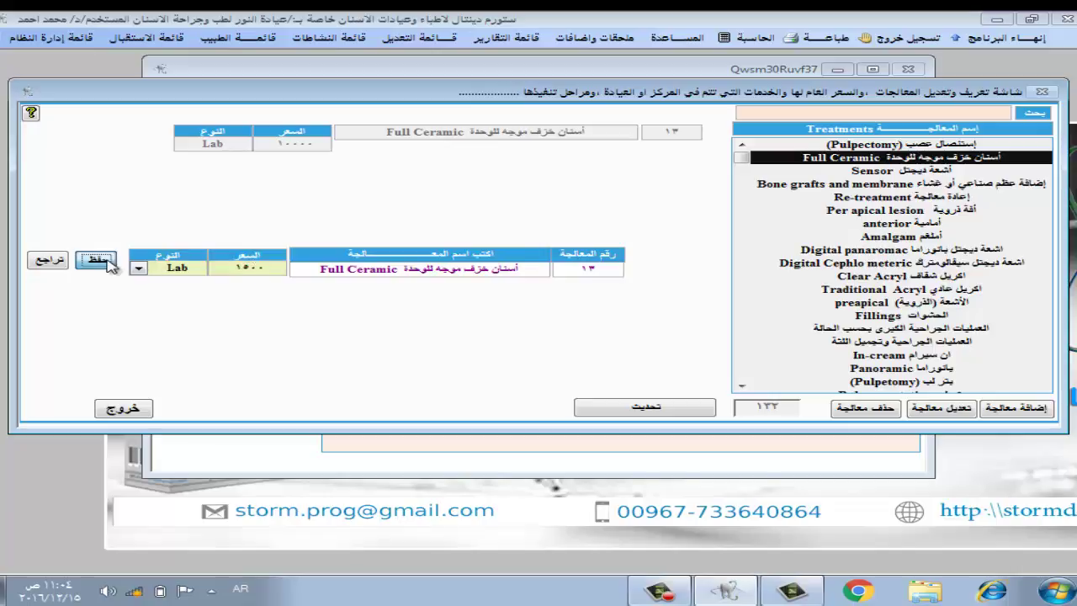
left_click(738, 358)
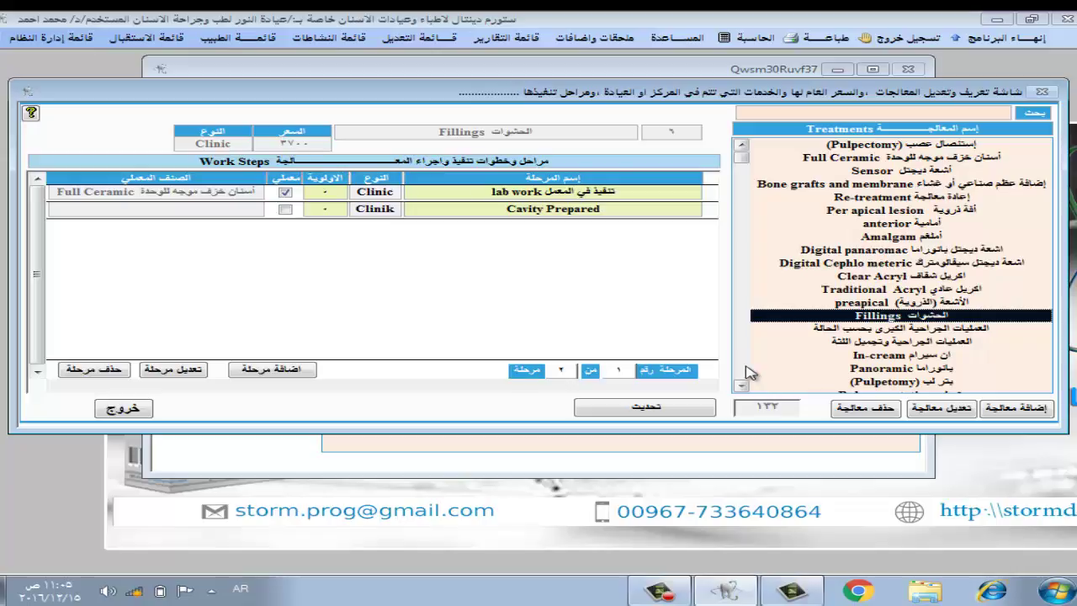
left_click(860, 115)
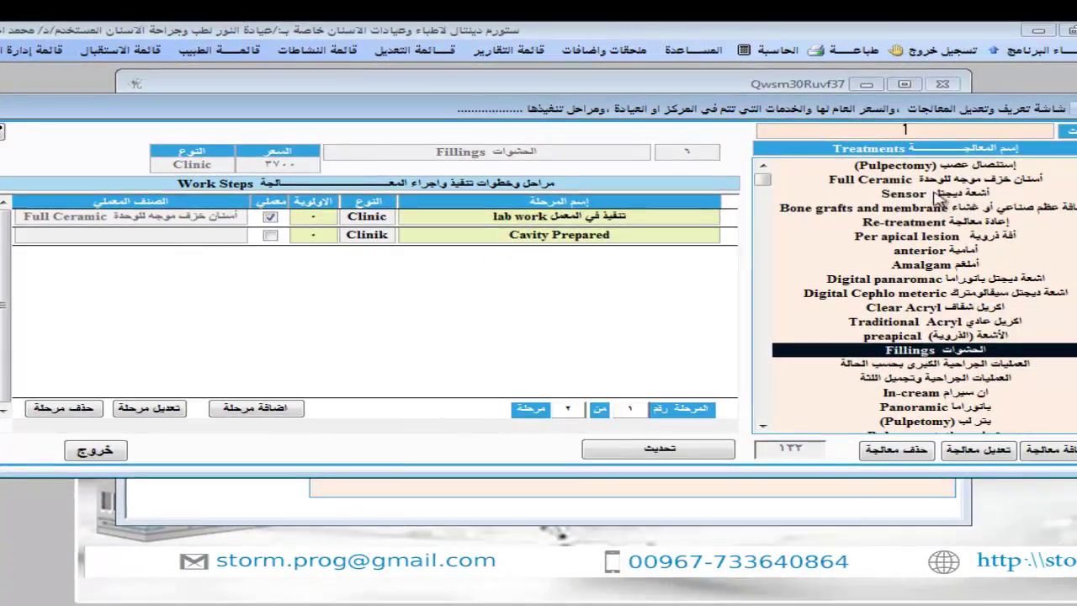
Step: Filter treatments by 'تسو' and show Fissure sealant's details: Clinic, 6500, no steps
type("قلع")
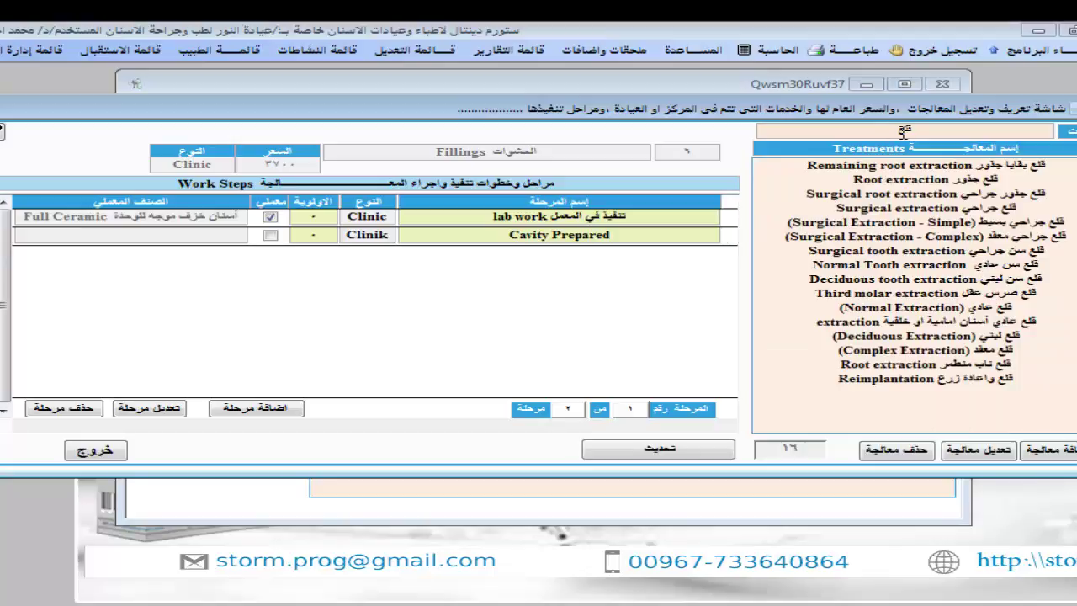
double_click(901, 129)
type("تسو")
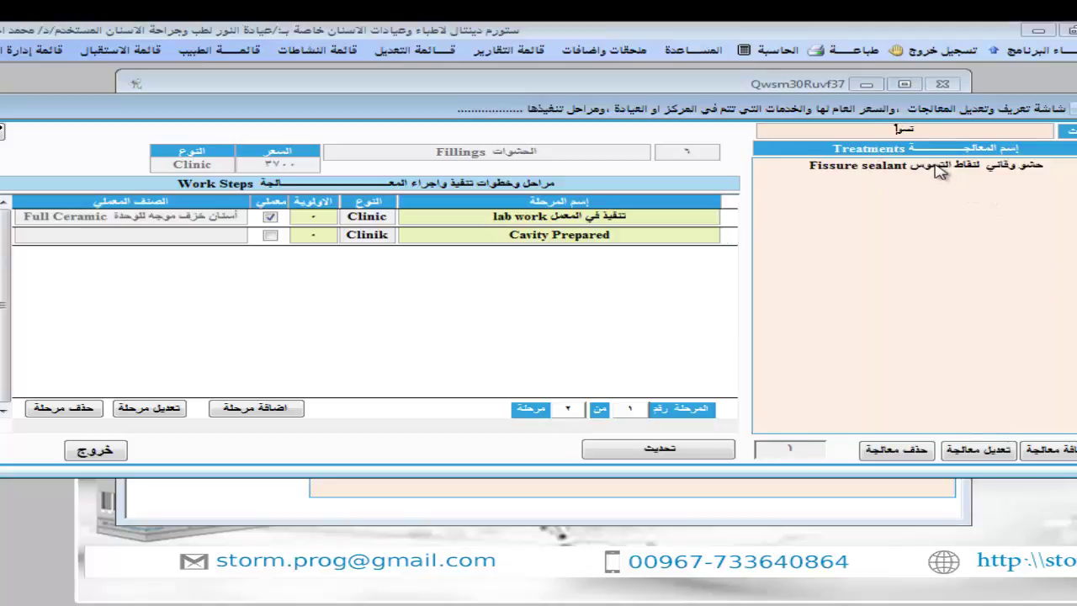
left_click(939, 168)
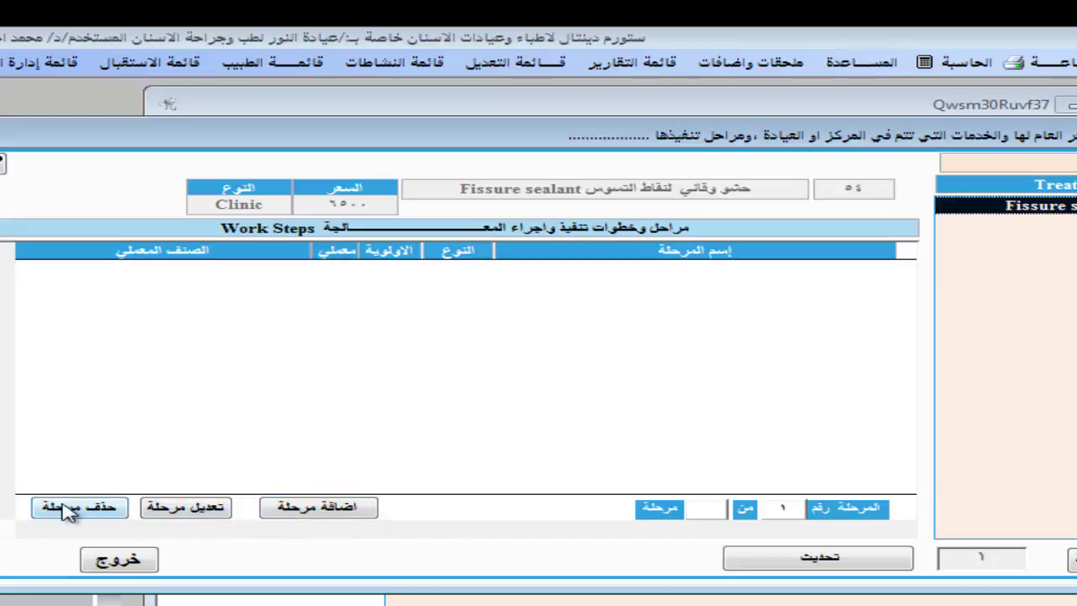
Step: Add UCD as Fissure sealant's first Clinic-type work step, shown as step 1 of 1
left_click(332, 507)
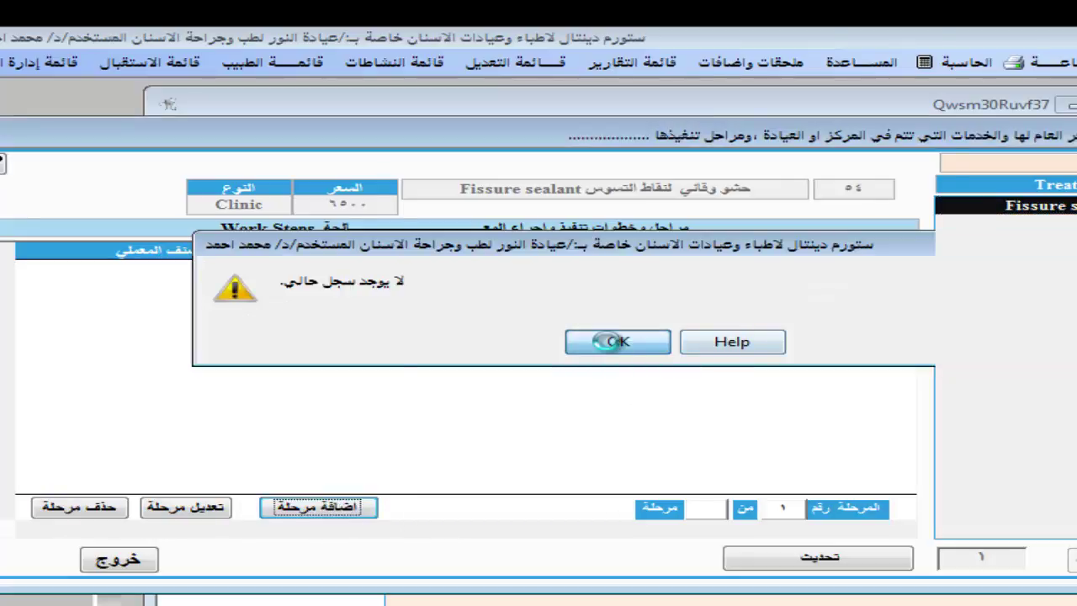
left_click(606, 341)
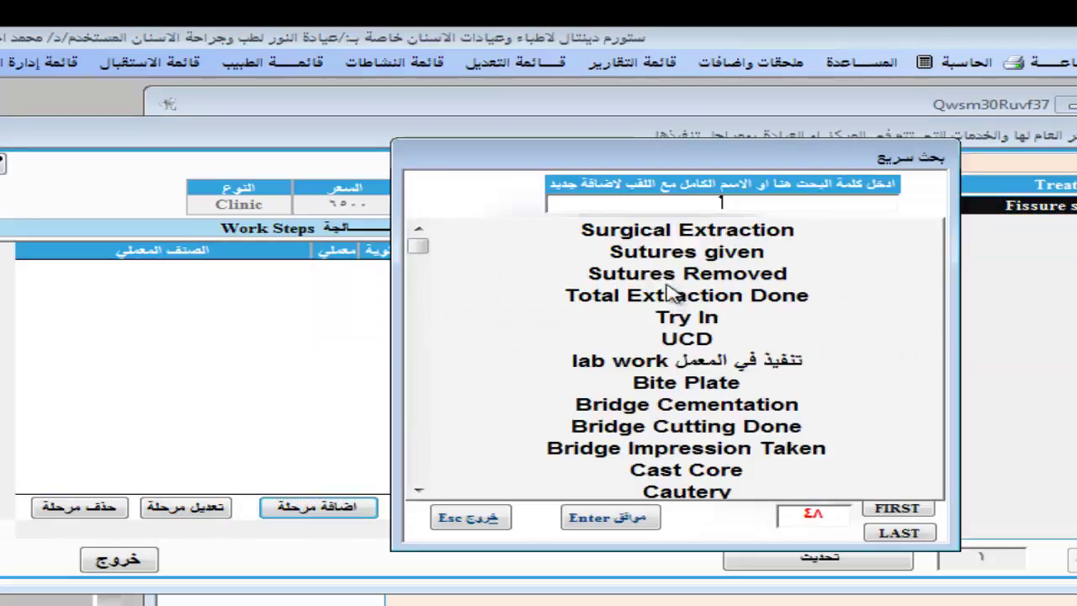
left_click(688, 317)
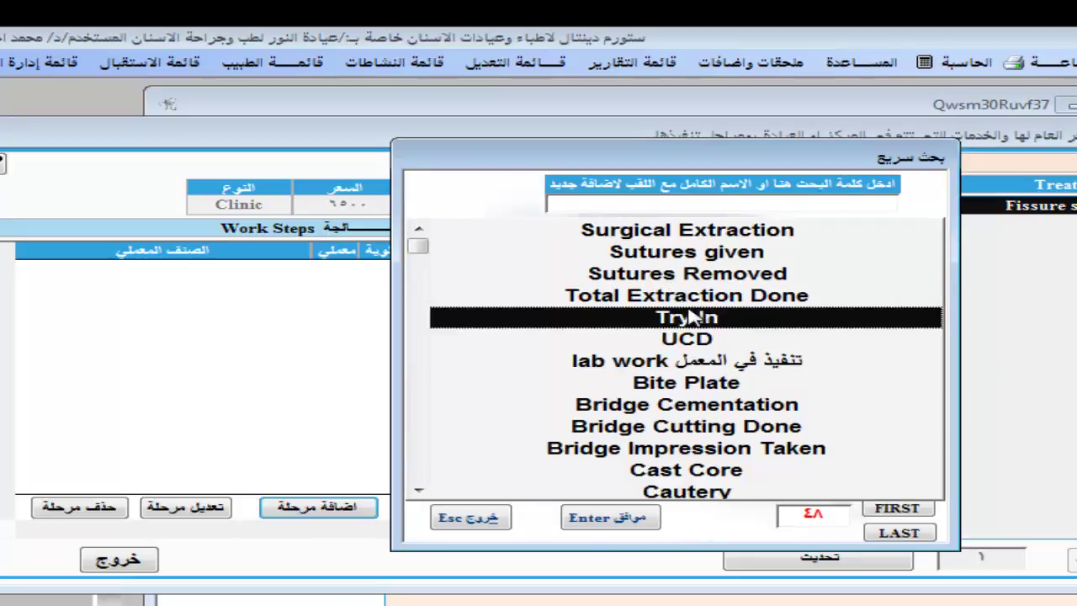
left_click(418, 491)
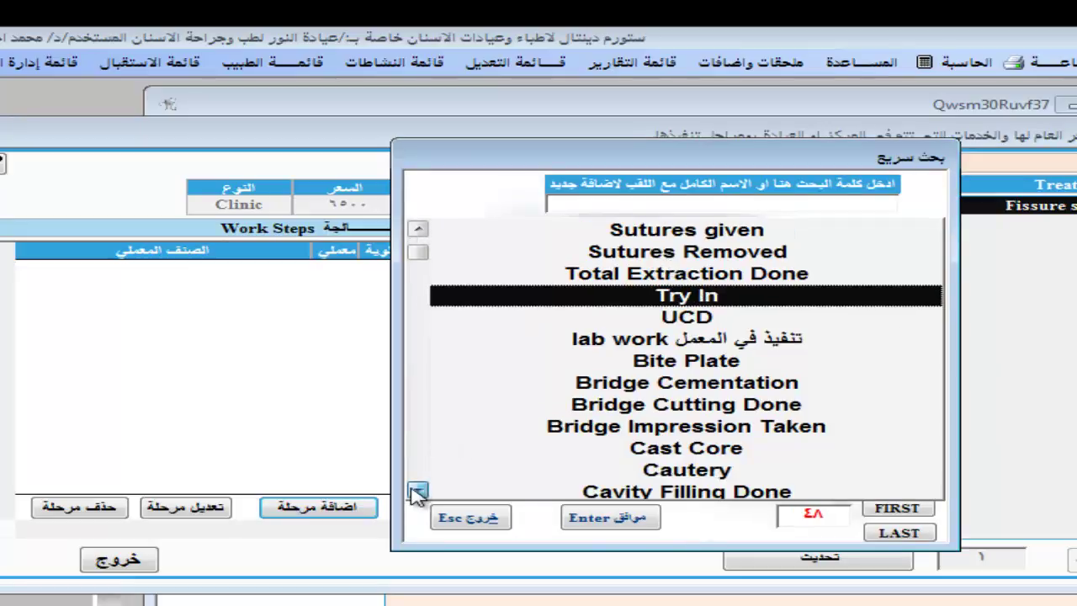
left_click(418, 490)
left_click(419, 491)
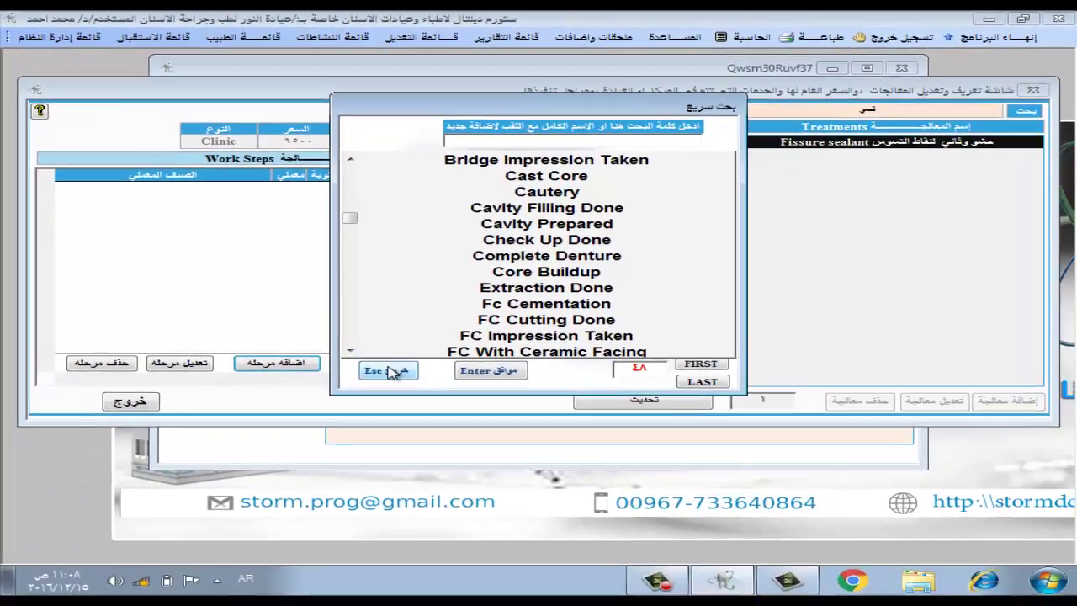
left_click(411, 414)
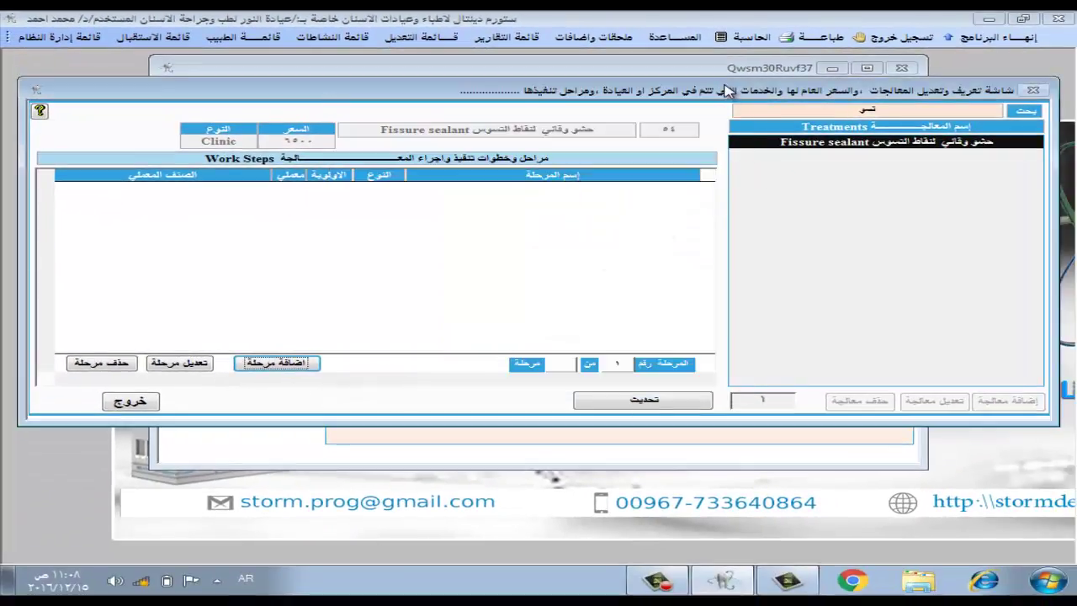
left_click_drag(725, 90, 310, 136)
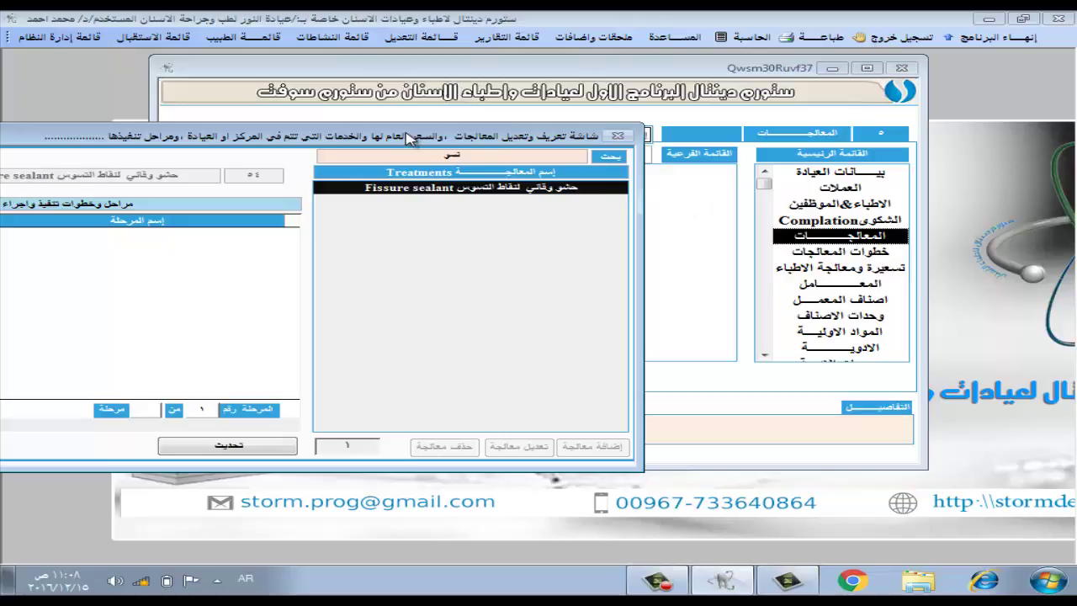
left_click_drag(410, 137, 856, 99)
left_click(302, 370)
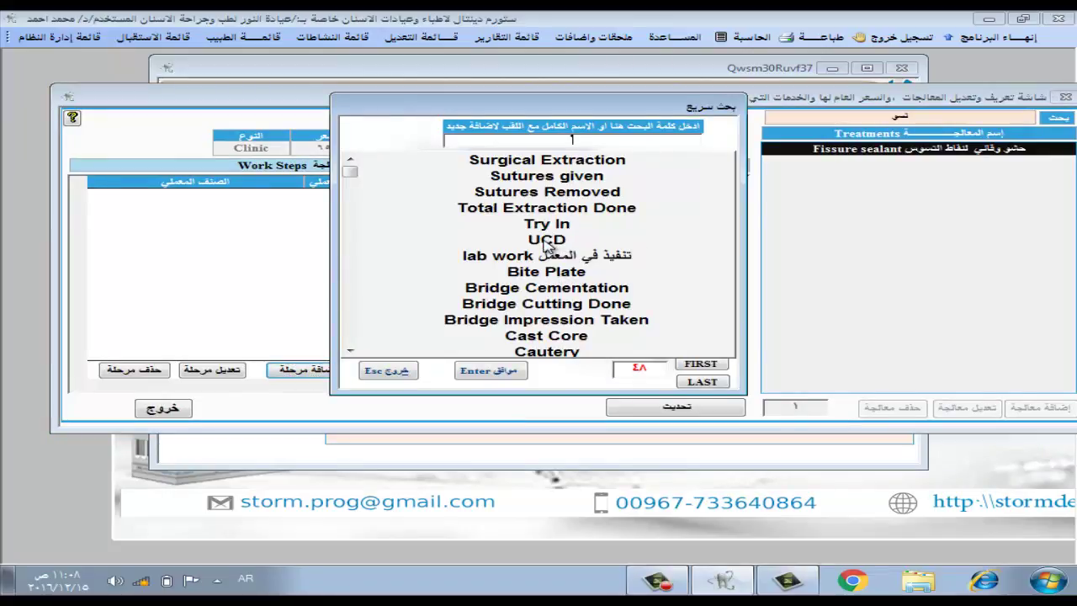
left_click(547, 240)
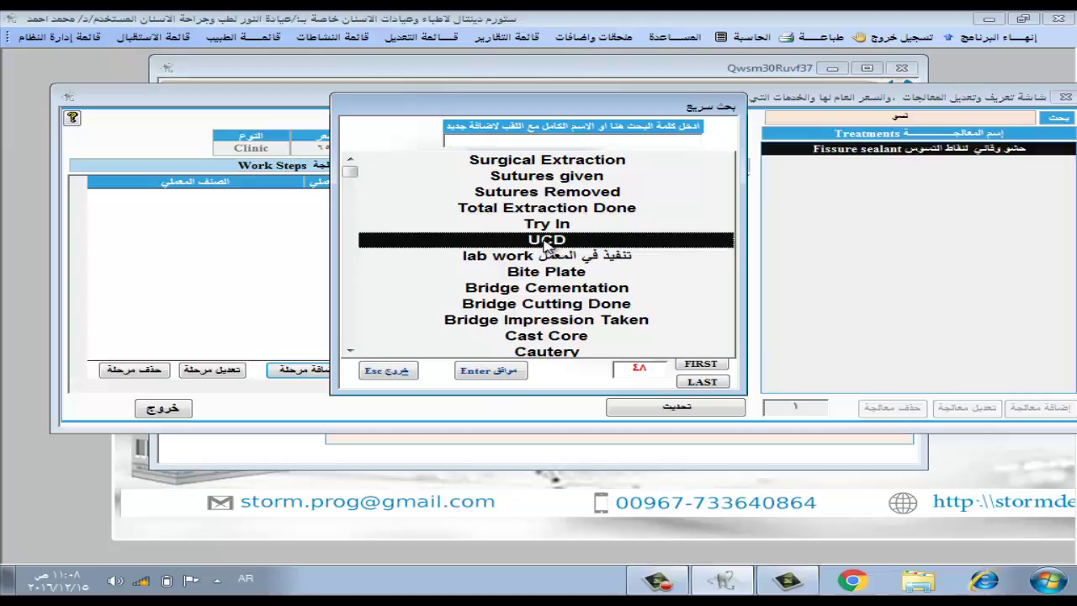
double_click(524, 239)
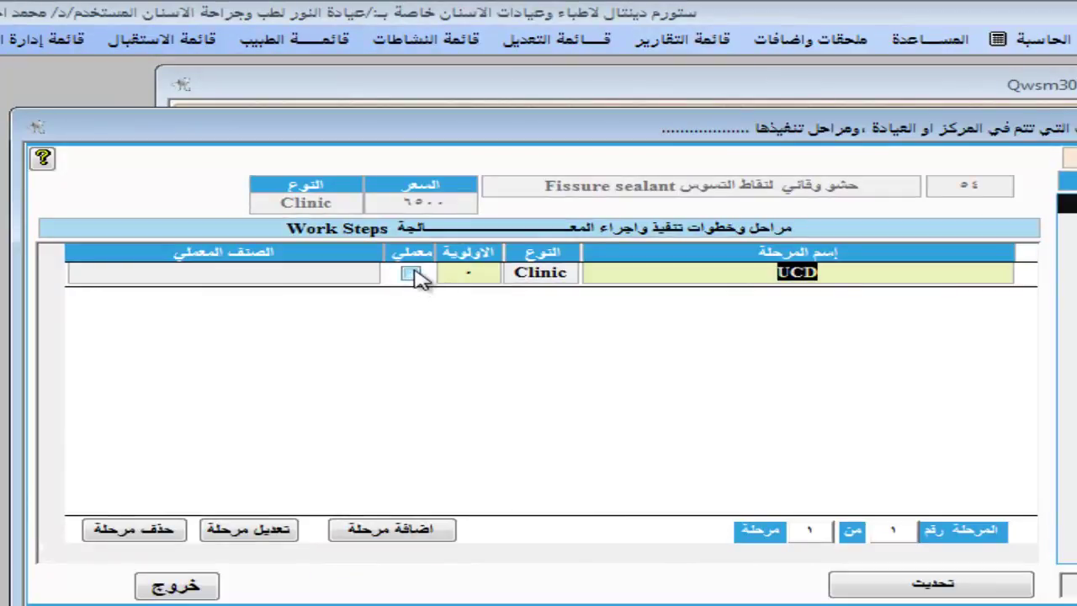
left_click(411, 273)
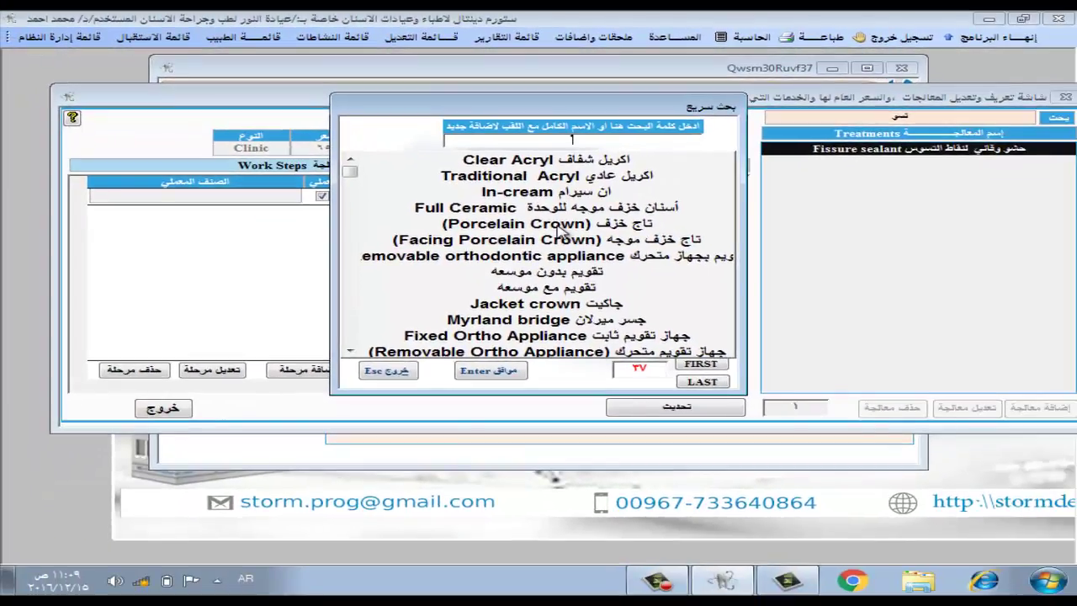
left_click(385, 370)
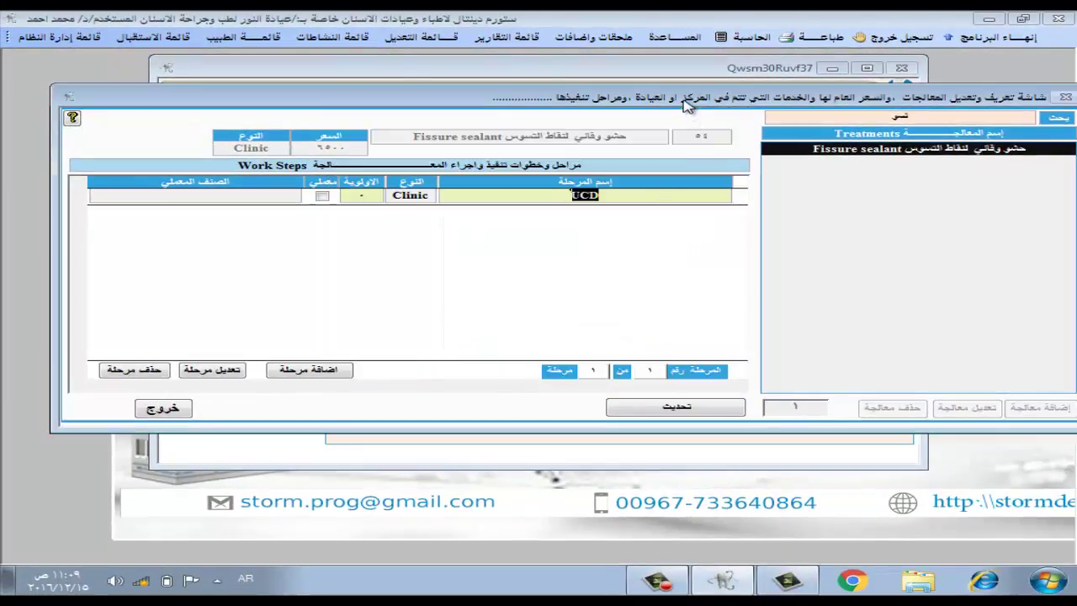
left_click_drag(686, 105, 317, 136)
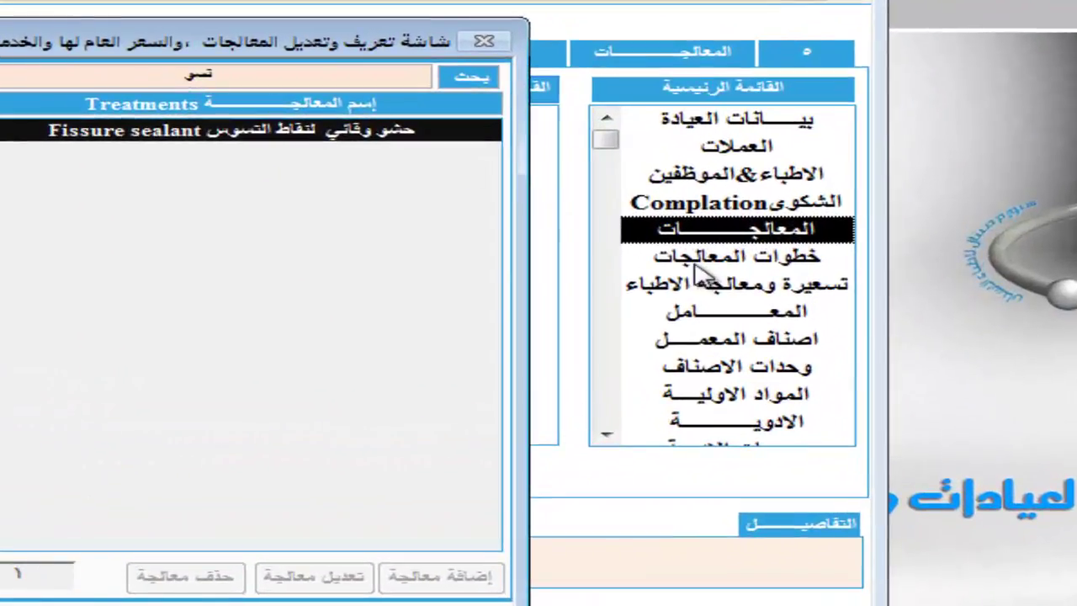
left_click(733, 348)
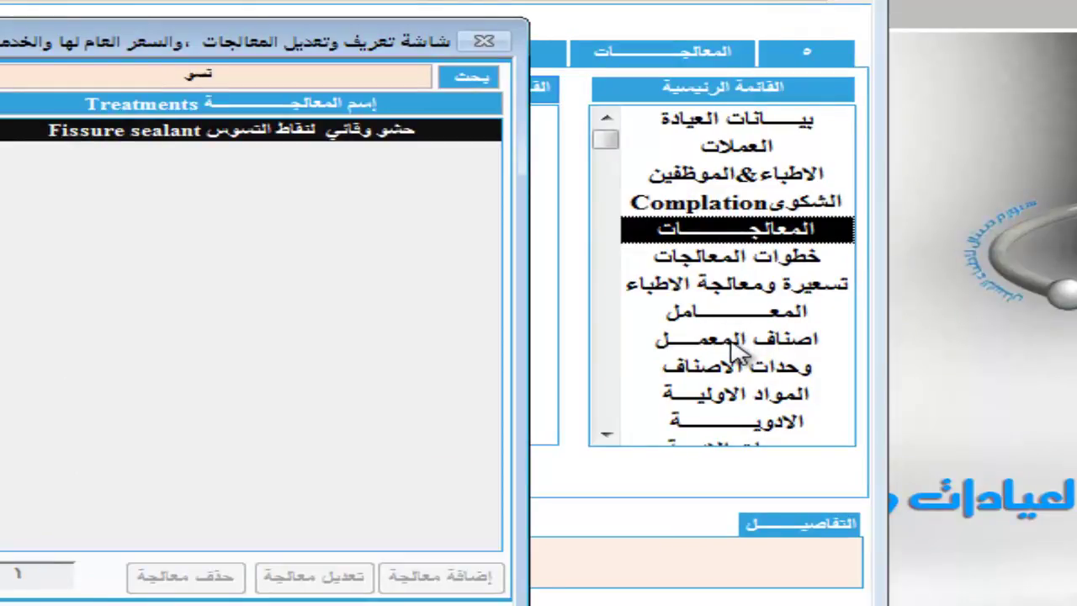
left_click(734, 348)
left_click(734, 348)
left_click(734, 348)
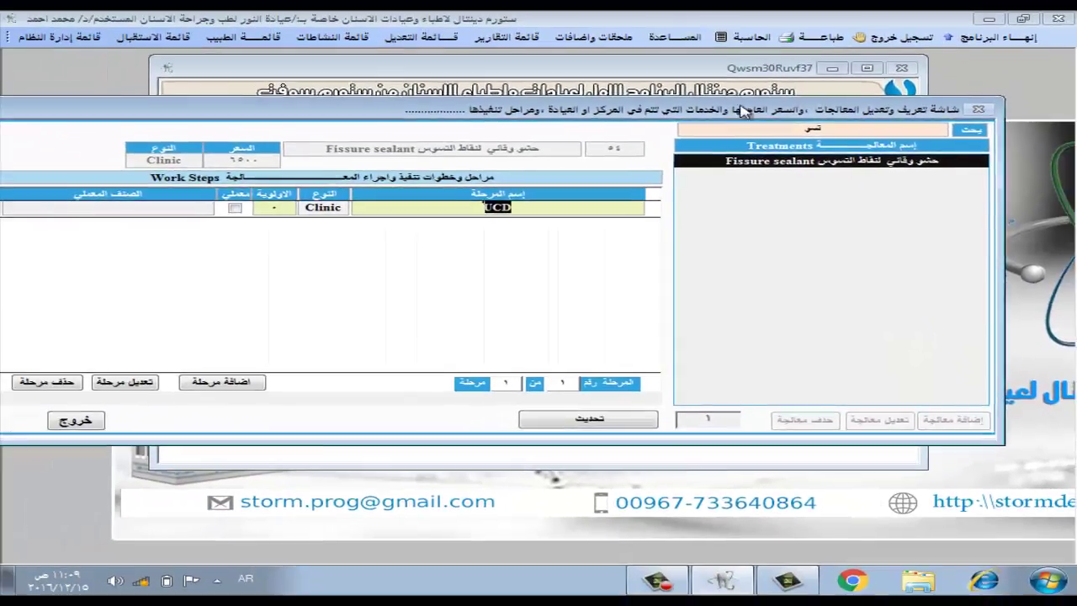
left_click_drag(743, 109, 895, 89)
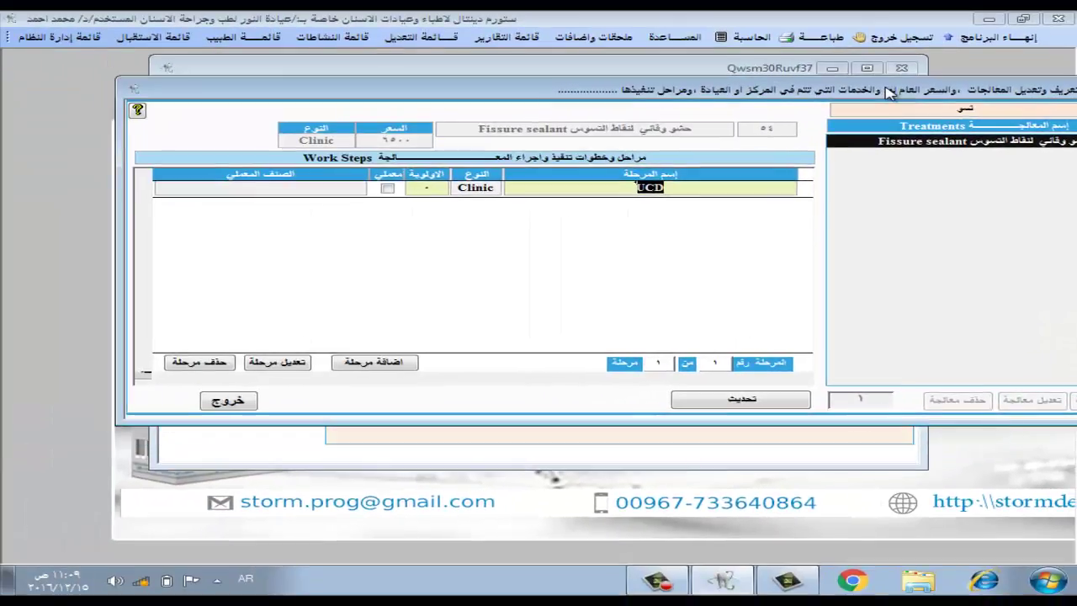
Step: Add a lab work step linked to Clear Acryl and a Try In step to Fissure sealant
left_click(380, 364)
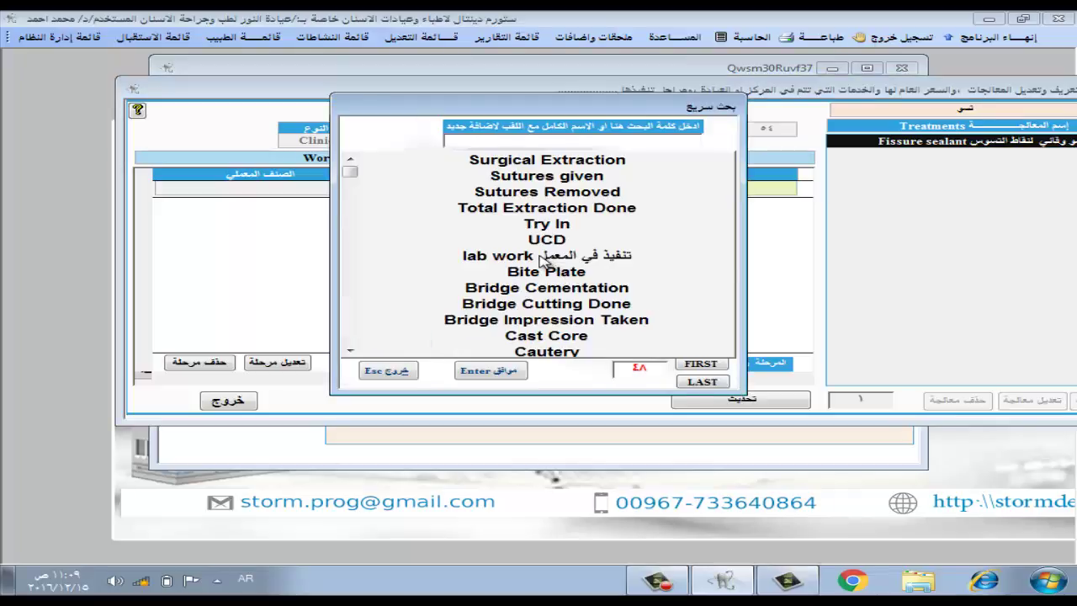
double_click(541, 257)
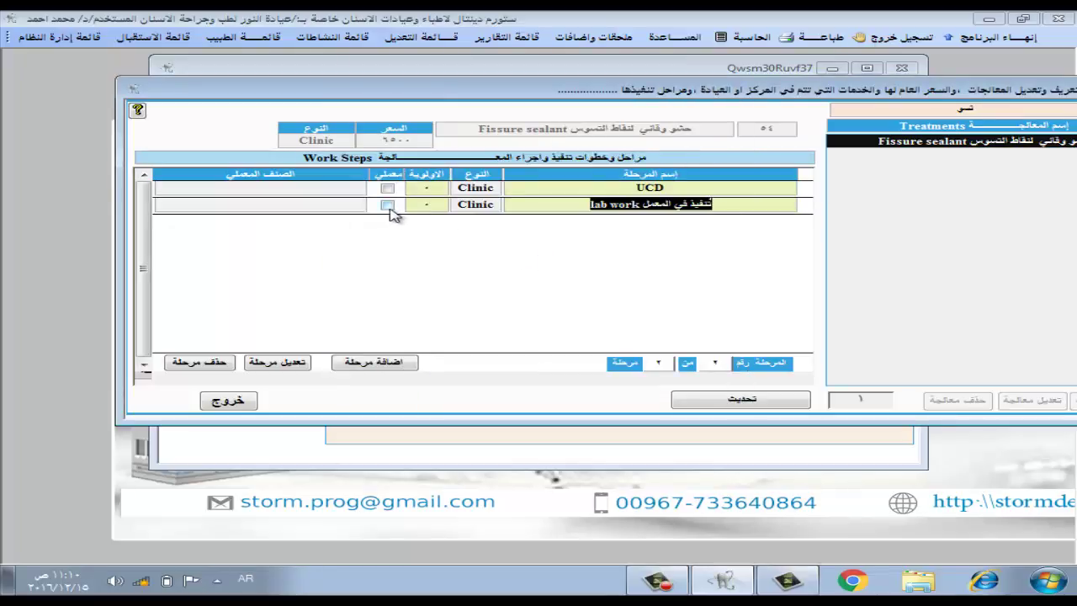
left_click(385, 205)
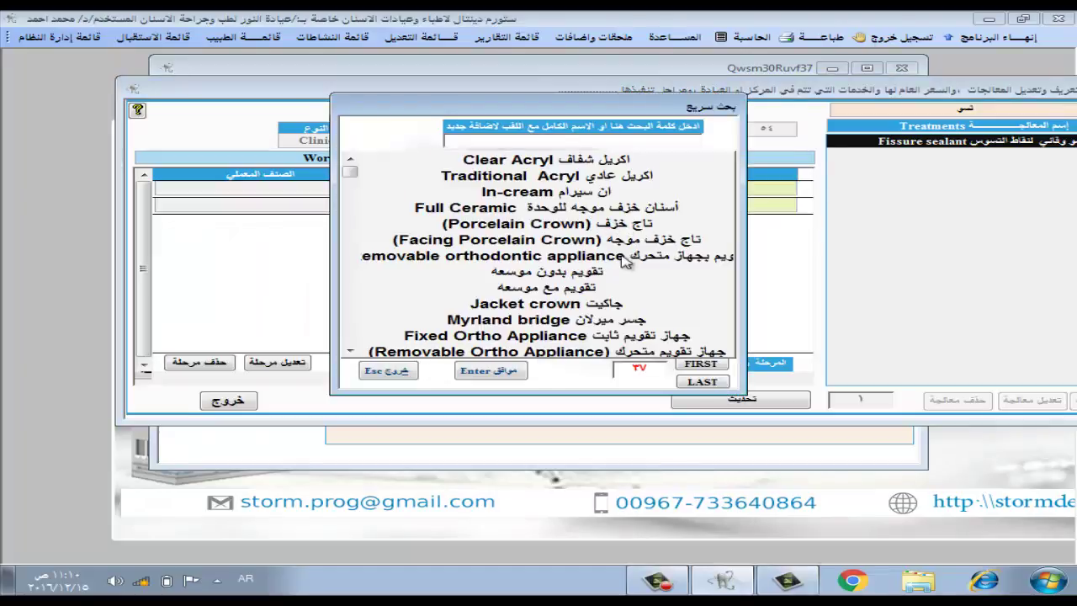
left_click(525, 161)
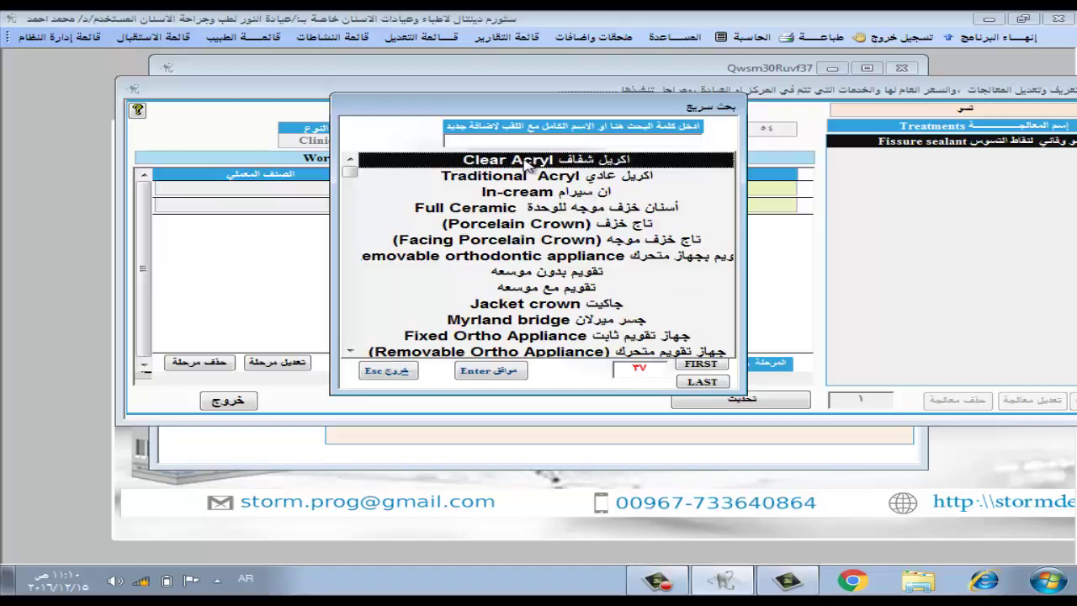
double_click(525, 161)
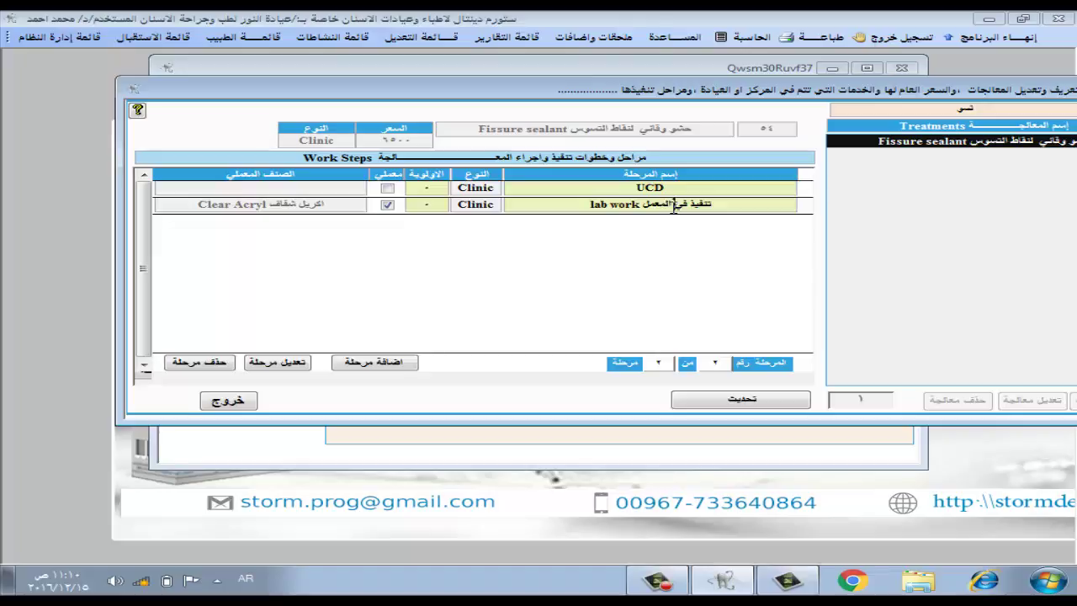
left_click(275, 362)
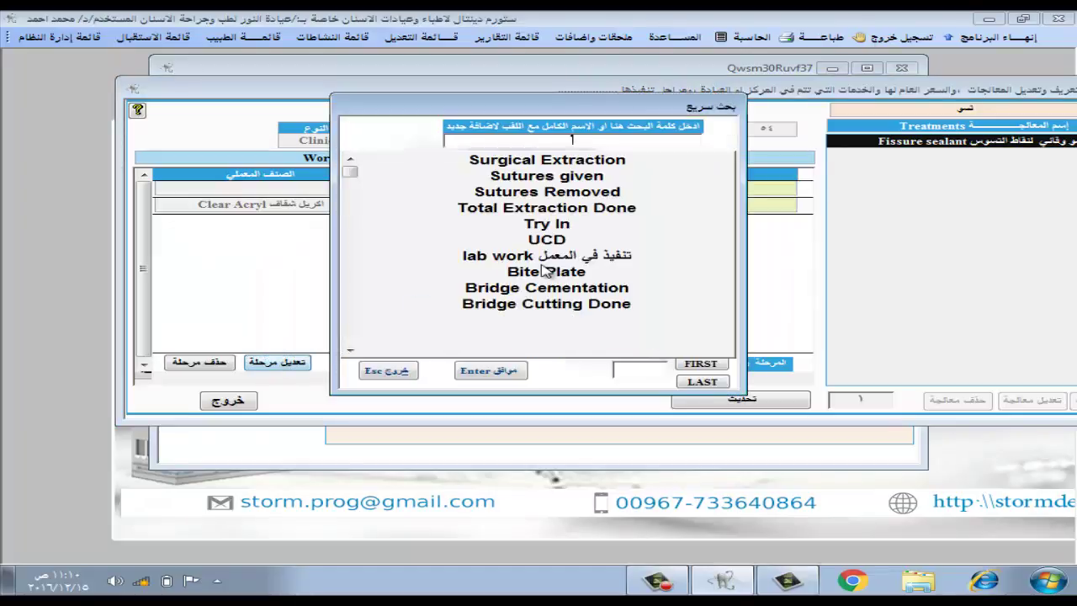
left_click(547, 224)
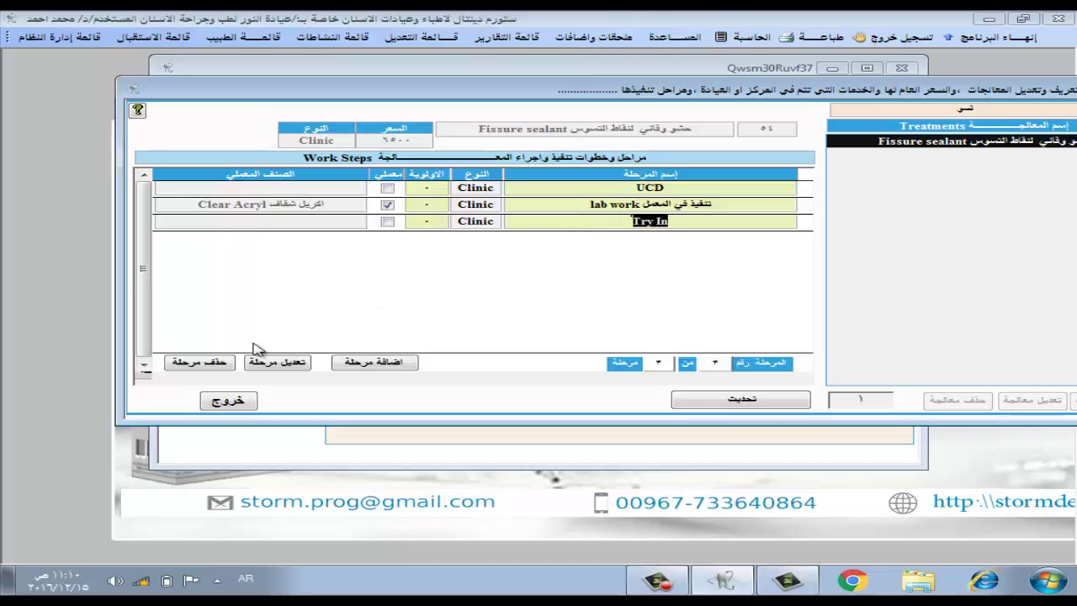
Step: Delete the Try In work step, confirming the deletion and its success message
left_click(208, 363)
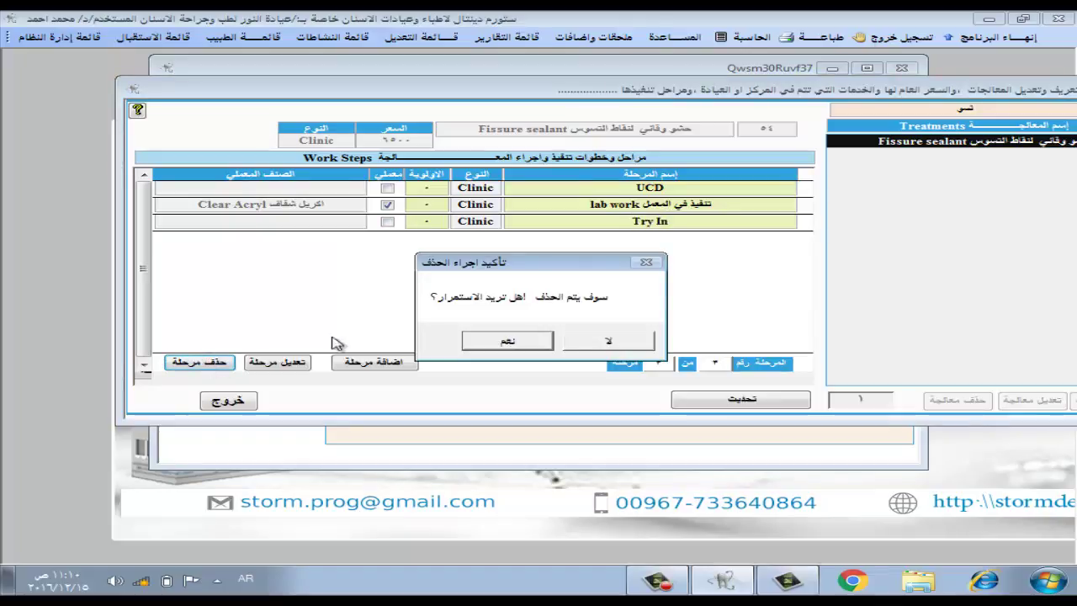
left_click(520, 342)
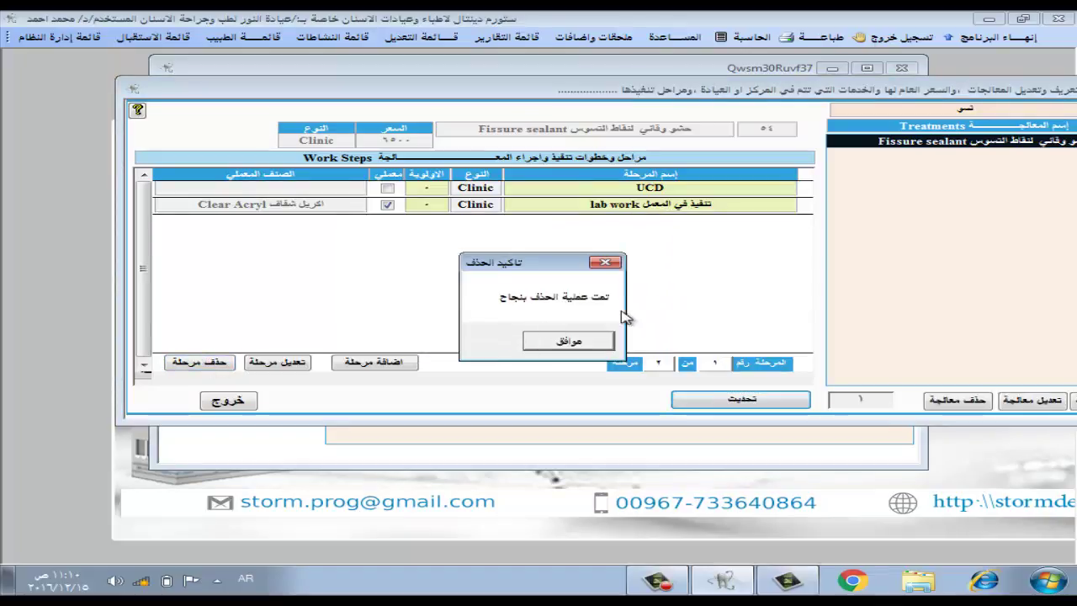
left_click(589, 336)
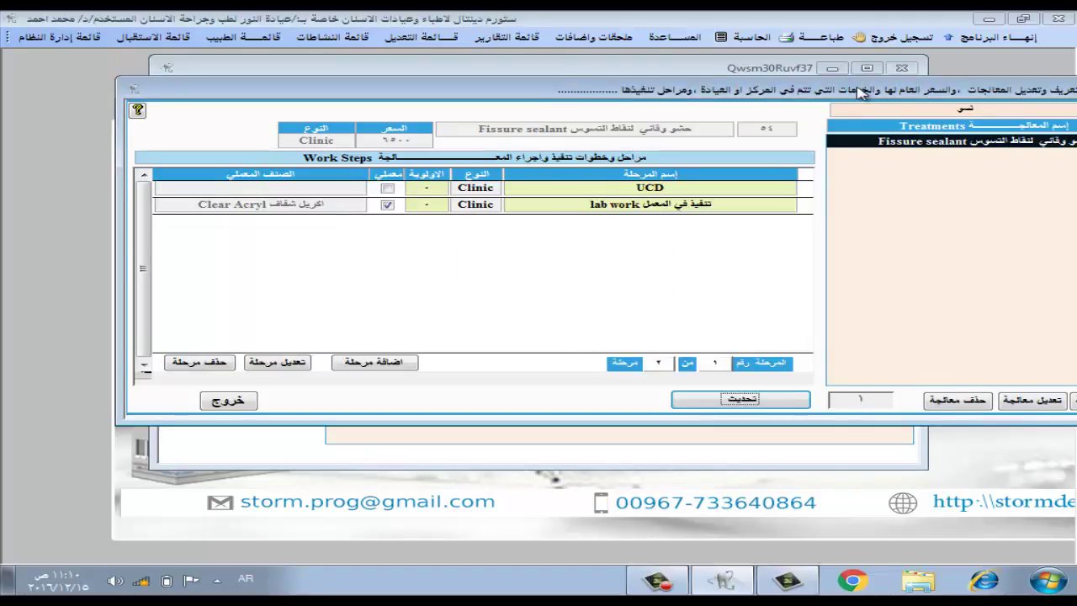
left_click_drag(859, 92, 772, 103)
left_click(867, 120)
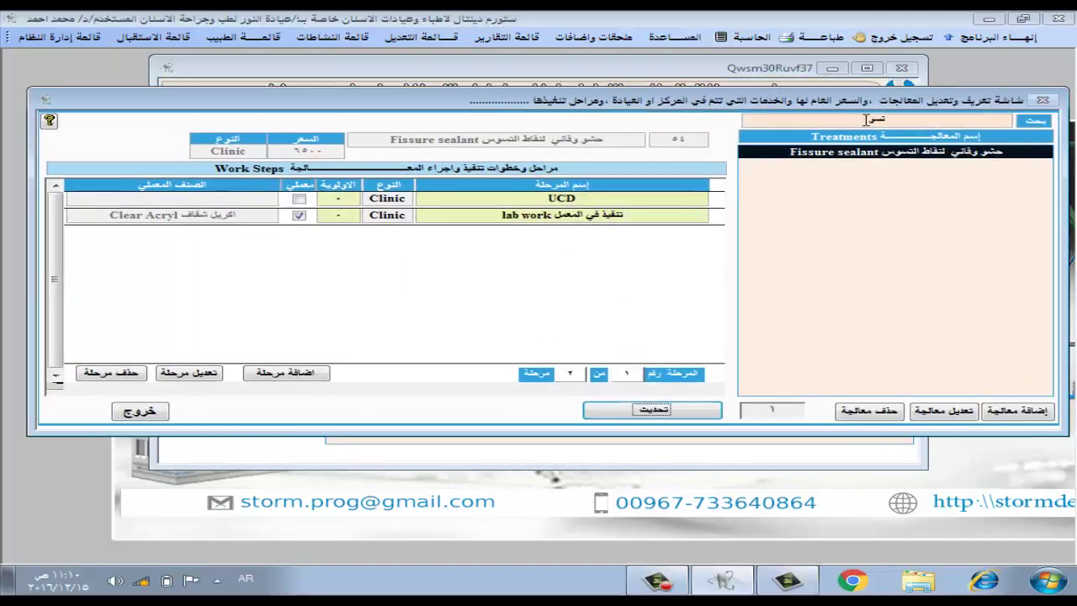
Step: Clear the treatment search, review the تقويم مع موسعه and Scaling treatments, and exit the editor
key("BackSpace")
key("BackSpace")
key("BackSpace")
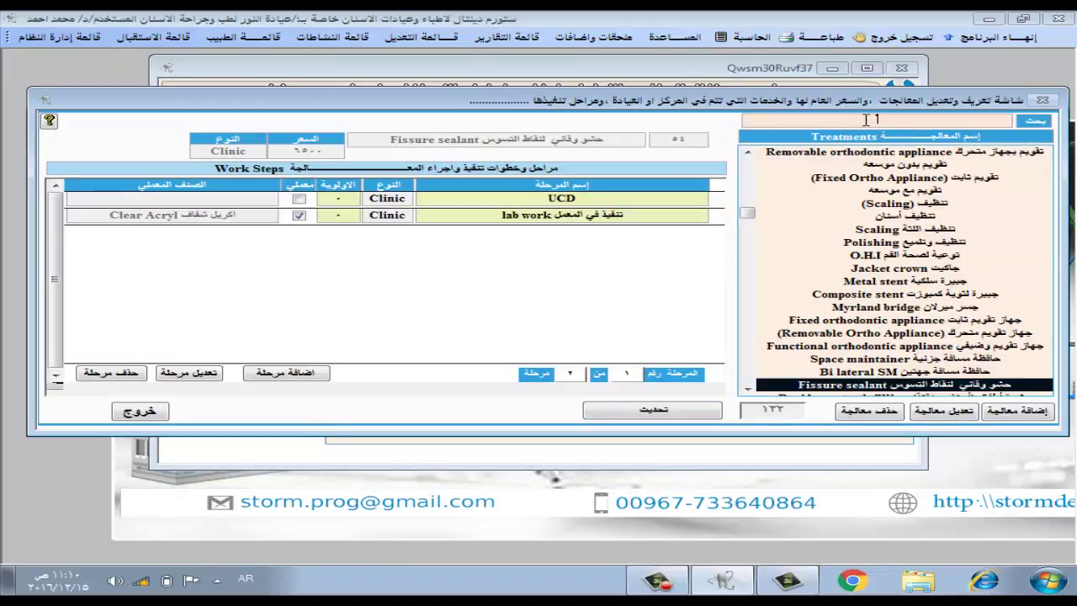
left_click(901, 193)
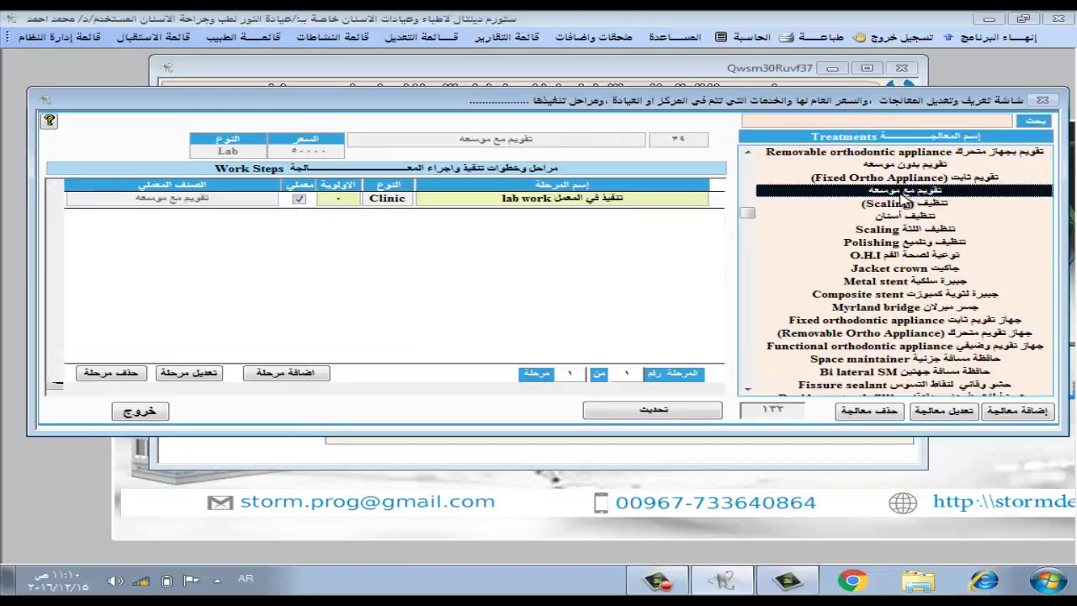
left_click(900, 204)
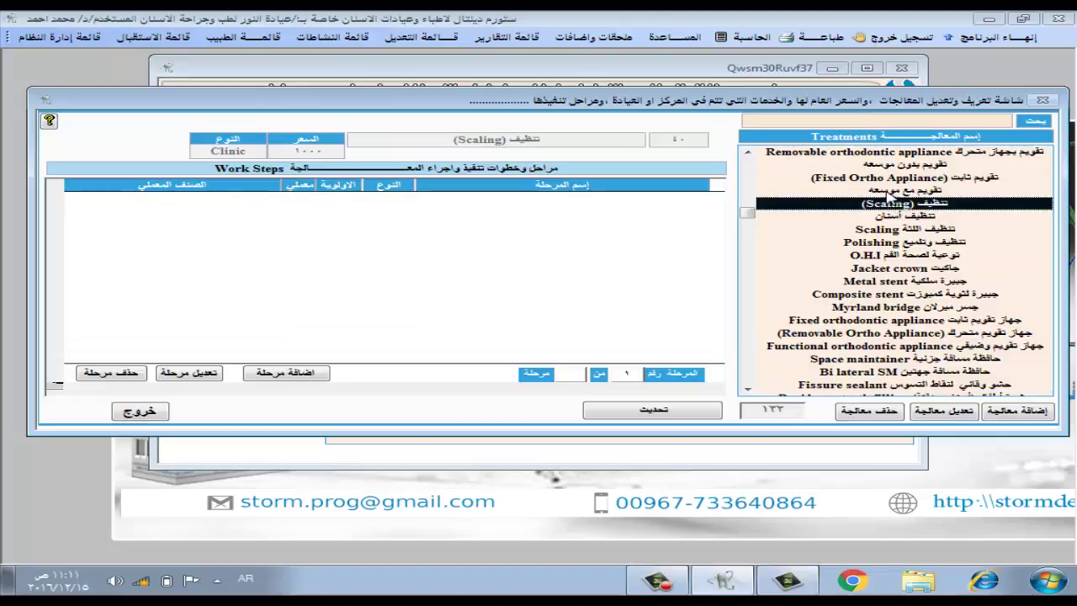
left_click(901, 192)
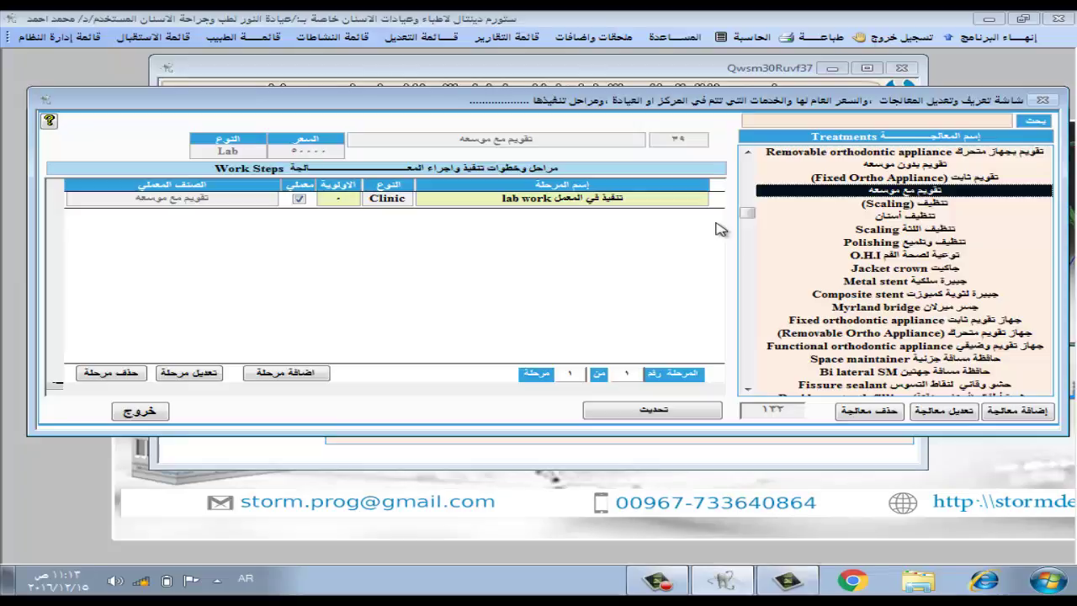
left_click(139, 412)
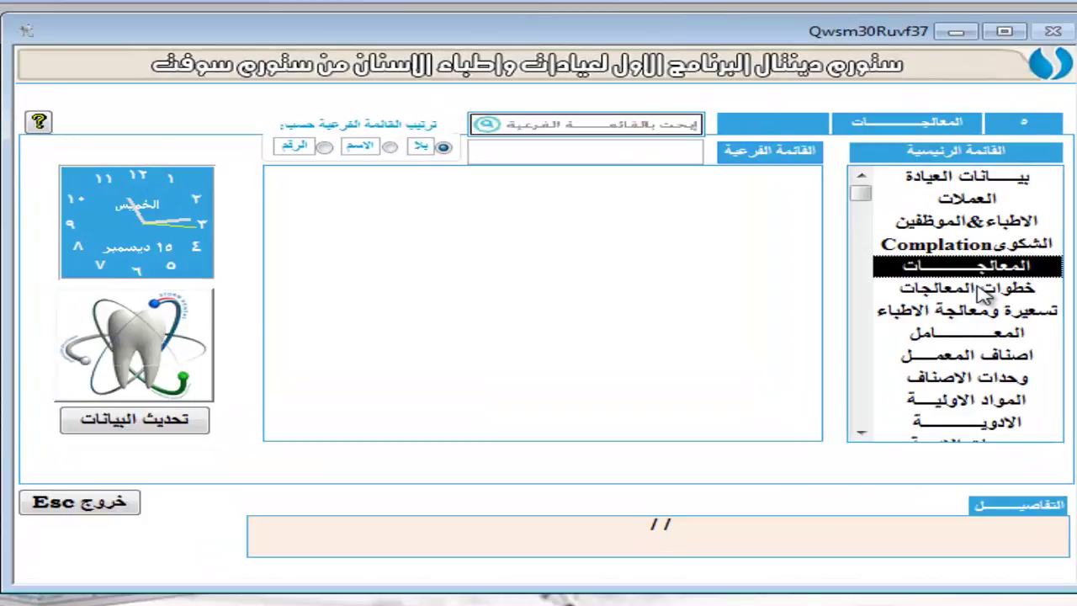
Step: Browse the Treatment Steps and Lab Items lists, then open Bite Plate (number 130001, price 110, Clinik) for editing
left_click(850, 250)
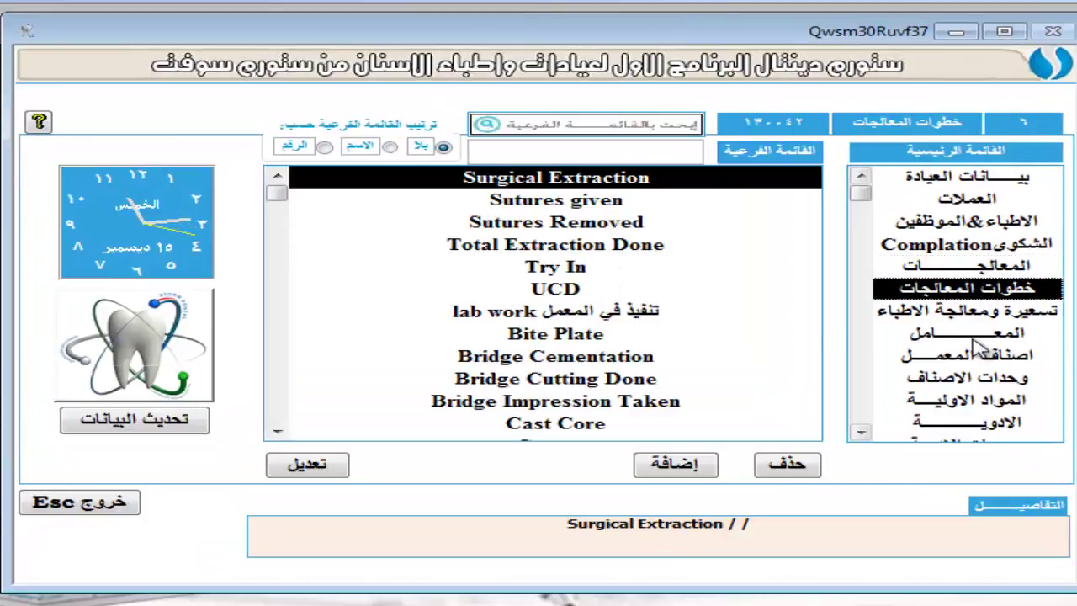
left_click(966, 355)
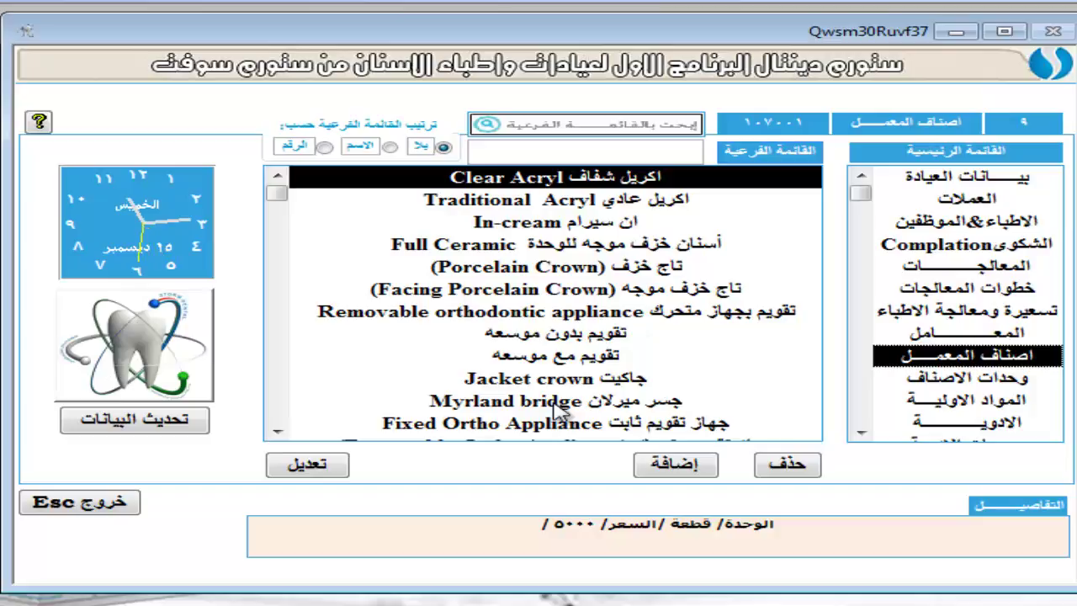
left_click(971, 290)
left_click(599, 334)
double_click(599, 333)
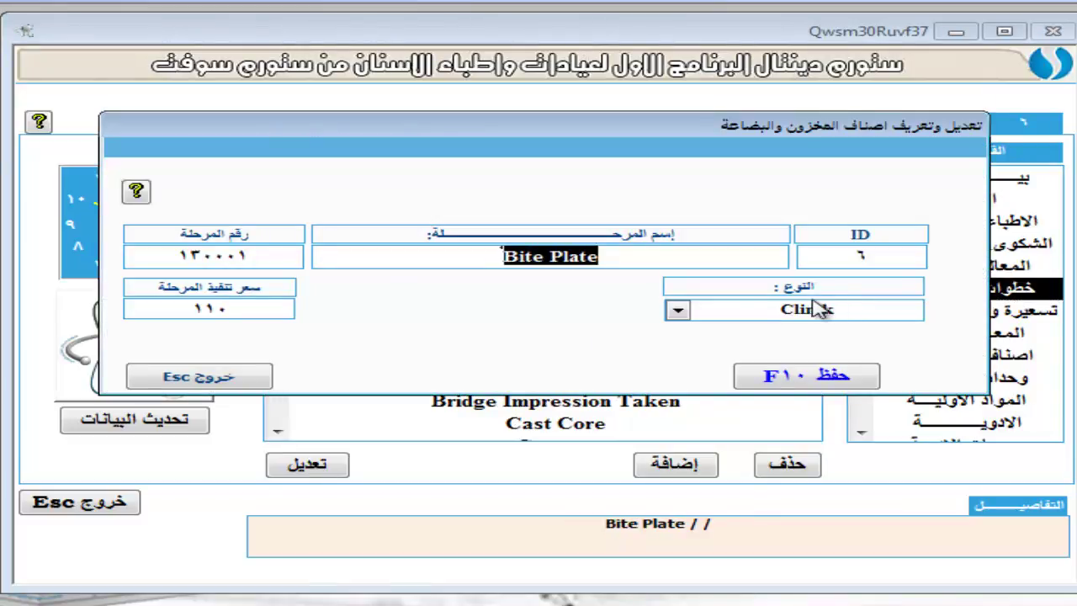
Step: Check Bite Plate's type choices, keep Clinik, and exit the form without saving
left_click(678, 310)
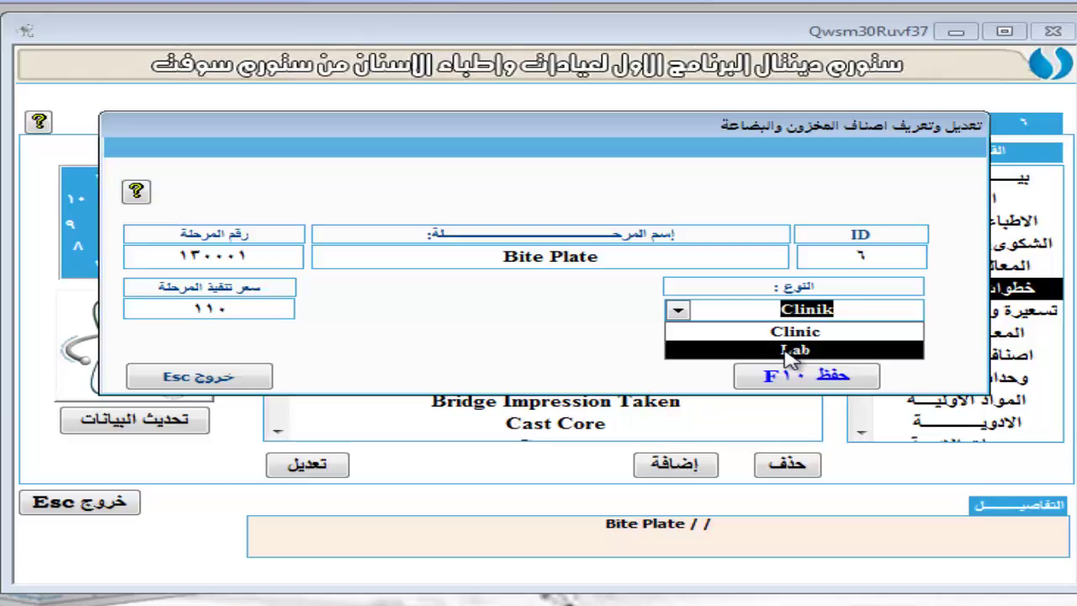
left_click(252, 364)
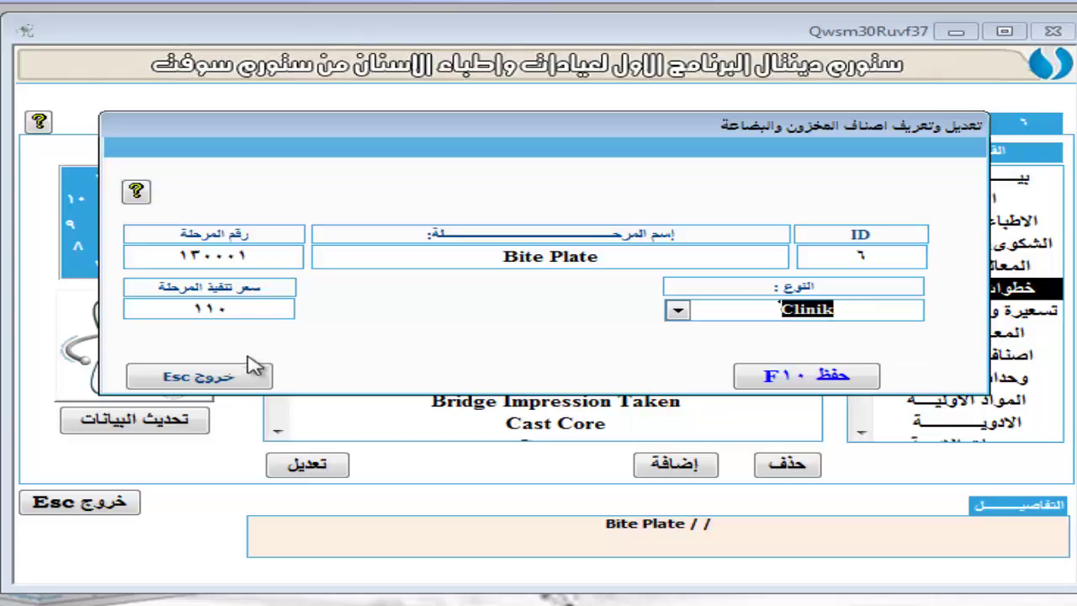
left_click(253, 371)
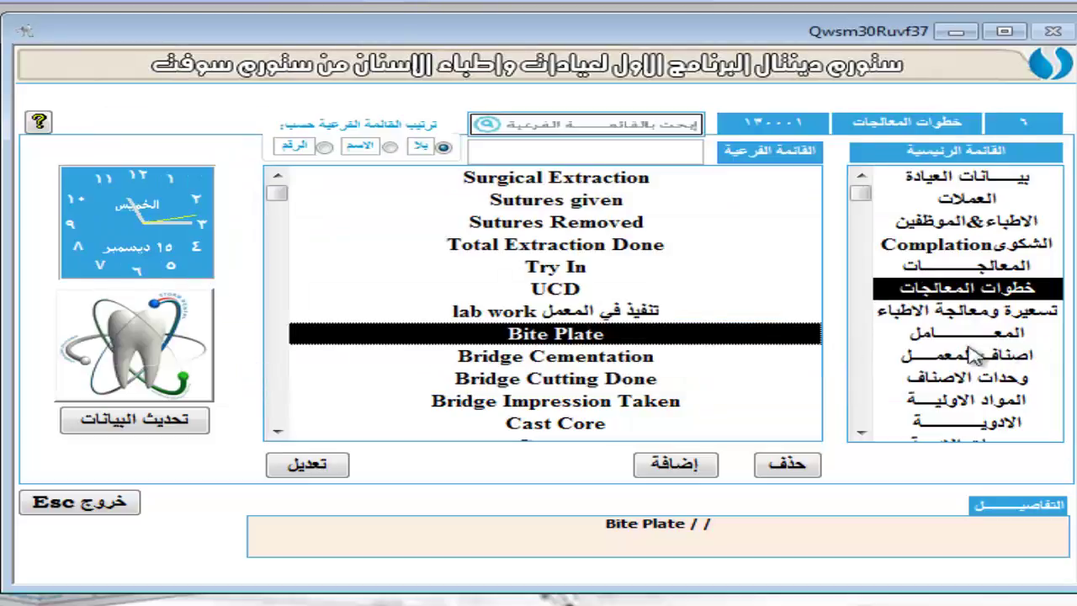
Step: Review Facing Porcelain Crown's 2000 per-piece price in Lab Items, then show the doctors' pricing list
left_click(969, 360)
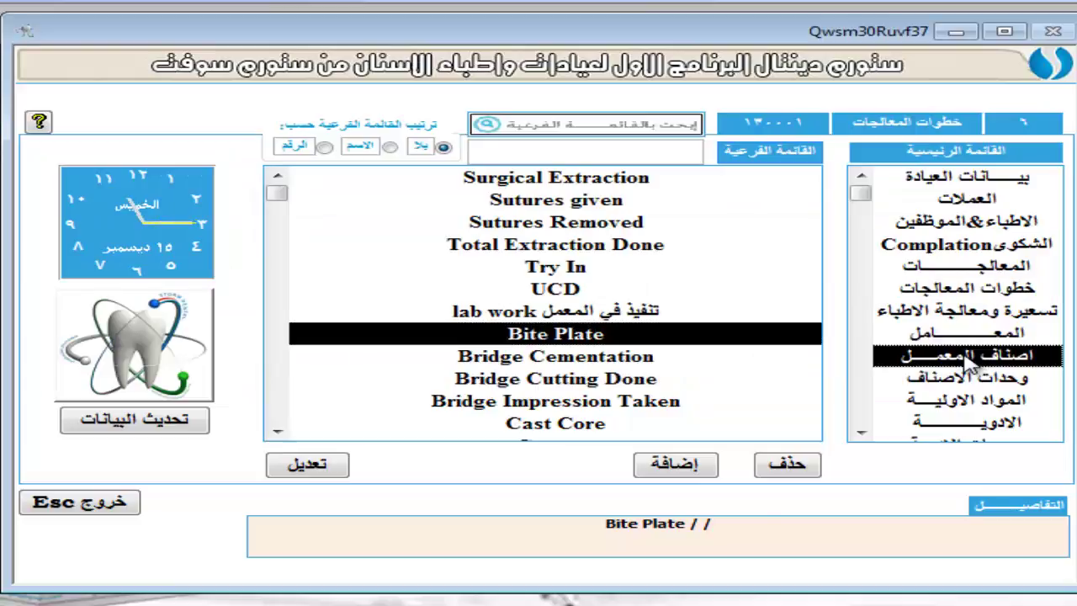
double_click(646, 291)
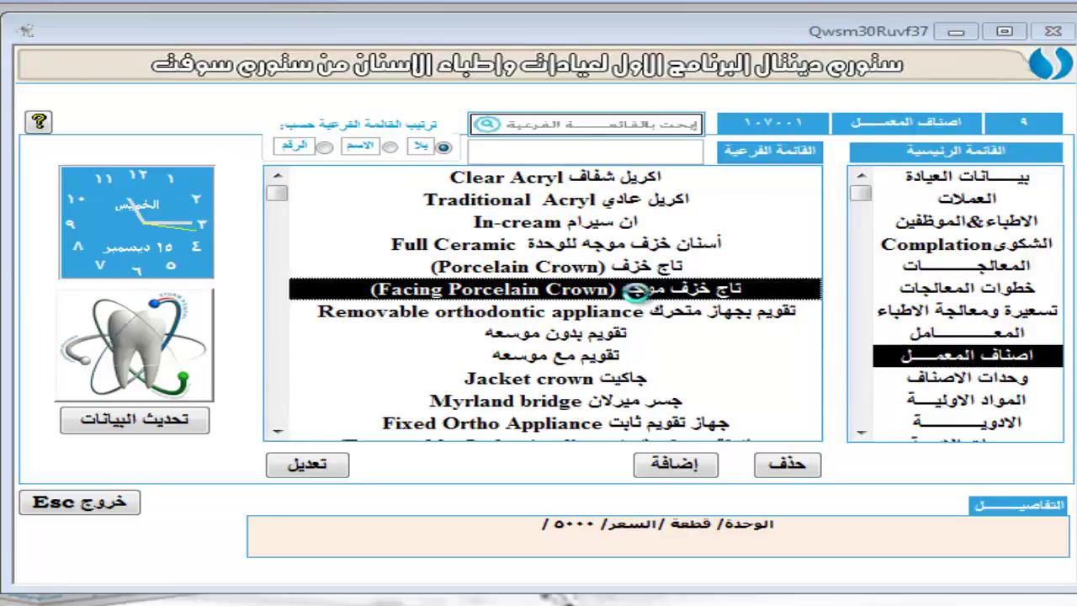
double_click(421, 311)
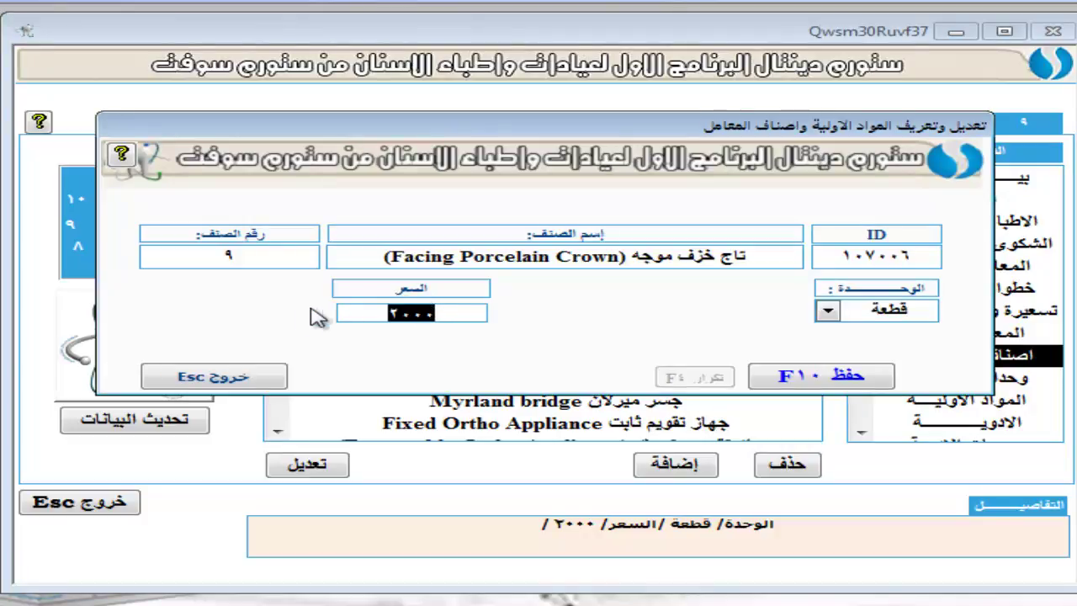
left_click(244, 378)
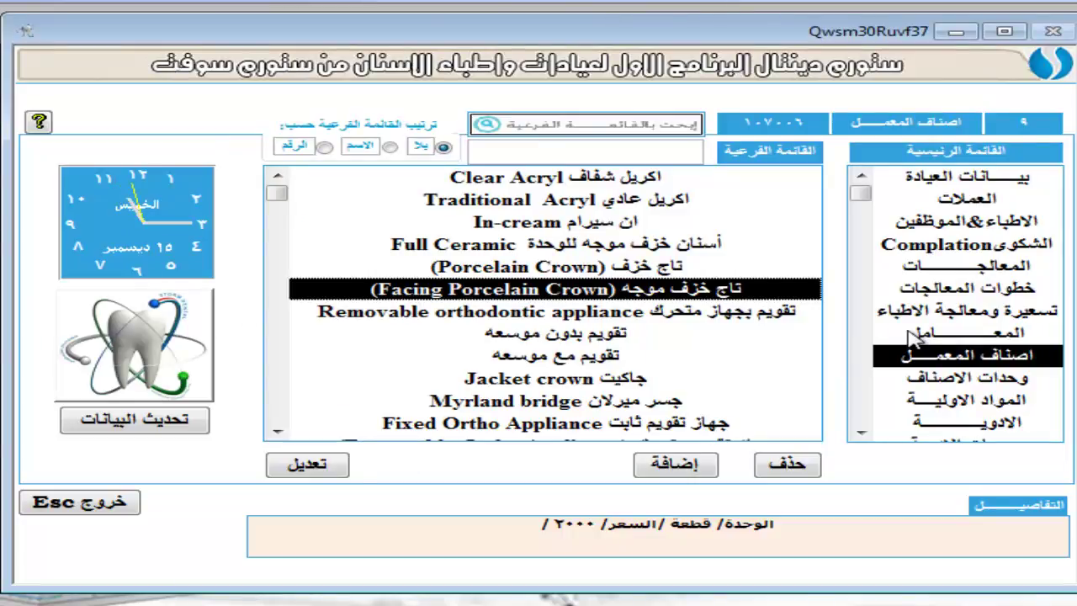
left_click(964, 313)
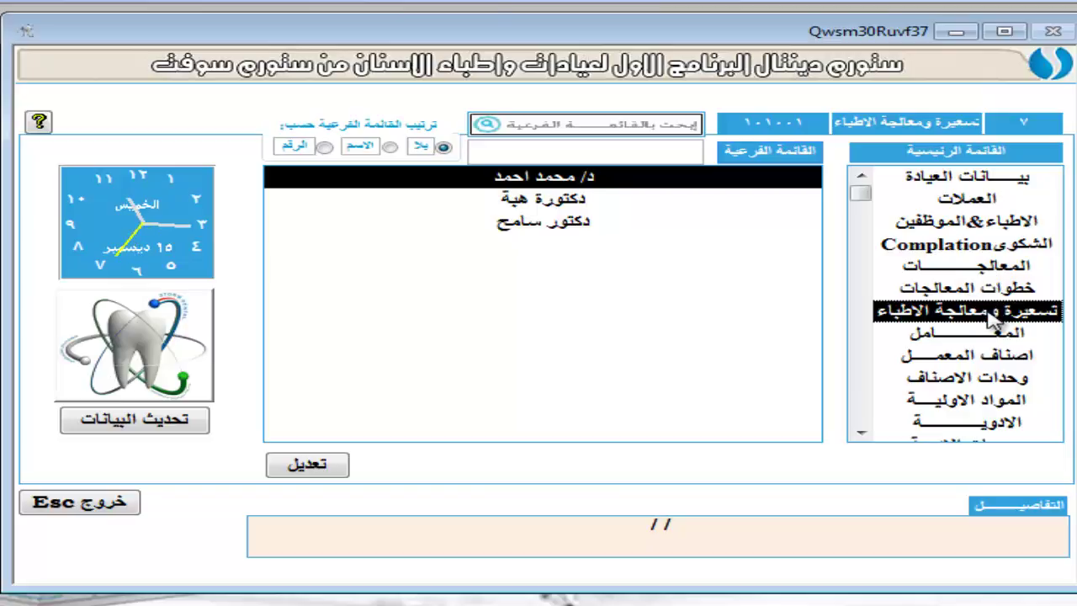
left_click(995, 316)
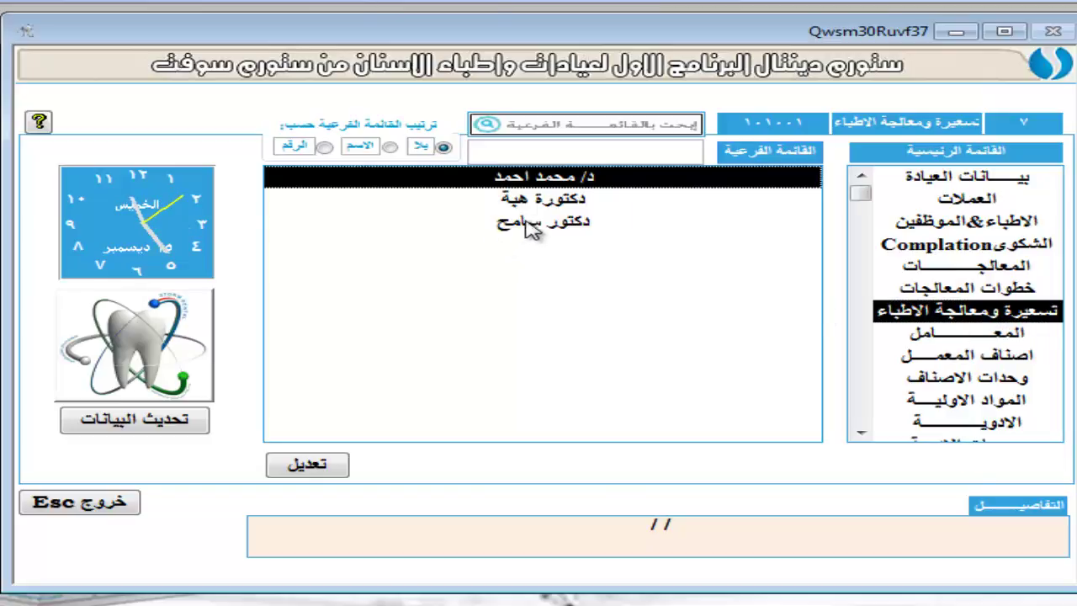
left_click(972, 223)
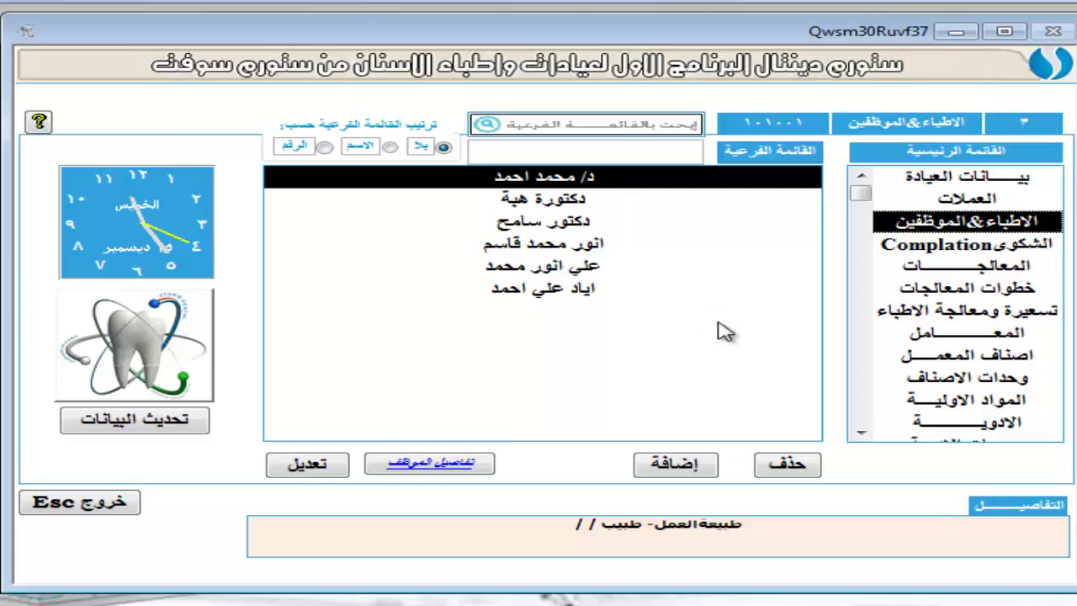
left_click(959, 311)
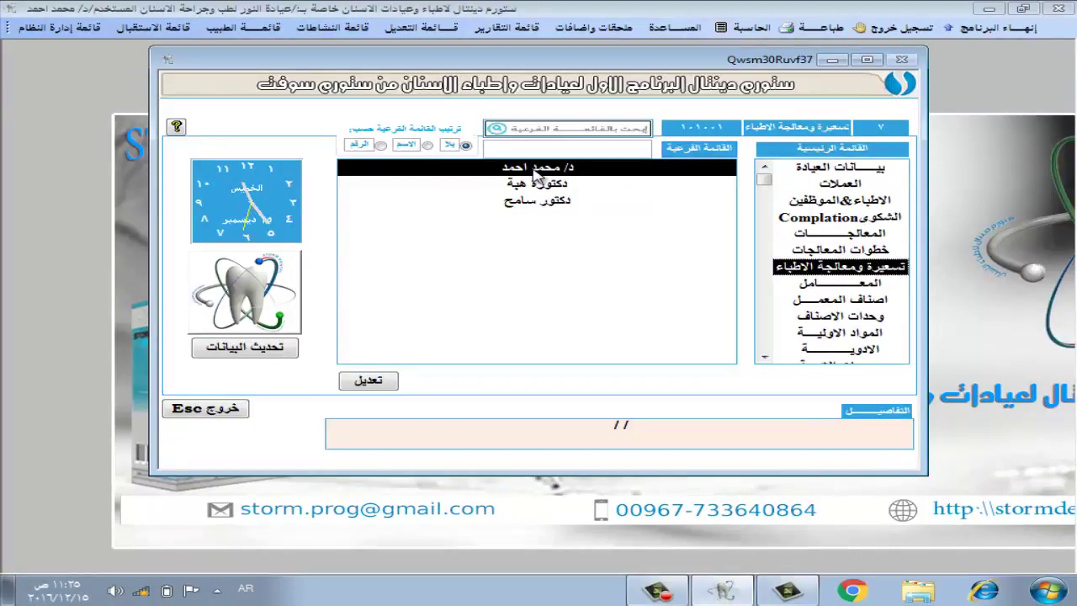
Step: Open and close the first doctor's treatment pricing, minimize the settings window, and open the reception menu
left_click(533, 169)
left_click(368, 380)
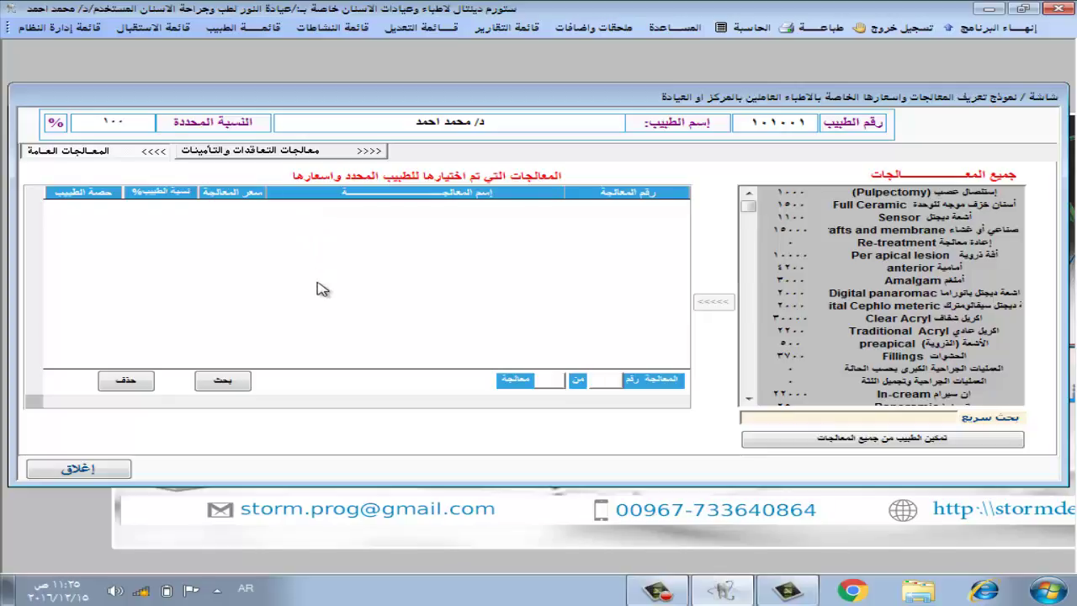
left_click(79, 468)
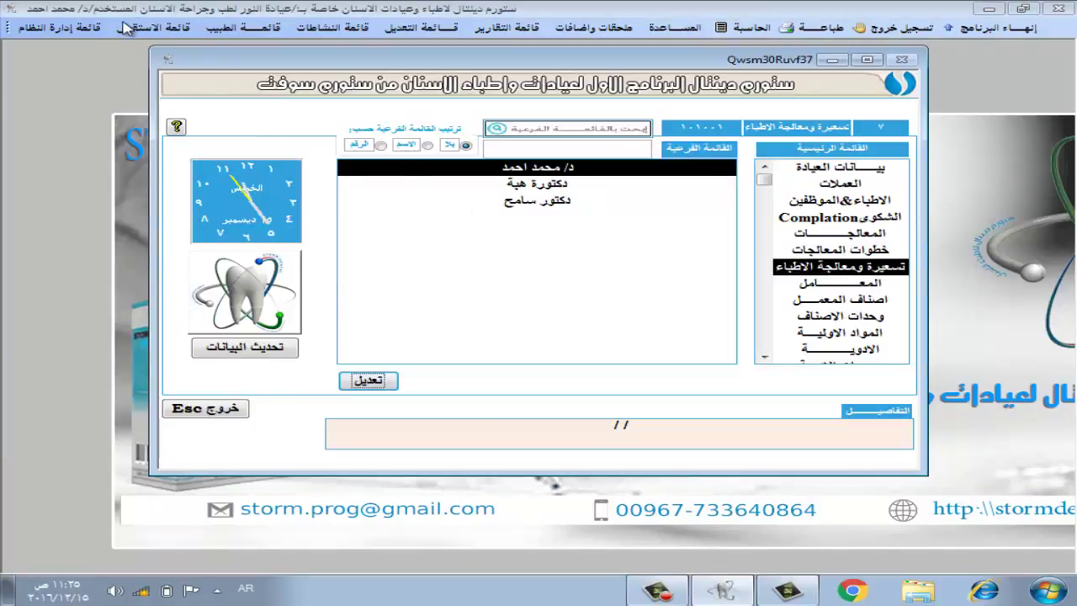
left_click(831, 61)
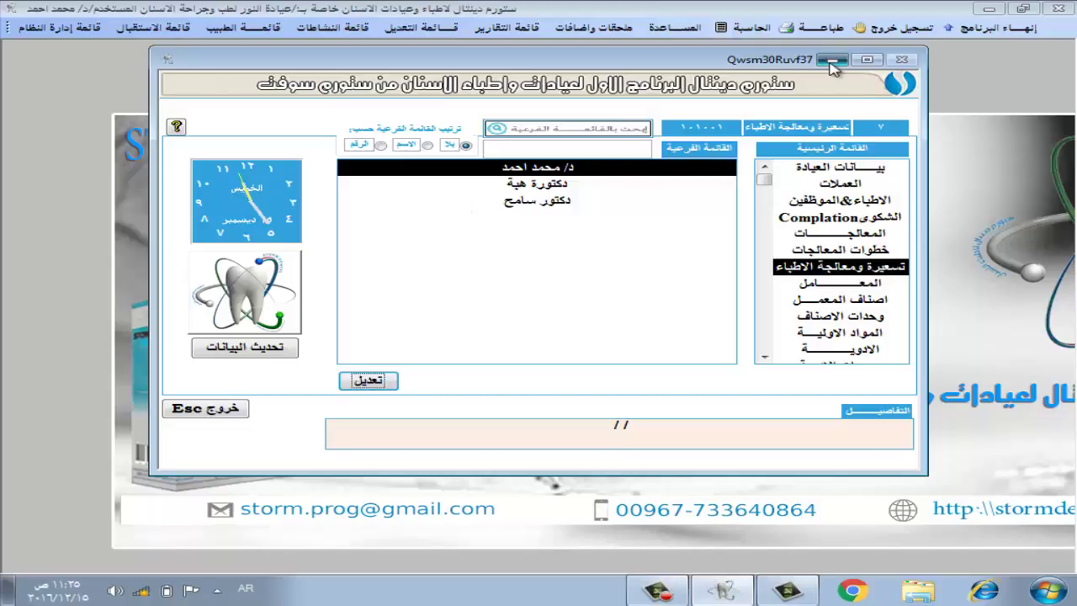
left_click(182, 33)
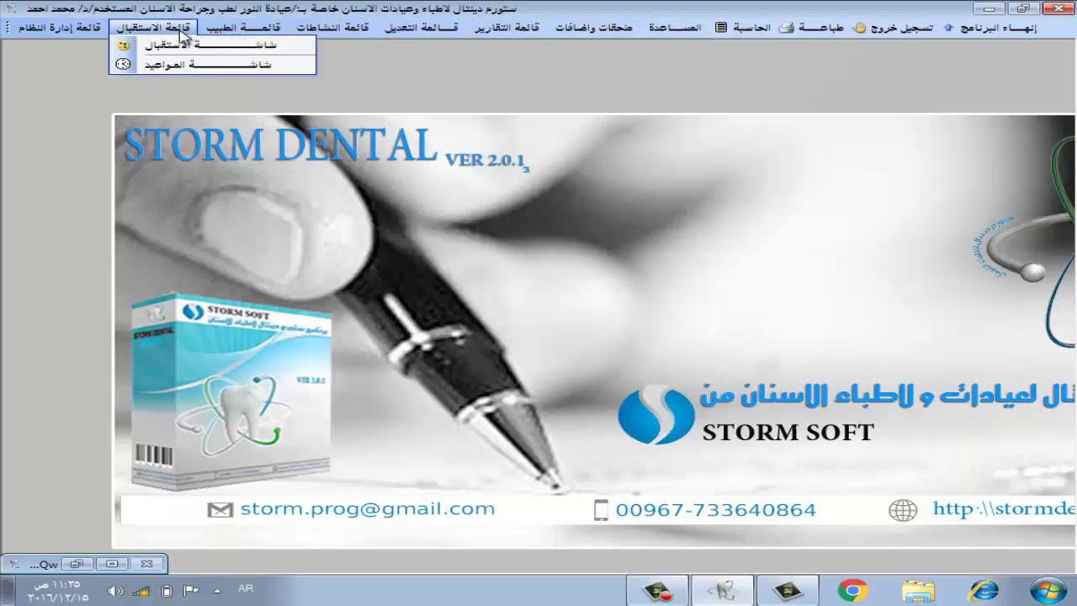
Step: Start a new regular-patient case from the reception screen and enter the patient's full name
left_click(206, 48)
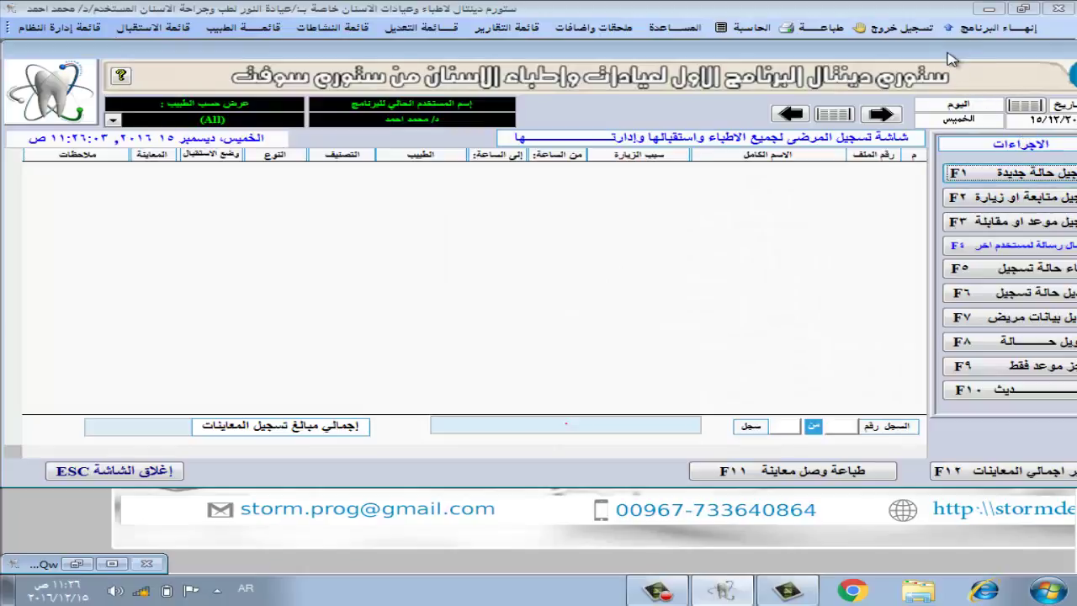
left_click(996, 181)
left_click(947, 170)
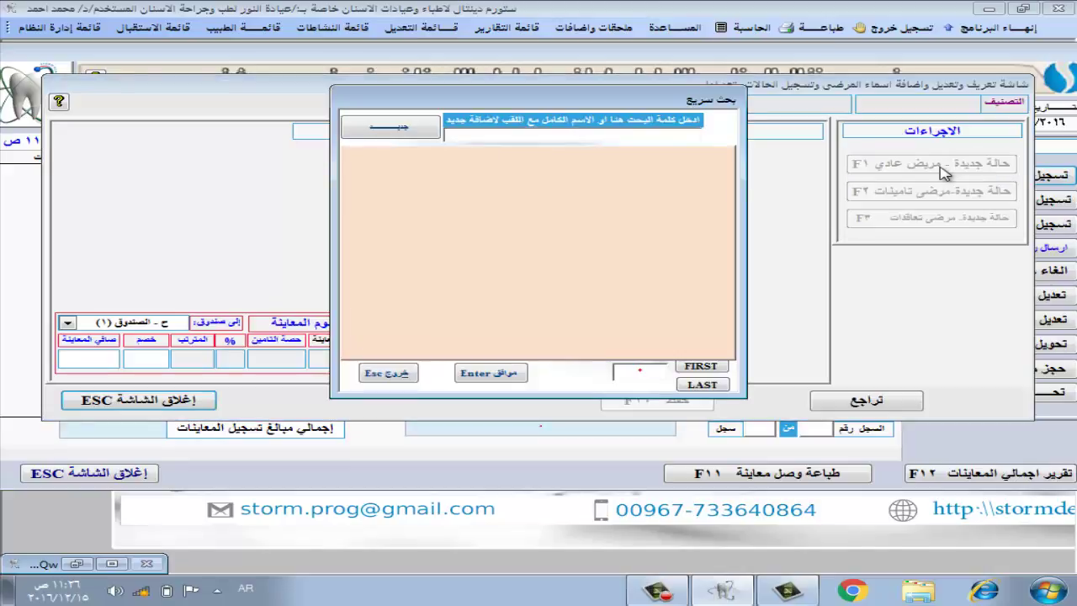
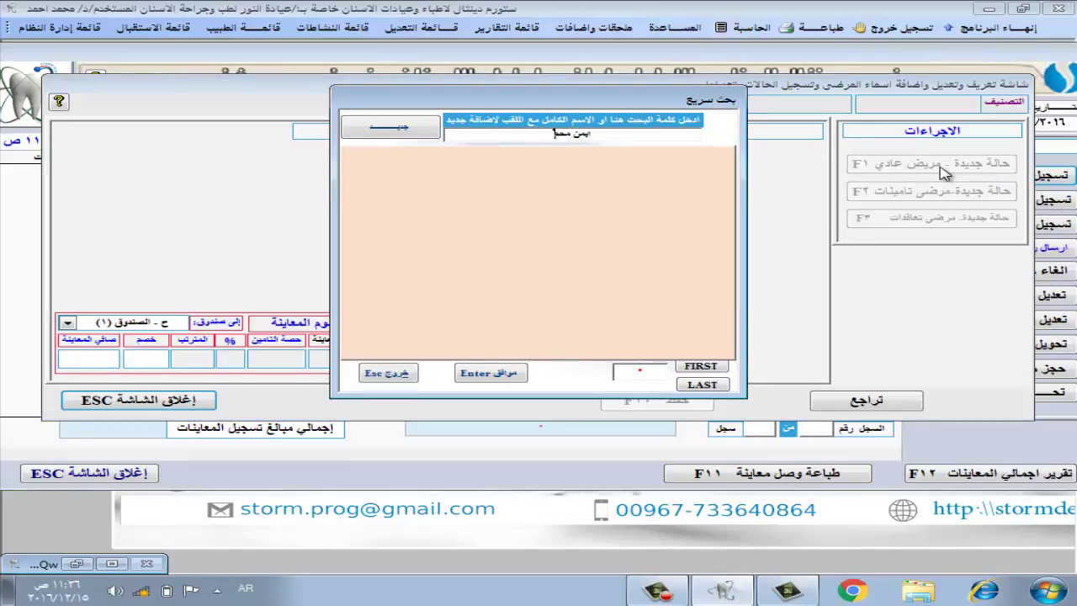
key("Return")
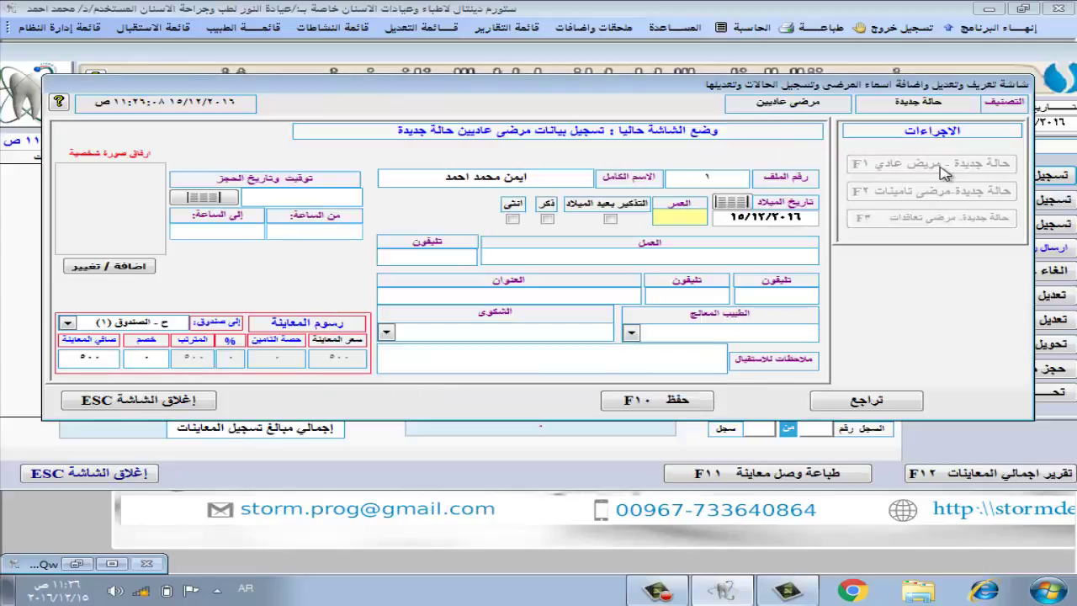
Step: Enter age 33, mark the patient as male, and fill in the phone number
type("33")
key("Return")
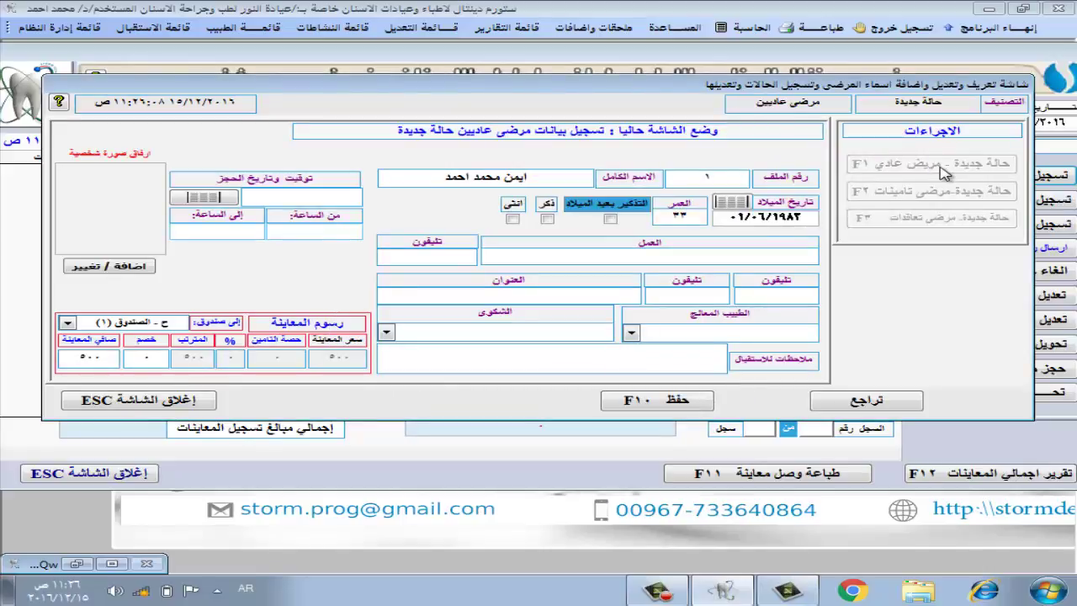
key("Return")
key("space")
key("Return")
key("Return")
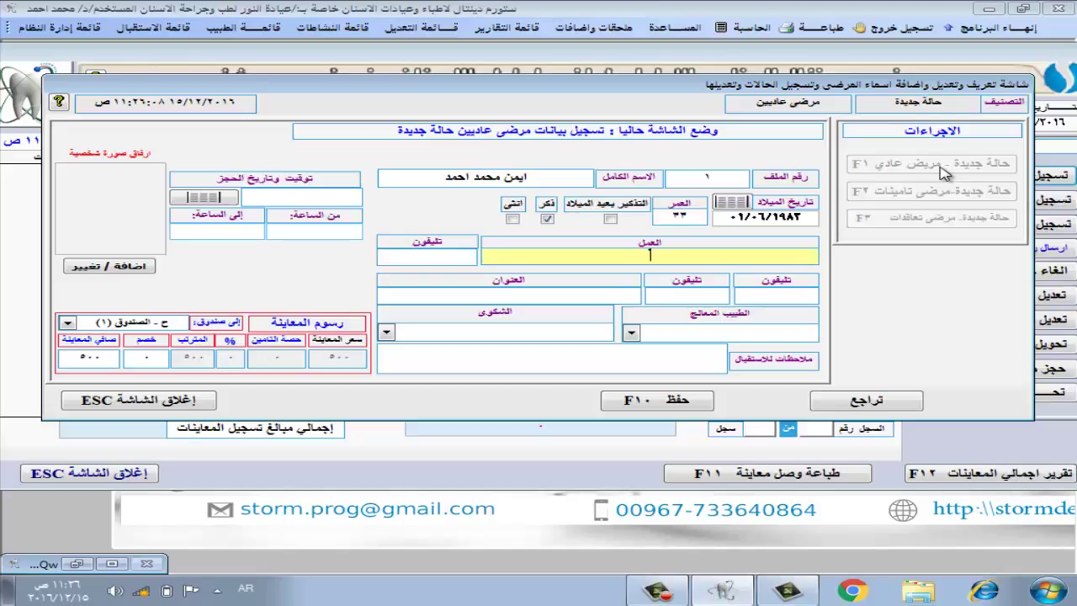
key("Return")
type("3")
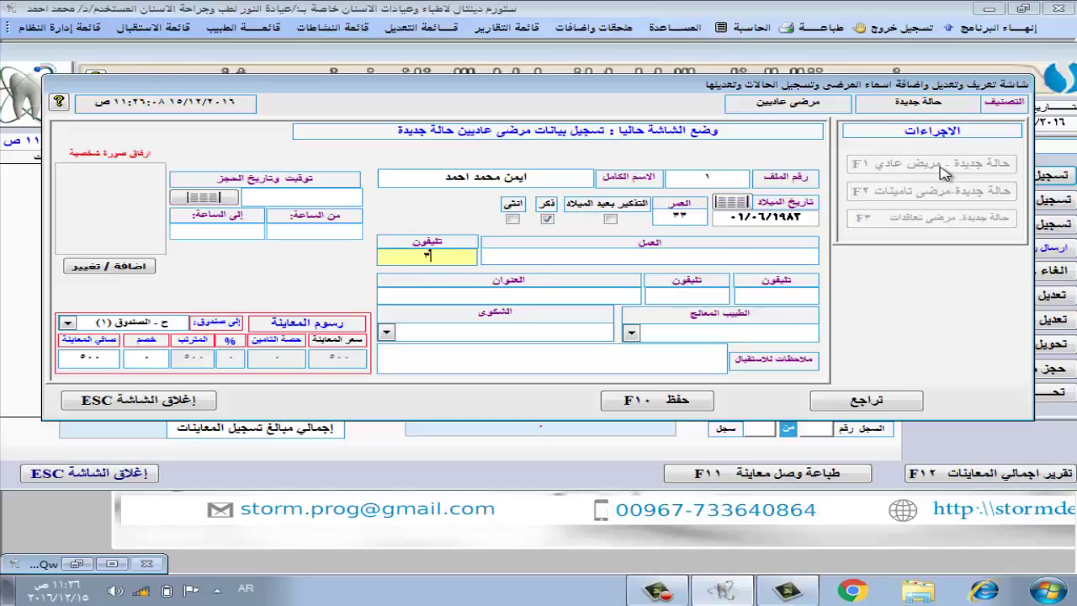
type("553453")
Step: Set the first doctor as treating doctor and Bleeding Gums as complaint, then open the appointment schedule
key("Return")
key("Return")
key("Return")
key("Return")
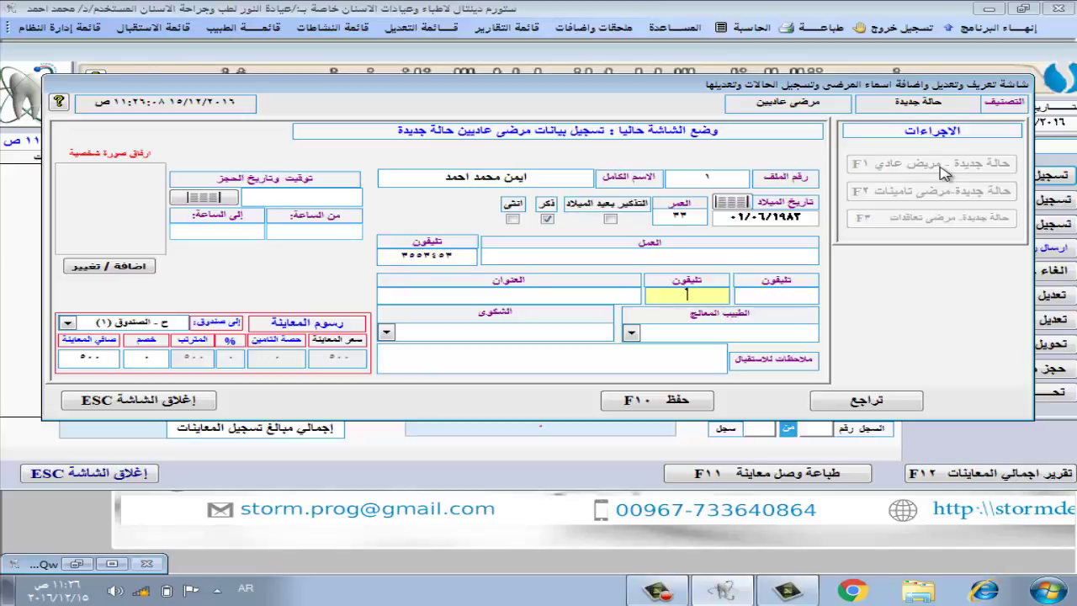
key("Down")
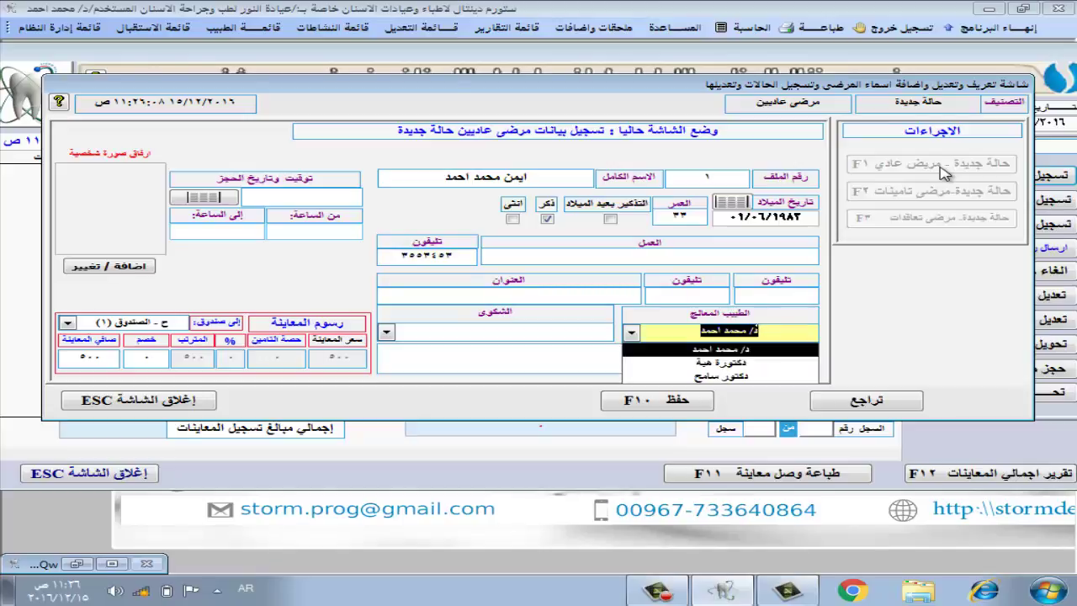
key("Return")
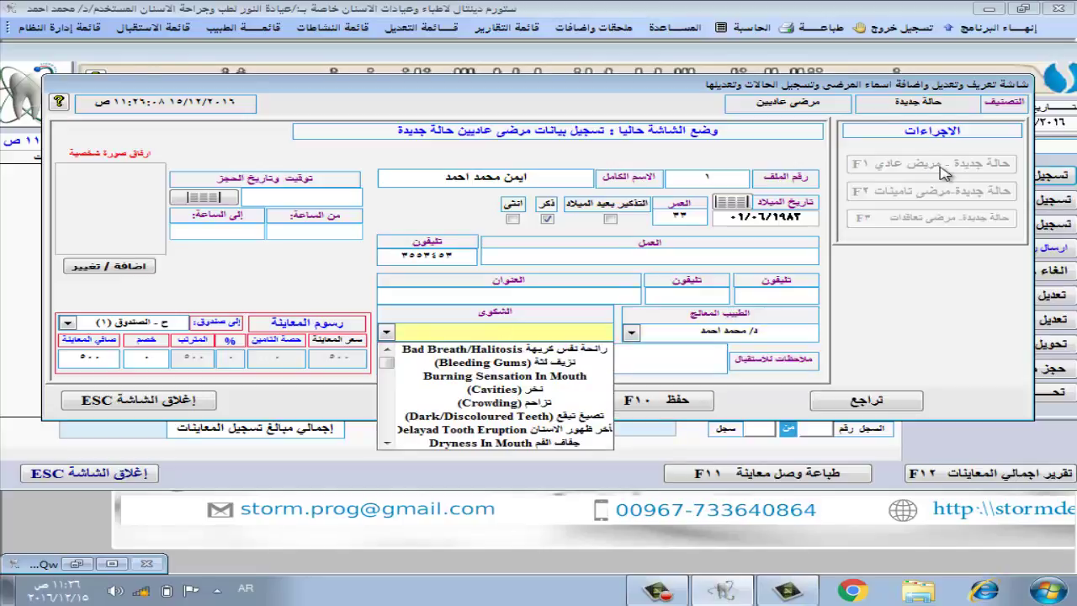
key("Down")
key("Down")
key("Return")
key("Return")
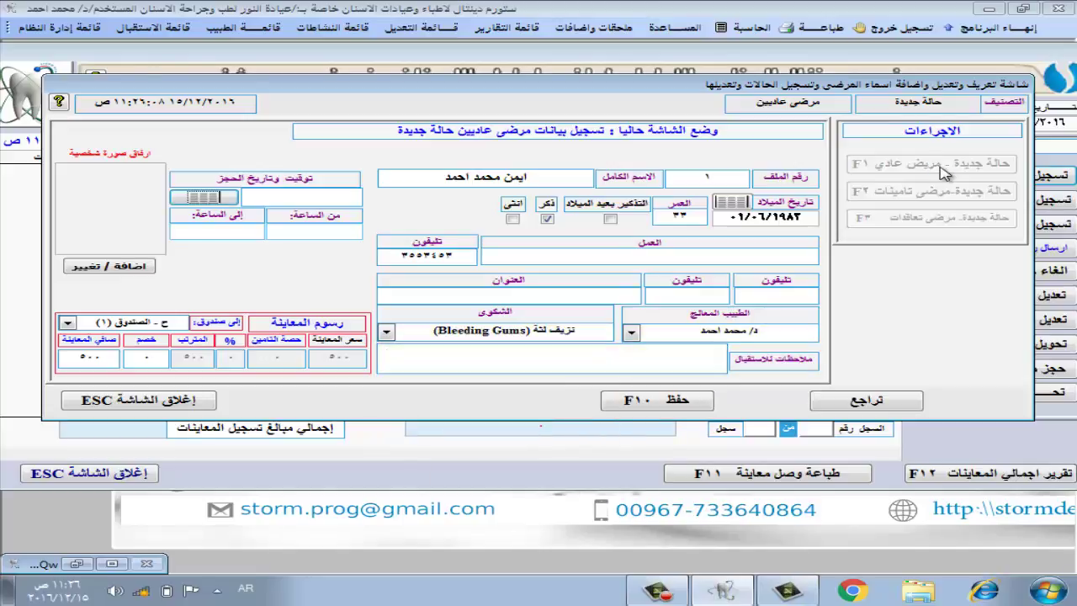
key("Return")
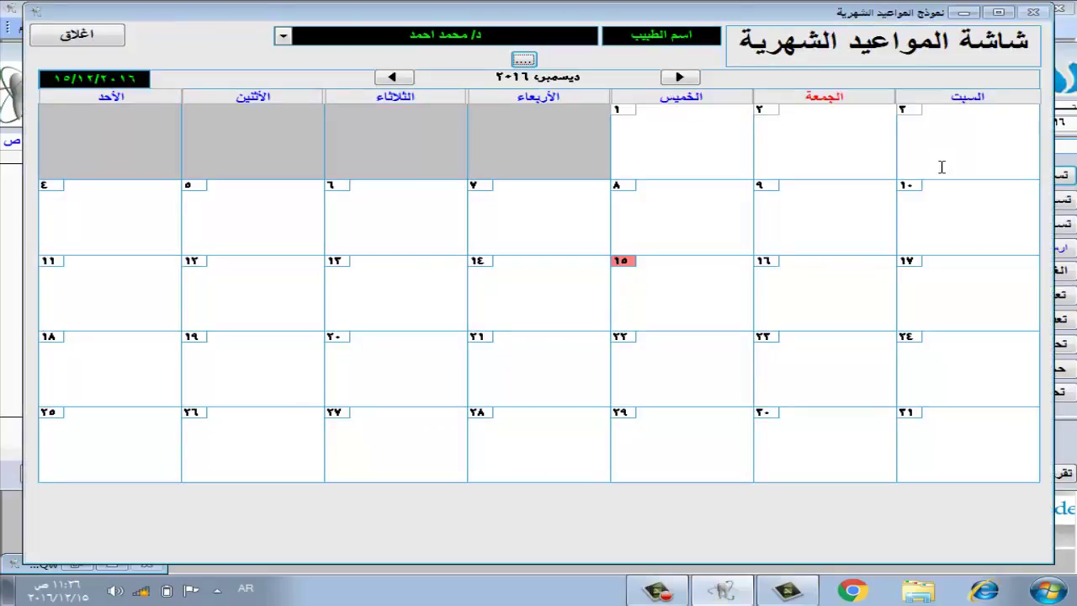
double_click(942, 166)
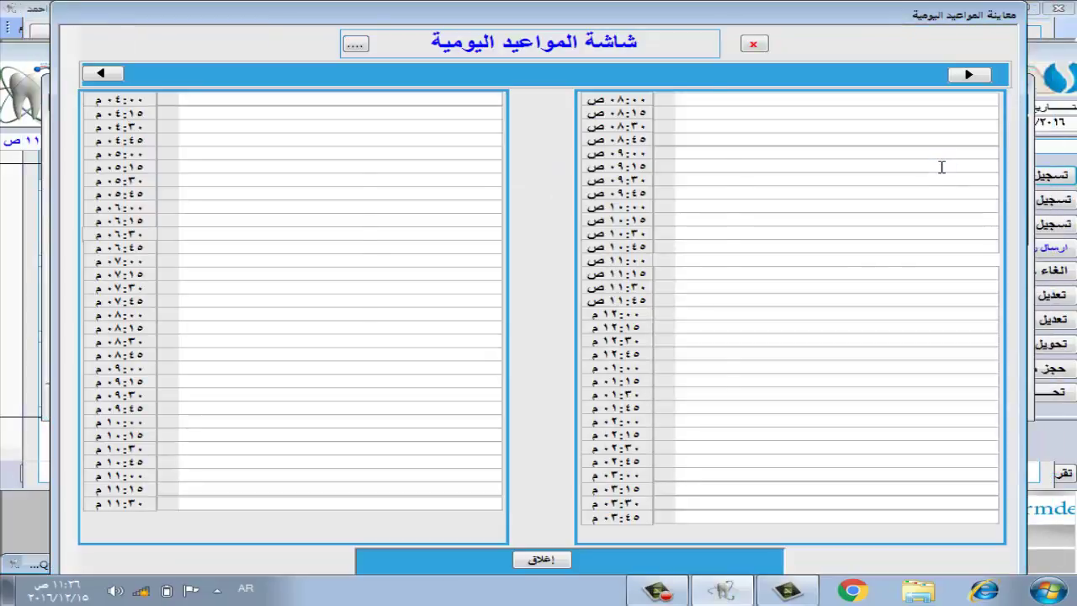
Step: Book the new patient's 08:00–08:15 slot, save the registration, and close the form
double_click(942, 167)
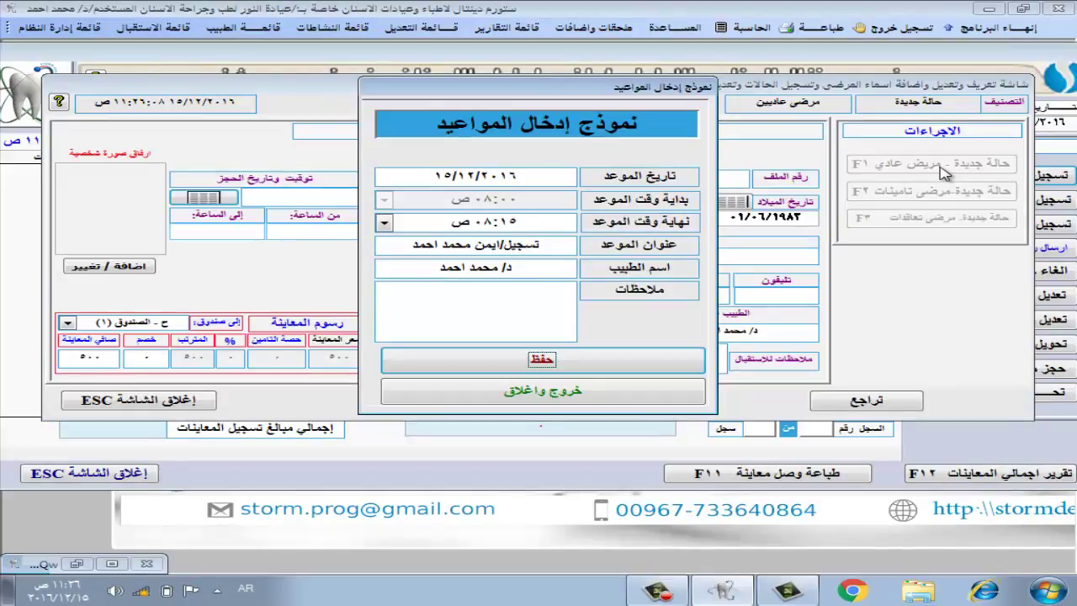
key("Return")
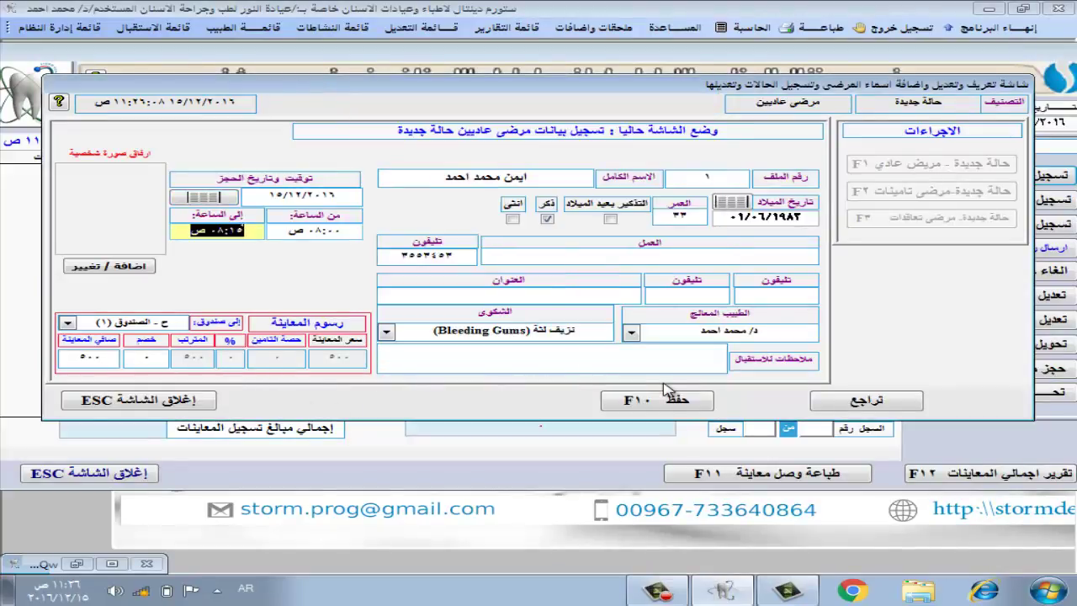
left_click(658, 407)
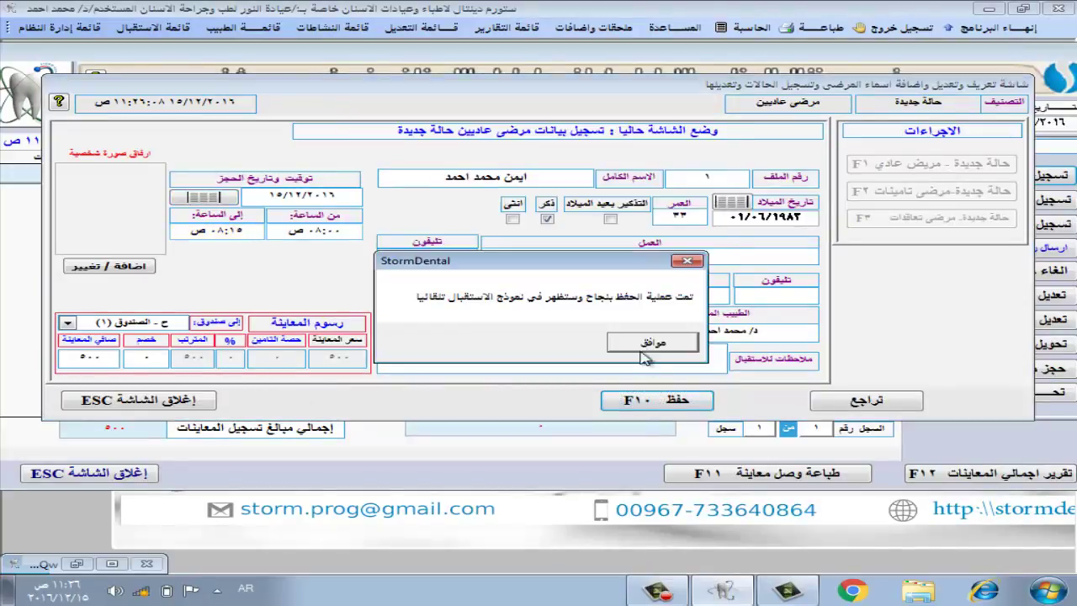
left_click(652, 342)
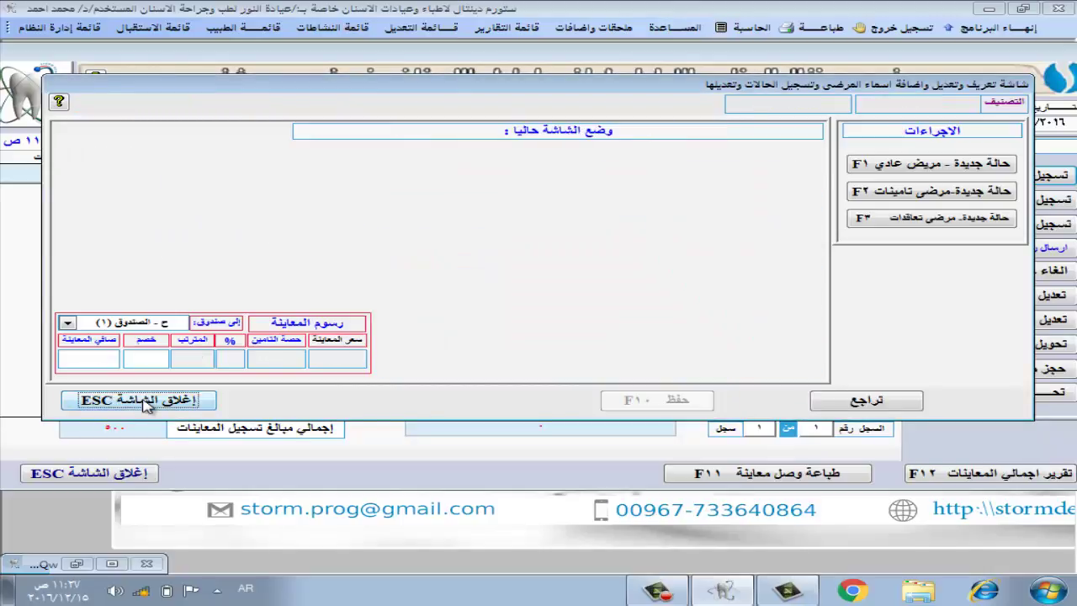
left_click(139, 401)
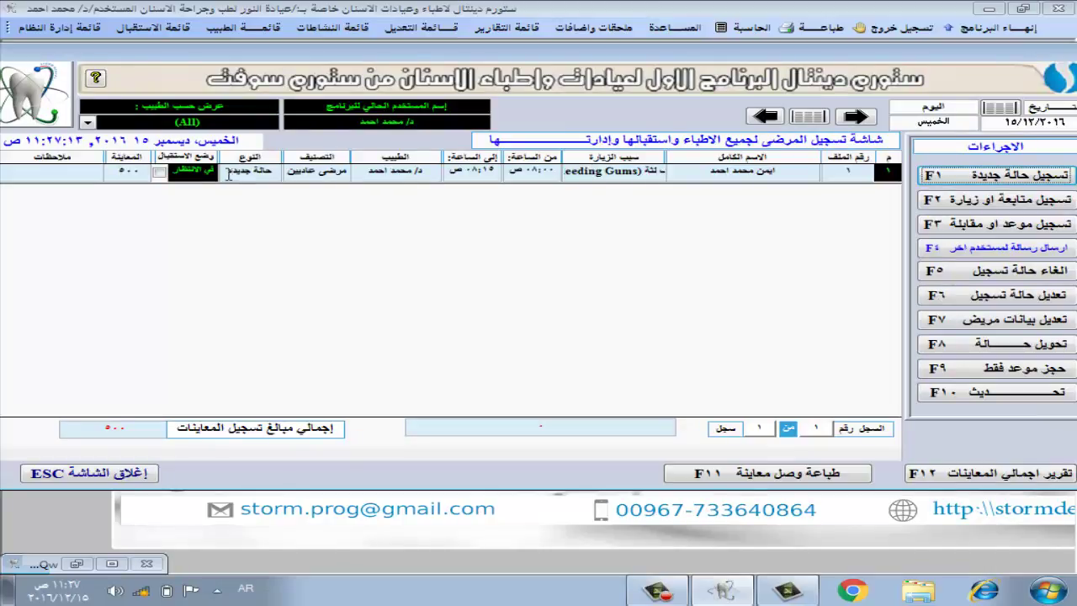
Step: Leave the reception screen and open the doctor's treatment screen
left_click(105, 473)
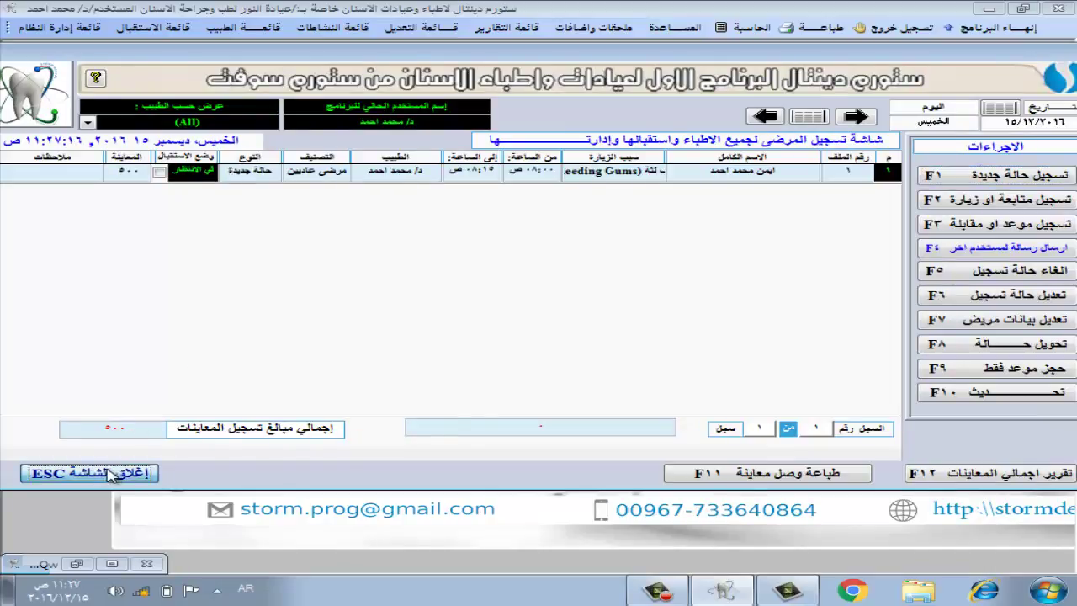
left_click(34, 7)
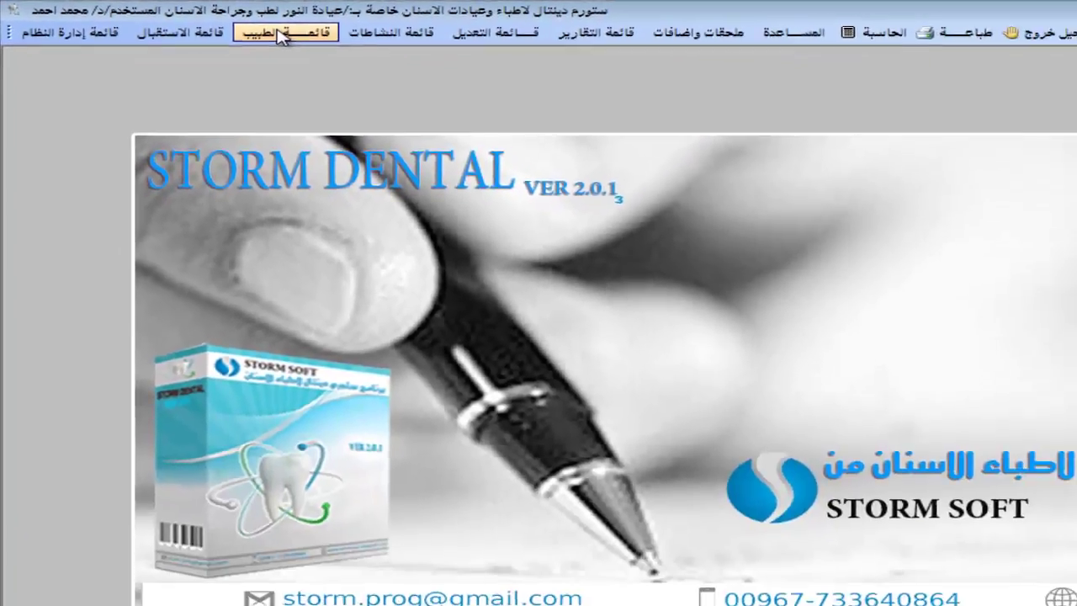
left_click(500, 56)
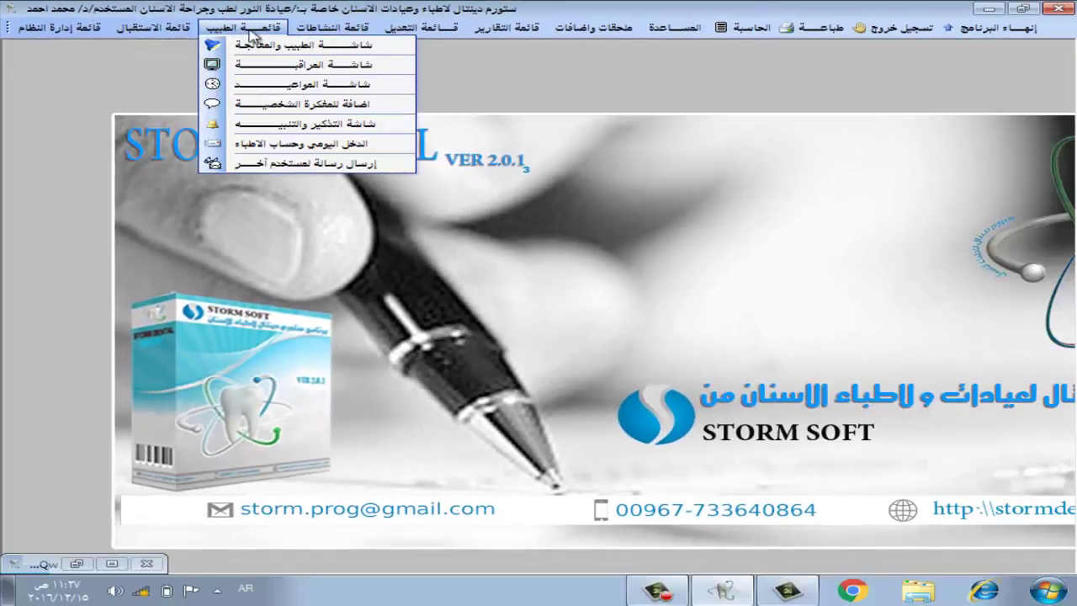
left_click(302, 49)
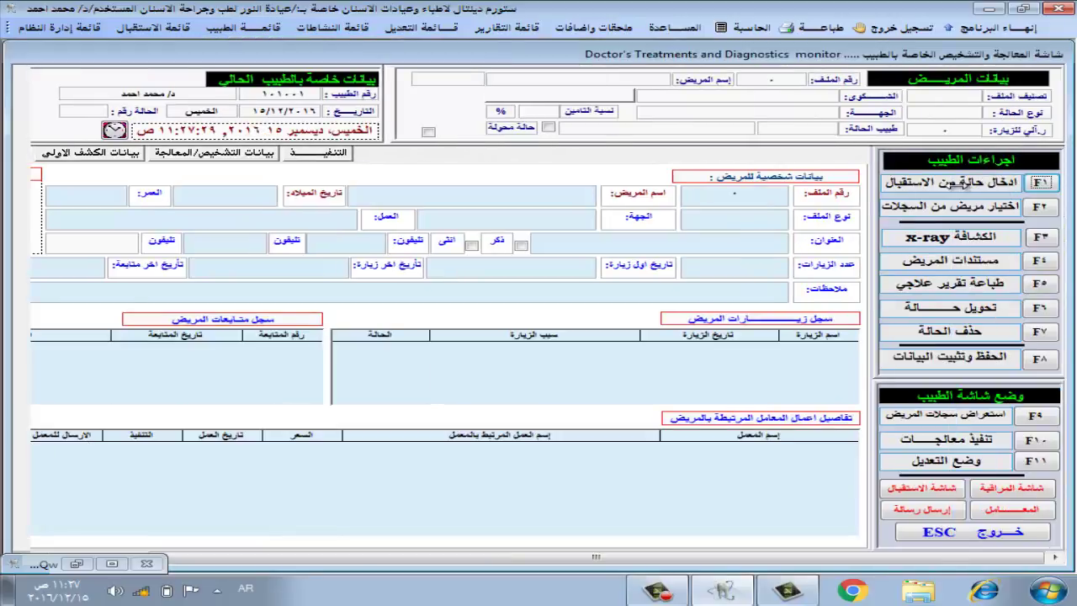
Step: Load the waiting patient, view their diagnosis and treatment section, then exit without saving
left_click(963, 183)
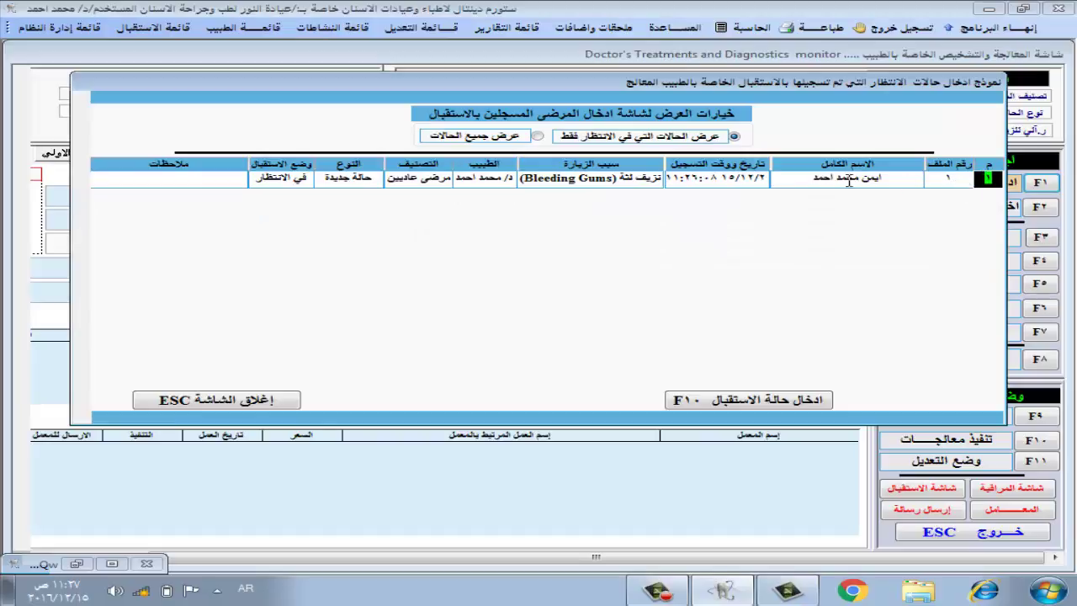
left_click(841, 178)
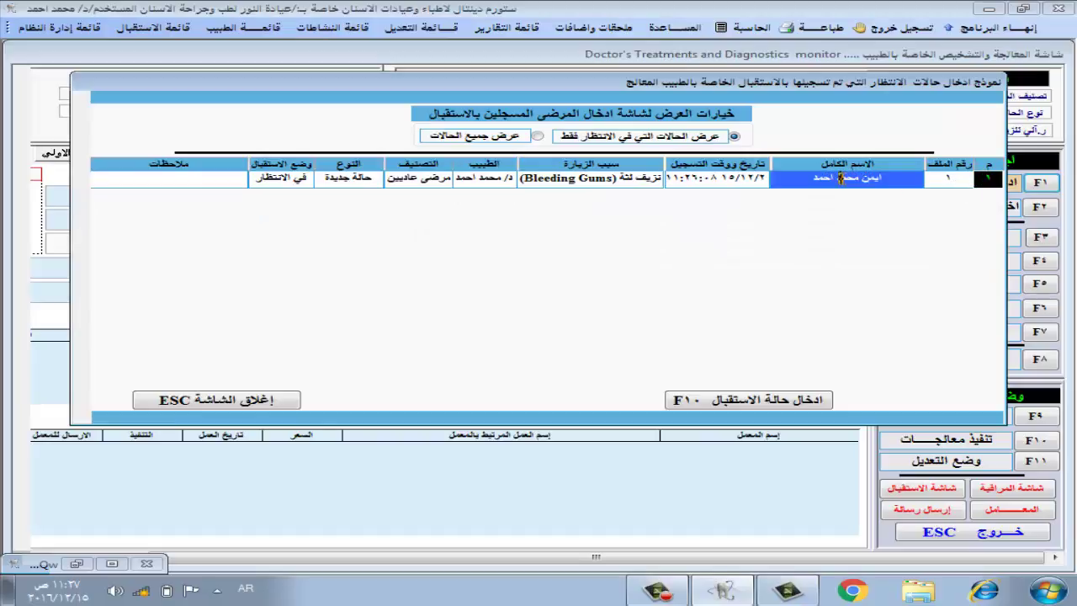
double_click(841, 178)
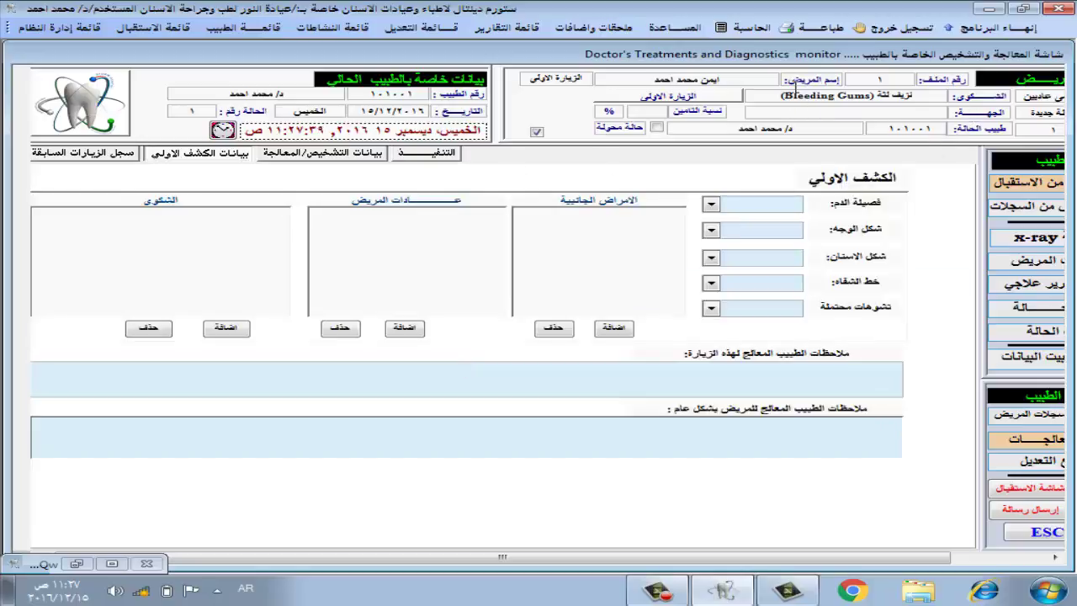
left_click(329, 153)
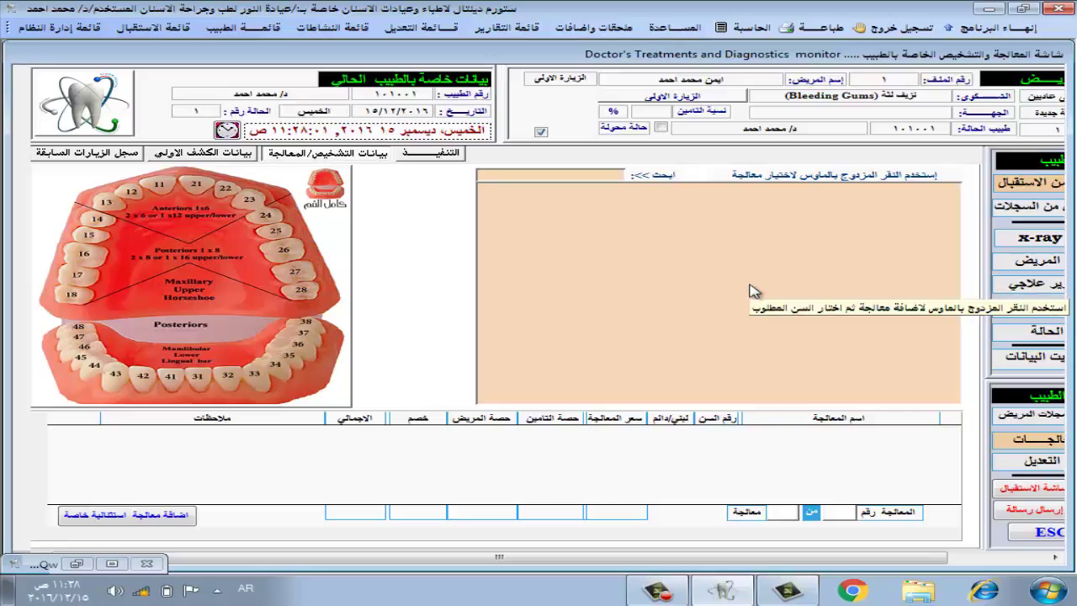
left_click(1028, 535)
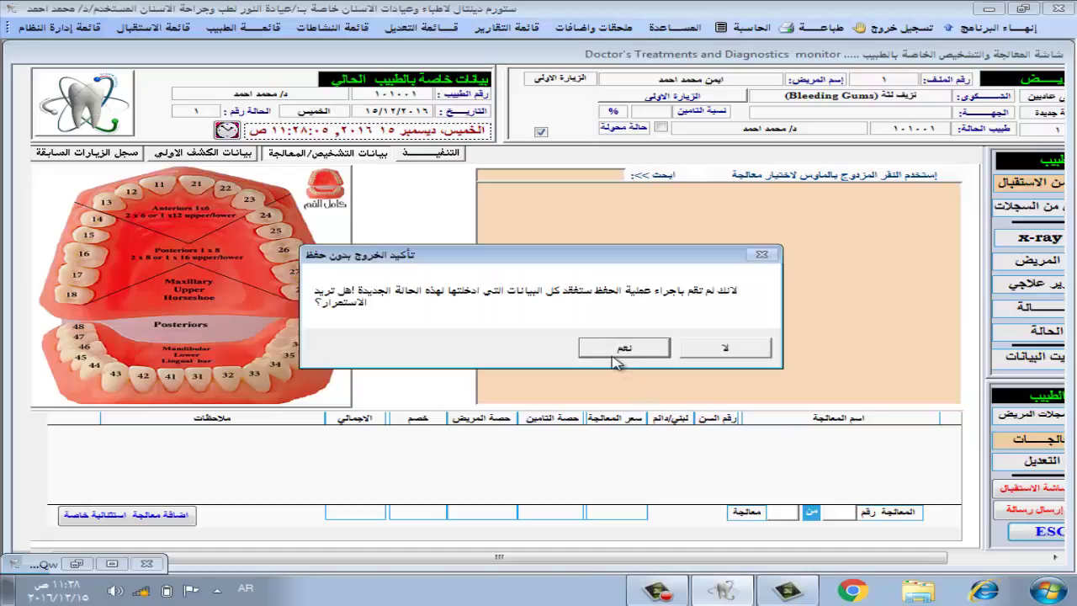
left_click(608, 349)
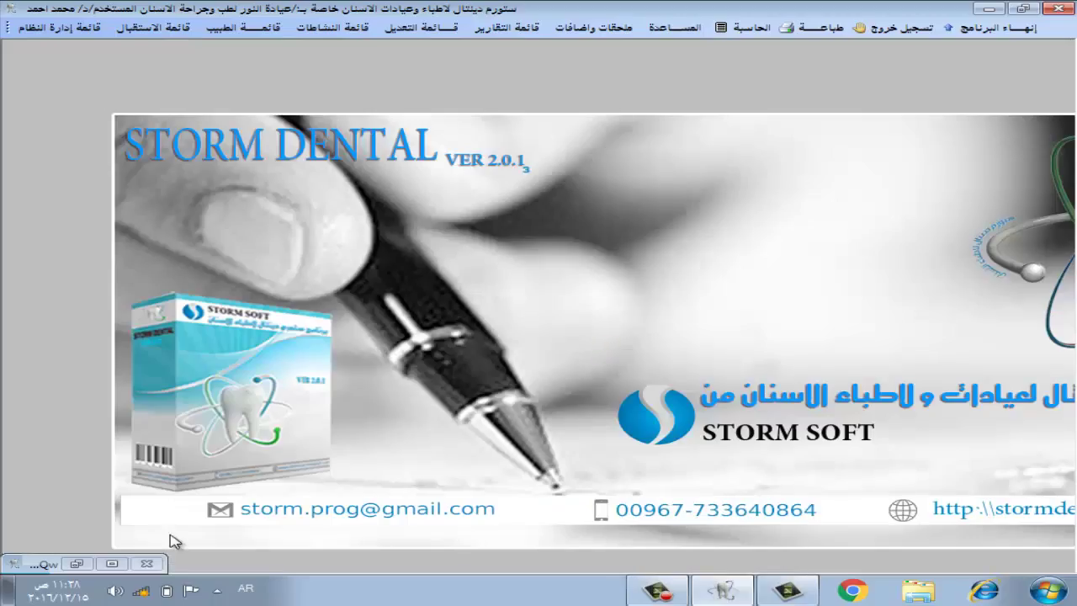
Step: In doctors' pricing, assign all 132 treatments to the first doctor at a 100% share
left_click(75, 564)
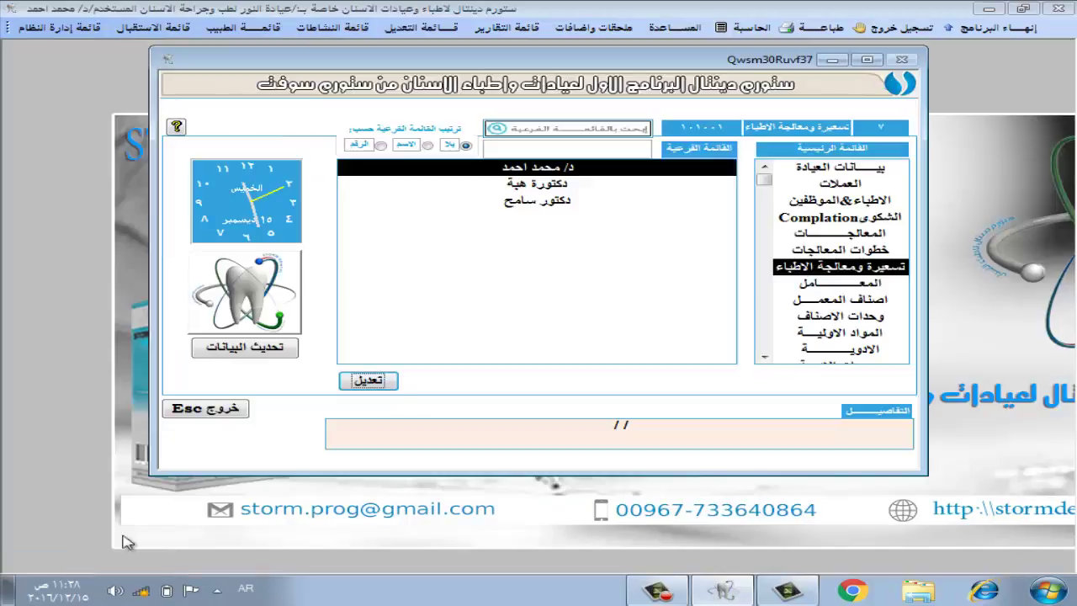
left_click(852, 268)
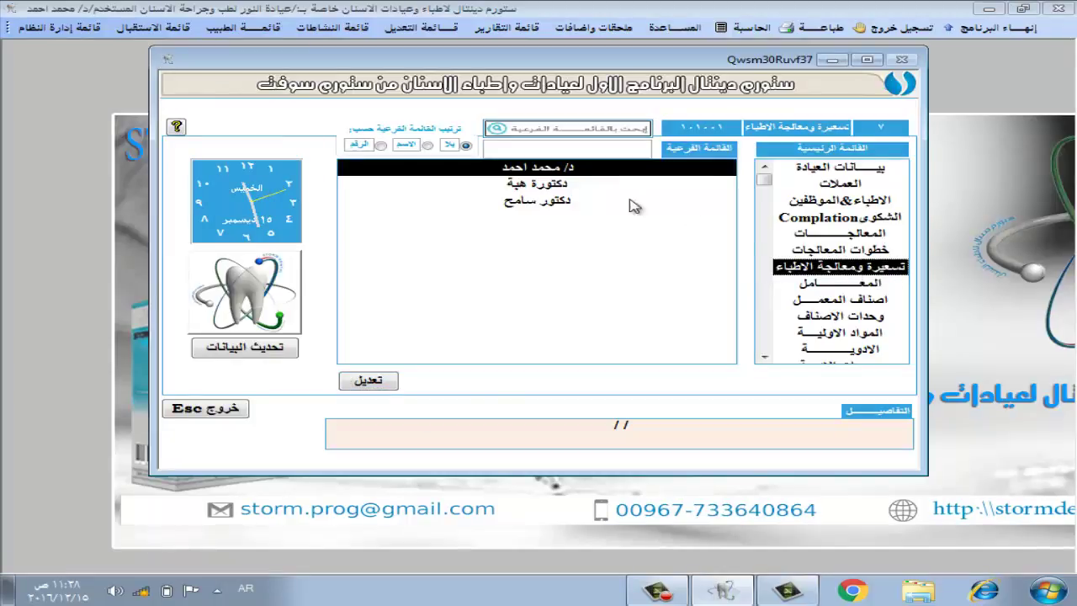
left_click(526, 168)
double_click(526, 168)
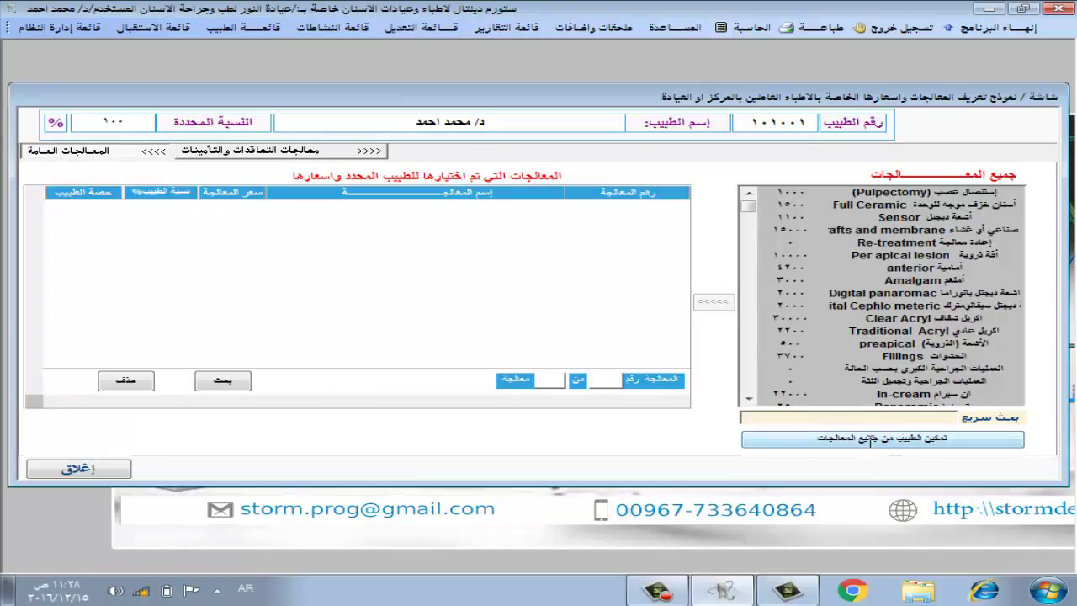
left_click(870, 441)
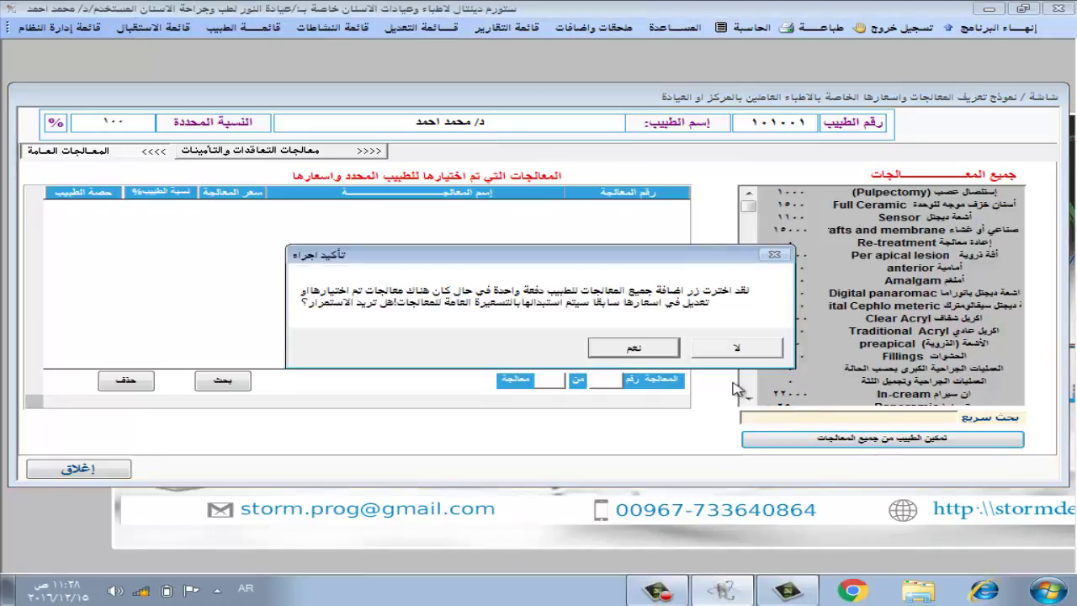
left_click(632, 347)
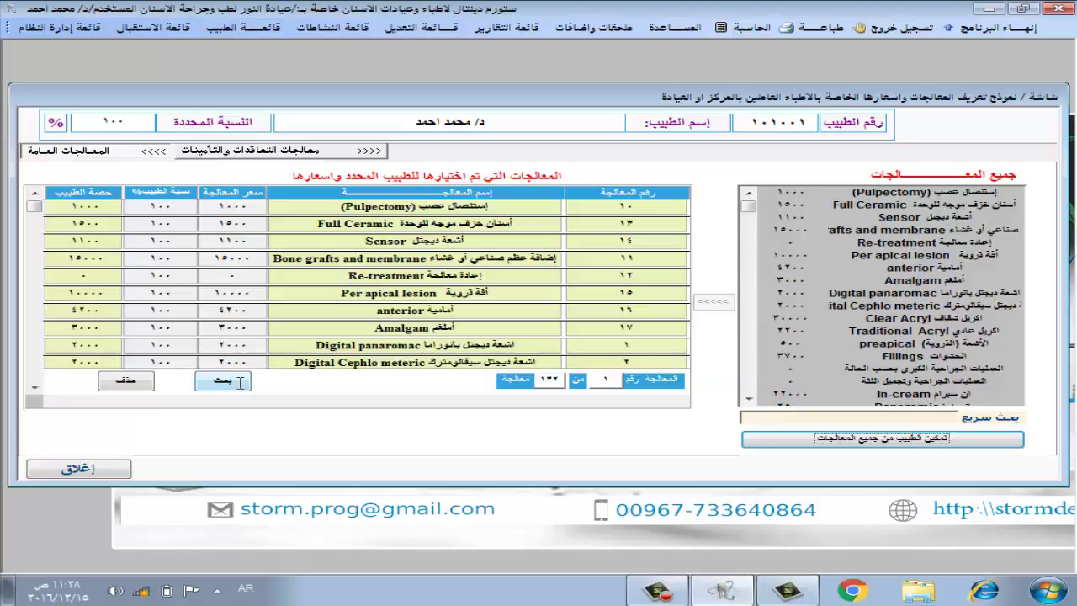
left_click(88, 469)
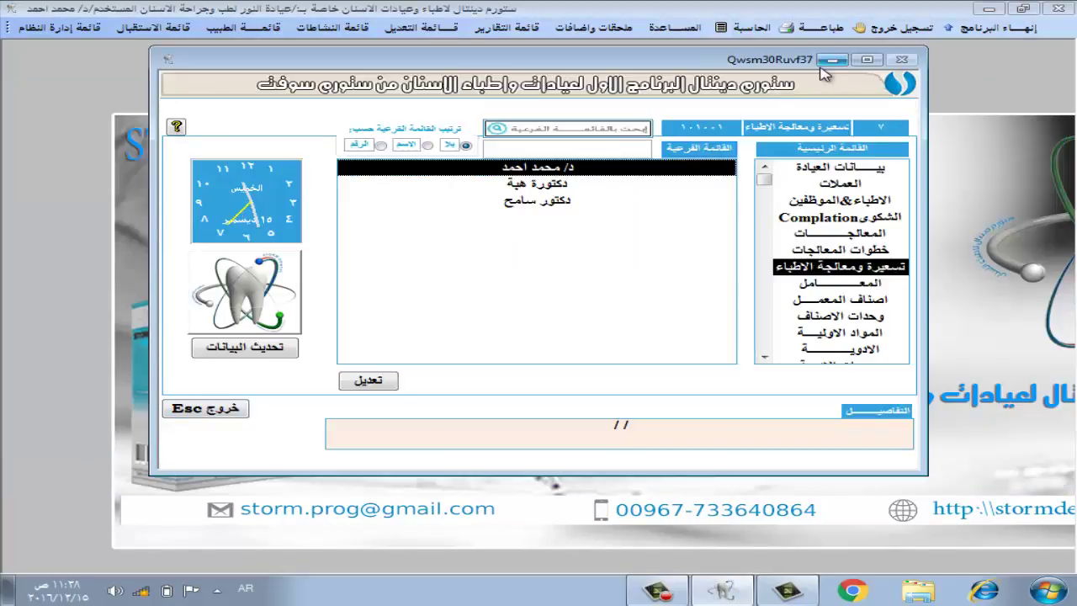
left_click(832, 59)
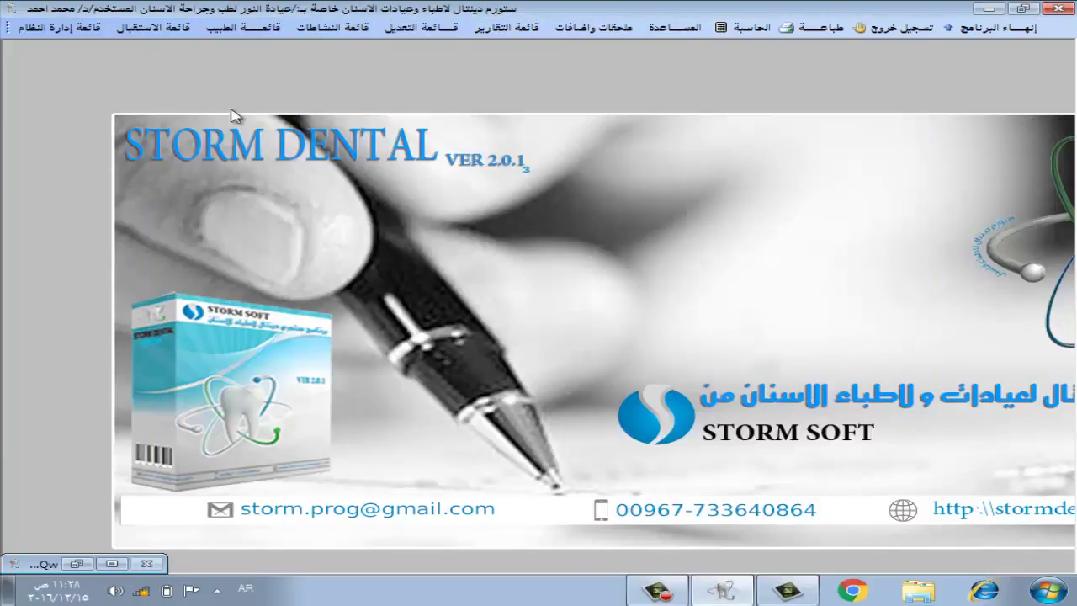
left_click(240, 31)
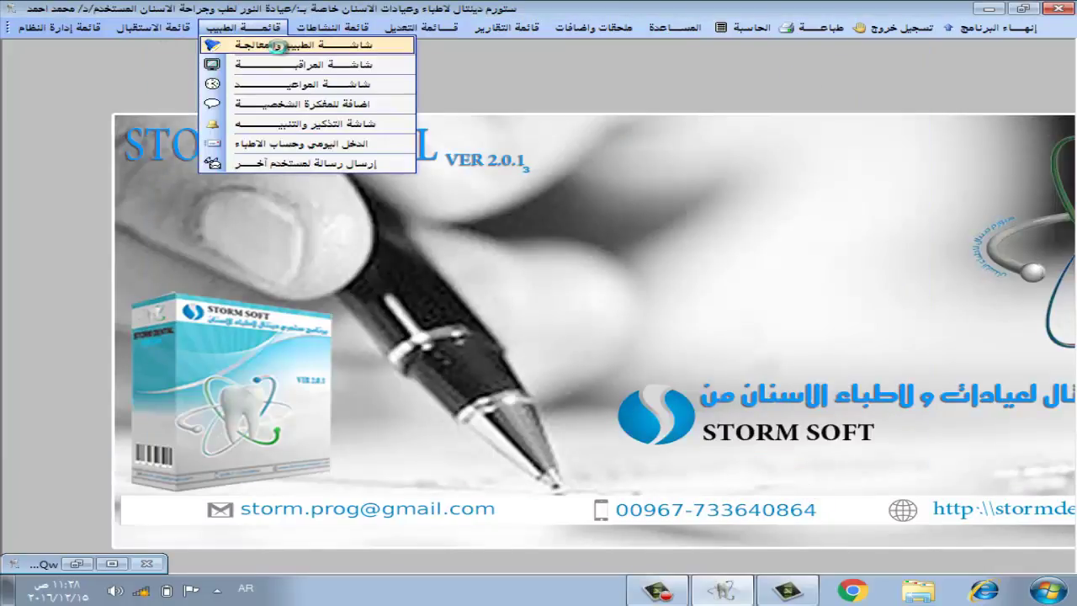
left_click(236, 45)
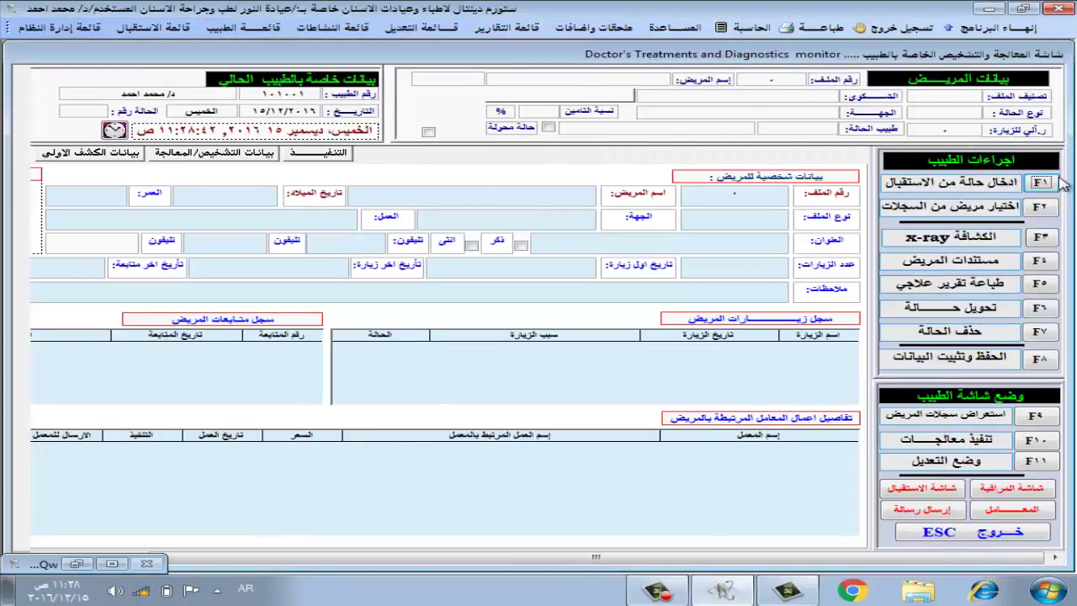
left_click(971, 184)
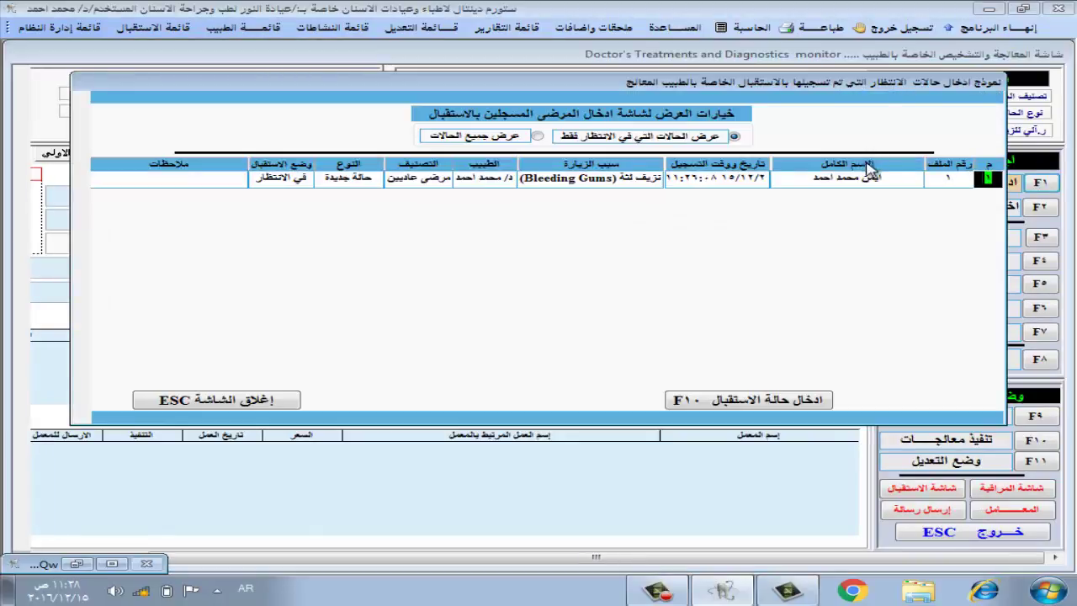
double_click(846, 177)
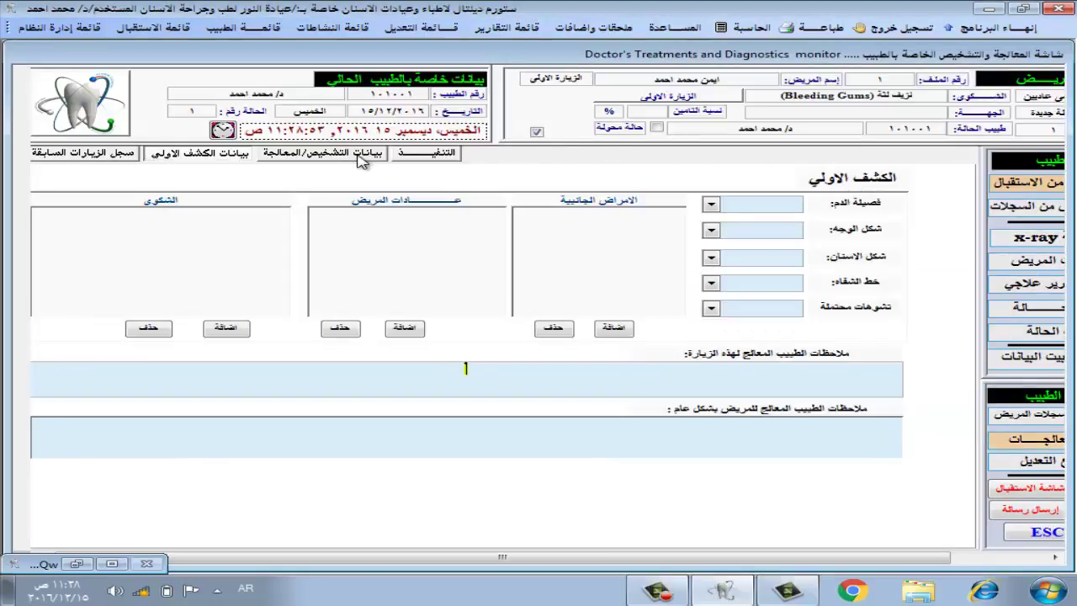
left_click(359, 161)
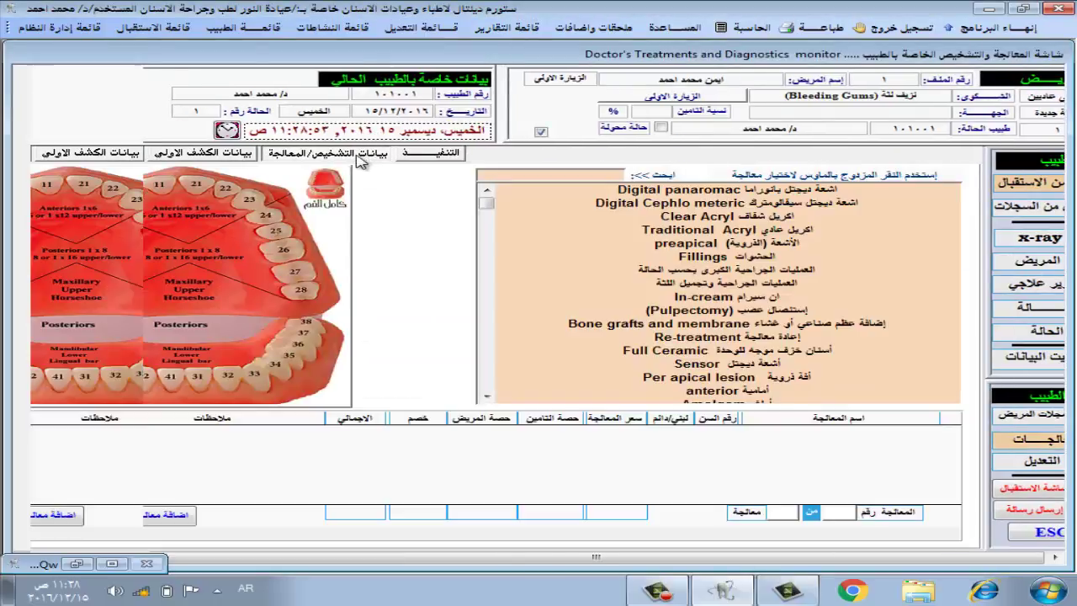
left_click(762, 218)
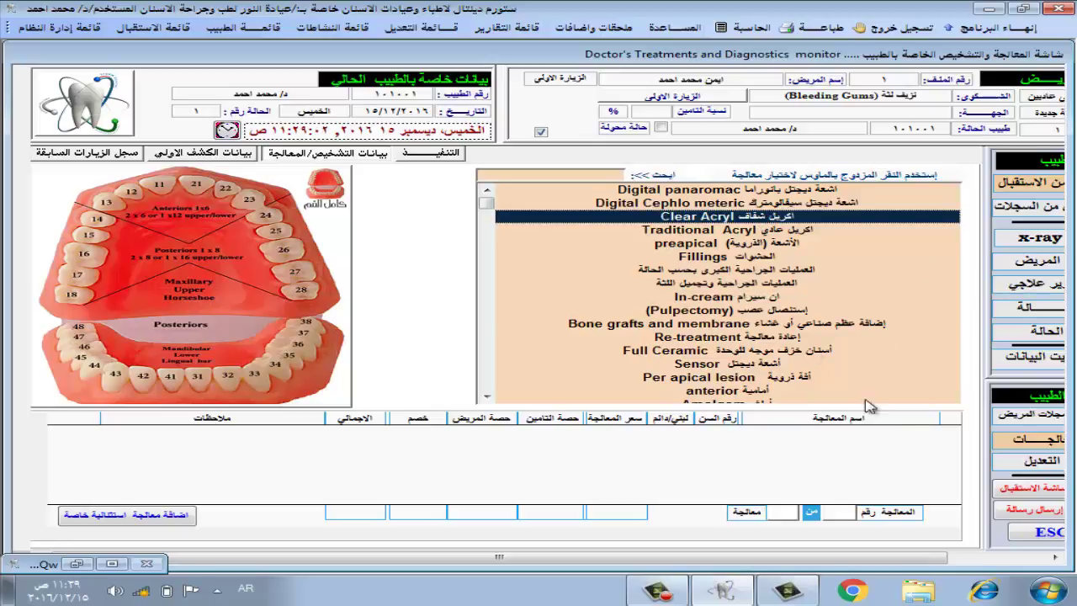
left_click(1030, 530)
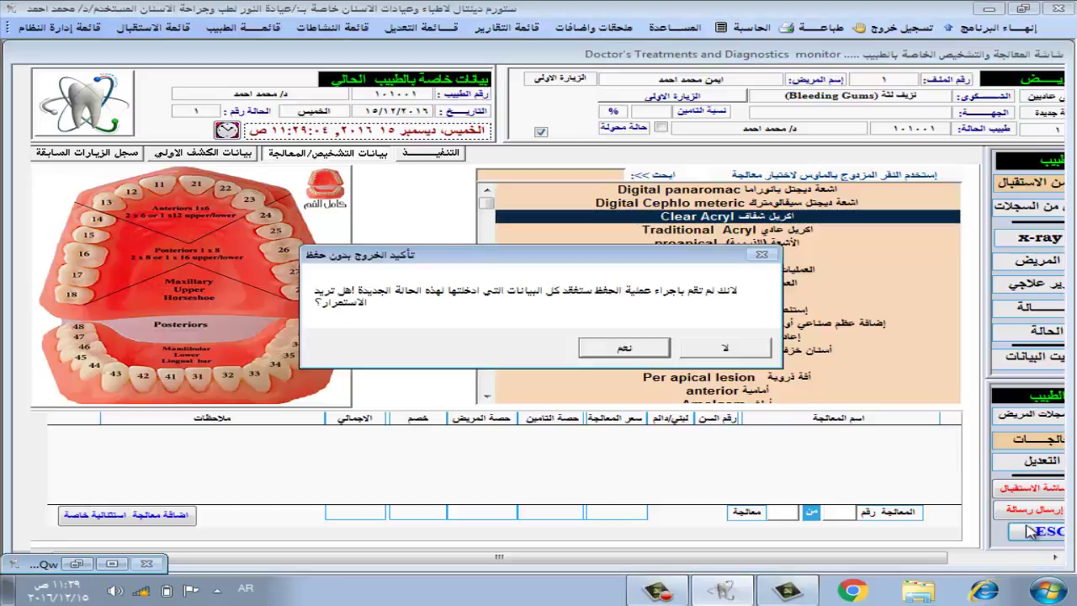
left_click(630, 349)
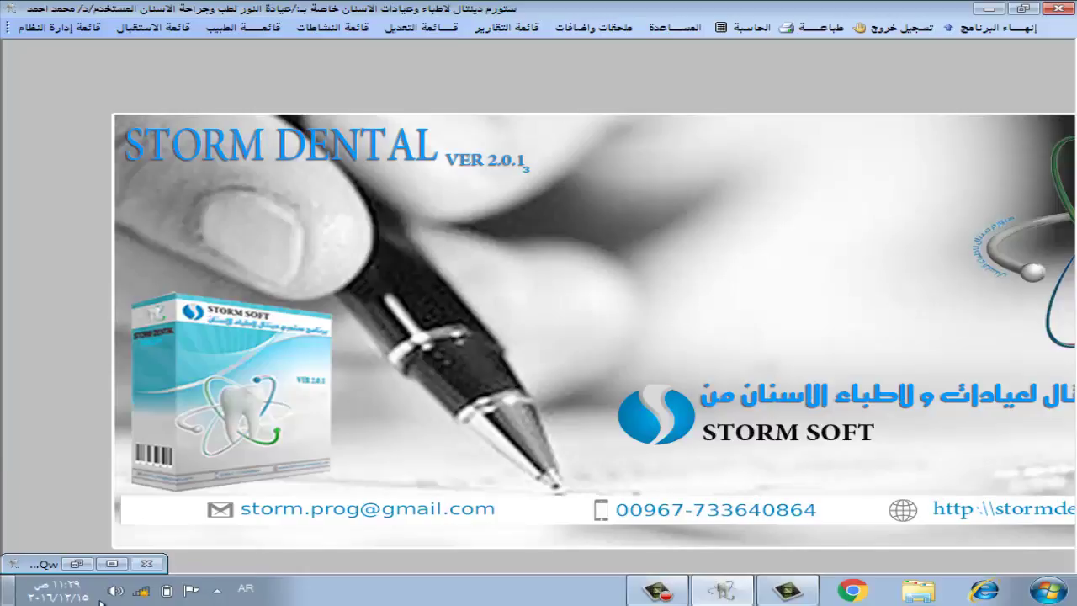
Step: Review the first doctor's general and contract/insurance treatments in her pricing form, then close it
left_click(77, 570)
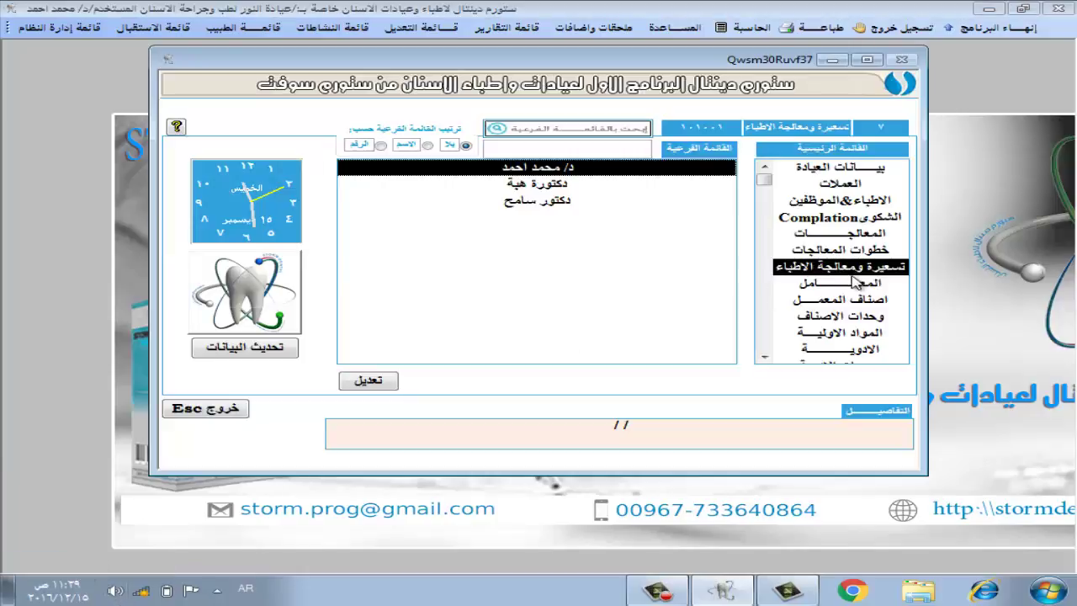
left_click(829, 267)
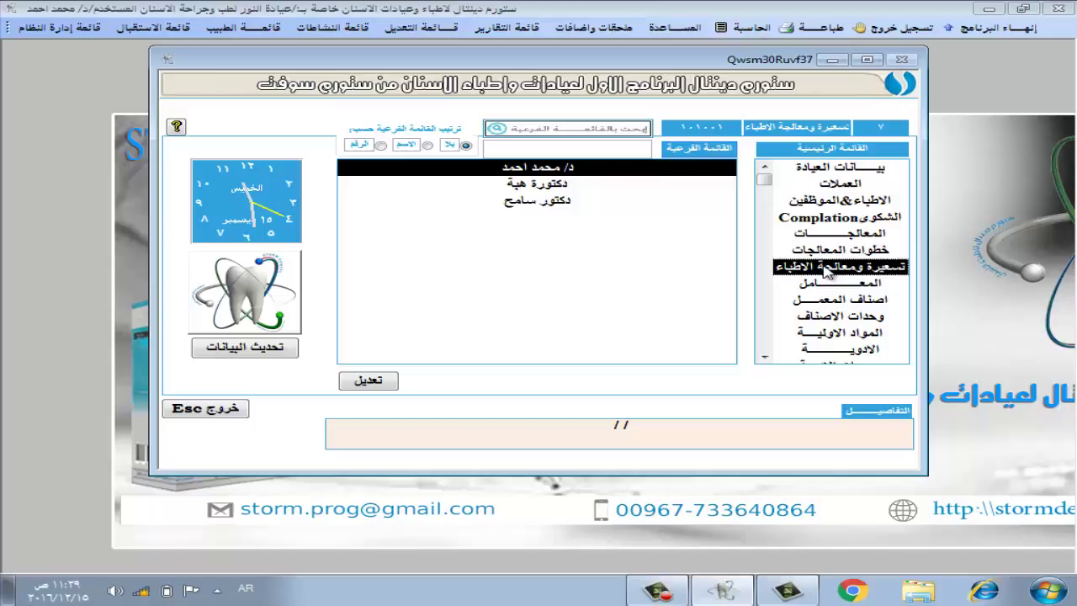
left_click(368, 380)
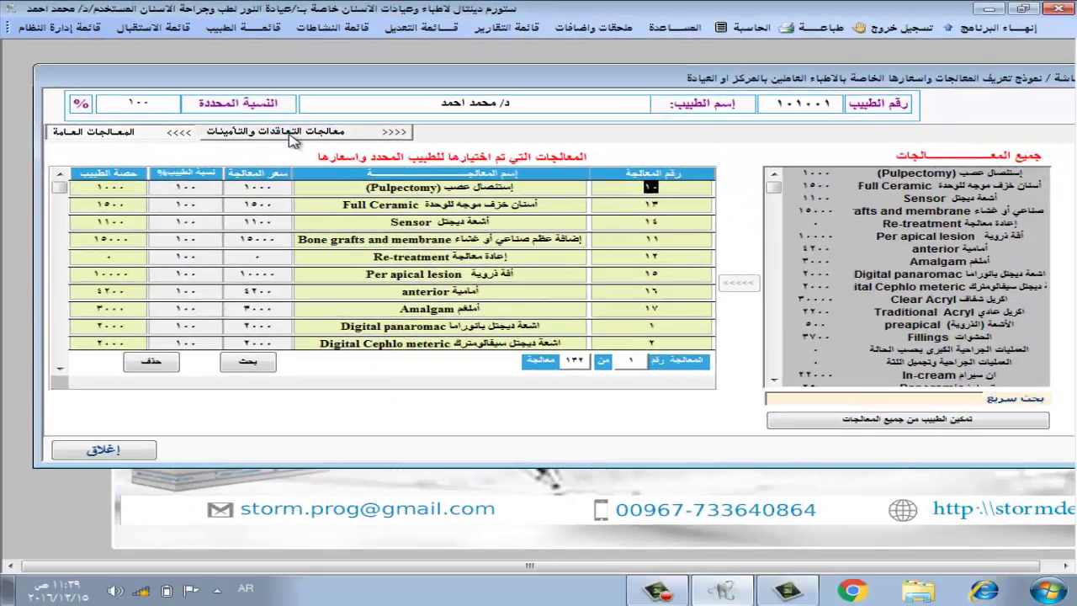
left_click(313, 150)
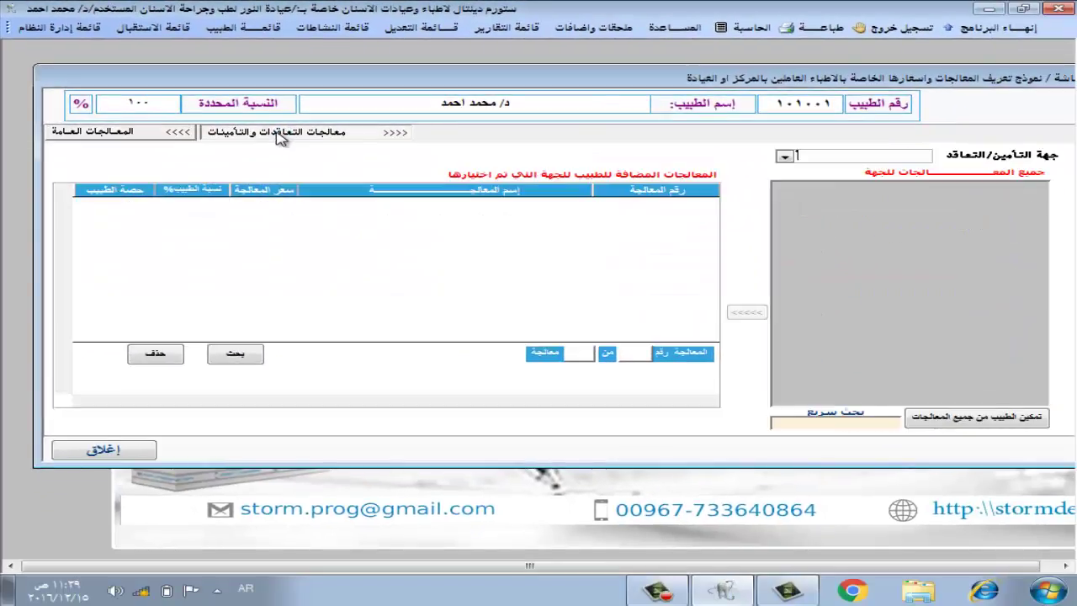
left_click(149, 138)
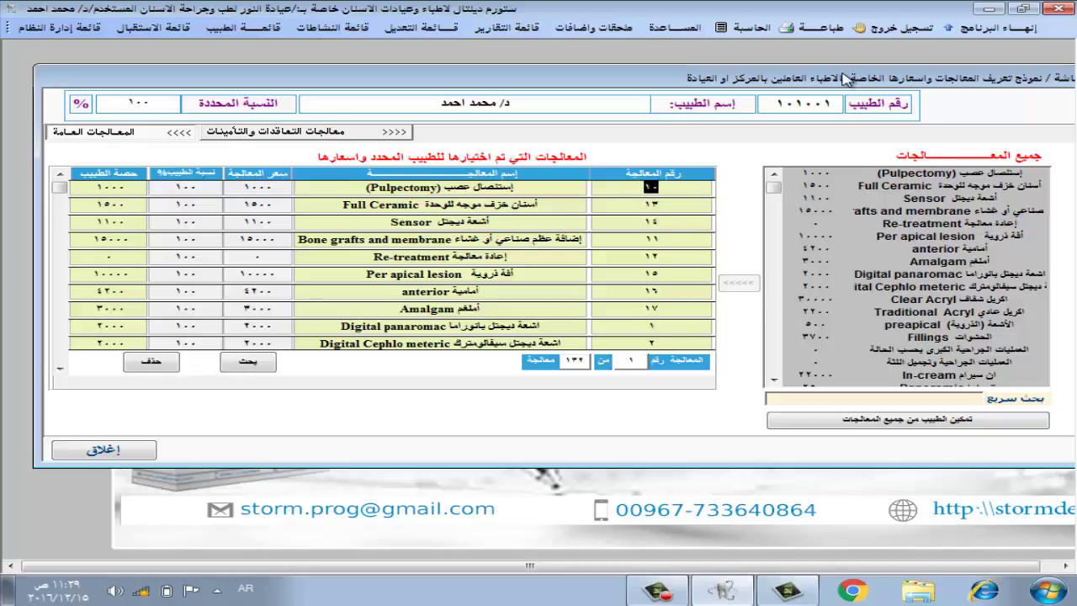
left_click_drag(845, 79, 820, 80)
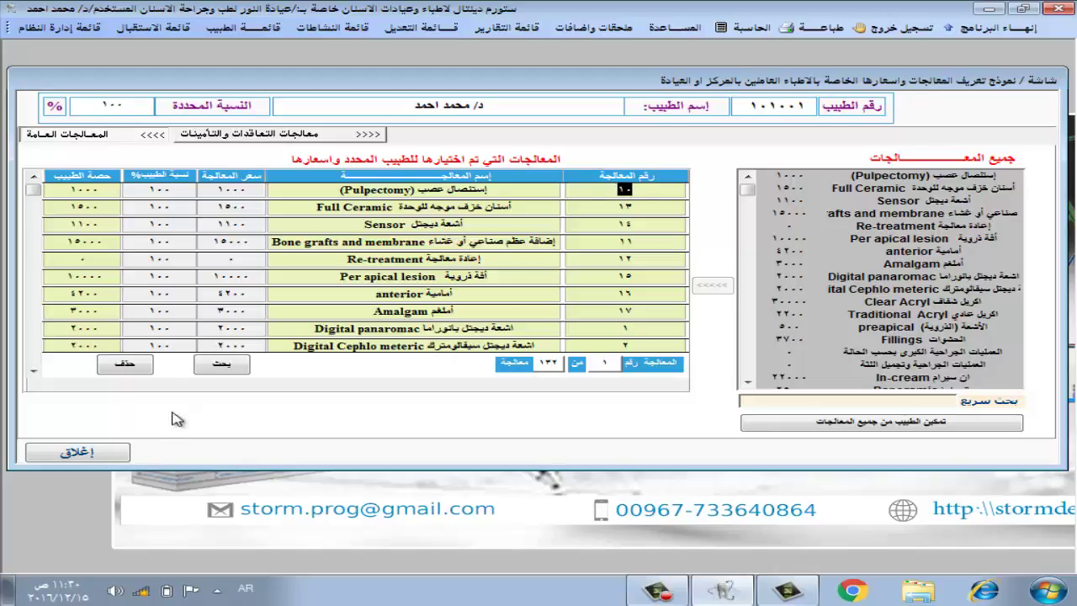
left_click(90, 454)
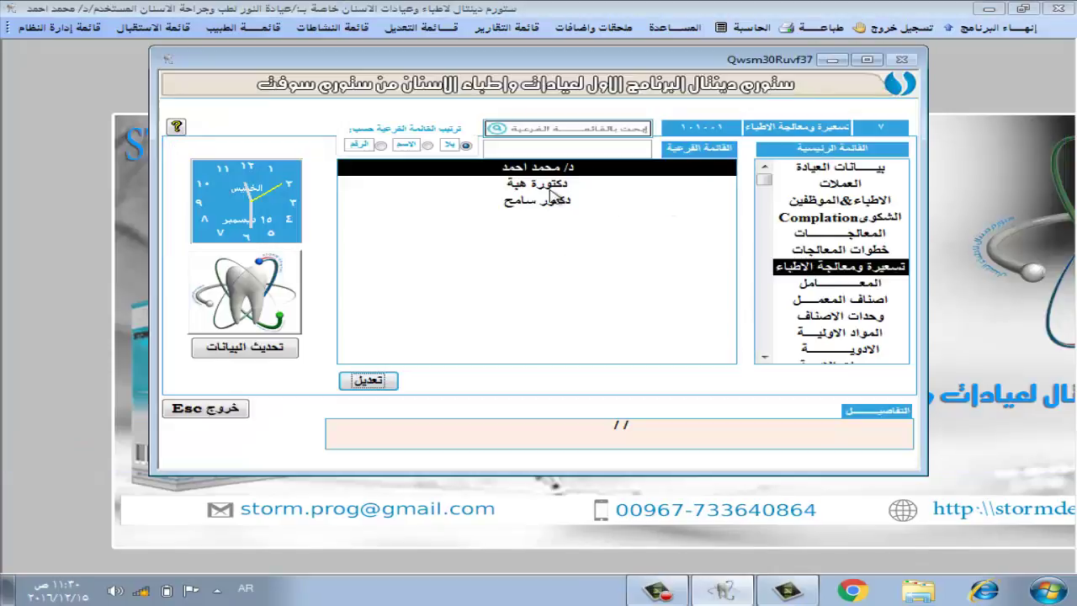
Step: Open the second doctor's treatments and prices form, showing her 33% share and empty treatments table
left_click(537, 184)
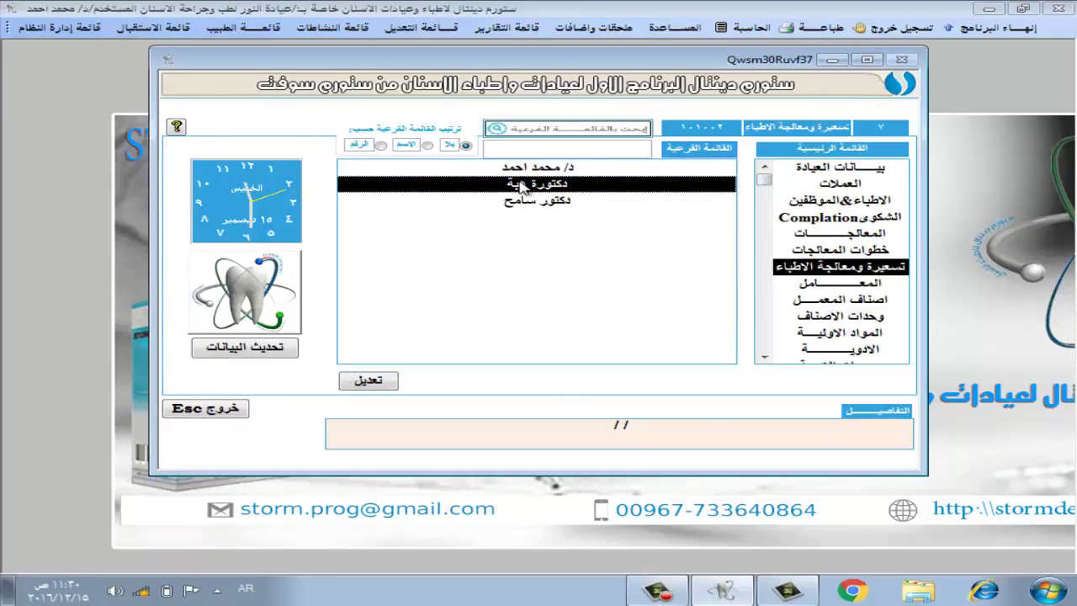
double_click(521, 186)
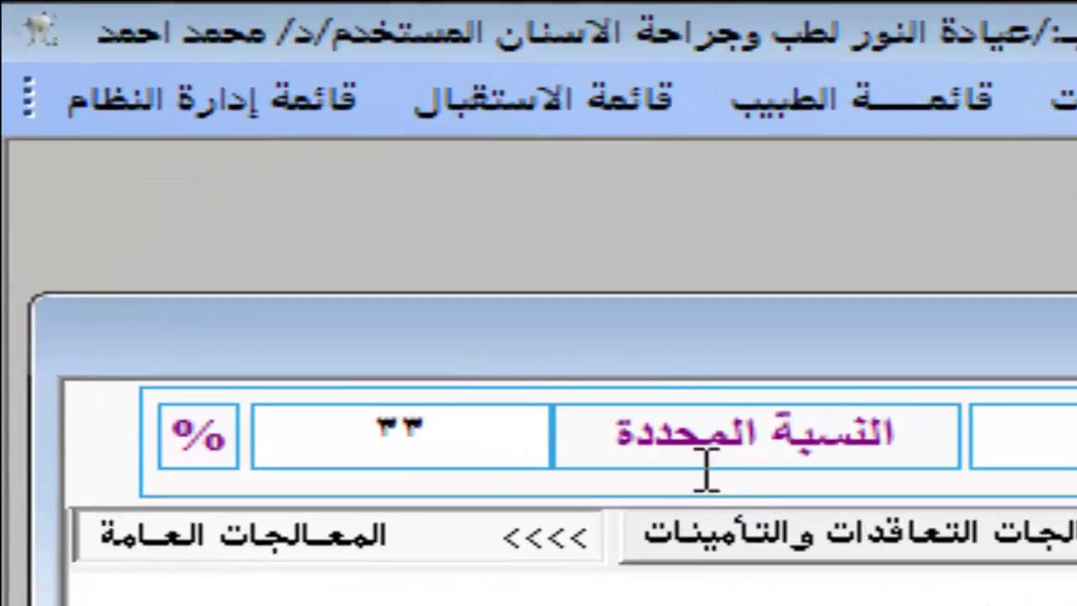
double_click(397, 433)
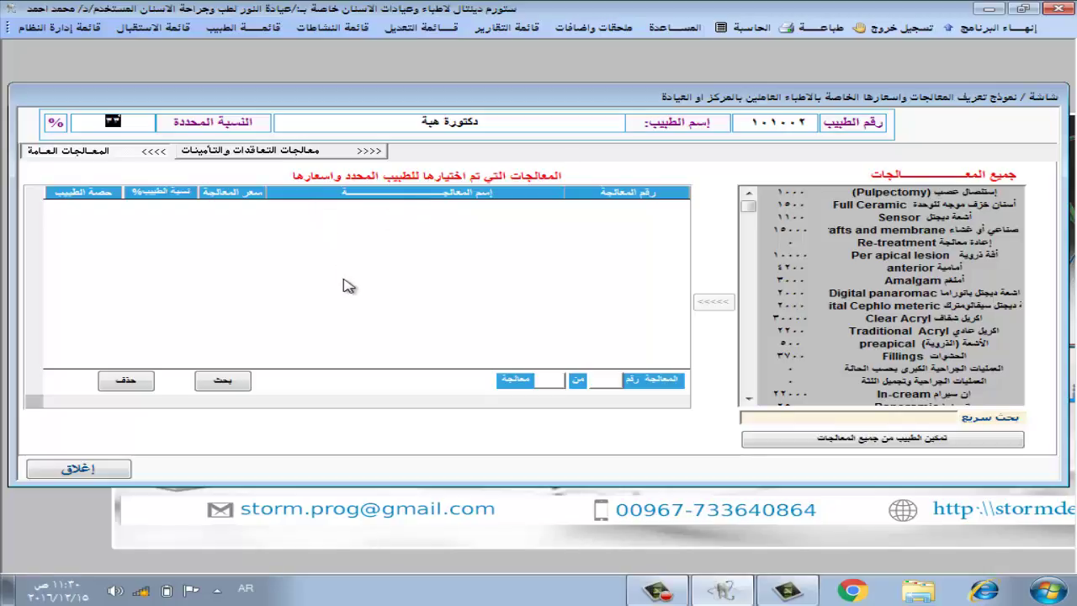
left_click(851, 295)
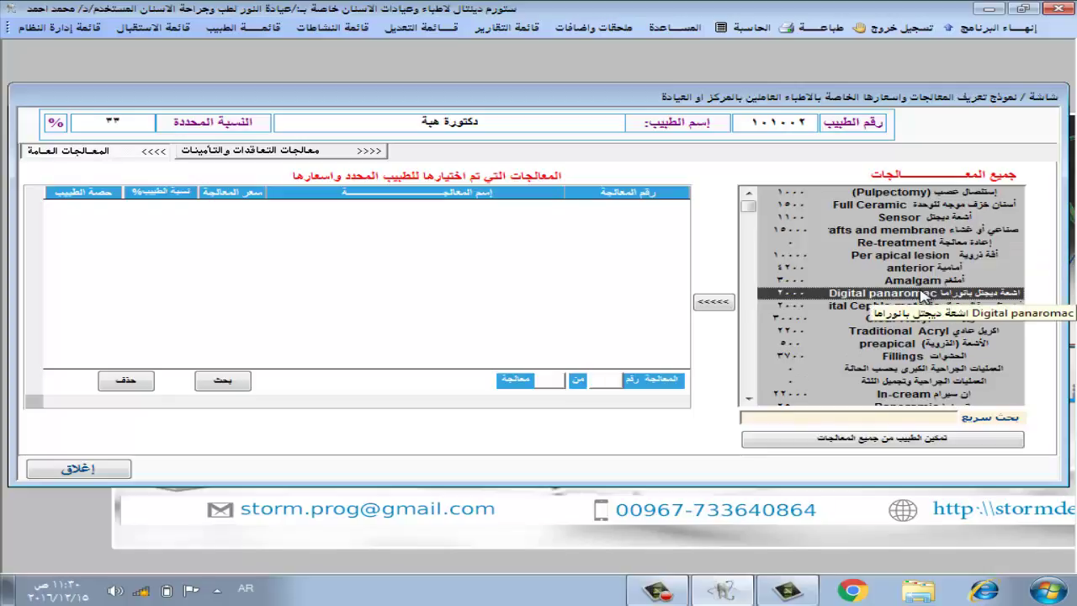
left_click(826, 418)
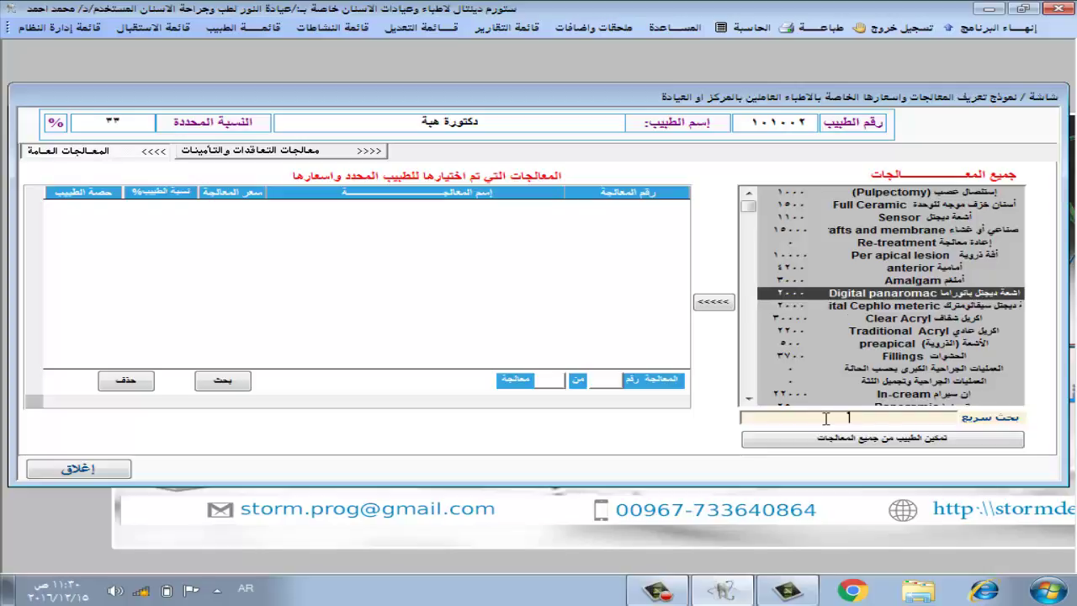
Step: Search 'قلع' and add Complex Extraction (5000) and Deciduous tooth extraction (500) at 33%
type("قلع")
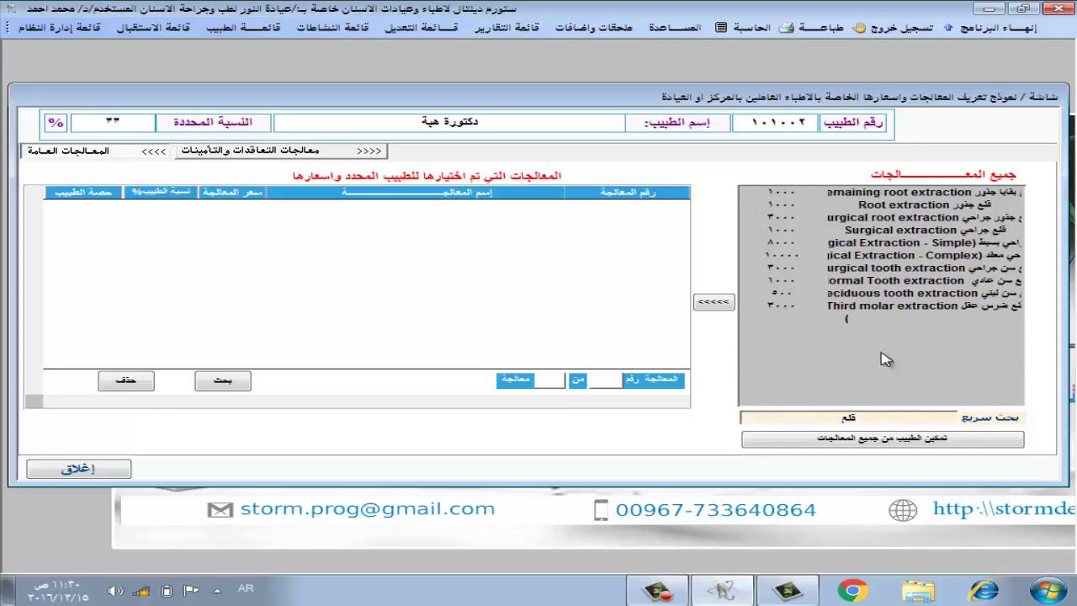
left_click(713, 301)
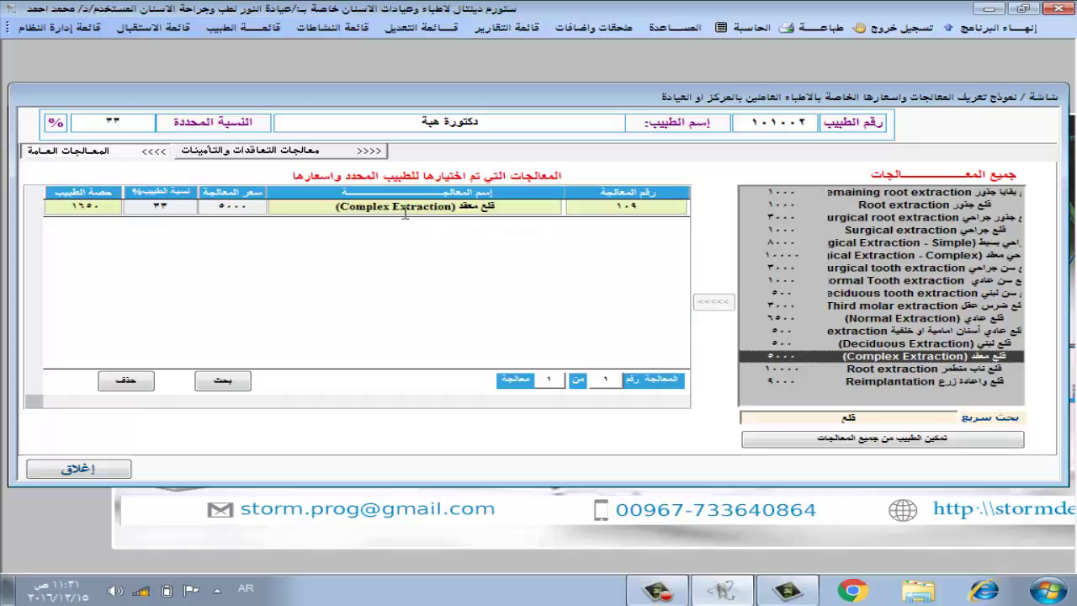
left_click(837, 295)
left_click(715, 302)
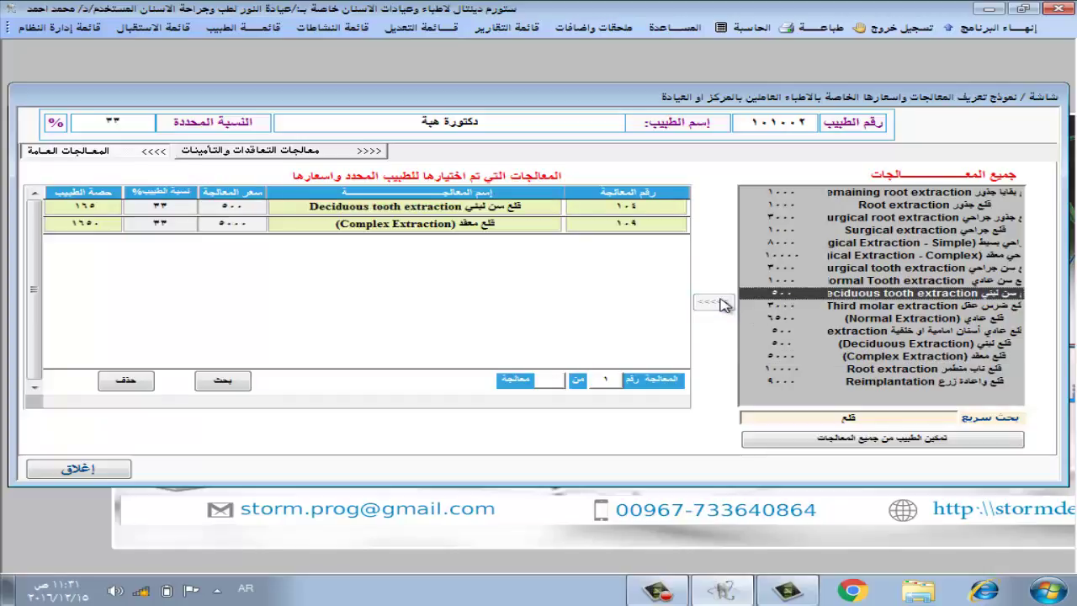
left_click(936, 272)
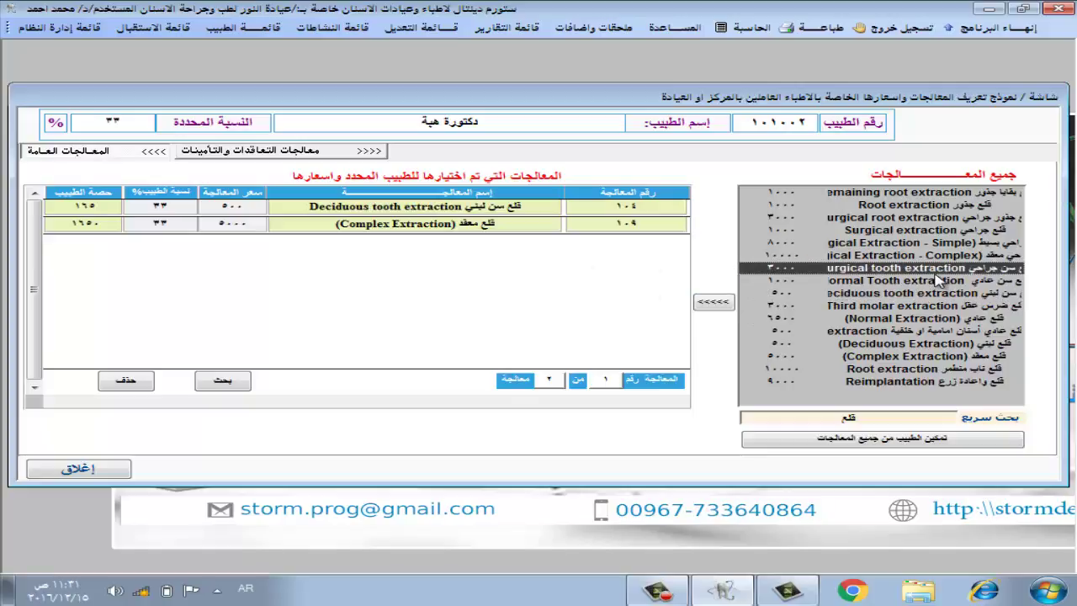
left_click(912, 336)
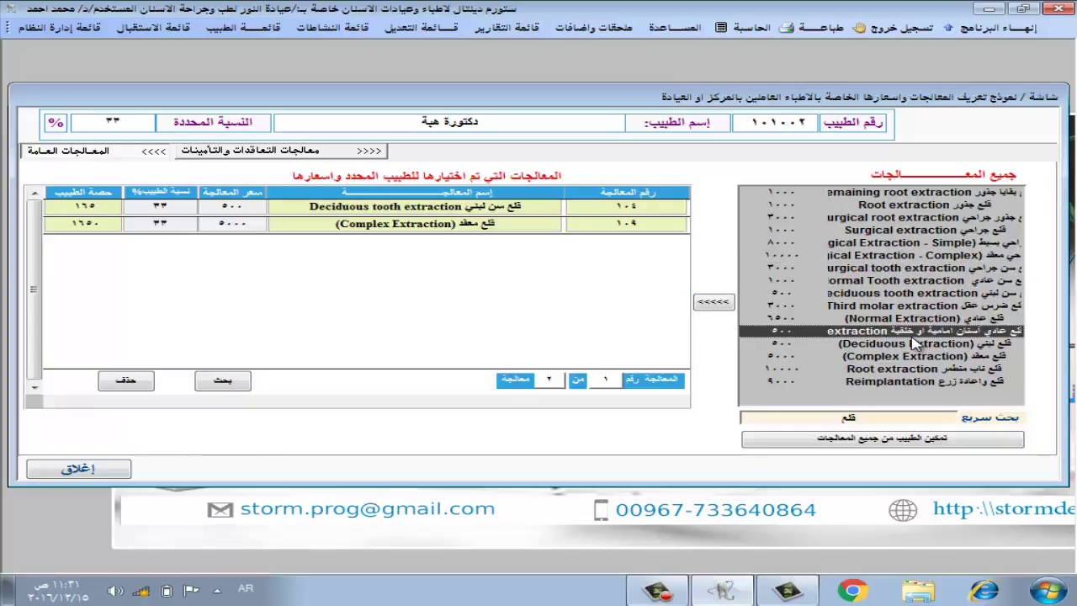
left_click(907, 345)
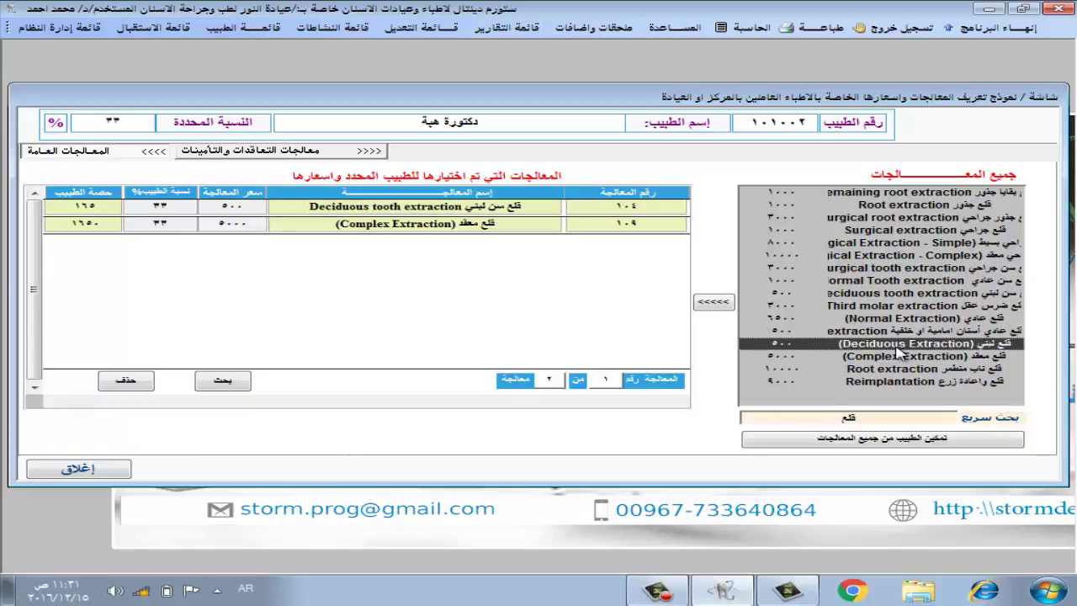
left_click(895, 359)
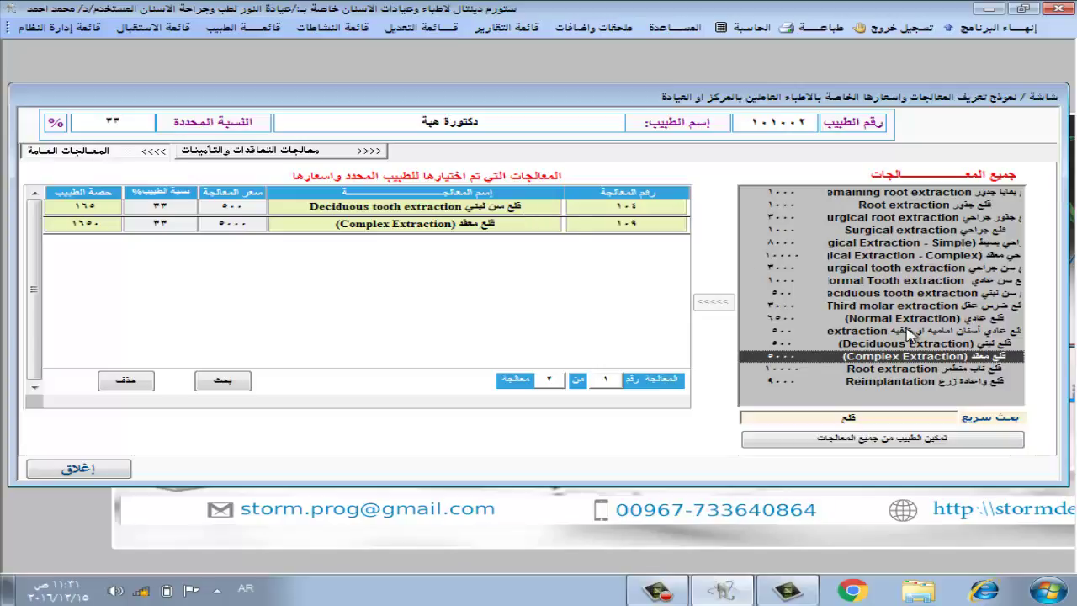
left_click(905, 371)
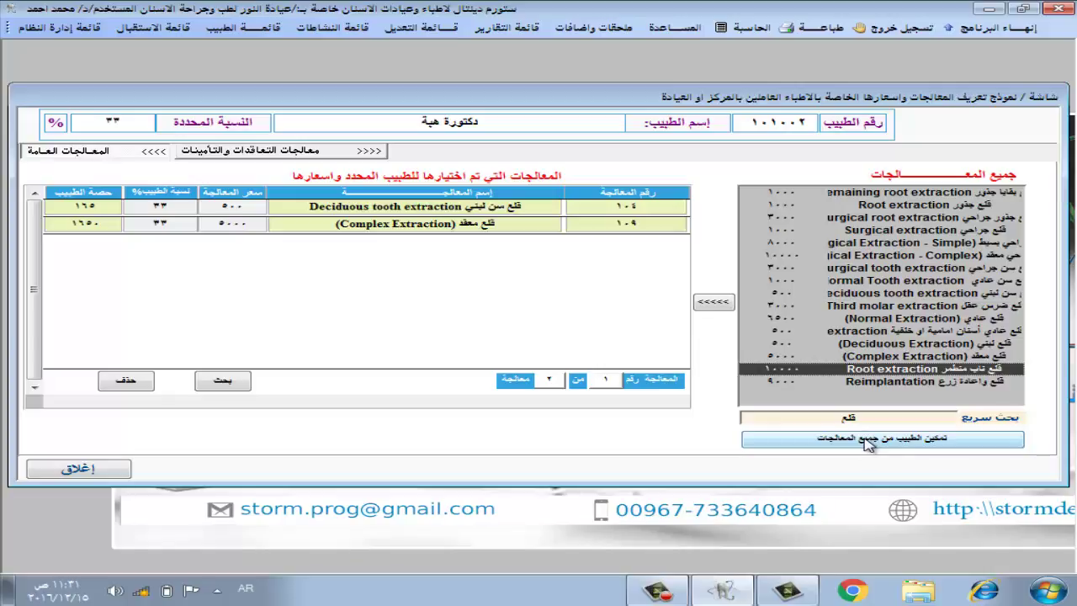
left_click(868, 444)
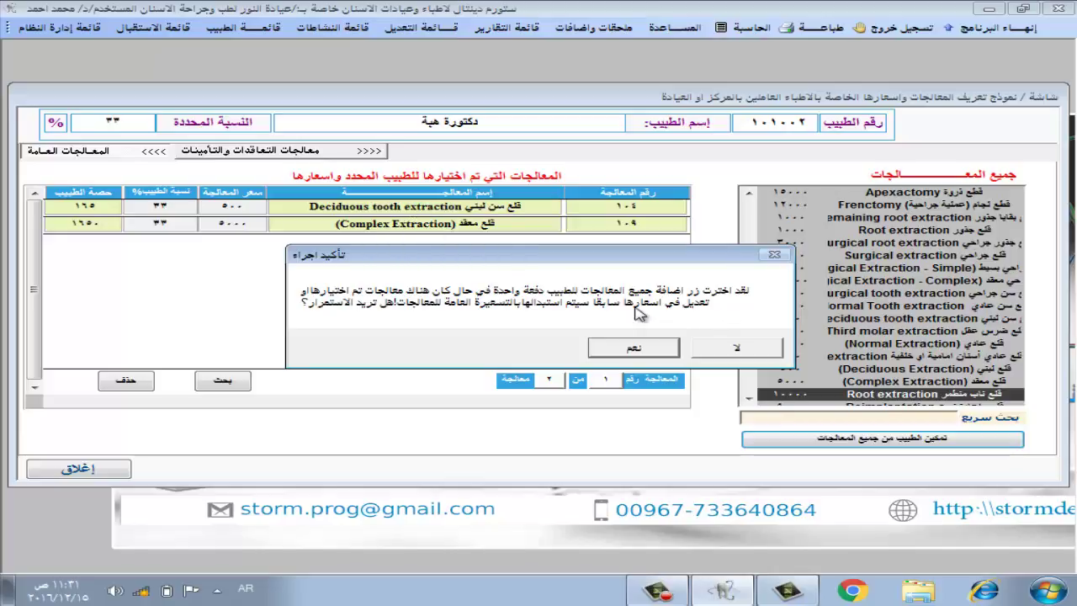
Step: Confirm adding all 132 treatments to the 33% doctor
left_click(641, 347)
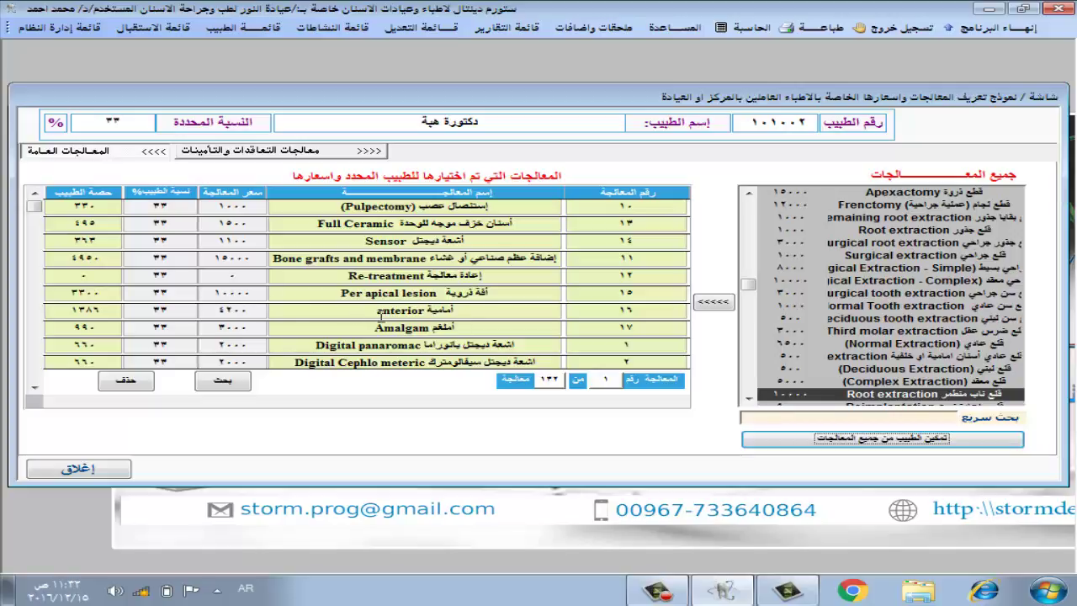
Step: Change the anterior treatment's price from 4200 to 4000 and adjust her share
left_click(230, 311)
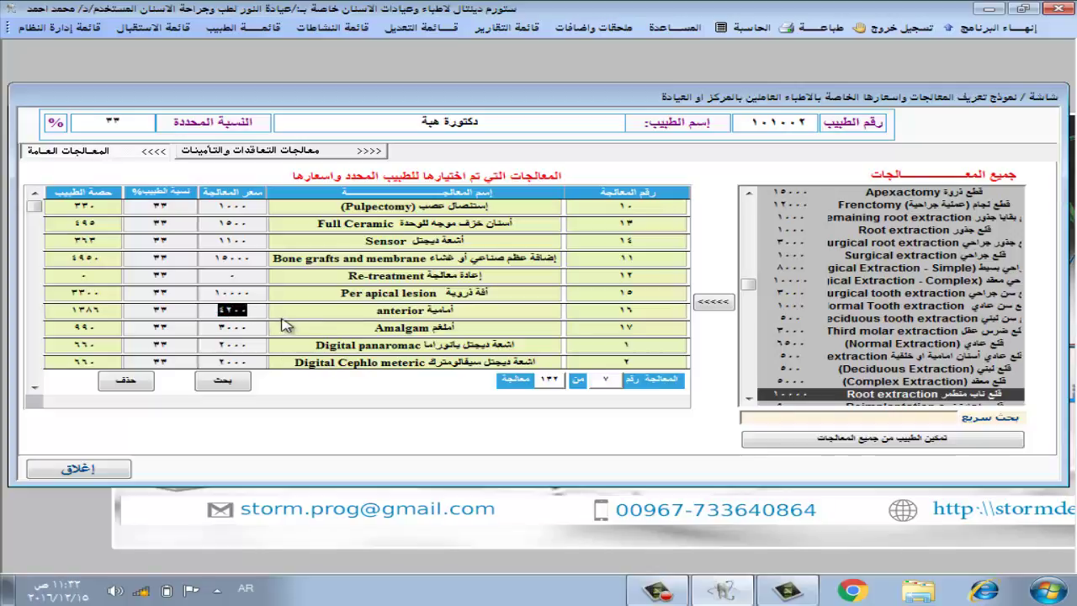
type("4")
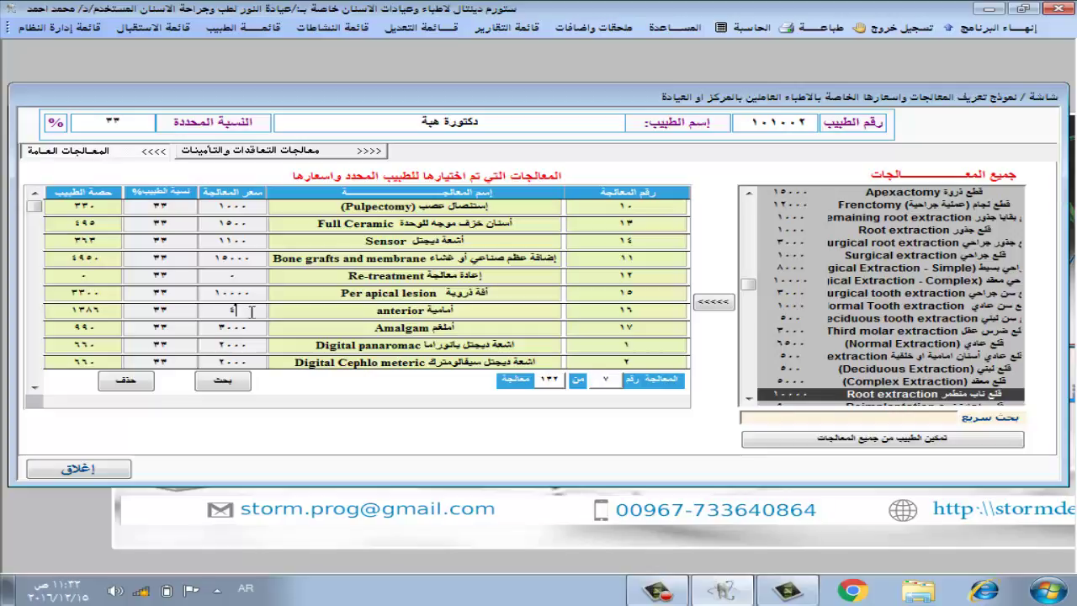
type("000")
key("Tab")
key("Tab")
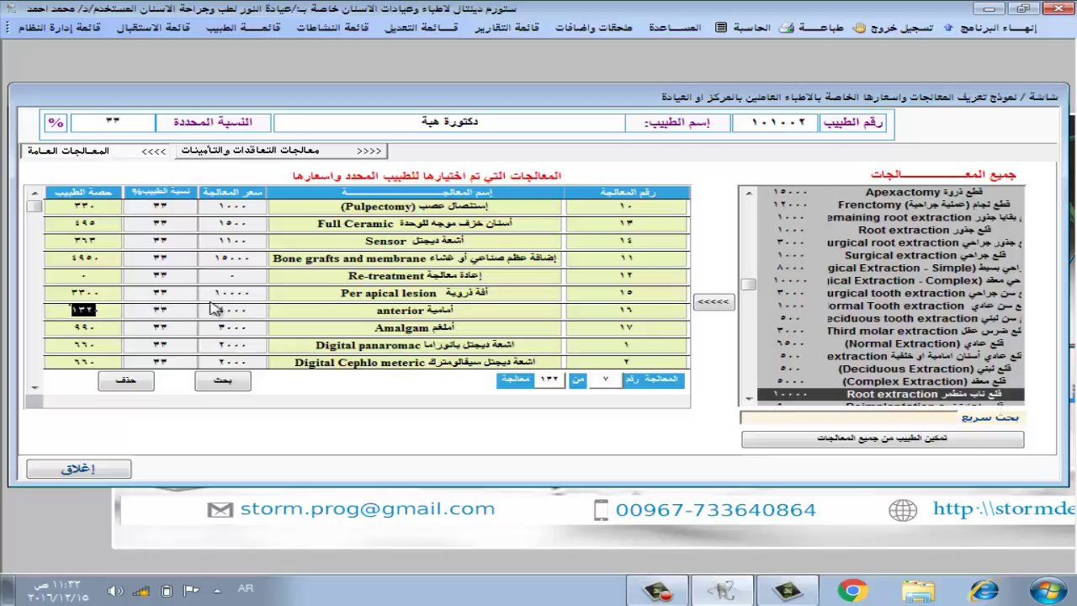
left_click(107, 311)
key("BackSpace")
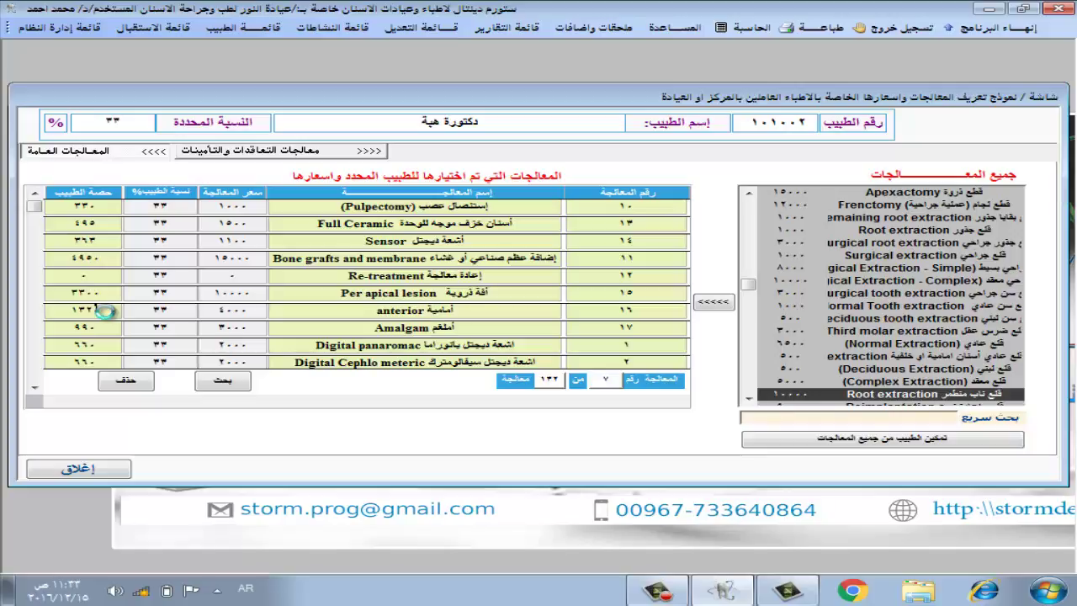
Step: Keep the 1320 anterior share and delete Pulpectomy, leaving 131 treatments
left_click(224, 384)
left_click(122, 382)
left_click(519, 345)
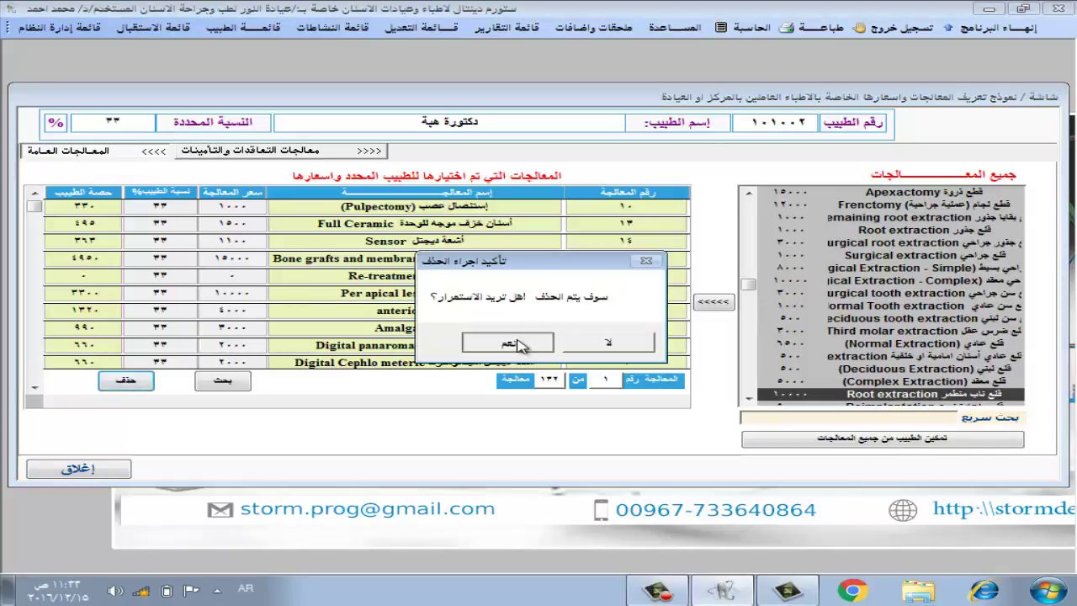
left_click(571, 340)
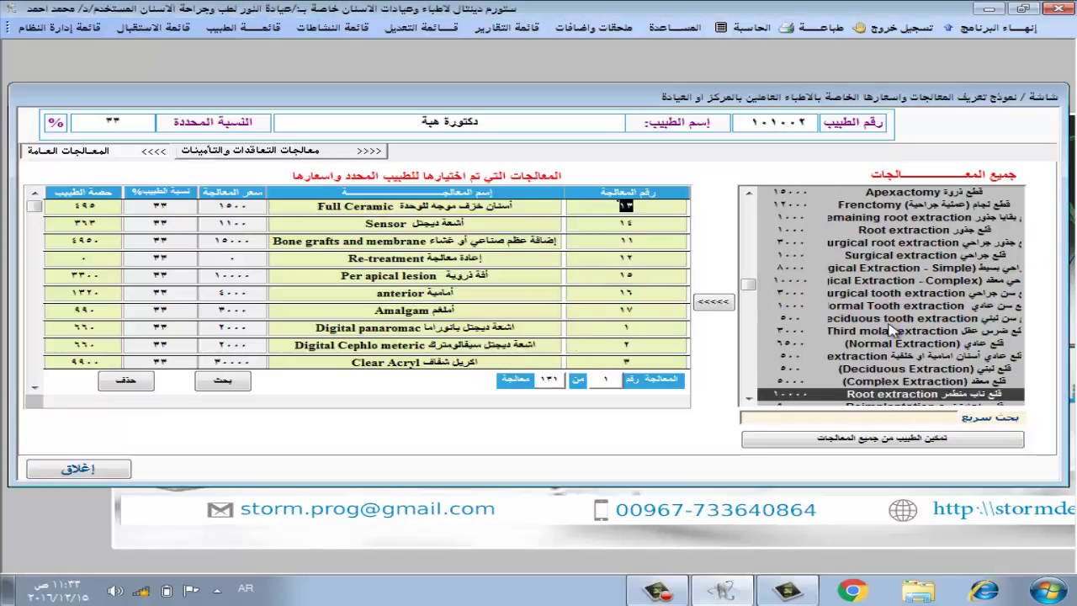
scroll(930, 289, "down", 1)
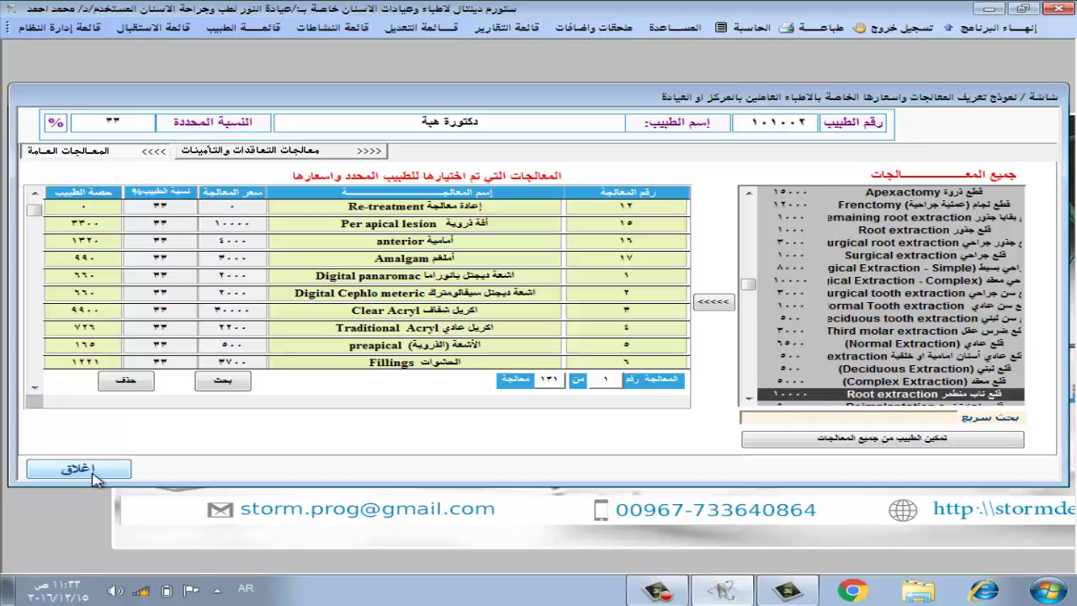
Step: Assign all 132 treatments to the third doctor at her 40% share
left_click(77, 469)
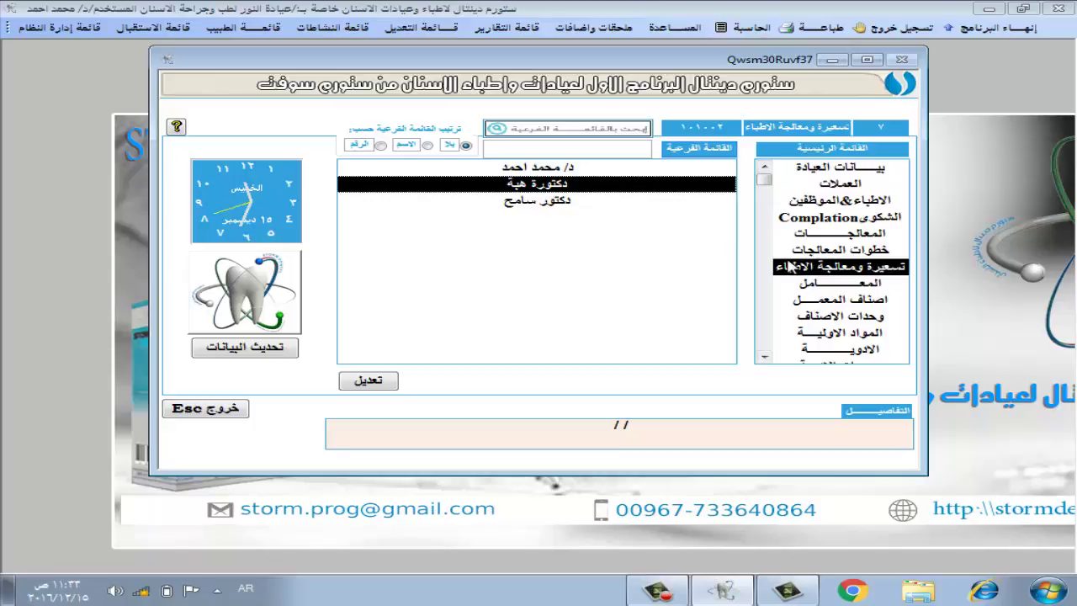
left_click(552, 203)
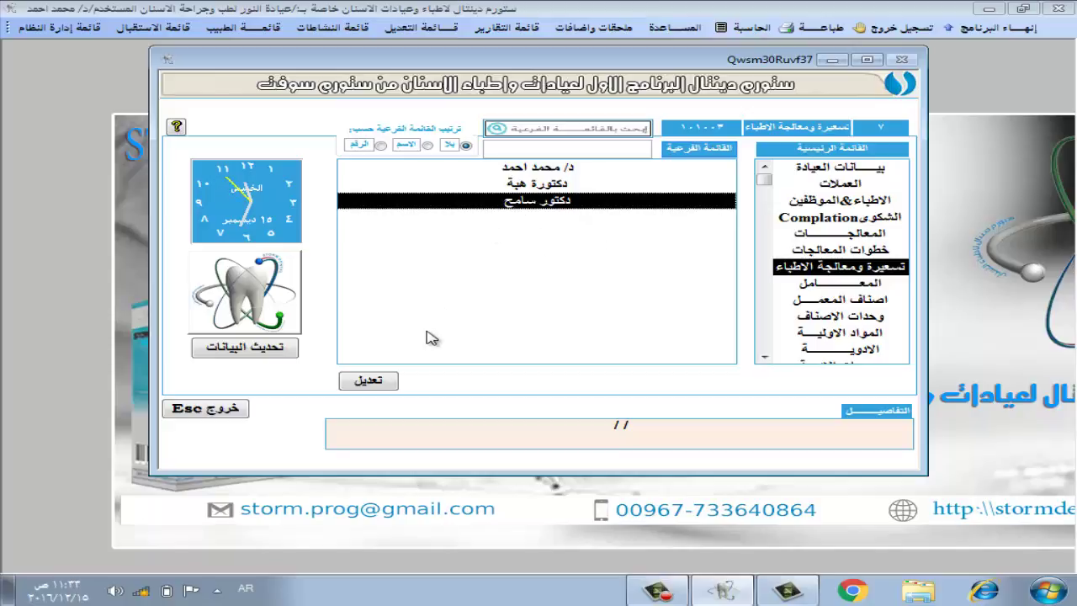
left_click(374, 382)
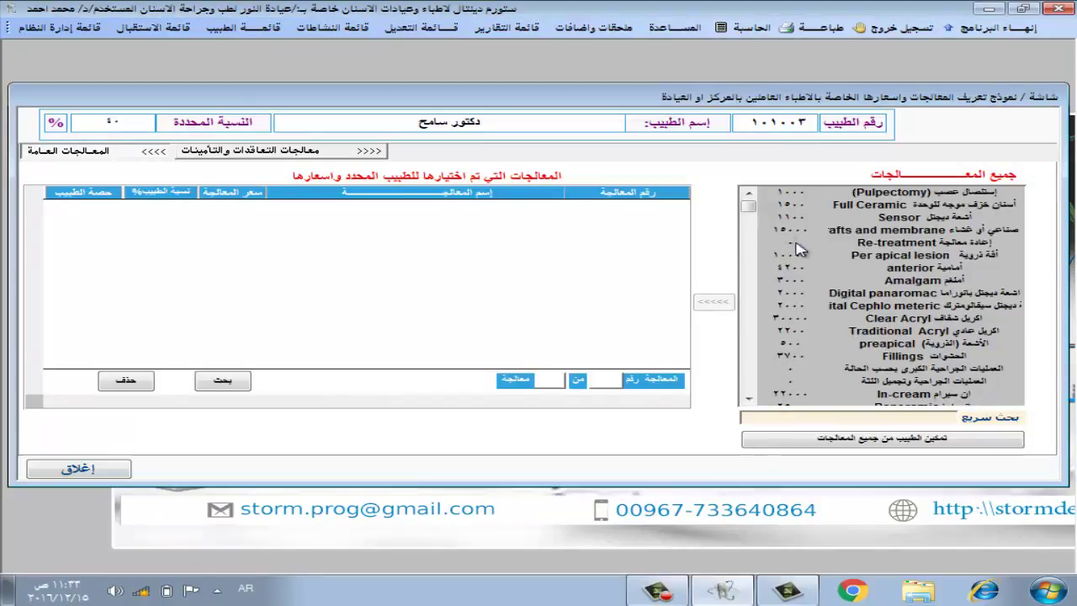
left_click(884, 441)
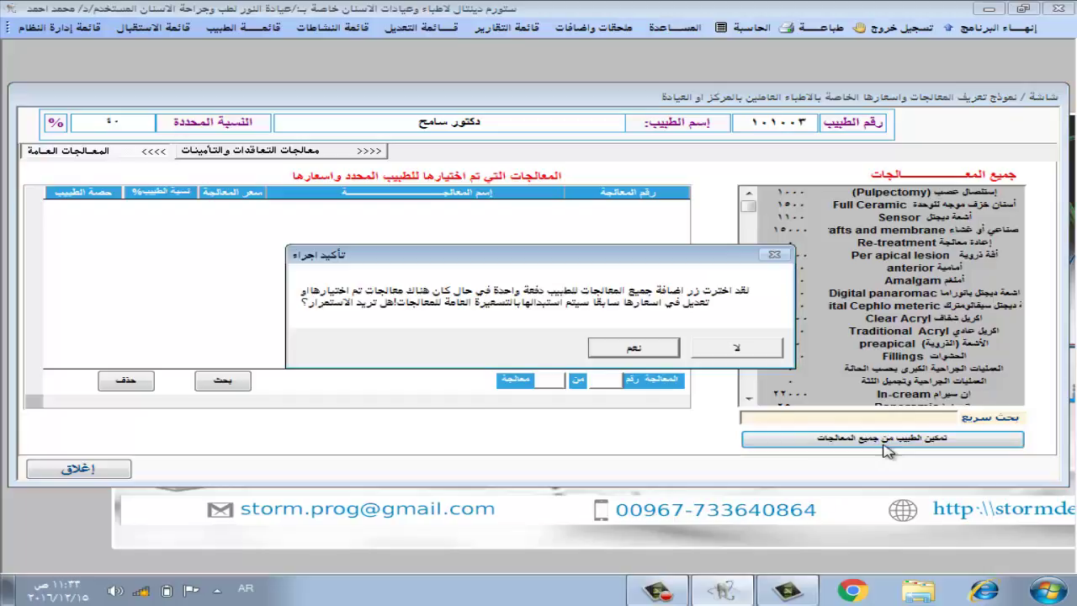
left_click(629, 350)
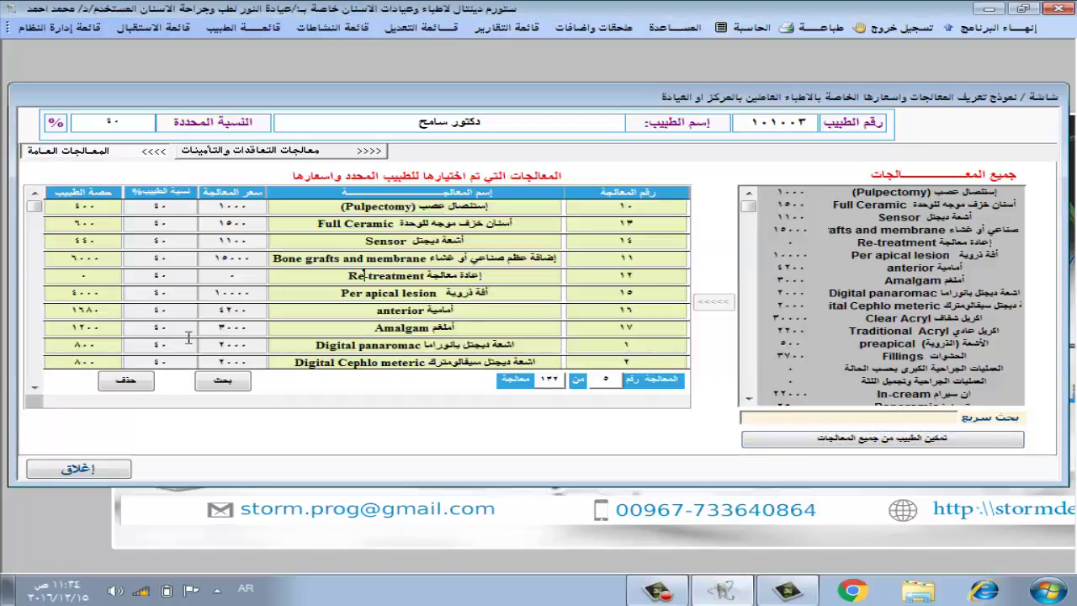
left_click(78, 468)
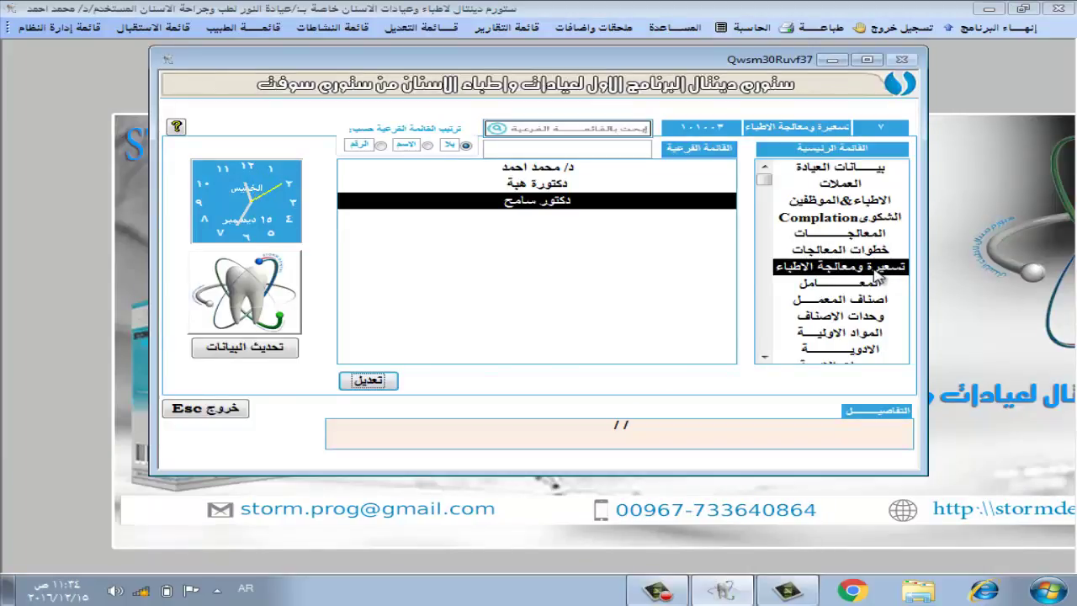
Step: Open the Clear Acryl lab item and change its price from 5000 to 1200
left_click(835, 288)
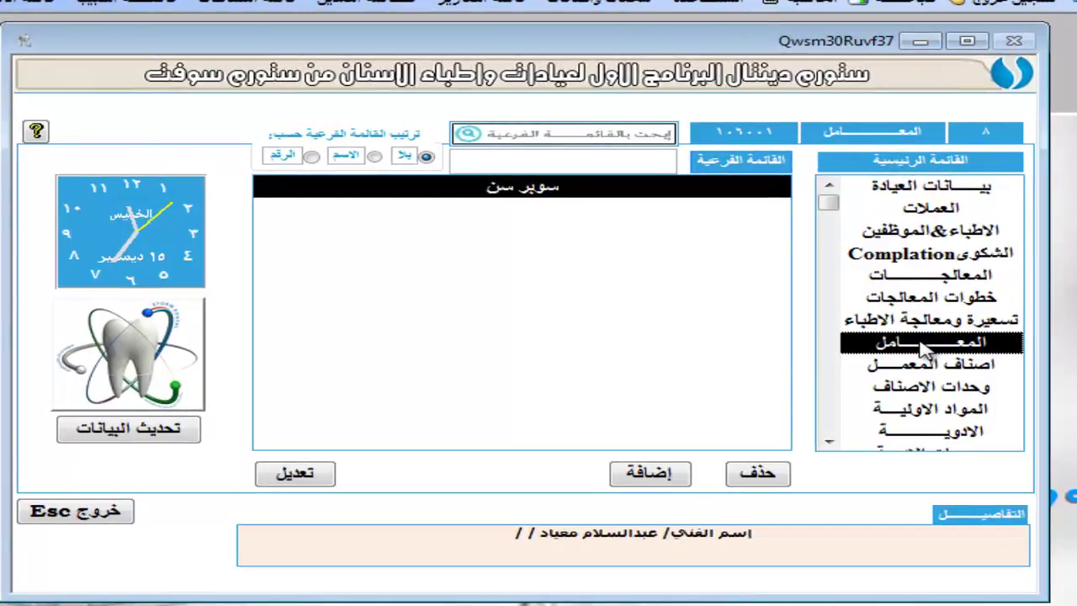
left_click(920, 345)
left_click(917, 370)
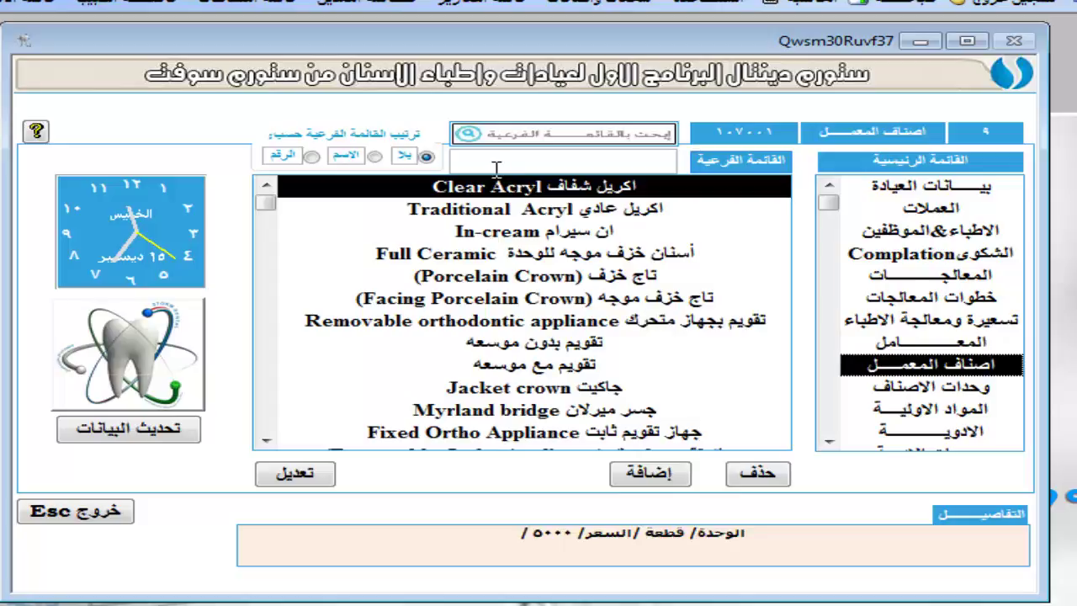
double_click(528, 187)
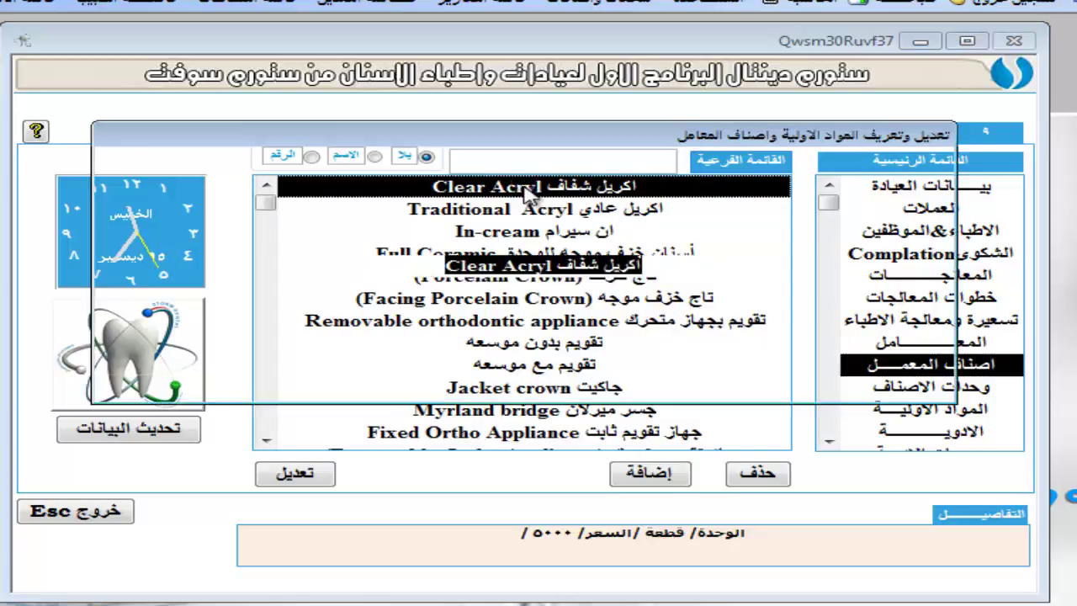
left_click(407, 321)
double_click(407, 322)
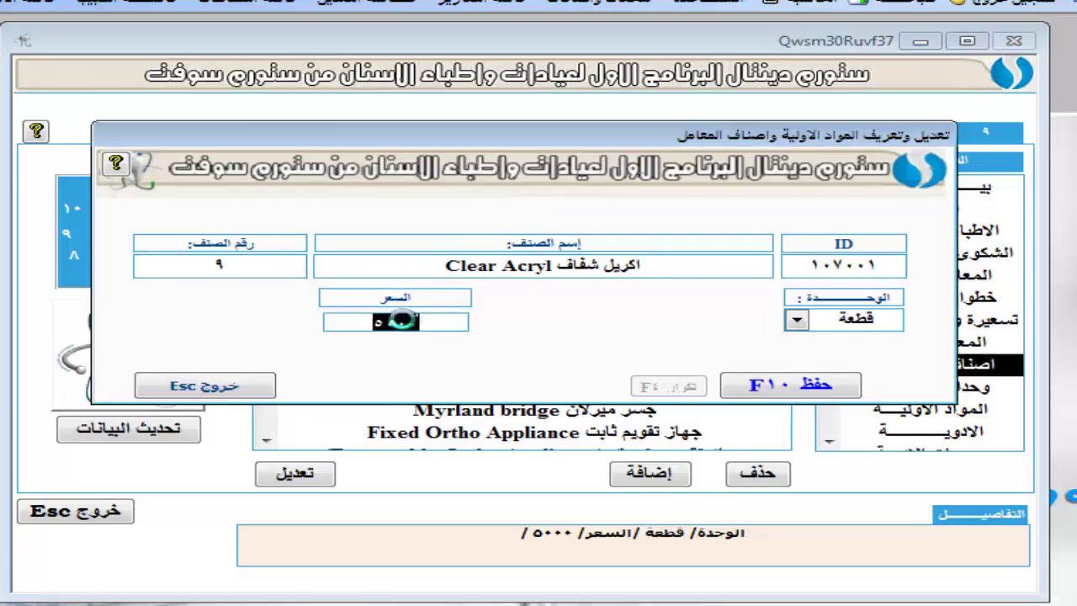
type("1200")
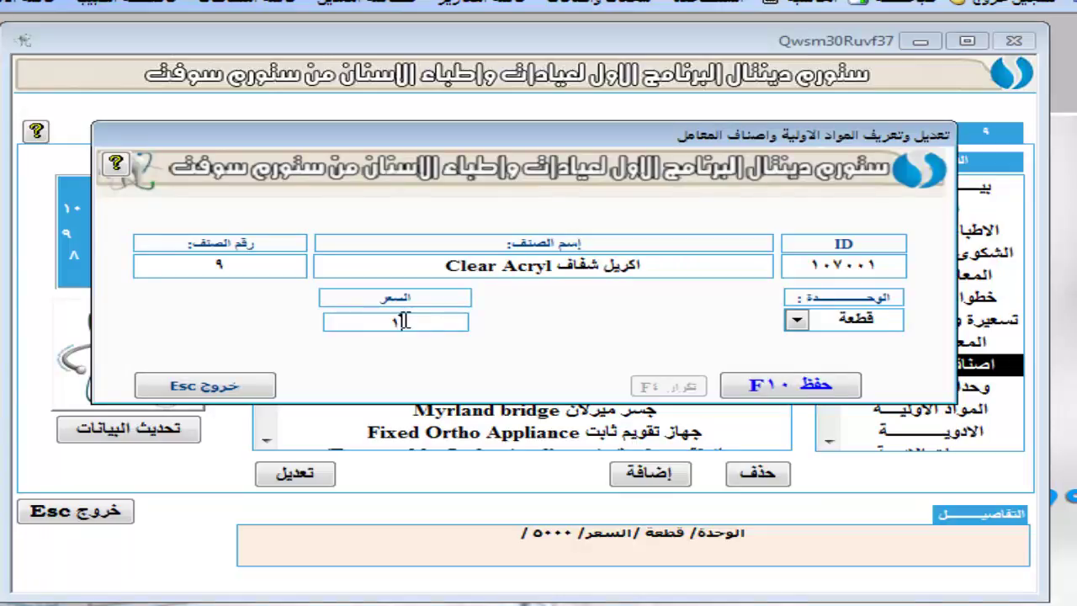
Step: Save the 1200 Clear Acryl price, applying the change to all labs
left_click(810, 385)
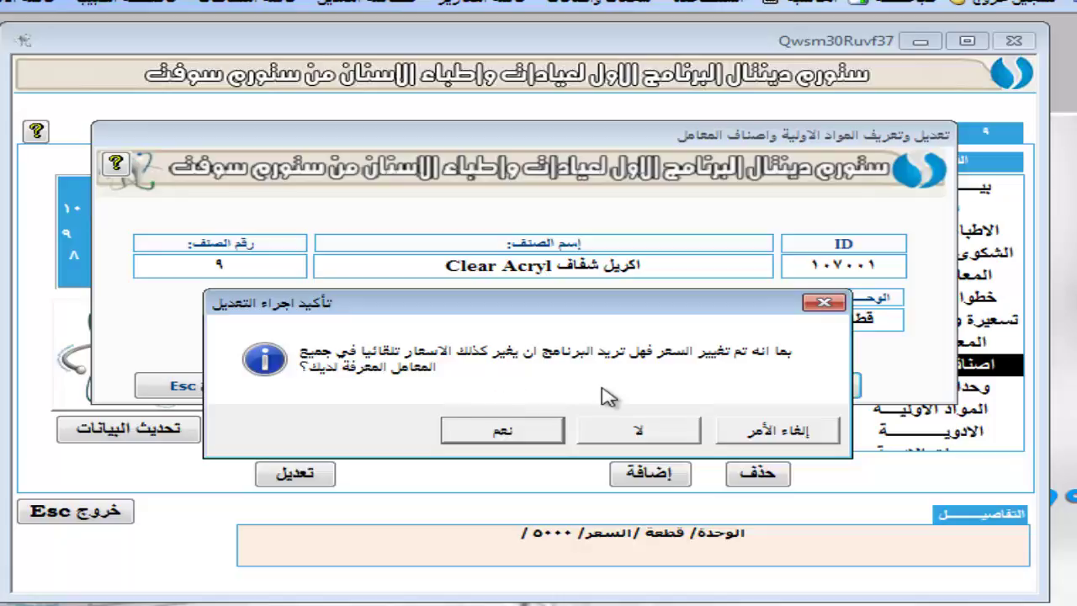
left_click(502, 433)
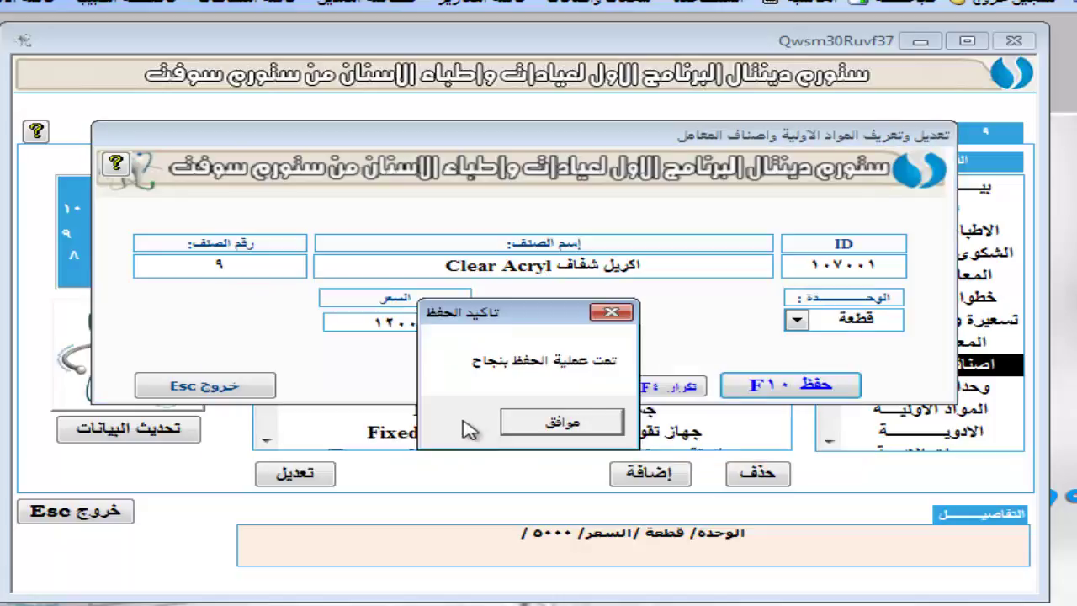
left_click(571, 423)
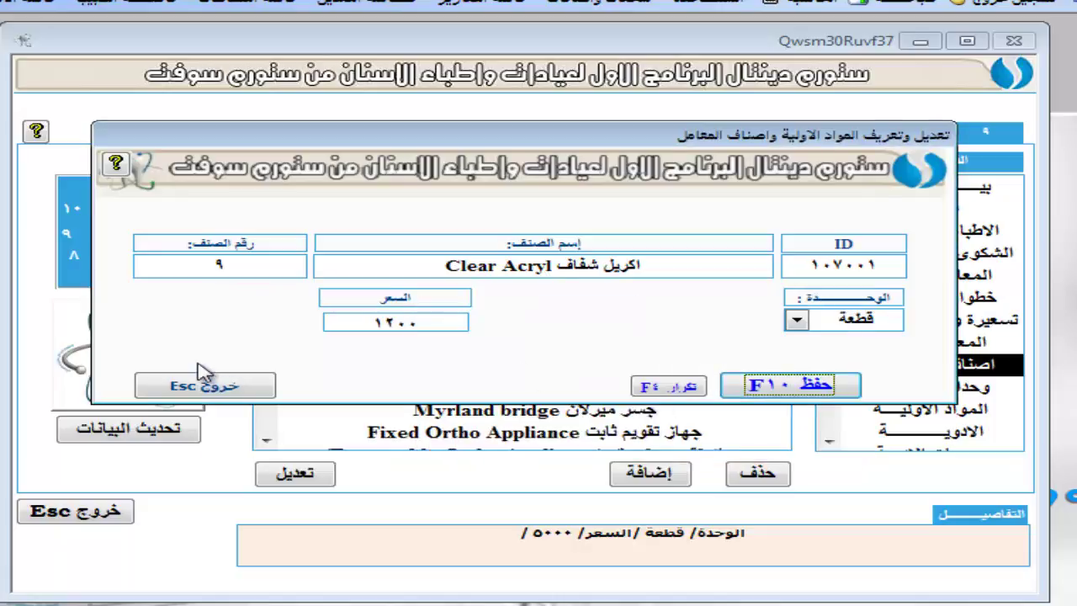
Step: Reopen Clear Acryl to confirm the saved price, then view the In-cream item's details
left_click(221, 385)
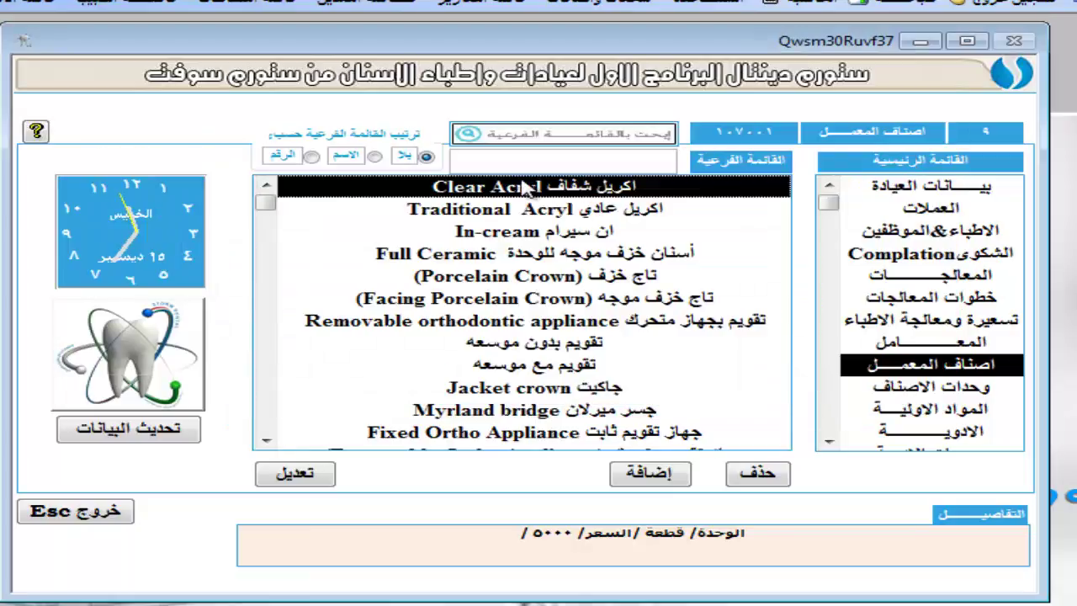
double_click(516, 186)
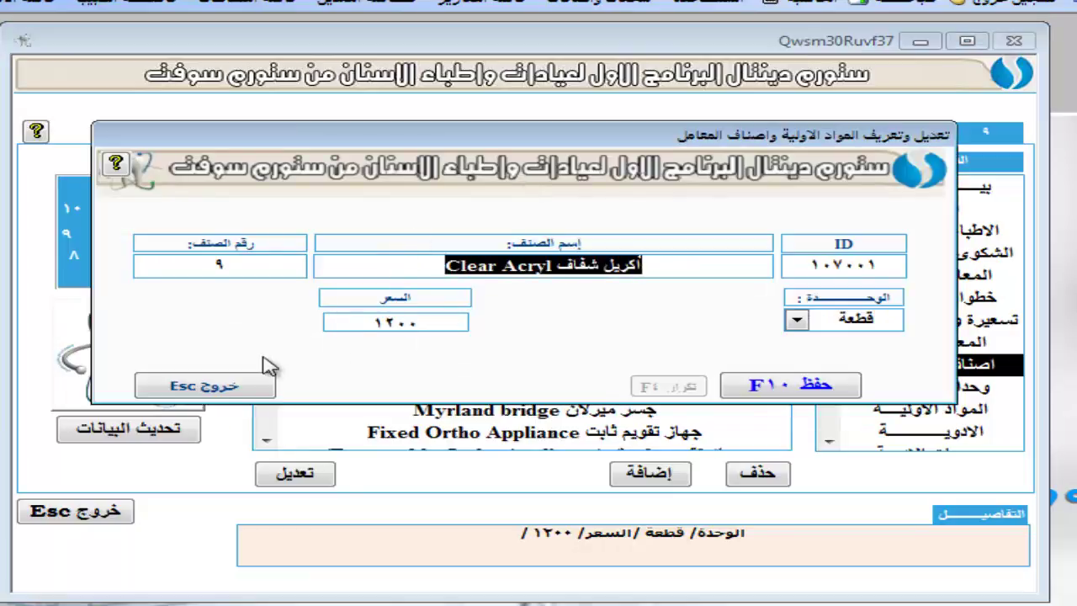
left_click(242, 382)
left_click(510, 236)
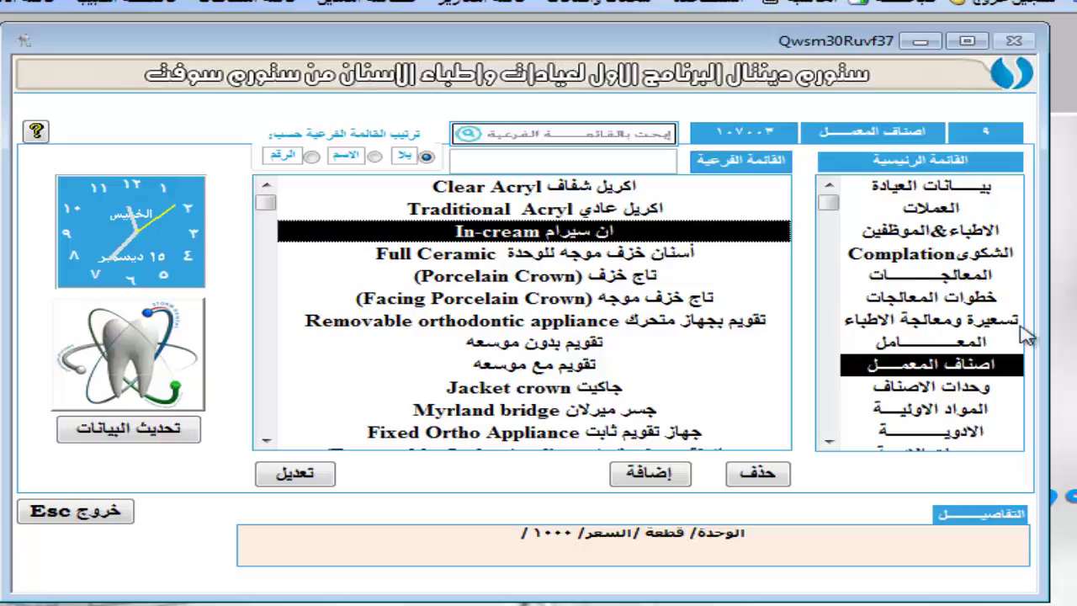
Step: Show the labs category, which lists the single lab سوبر سن
left_click(932, 344)
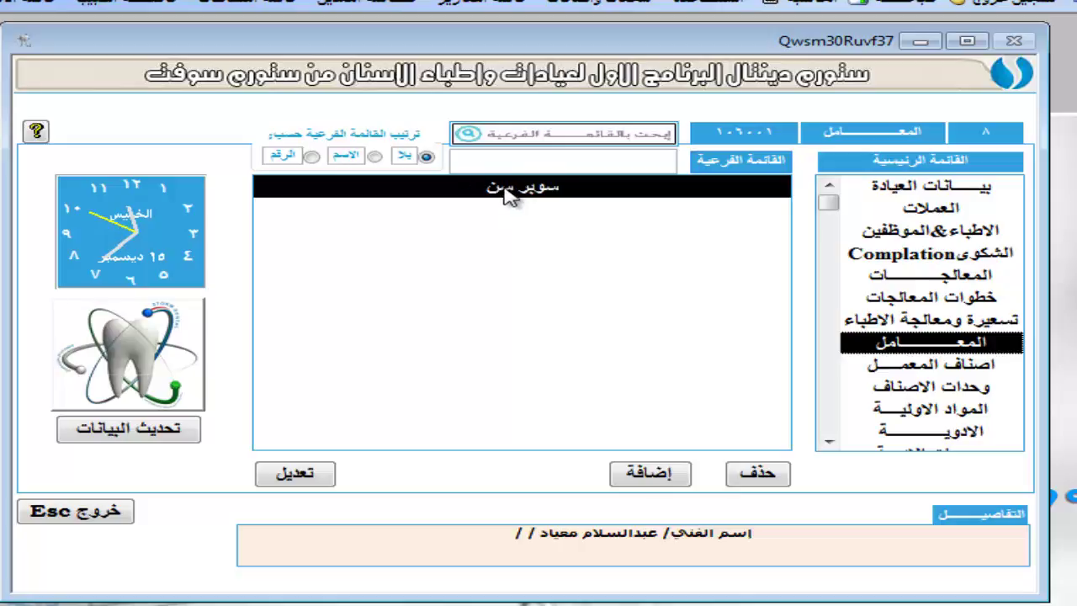
Step: Rename lab سوبر سن to 'معمل قياسي افتراضي', save it, and show its lab-operations table
double_click(508, 190)
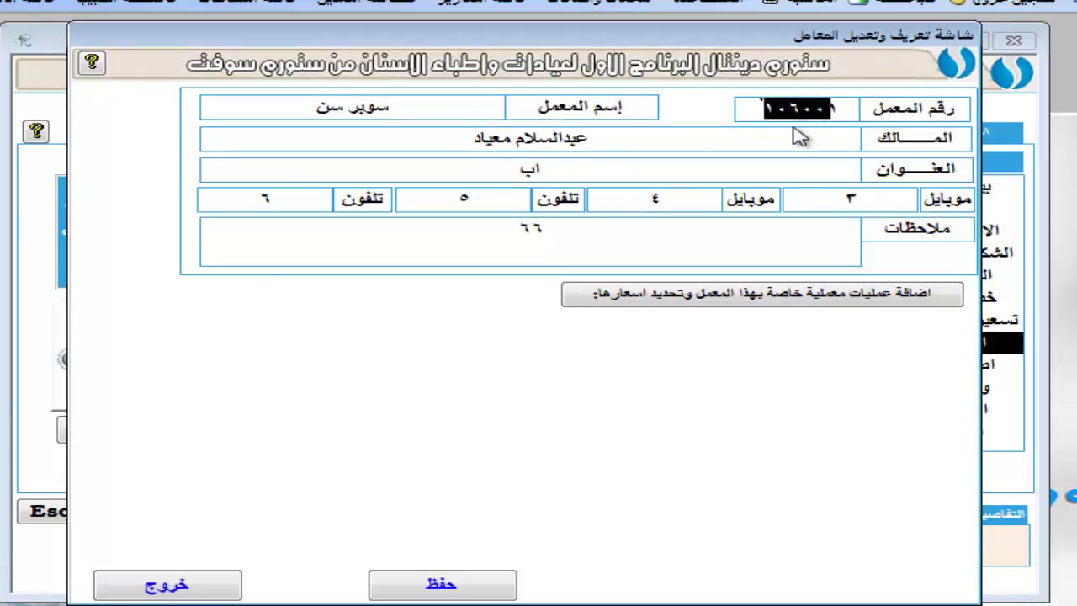
double_click(322, 106)
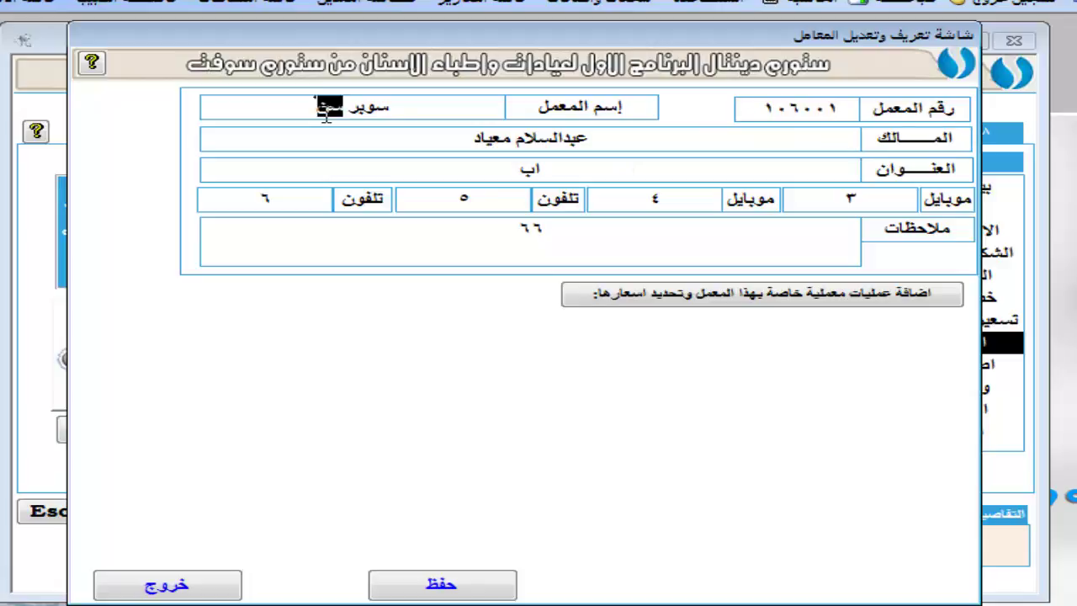
key("BackSpace")
key("BackSpace")
key("BackSpace")
key("BackSpace")
key("BackSpace")
key("BackSpace")
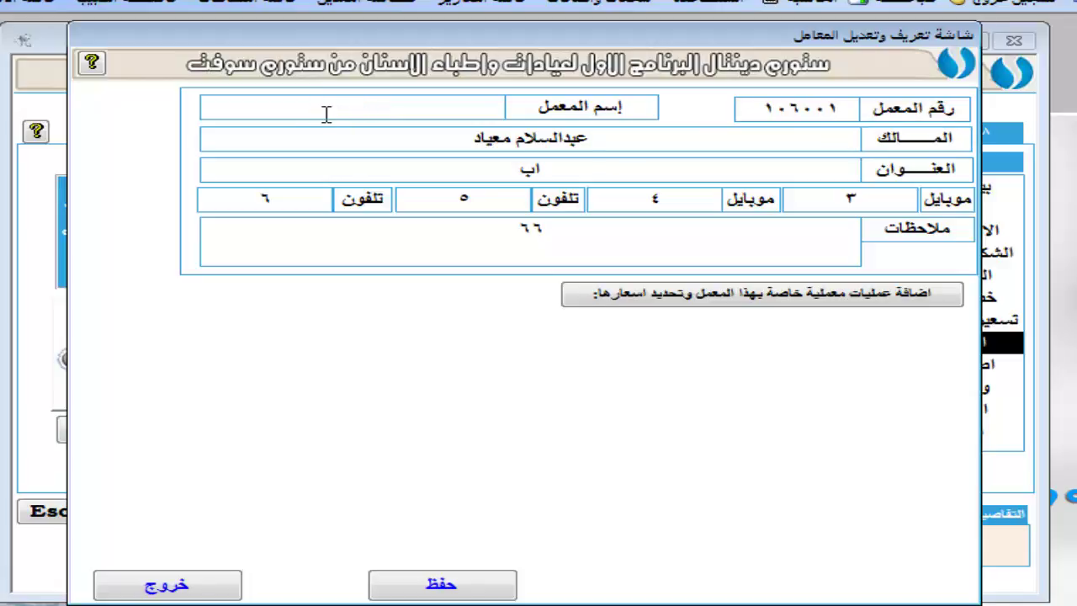
type("معمل قياسي")
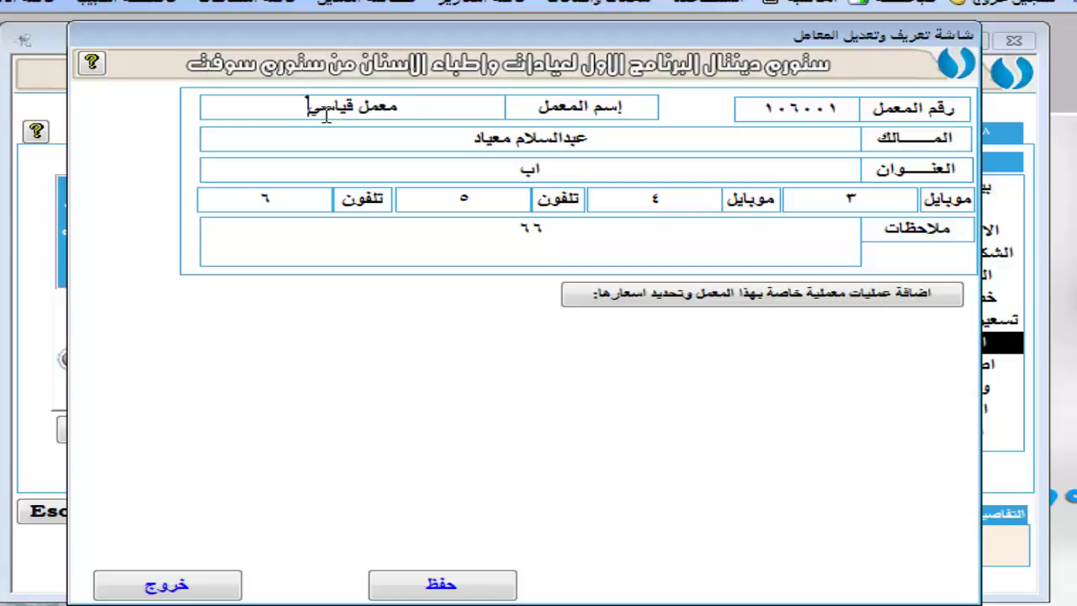
type(" افتراضي")
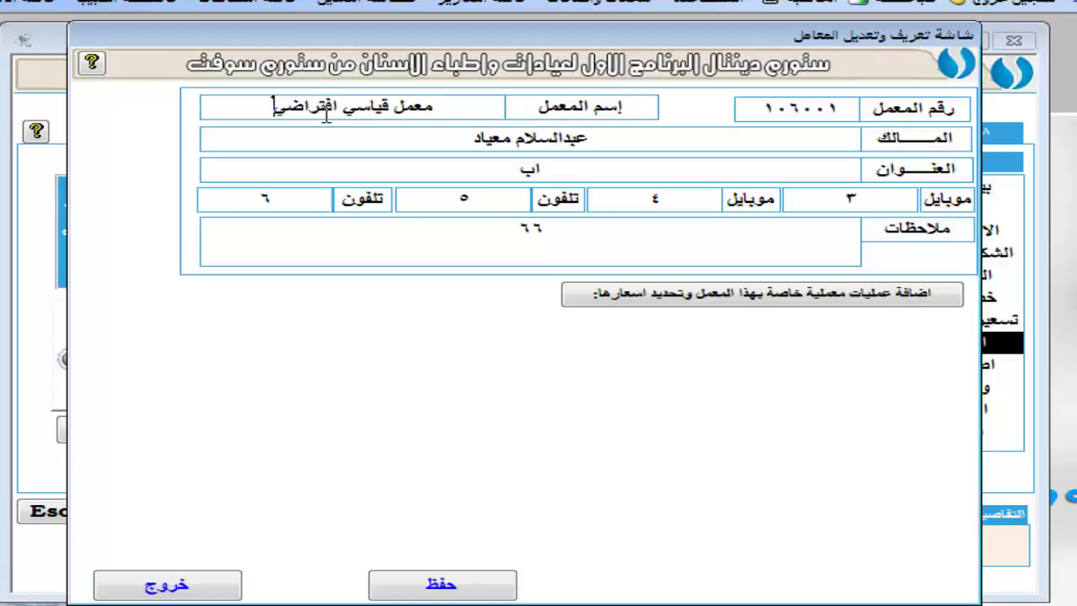
key("Tab")
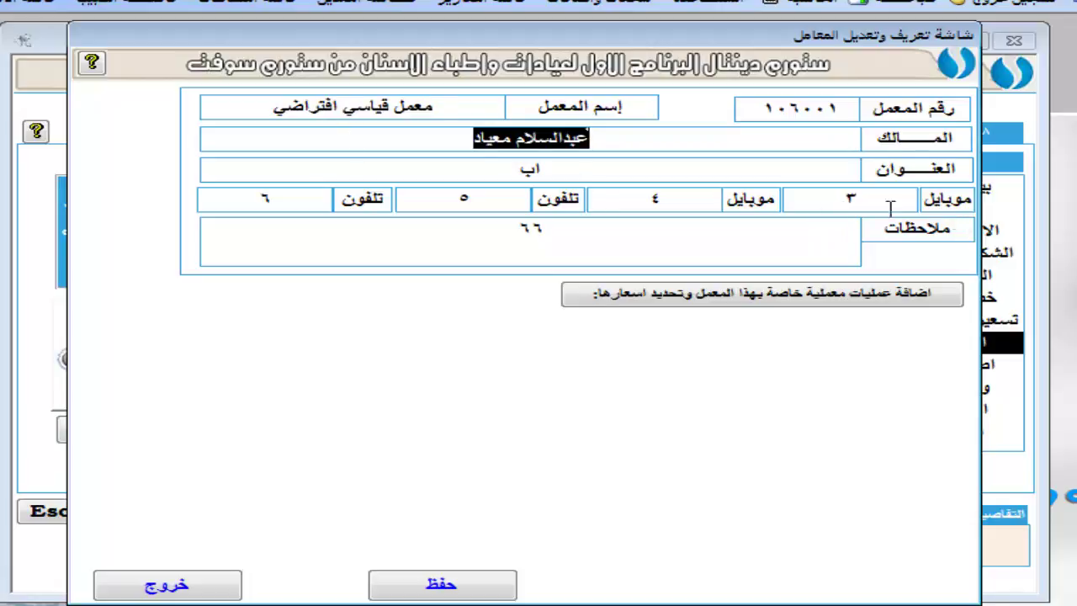
left_click(447, 582)
left_click(596, 425)
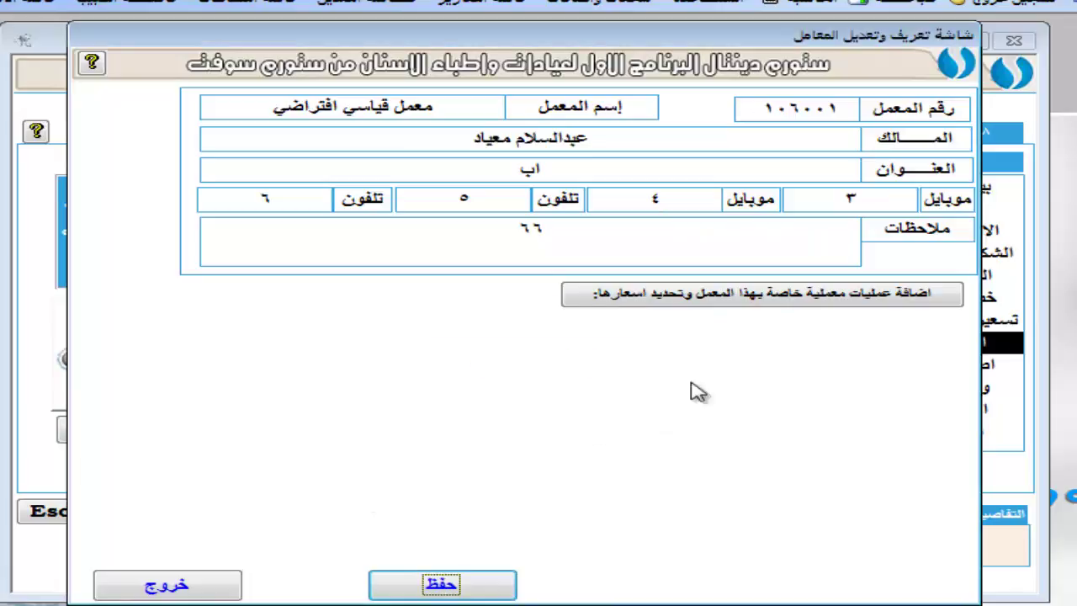
left_click(785, 301)
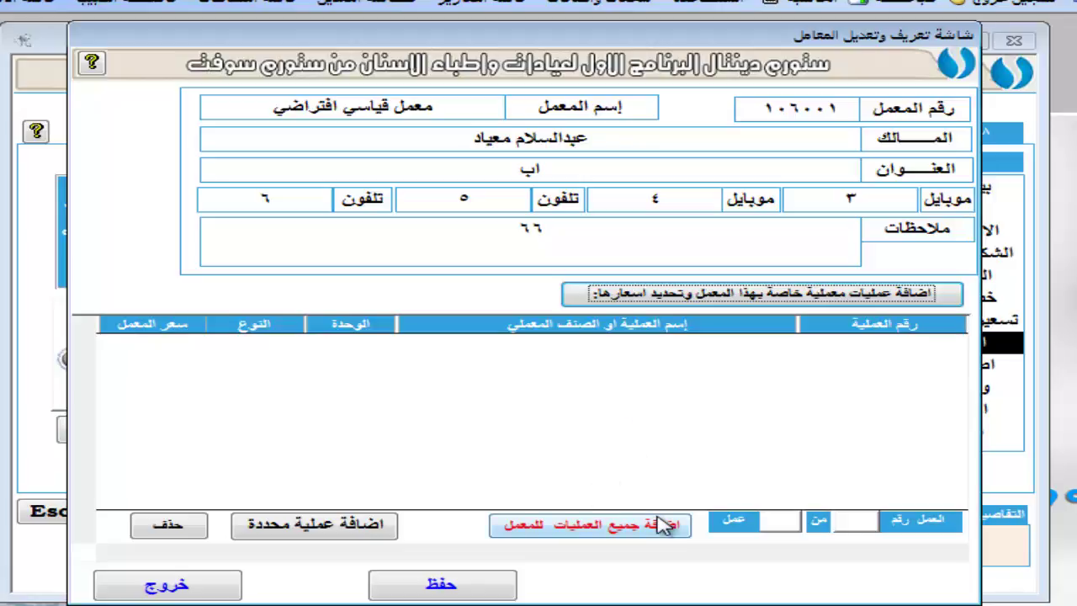
Step: Add all 37 lab operations to معمل قياسي افتراضي
left_click(602, 533)
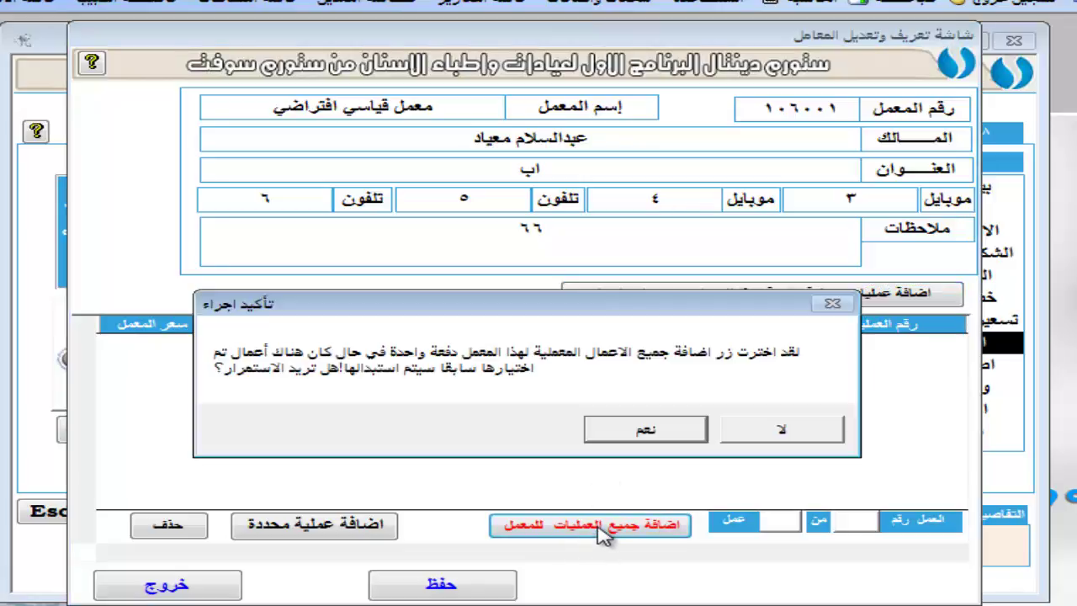
left_click(665, 429)
left_click(656, 429)
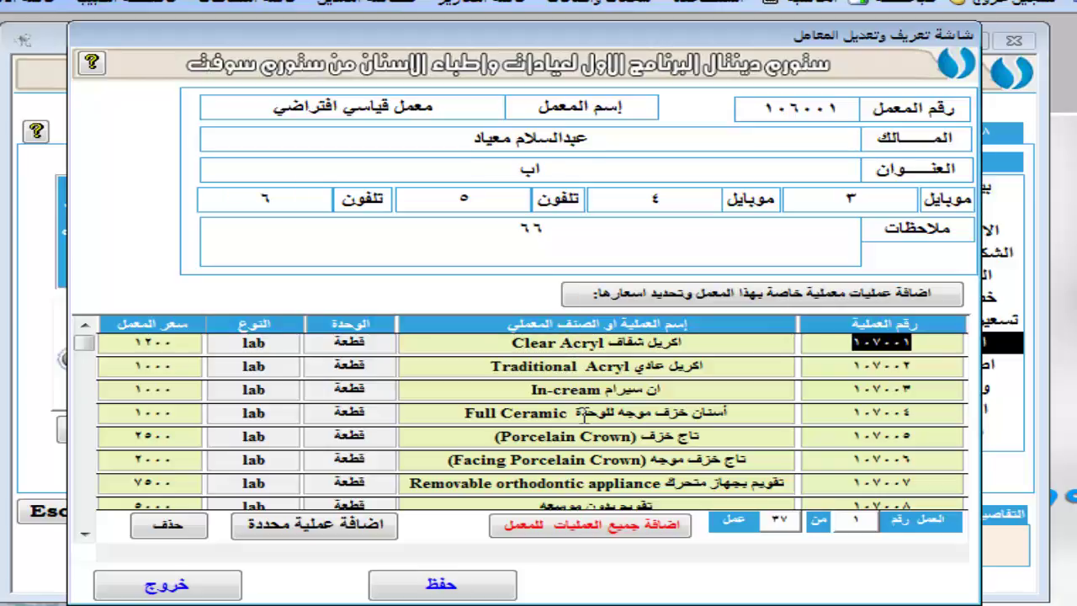
Step: Price Clear Acryl at 1500, save the lab's operation prices, and return to the labs list
left_click(141, 341)
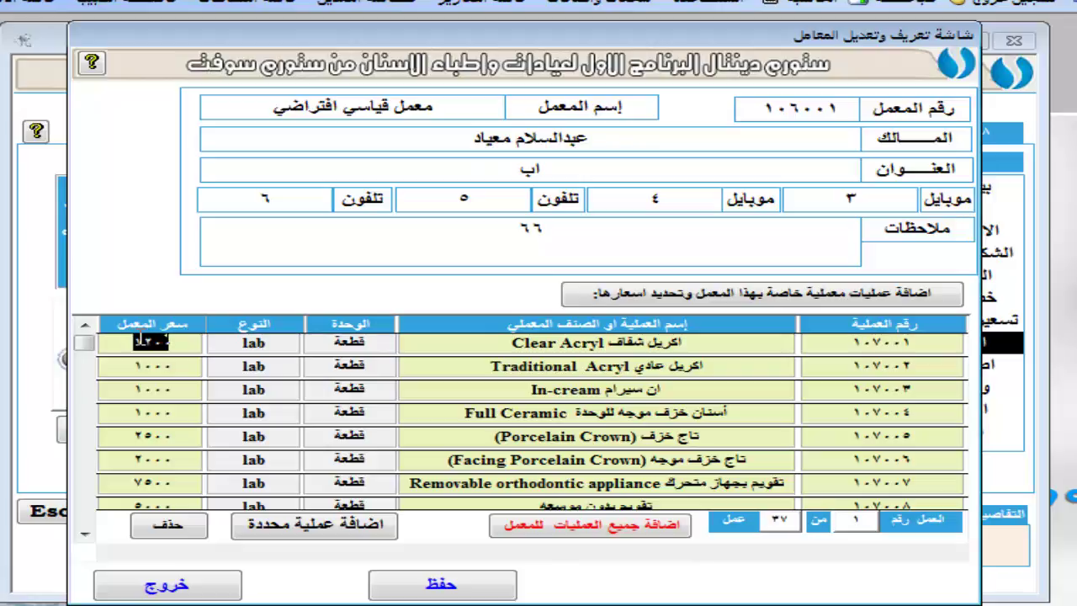
type("1")
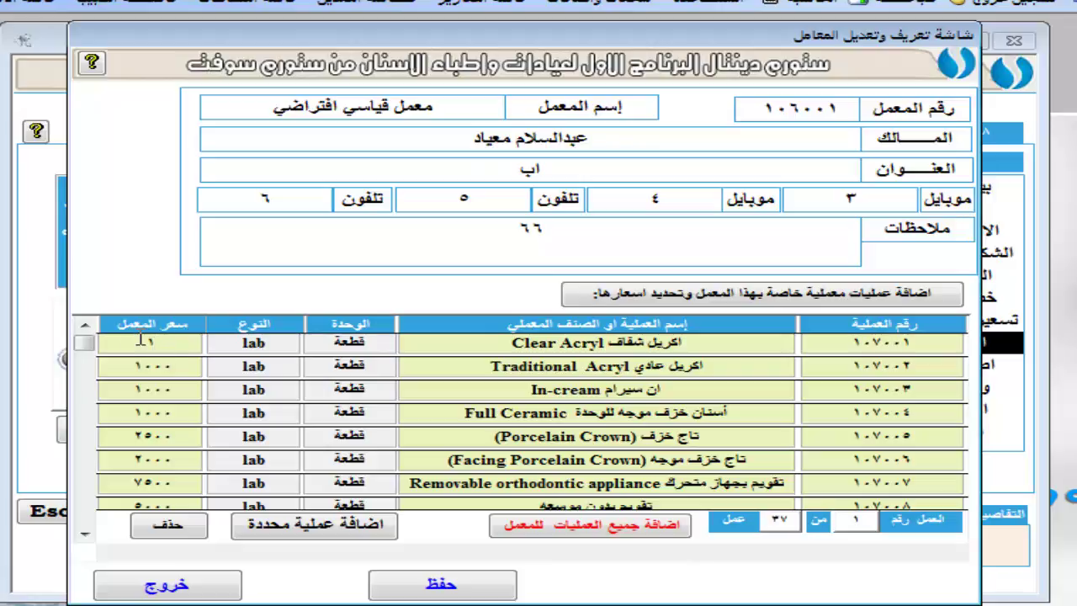
type("500")
left_click(194, 363)
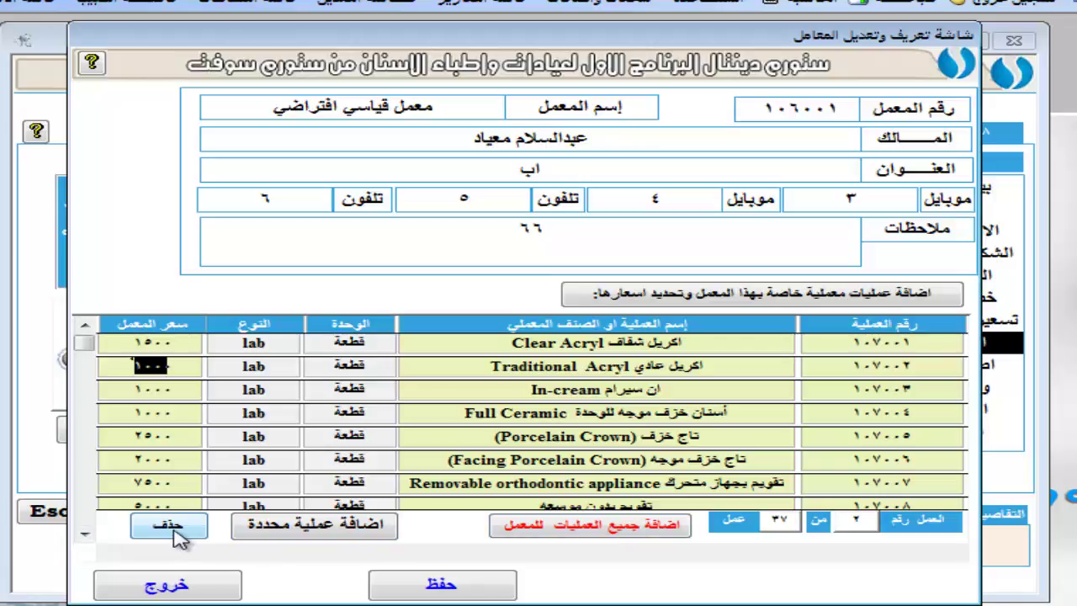
left_click(414, 588)
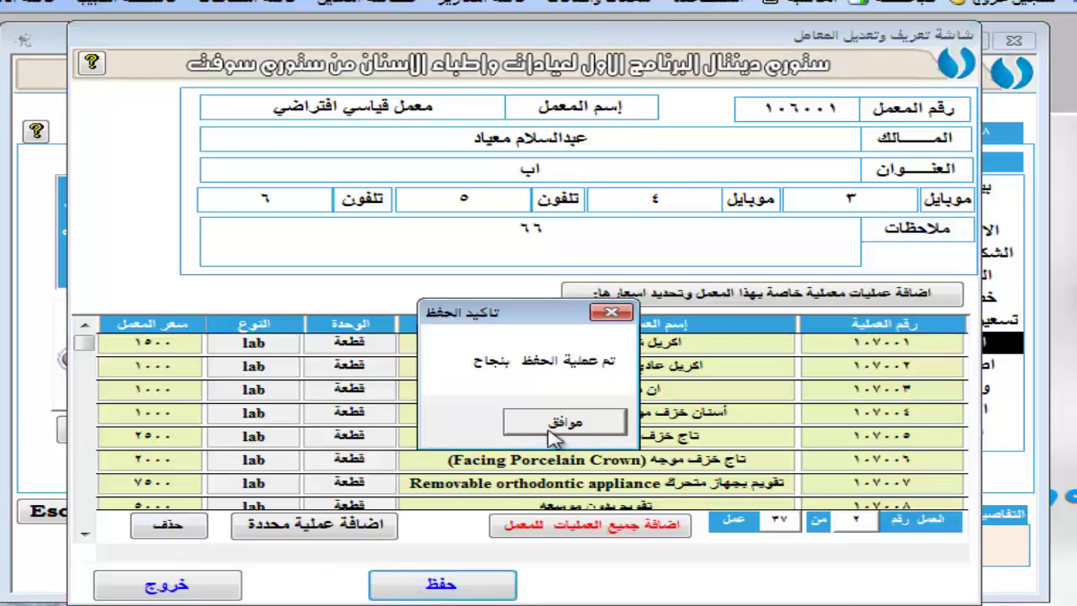
left_click(551, 428)
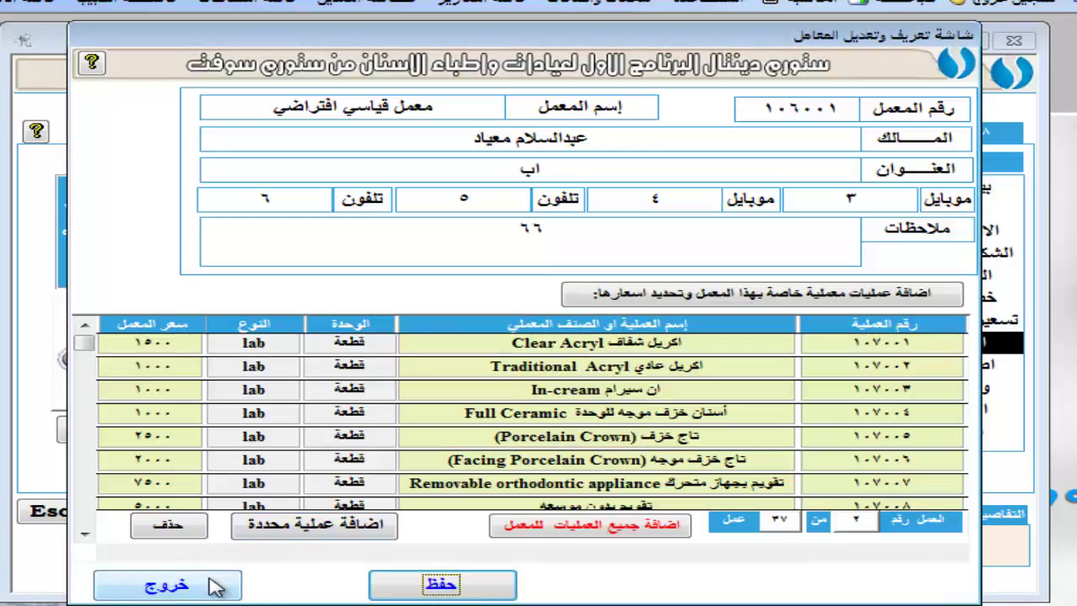
left_click(220, 580)
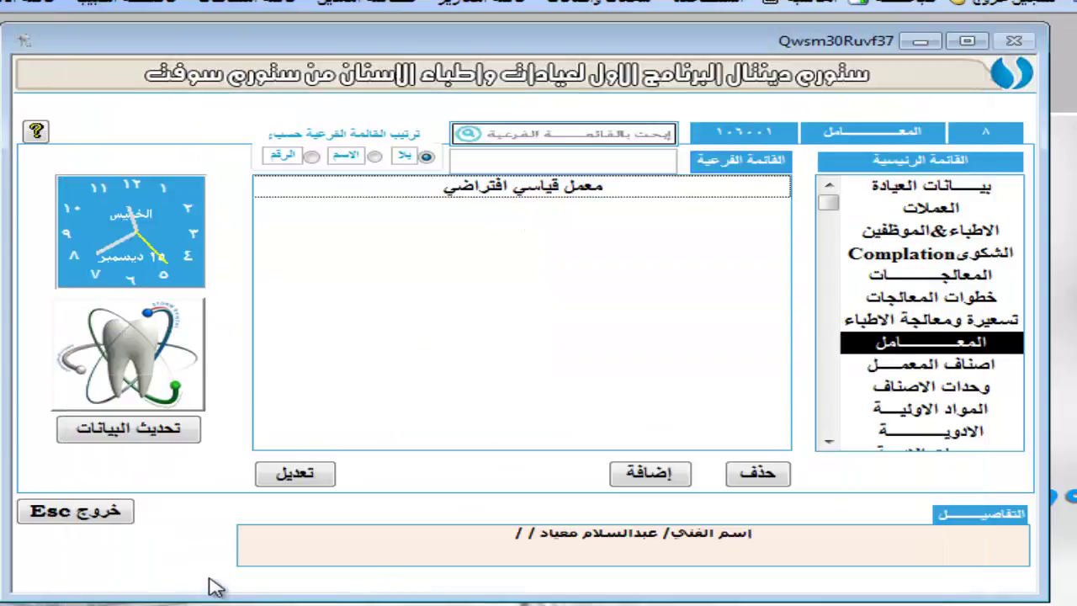
left_click(542, 191)
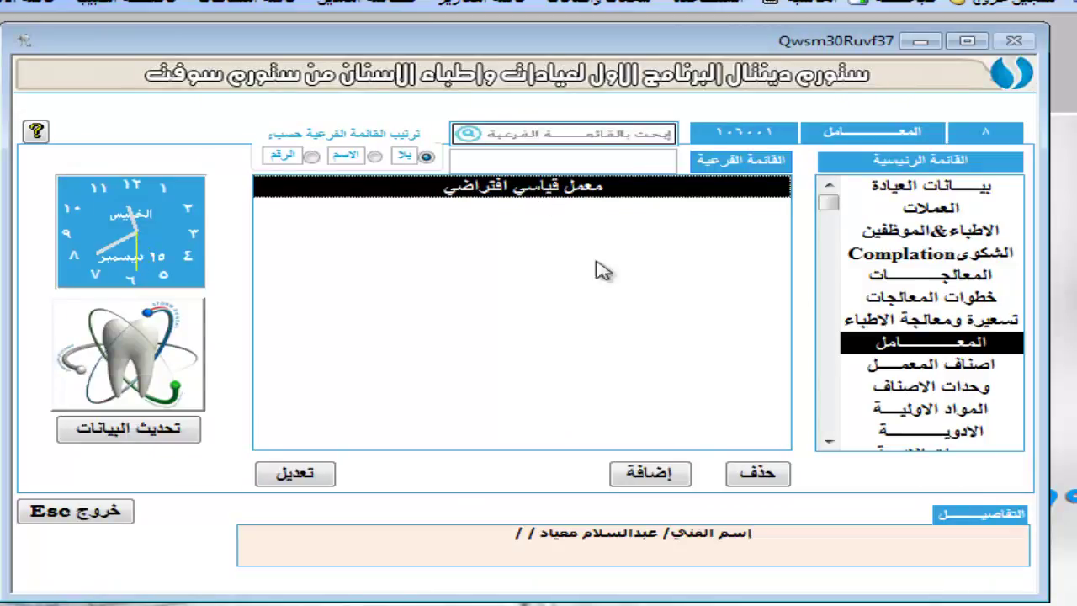
Step: Add and save lab 106002 'معمل رقم 2', filling in its owner's name and address
left_click(648, 478)
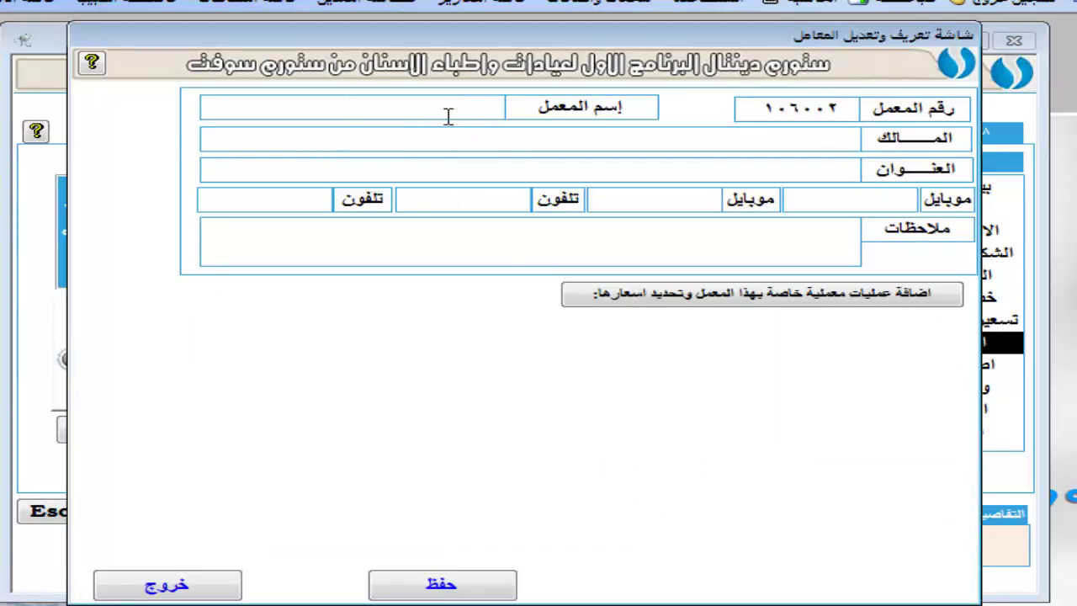
type("معمل رقم ")
type("2")
key("Tab")
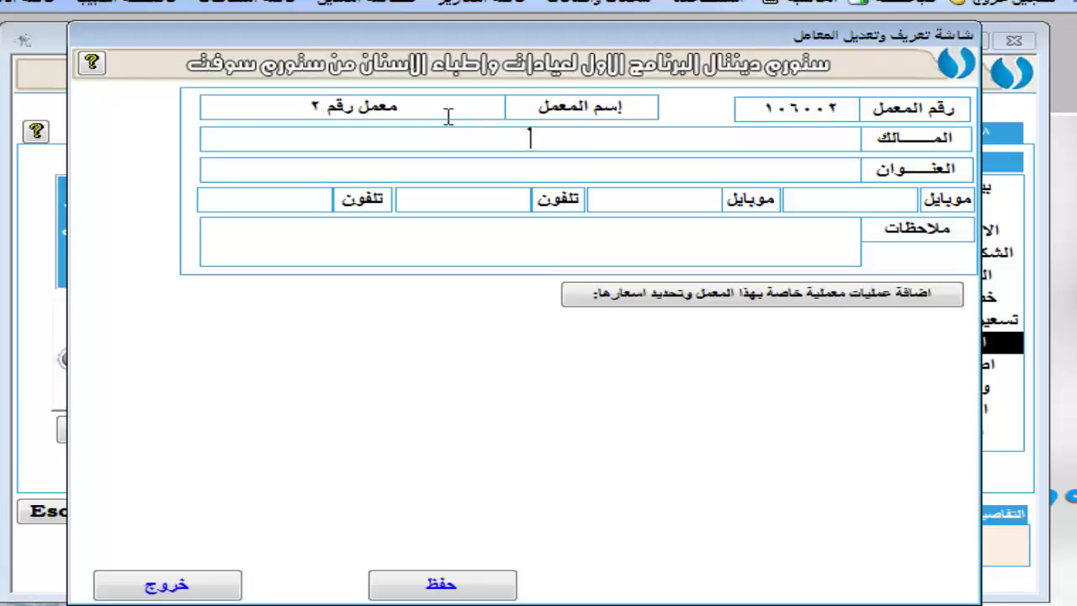
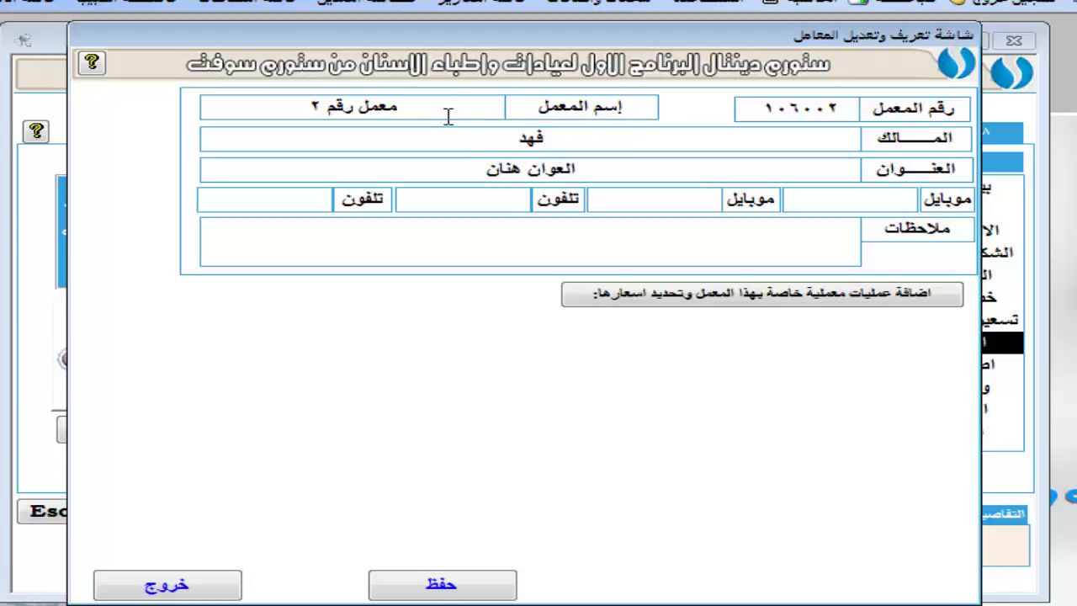
key("Tab")
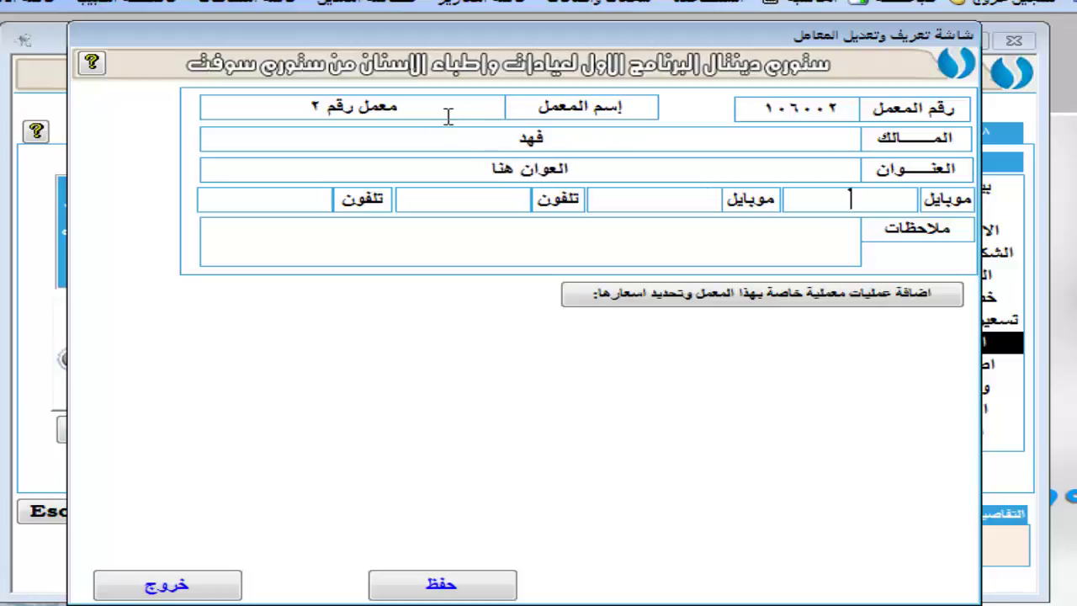
key("Tab")
key("Tab")
key("Tab")
key("Tab")
left_click(436, 590)
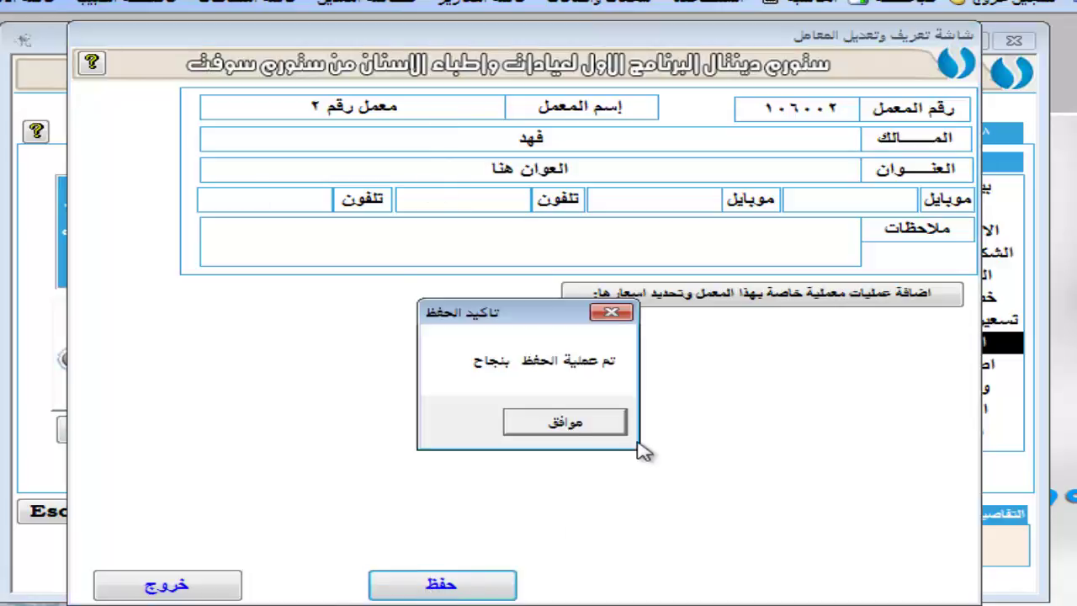
left_click(572, 429)
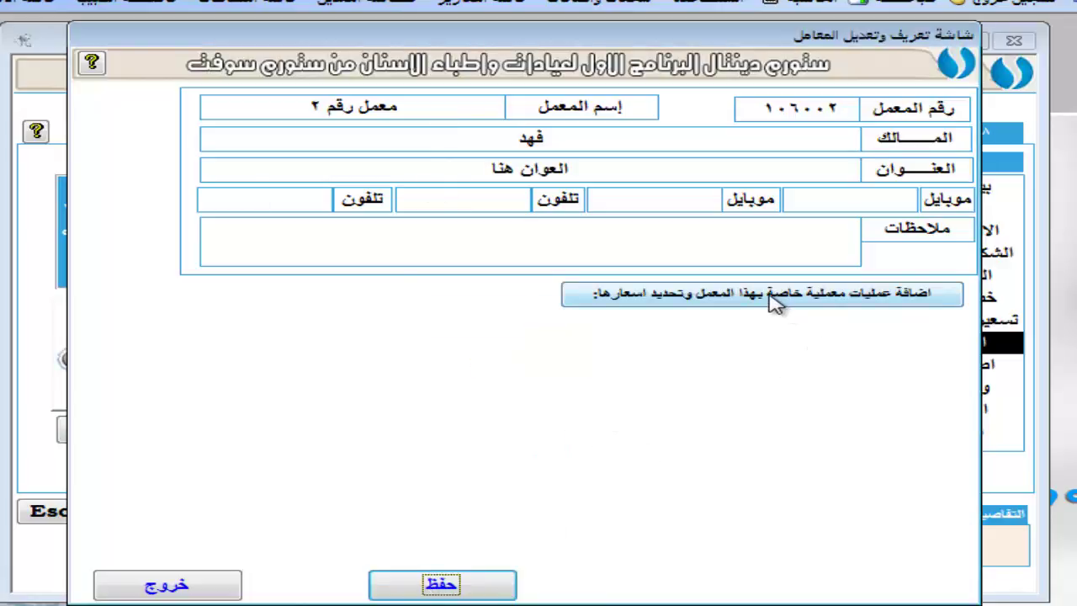
Step: Add Traditional Acryl to the new lab's operations, priced at 1300
left_click(772, 301)
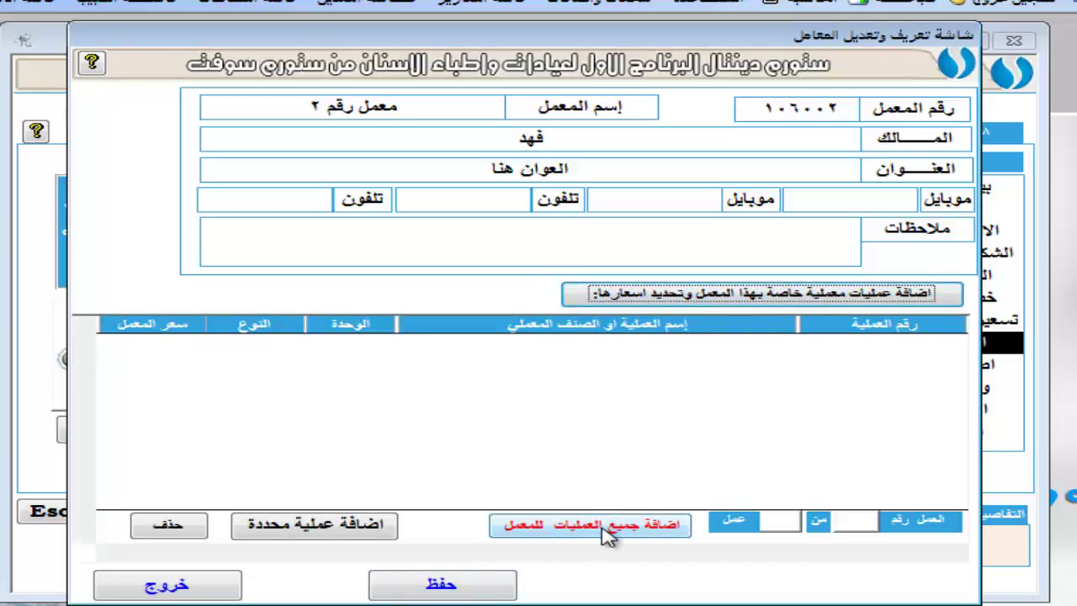
left_click(355, 521)
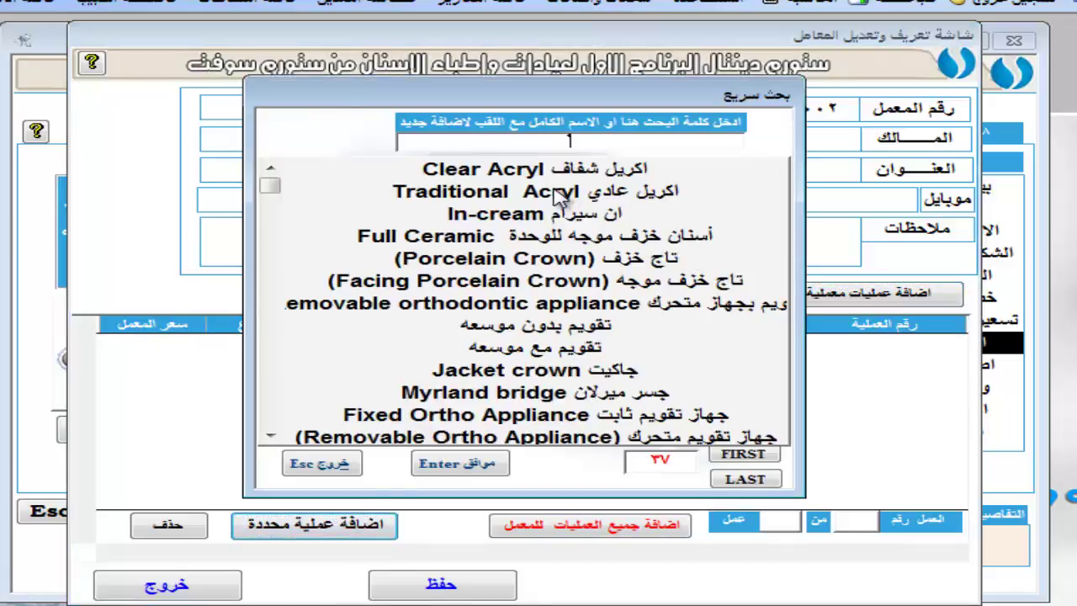
left_click(559, 194)
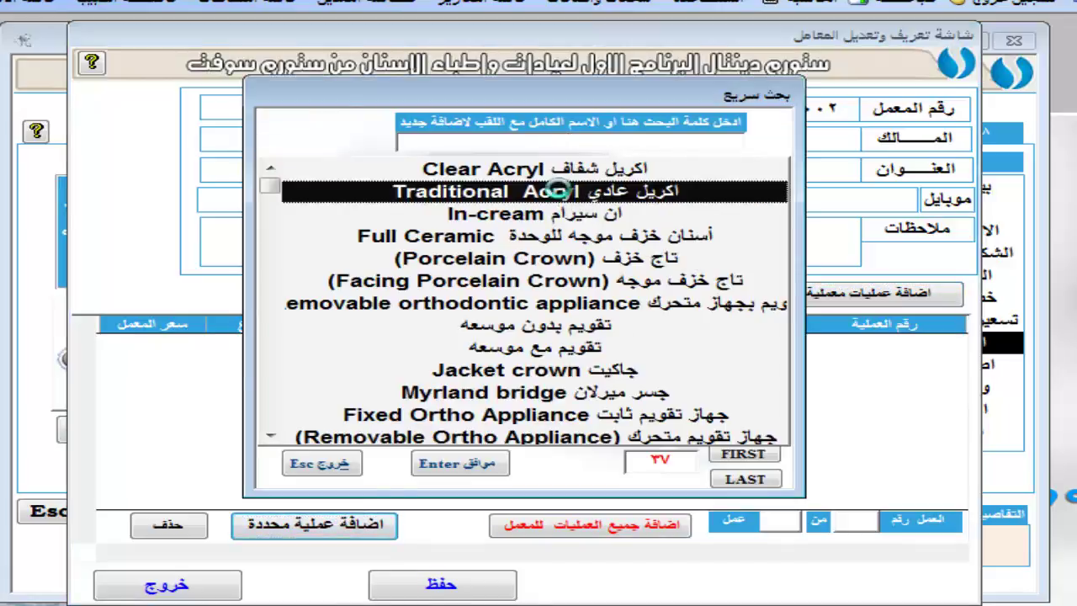
double_click(558, 190)
left_click(179, 342)
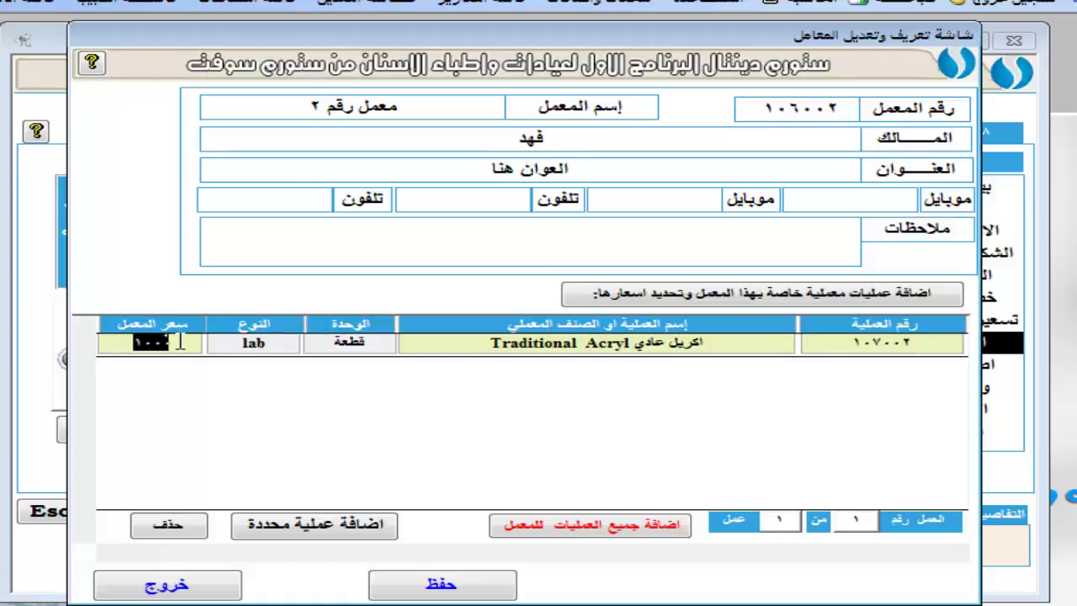
type("1300")
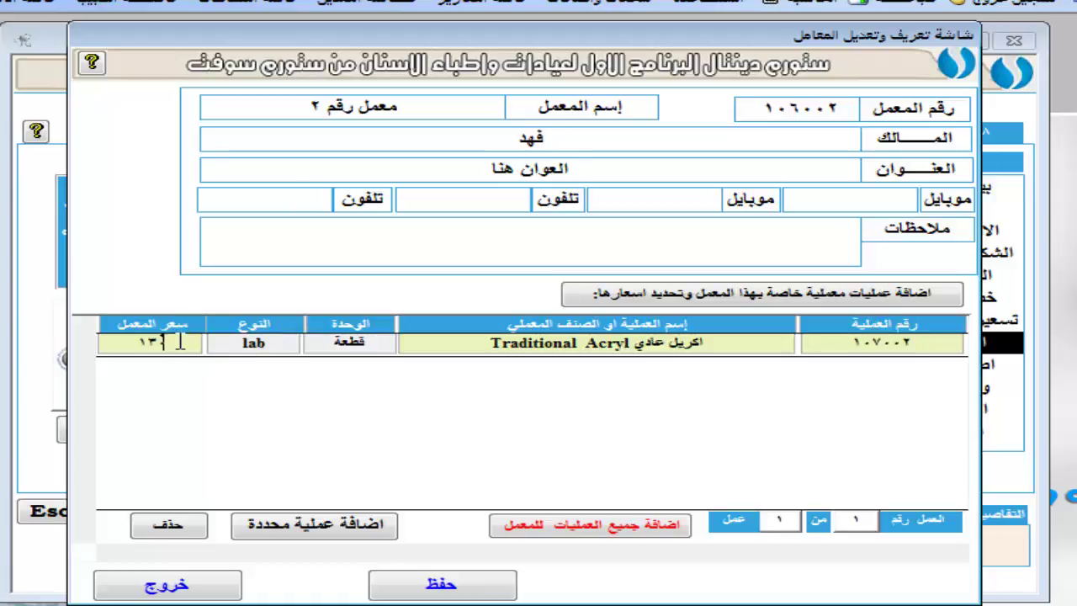
key("Return")
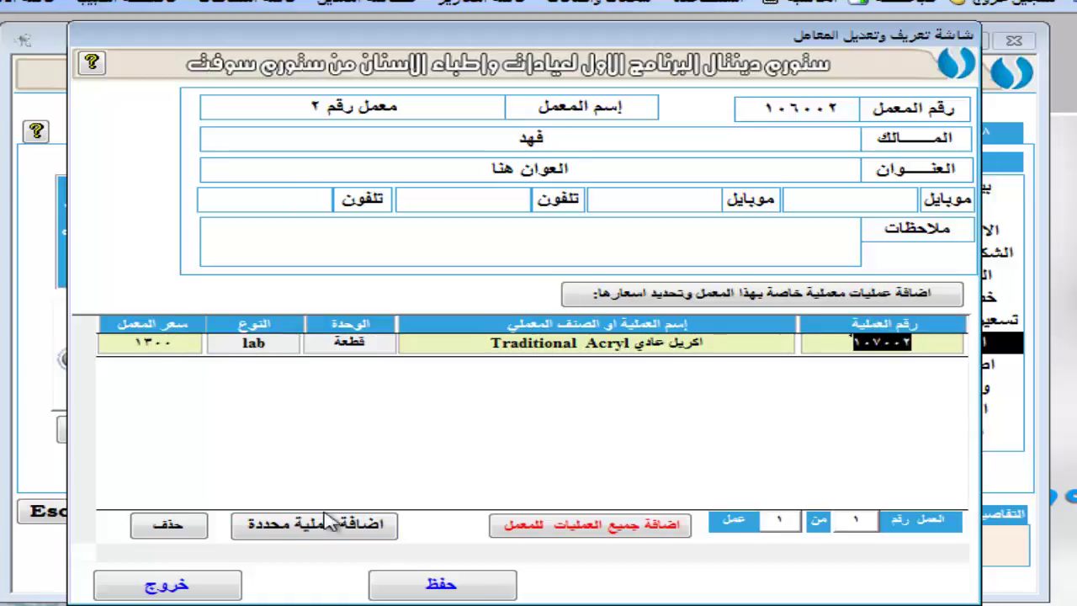
Step: Add the تقويم مع موسعه and Myrland bridge operations, then close the lab form
left_click(286, 525)
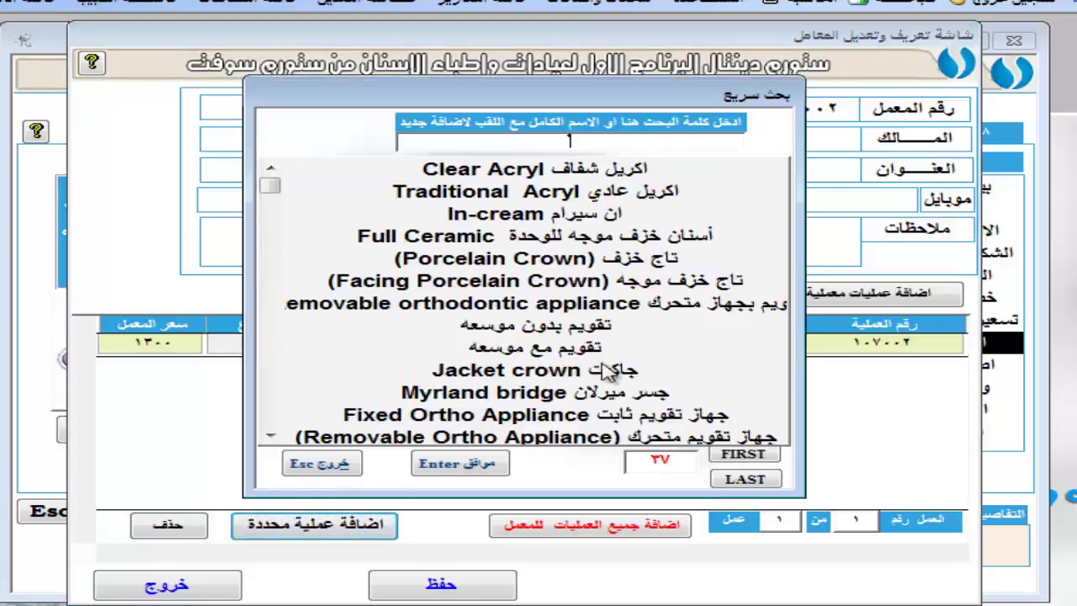
left_click(577, 350)
double_click(576, 350)
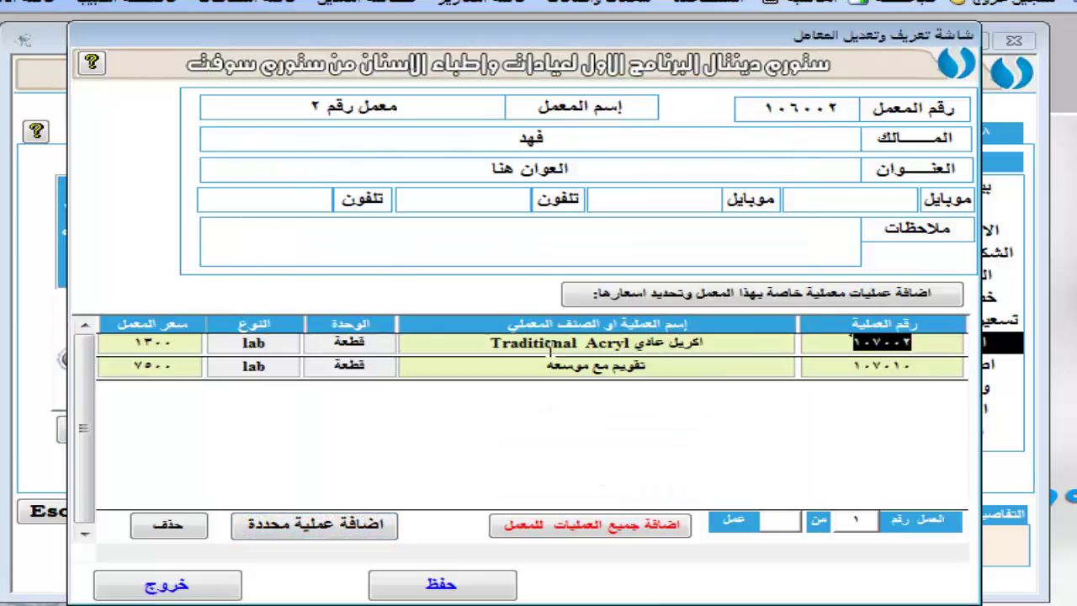
left_click(328, 525)
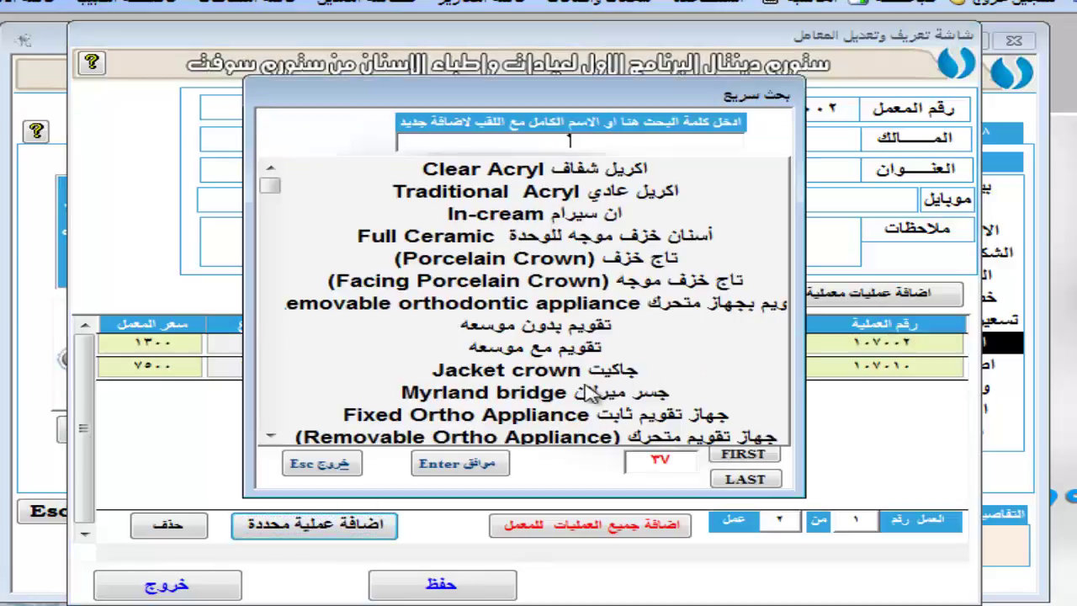
double_click(583, 392)
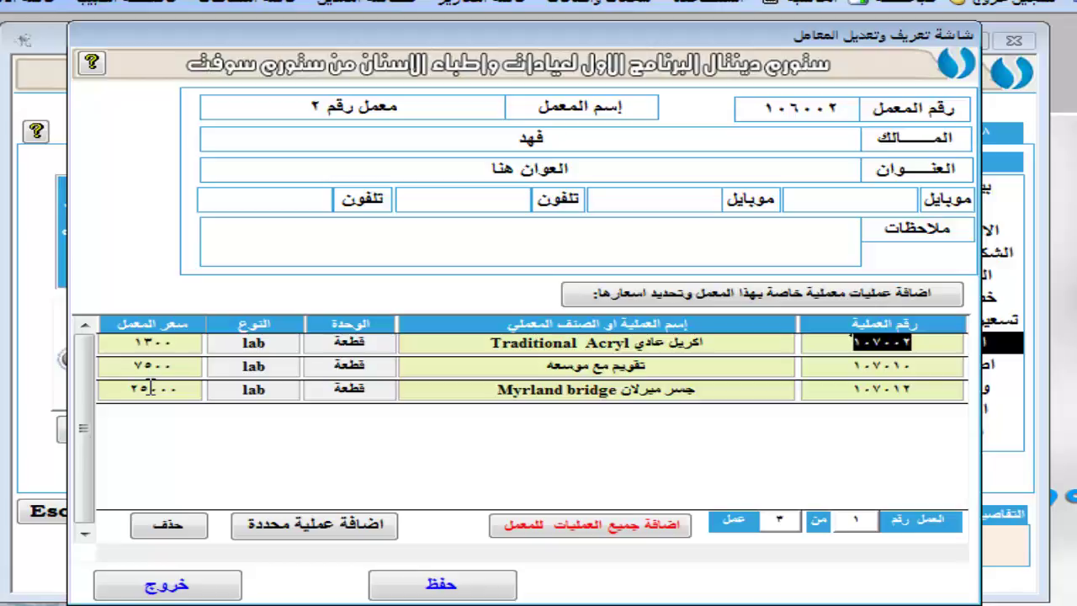
left_click(200, 591)
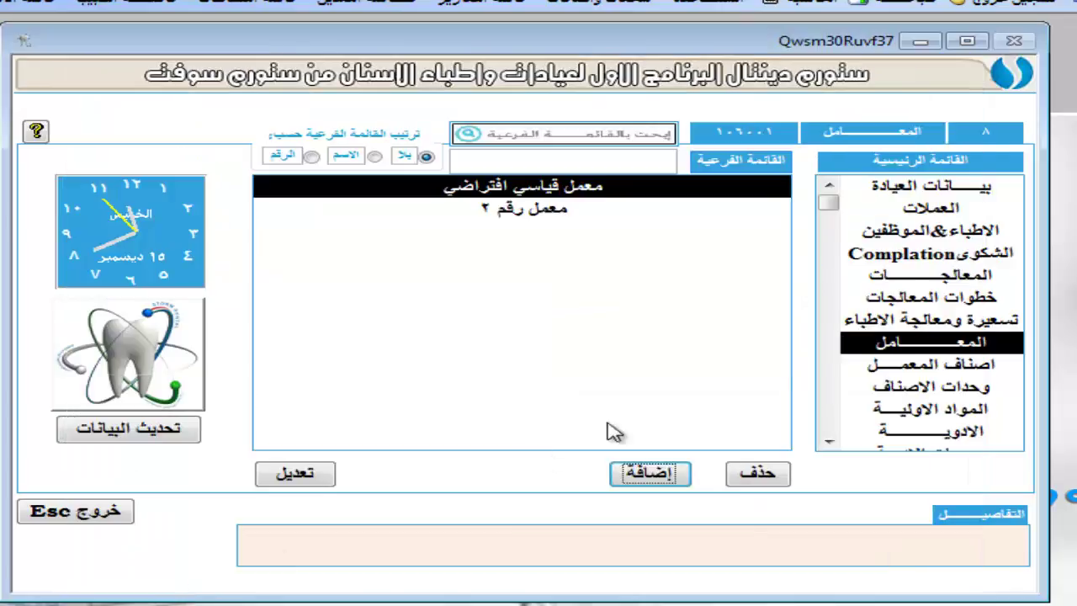
Step: Select معمل رقم 2, then bring up the lab items list with Clear Acryl at 1200
left_click(567, 212)
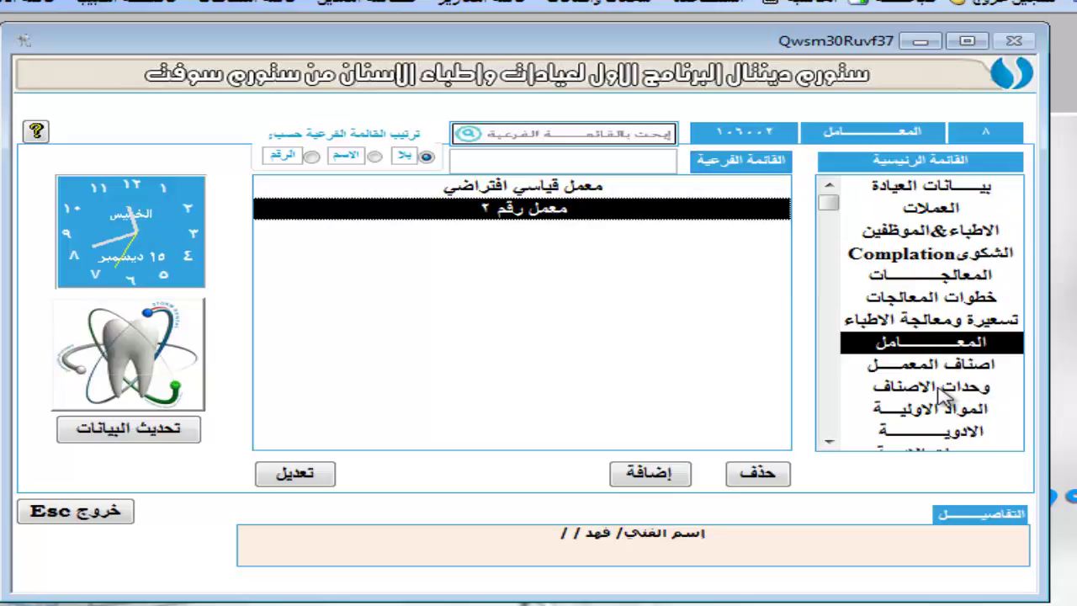
left_click(935, 387)
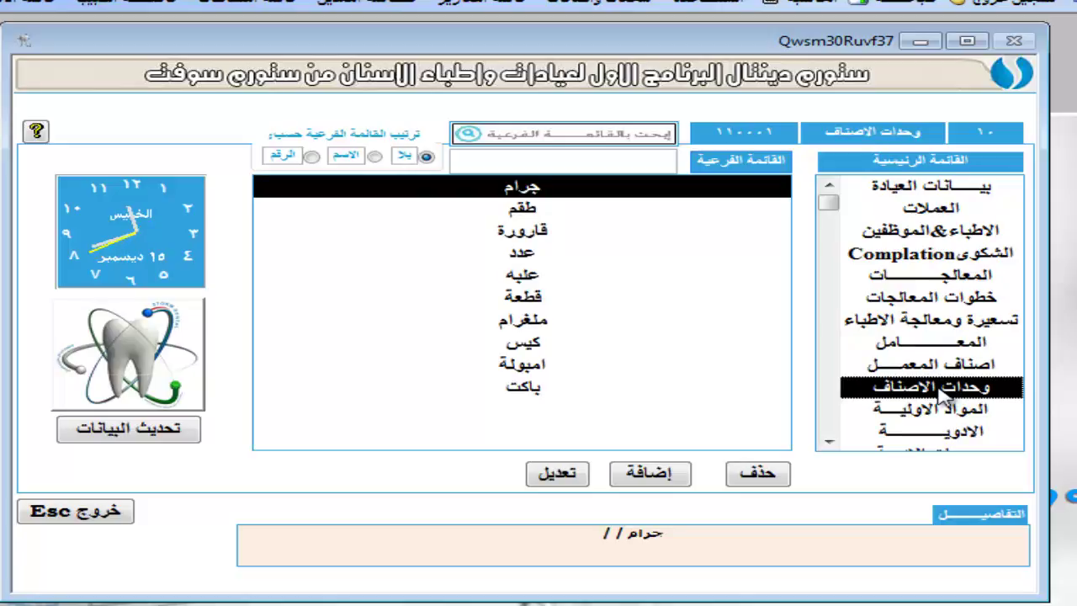
left_click(934, 385)
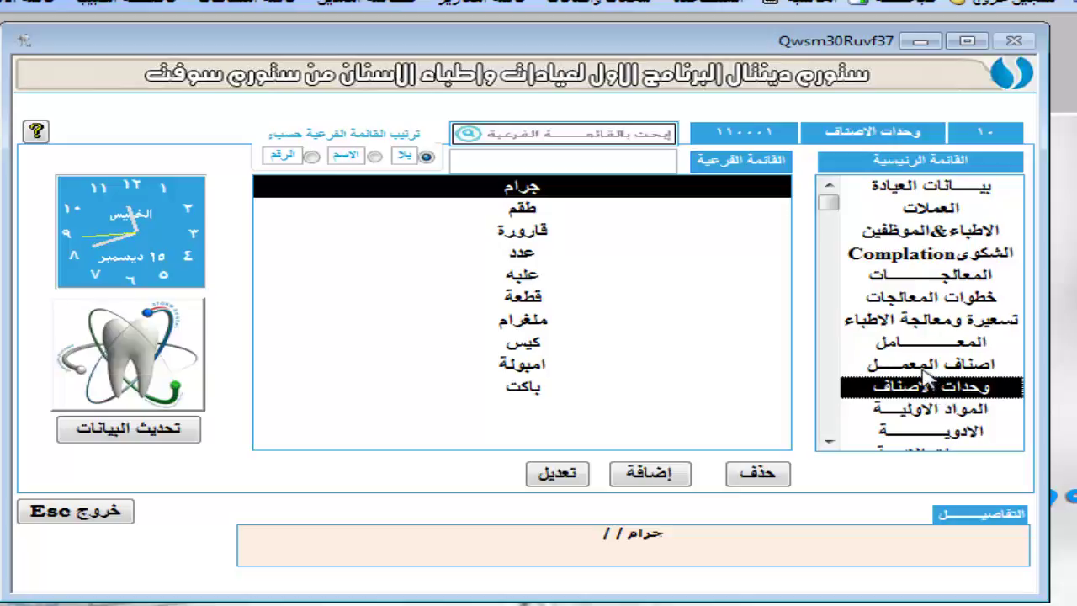
left_click(902, 369)
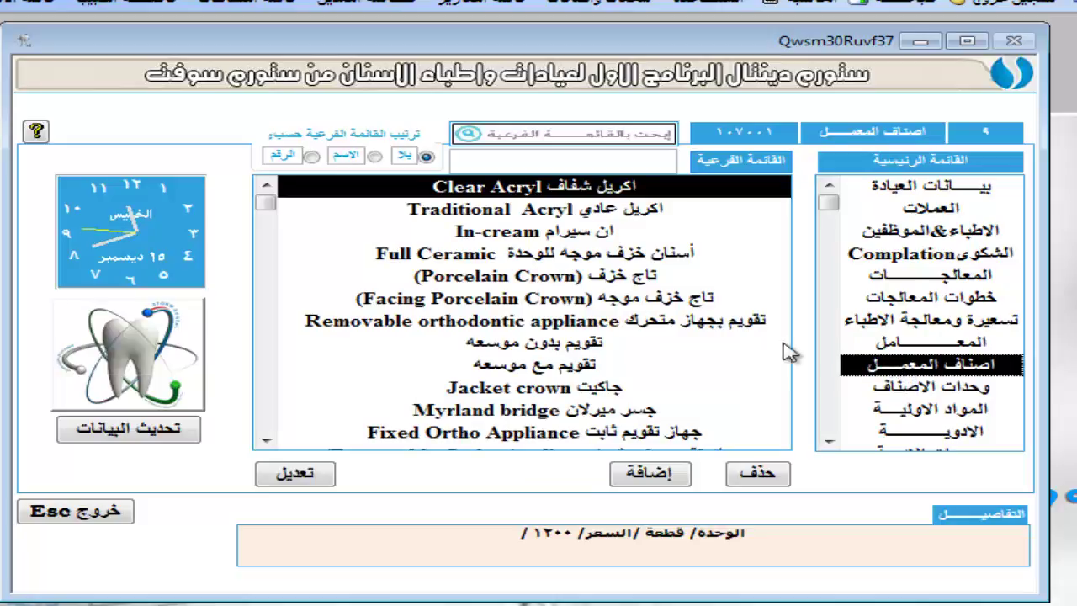
Step: Check Removable orthodontic appliance's unit options without changes, then show the item units (جرام, طقم, قطعة)
left_click(618, 322)
double_click(618, 322)
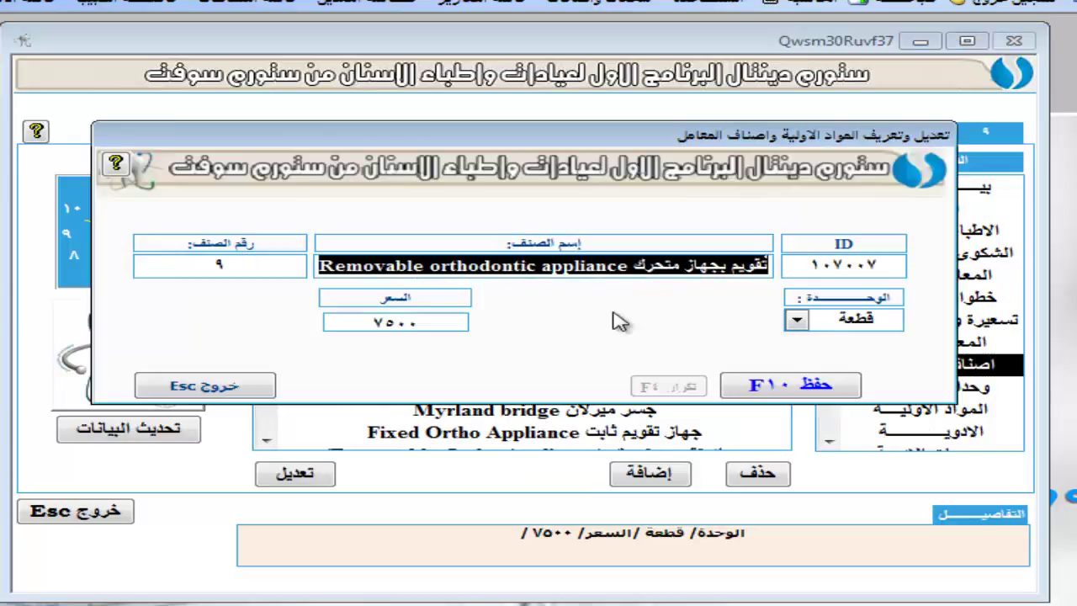
left_click(797, 319)
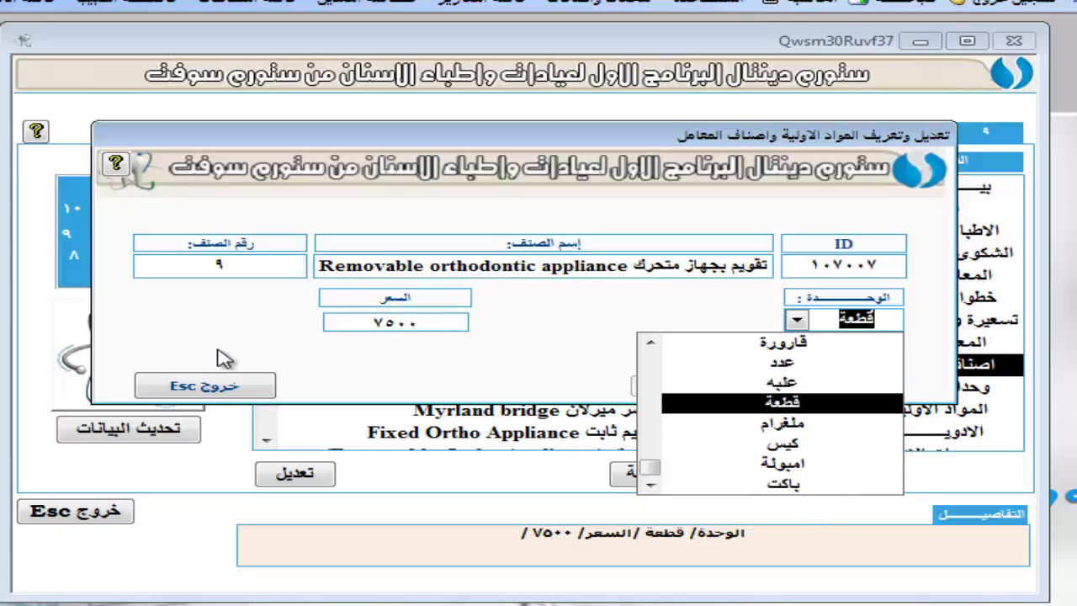
left_click(223, 385)
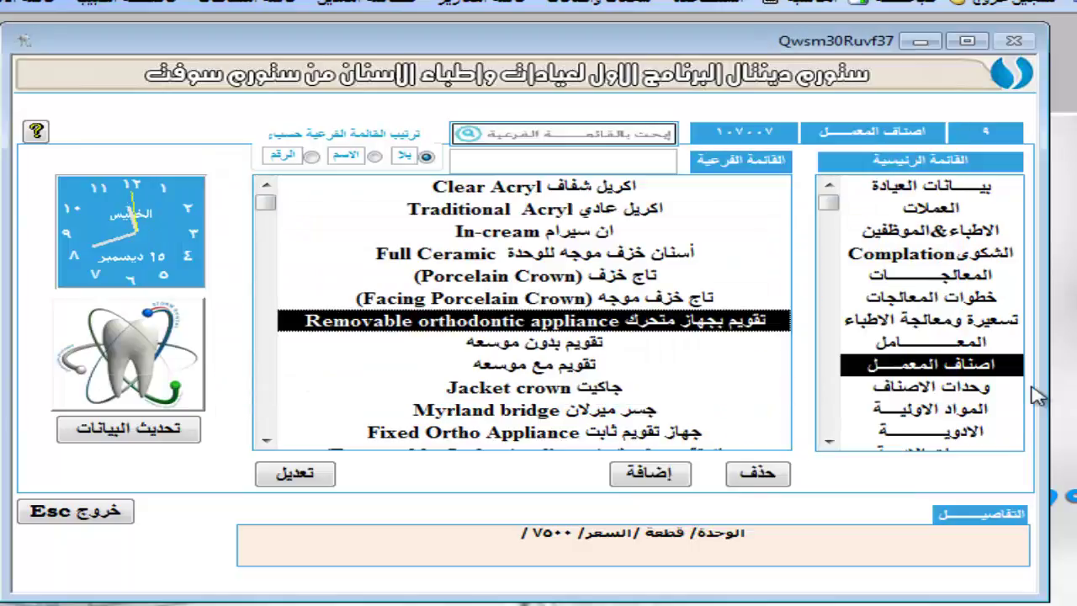
left_click(948, 392)
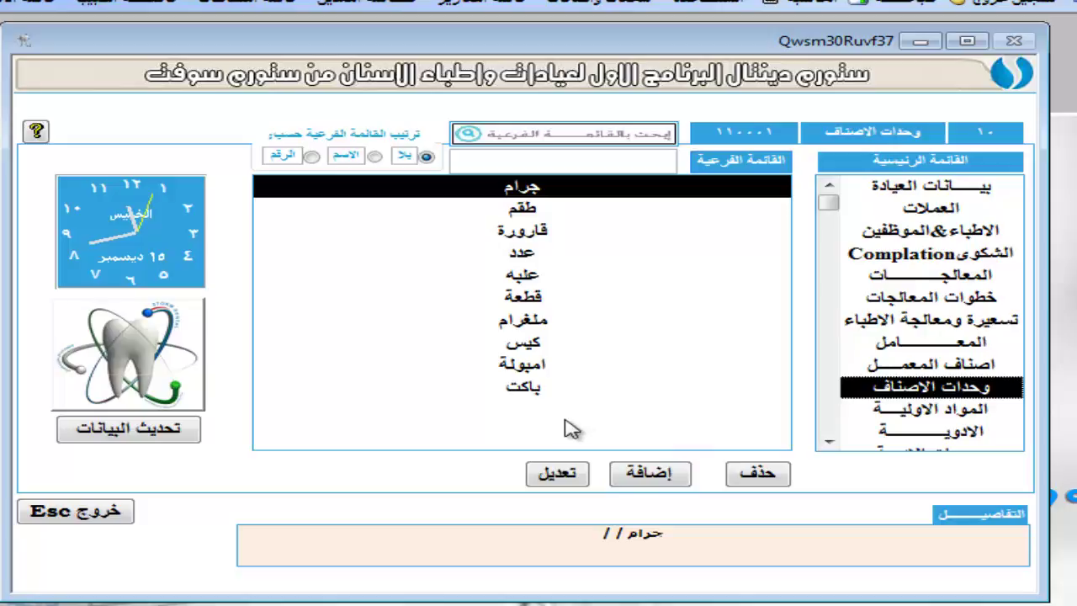
Step: Show the raw materials list with الجينات, ورق عض and their cost and sale prices
left_click(932, 386)
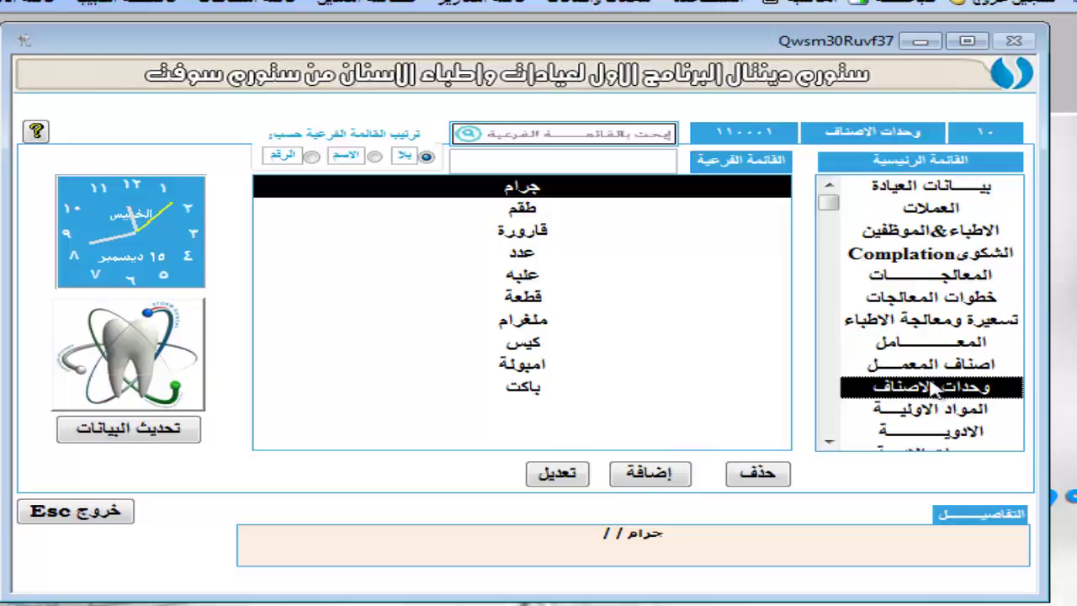
left_click(943, 384)
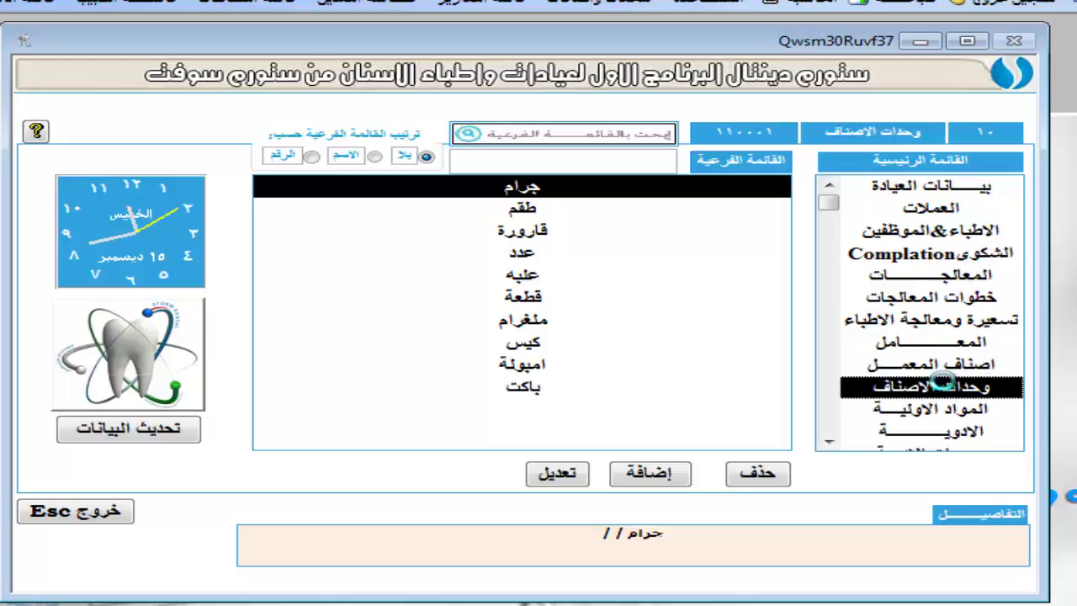
left_click(924, 410)
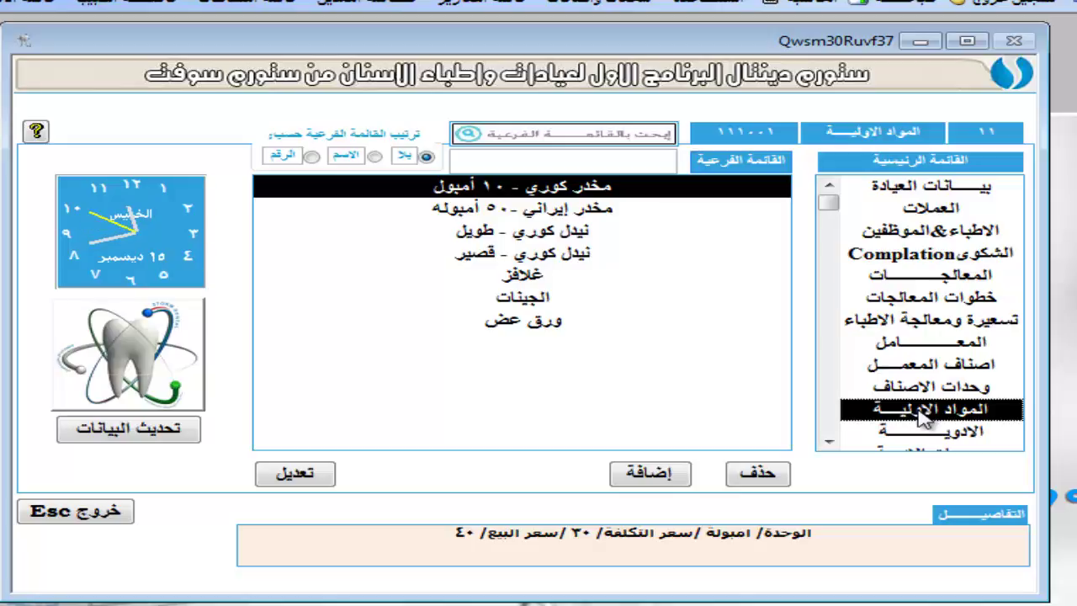
Step: Review the medicines list at Adrenalin Salts, then show dosage forms like Capsules, Drops and Tablets
left_click(828, 439)
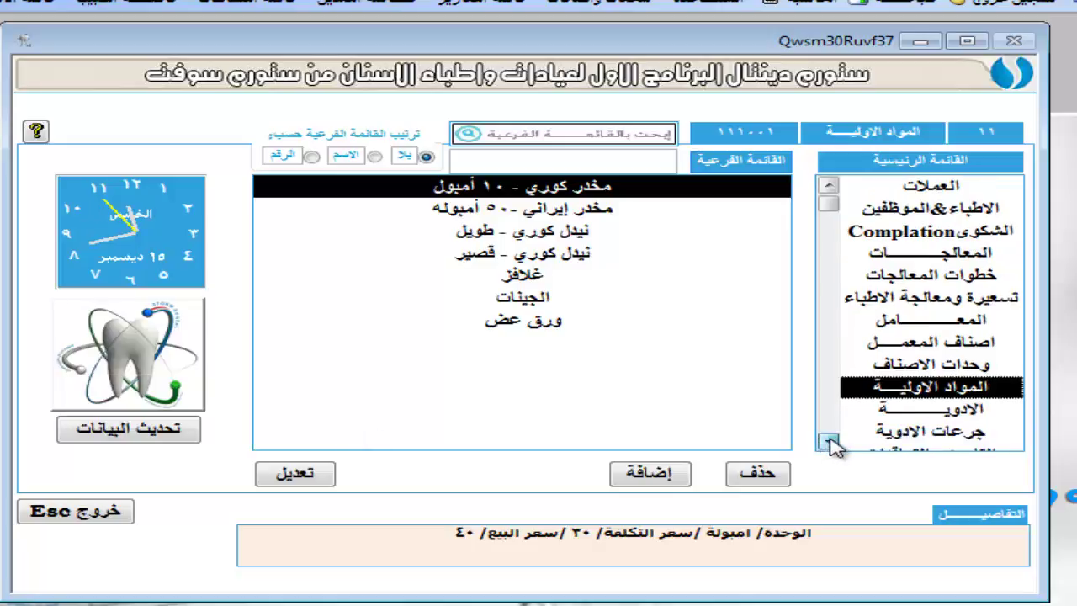
scroll(828, 442, "down", 2)
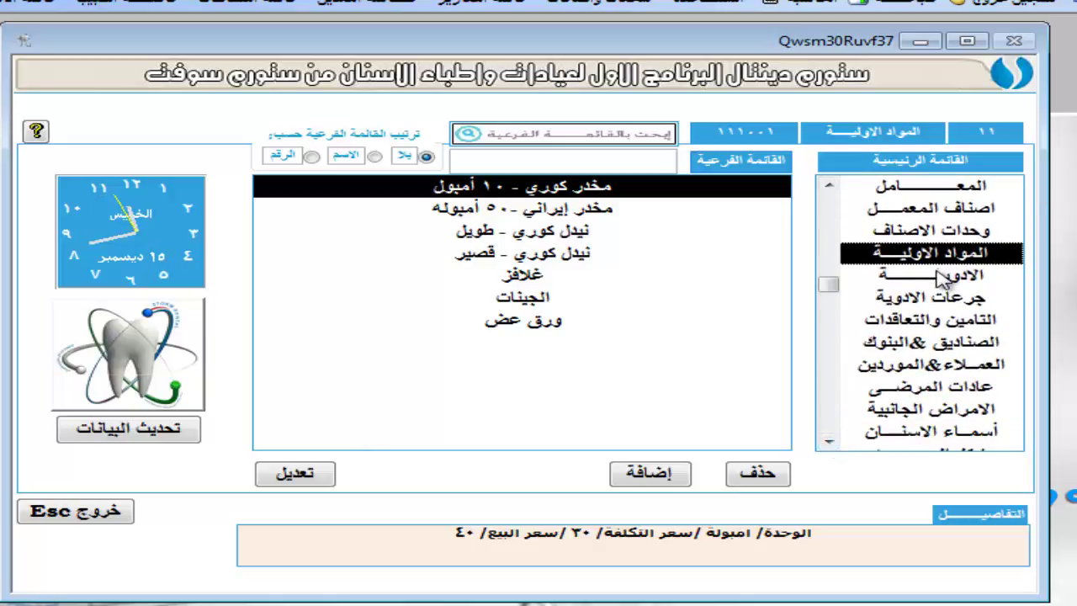
left_click(941, 277)
left_click(592, 319)
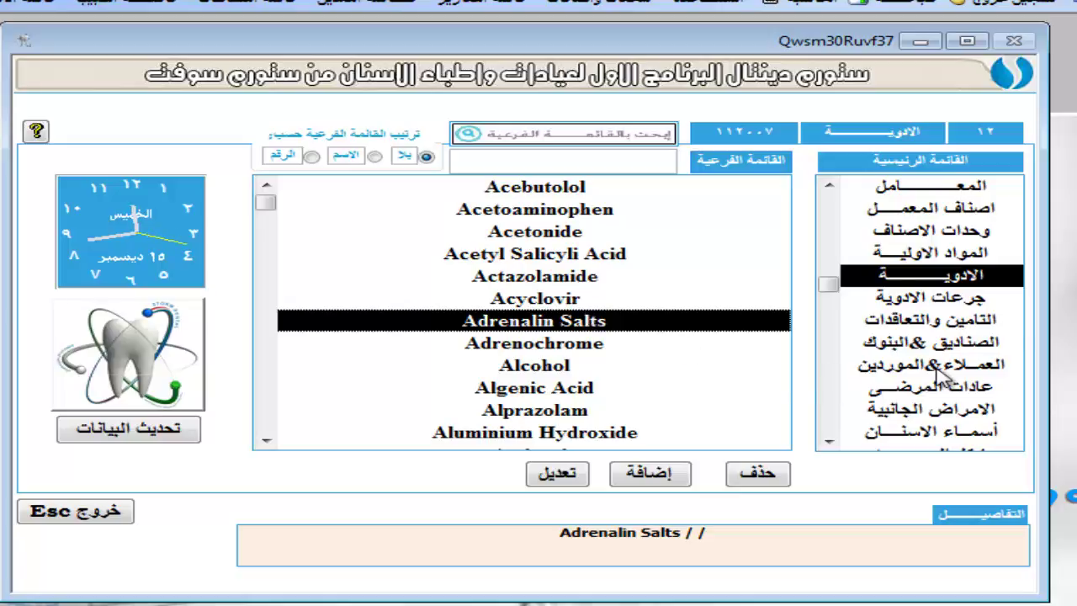
left_click(937, 302)
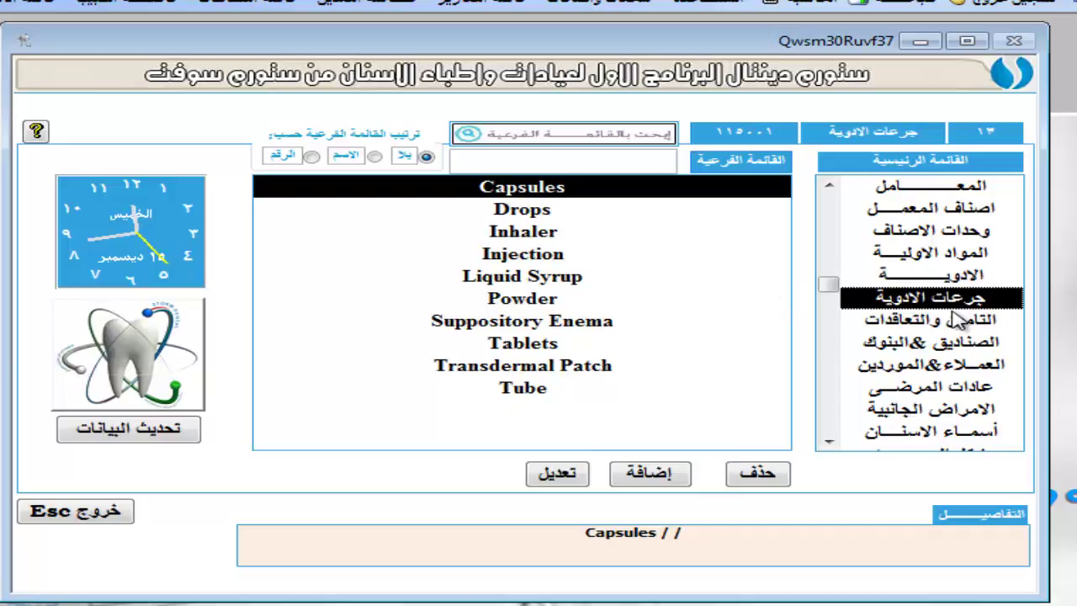
Step: Look through the insurance and contracts, patient habits and systemic diseases lists
left_click(934, 323)
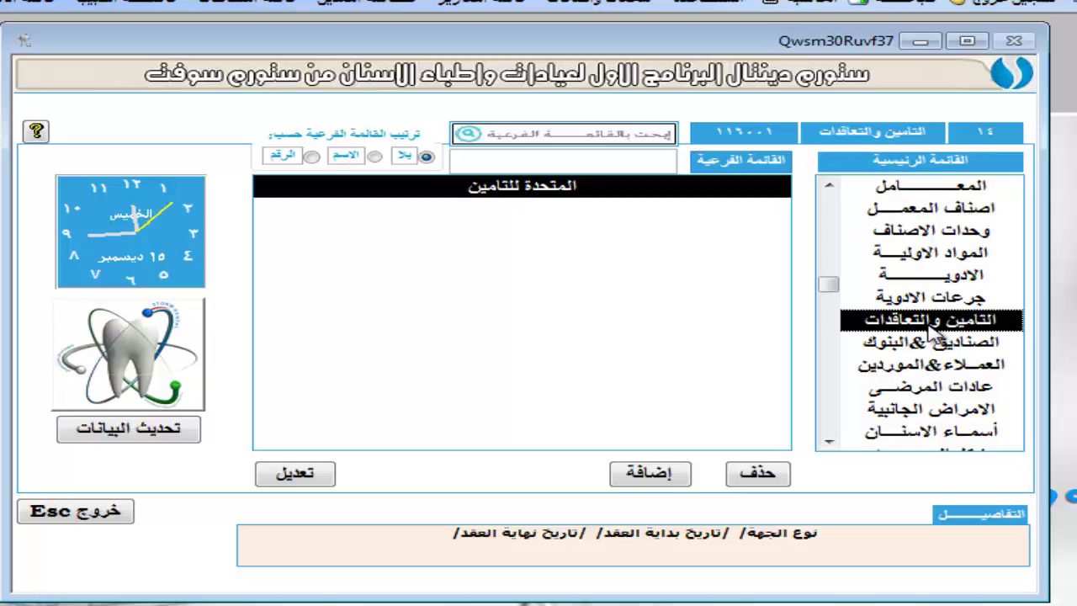
left_click(922, 391)
left_click(923, 409)
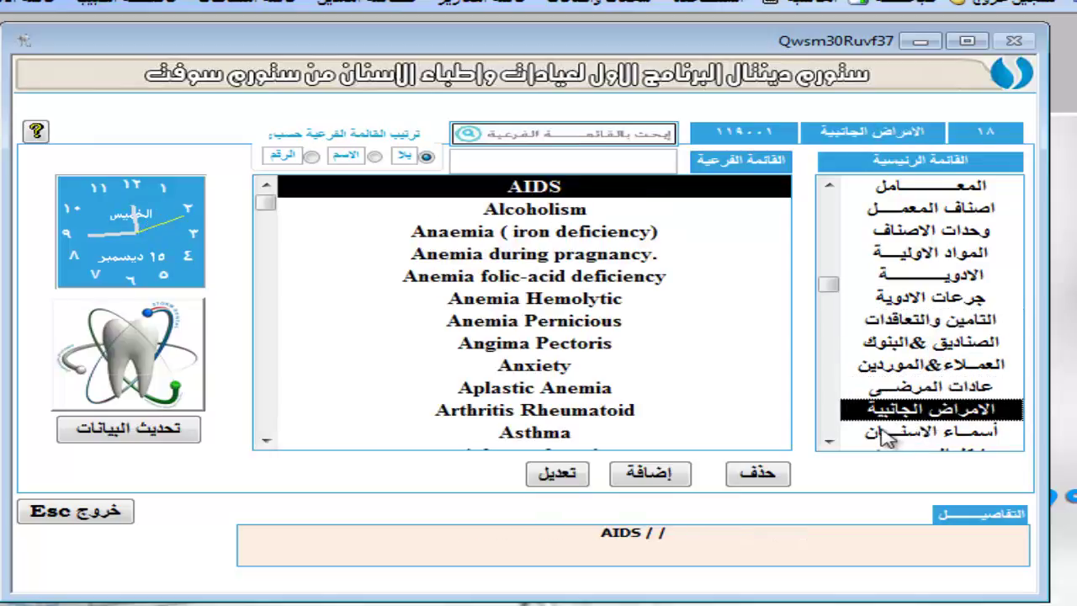
Step: Show the tooth names list and scroll through entries from whole mouth (tooth 0) to upper right teeth
left_click(896, 432)
left_click(829, 441)
scroll(829, 441, "down", 3)
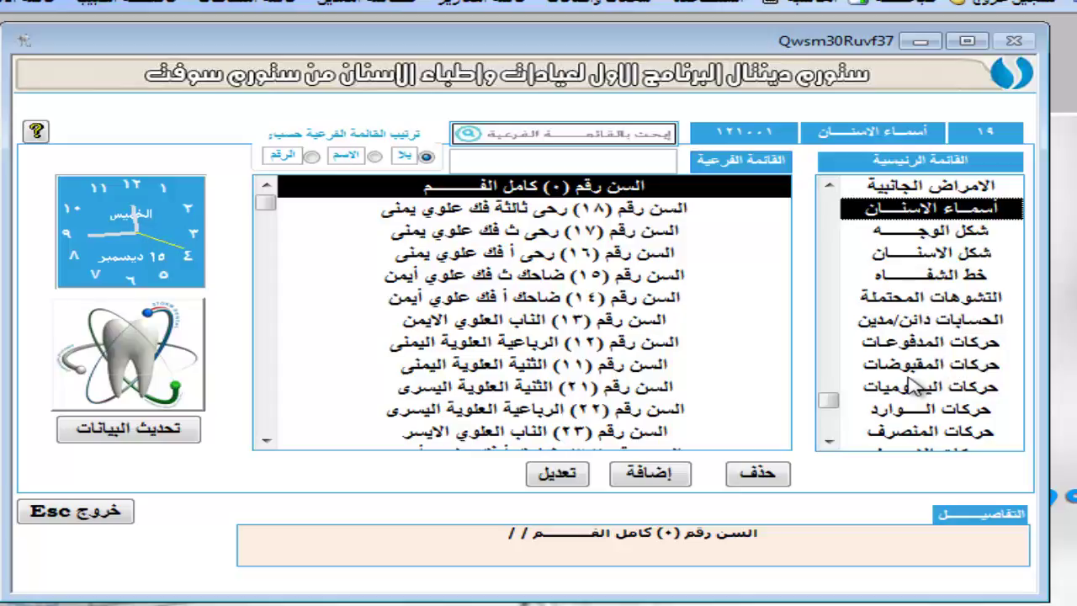
left_click(829, 441)
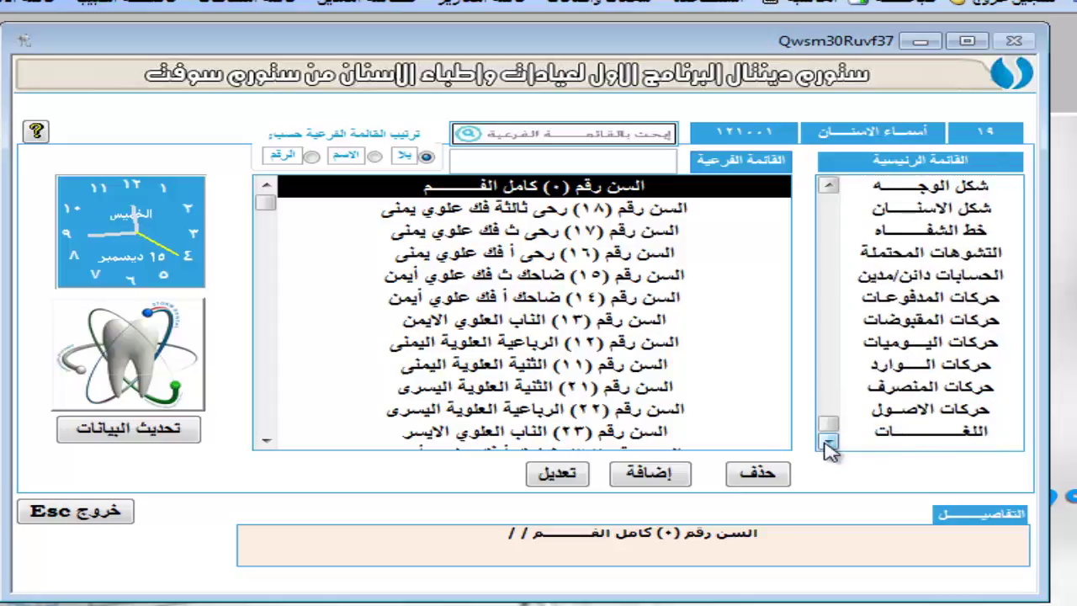
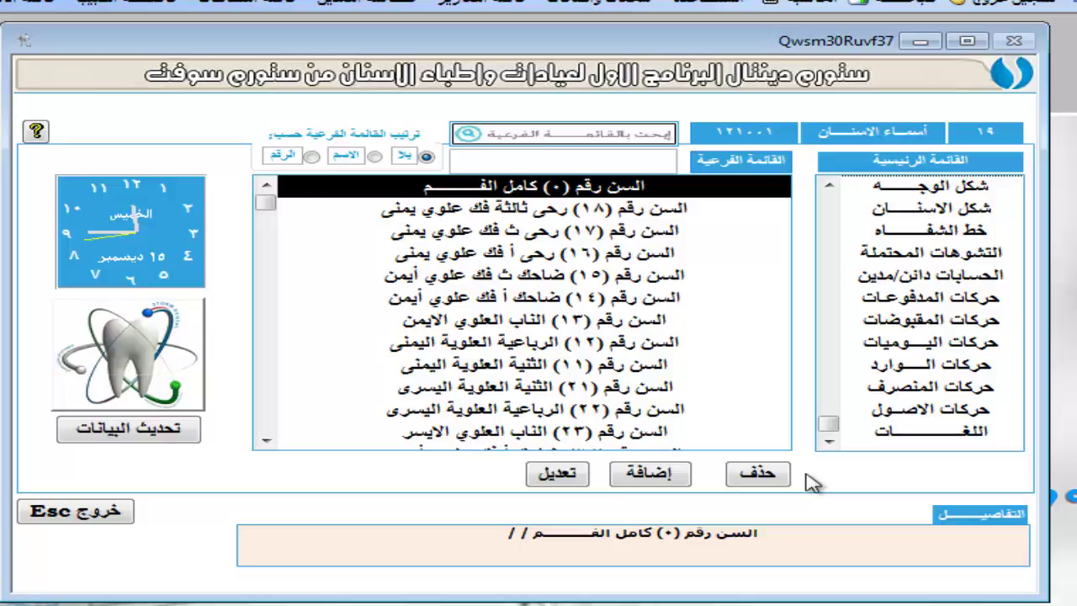
Step: Scroll the basic data list and view the Doctors & Staff and Treatments lists
left_click(828, 185)
left_click_drag(829, 189, 830, 193)
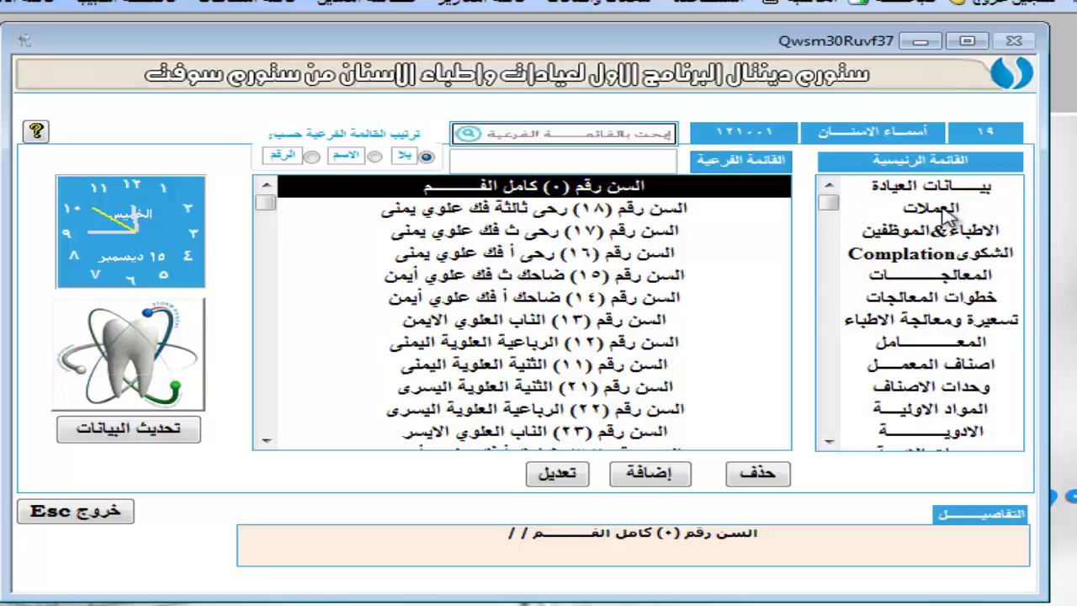
left_click(947, 234)
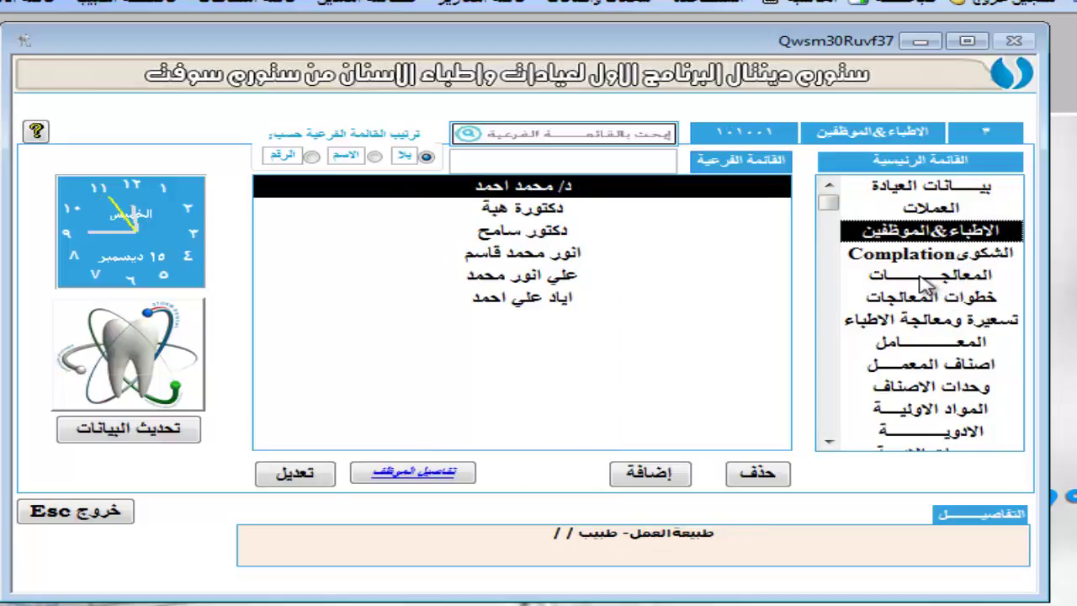
left_click(920, 277)
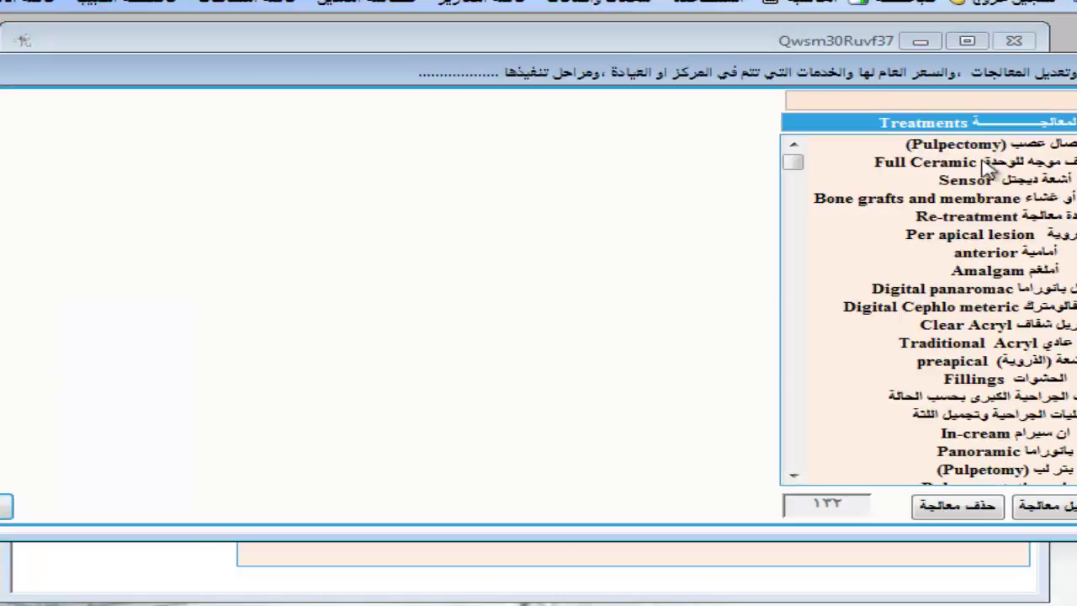
left_click(7, 506)
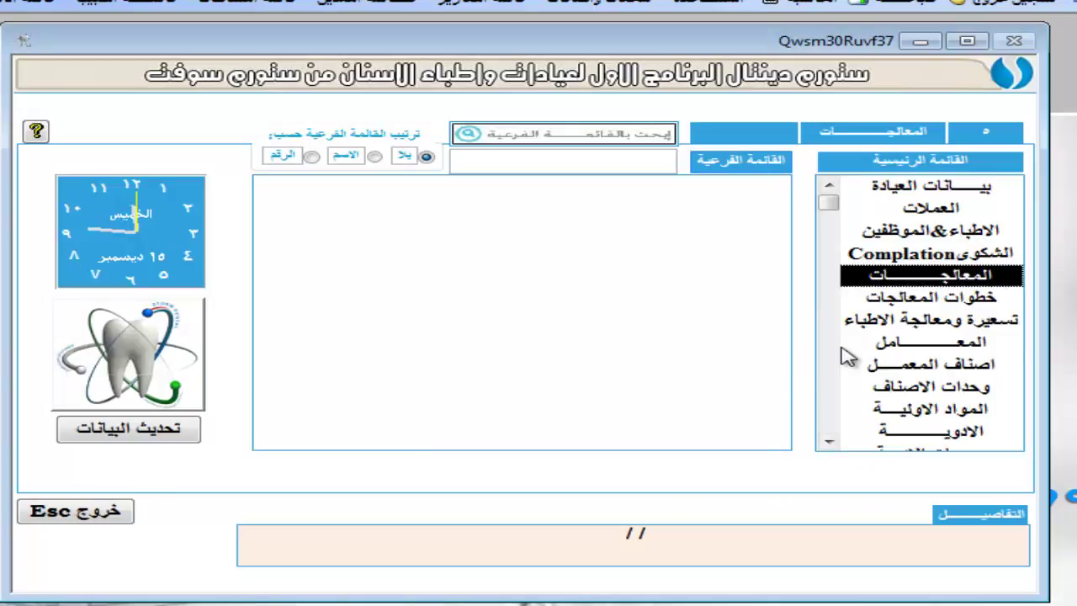
Step: Show doctor pricing and Labs, ending on Lab Item Types such as Clear Acryl
left_click(949, 328)
left_click(929, 343)
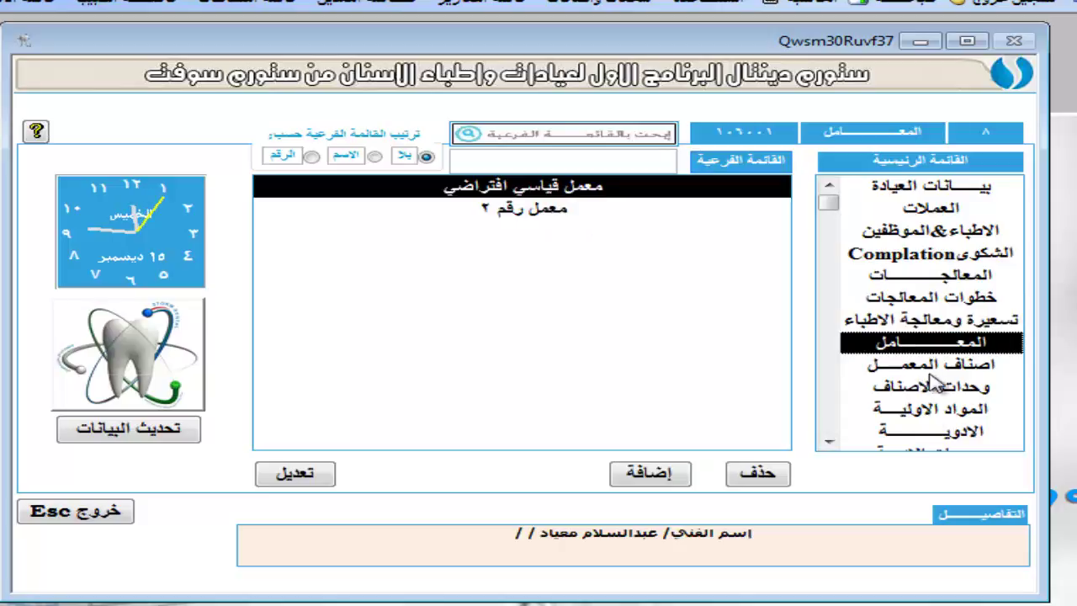
left_click(913, 368)
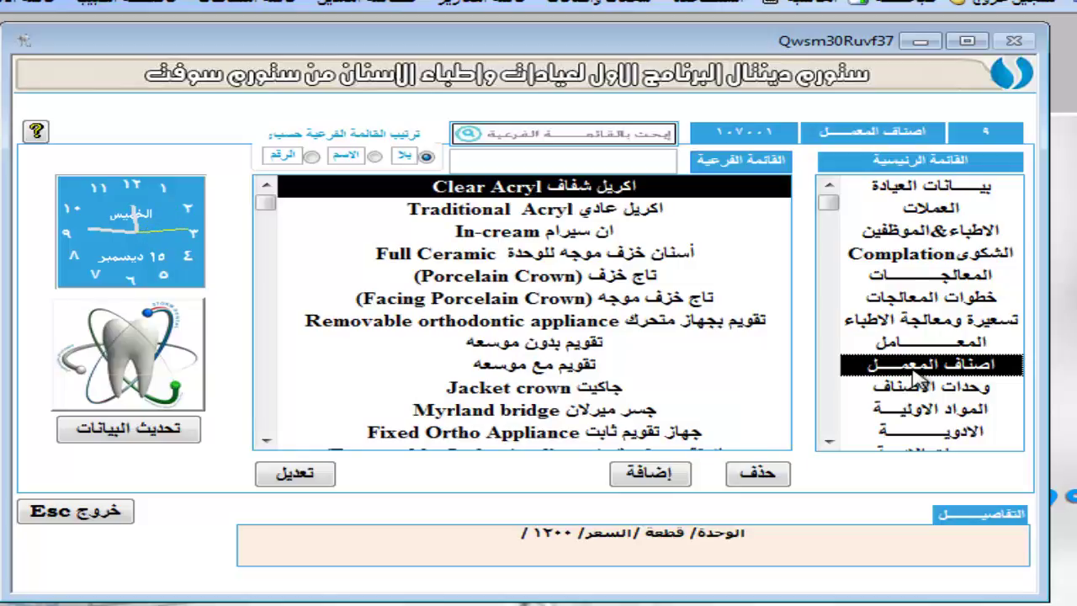
left_click(912, 369)
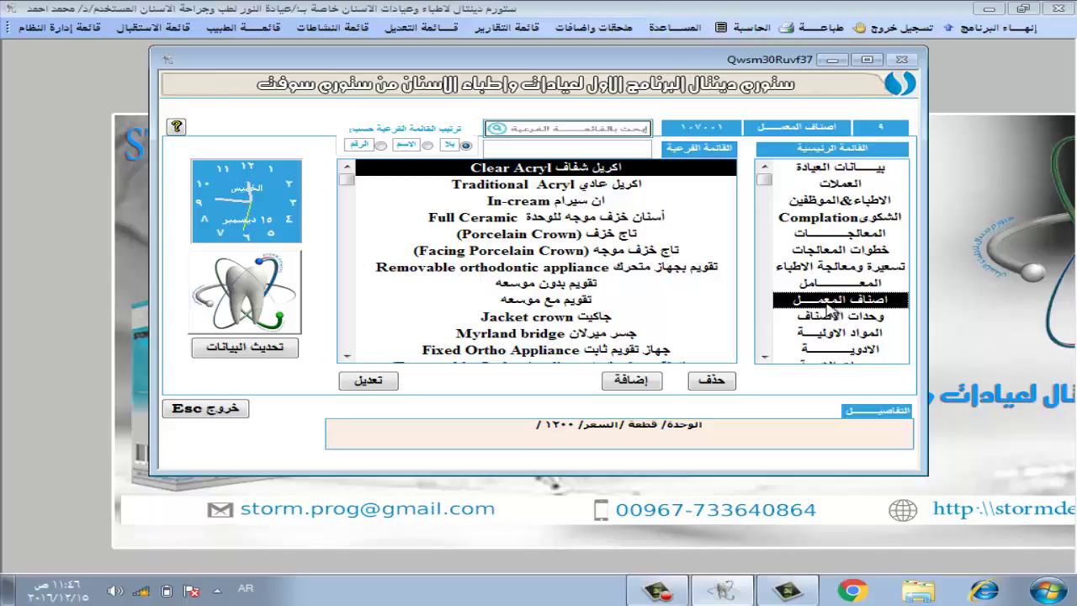
Step: Close basic data and open program permissions, showing examination price 500 and X-ray 320
left_click(232, 420)
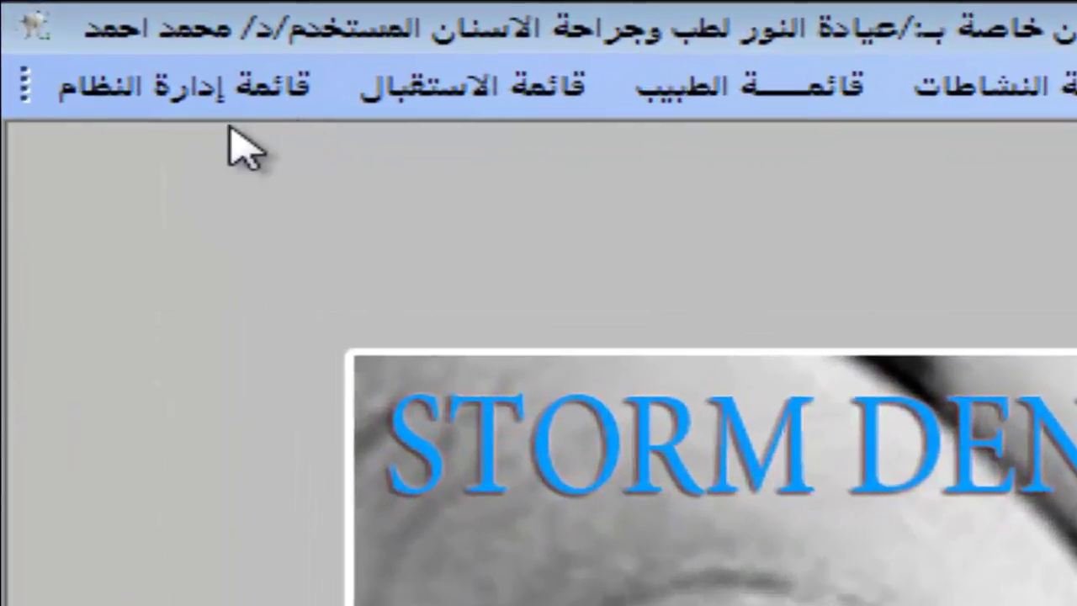
left_click(196, 103)
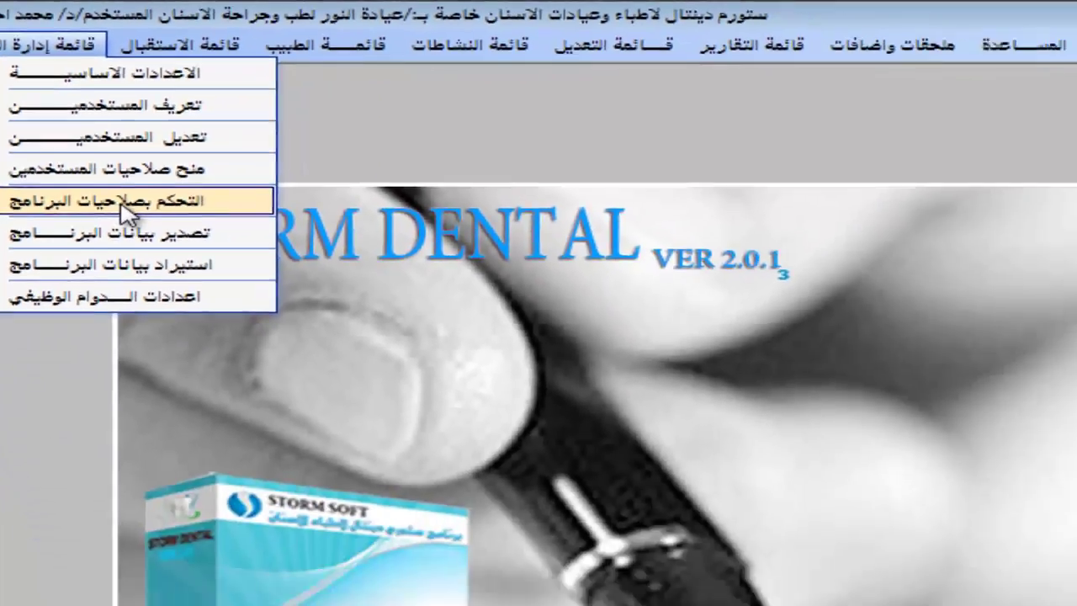
left_click(127, 202)
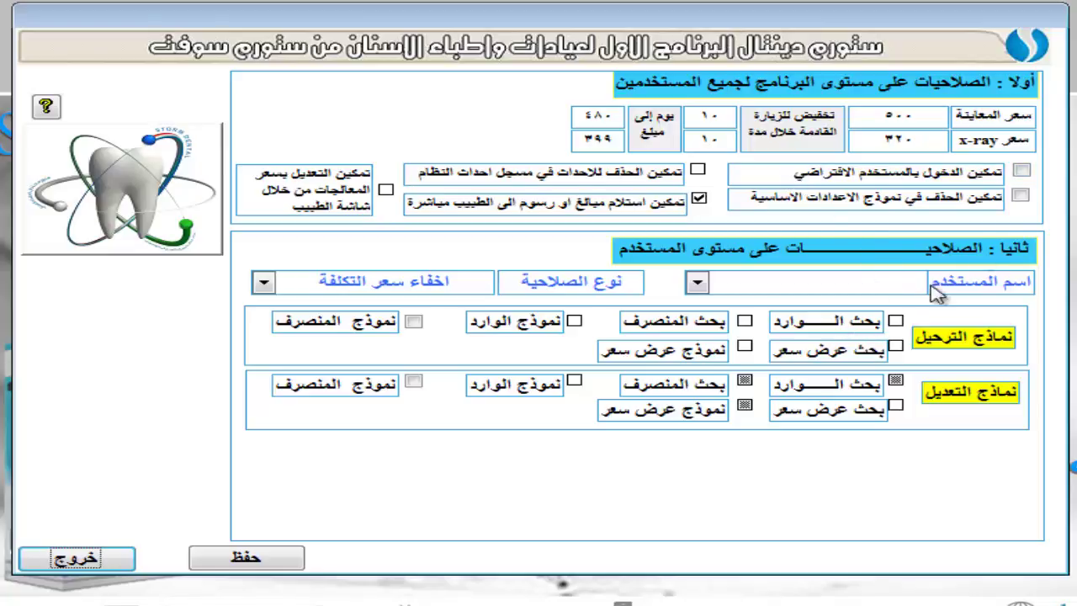
left_click(698, 284)
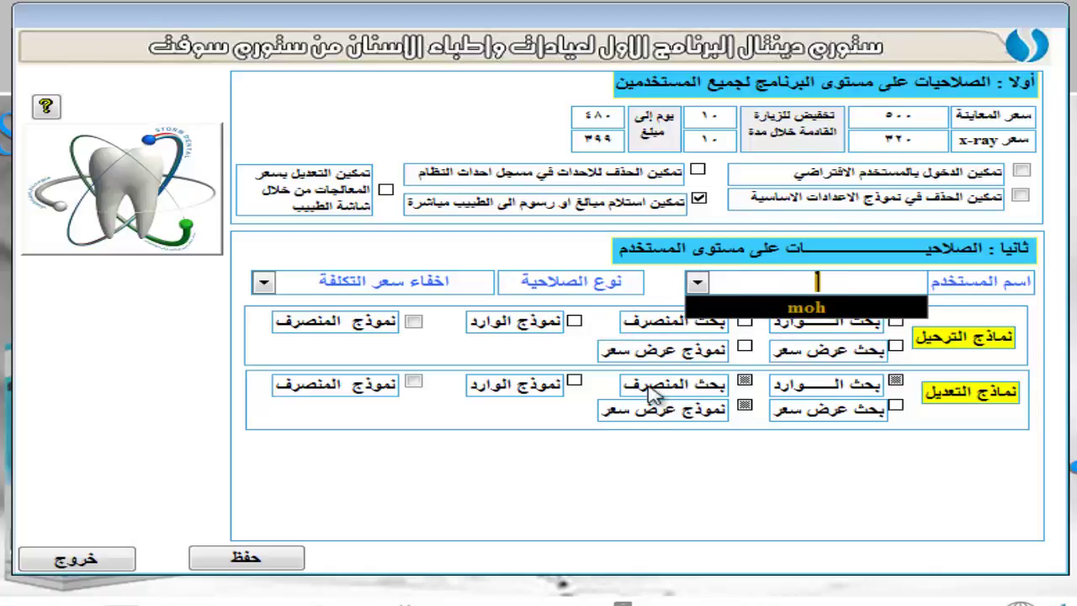
left_click(898, 47)
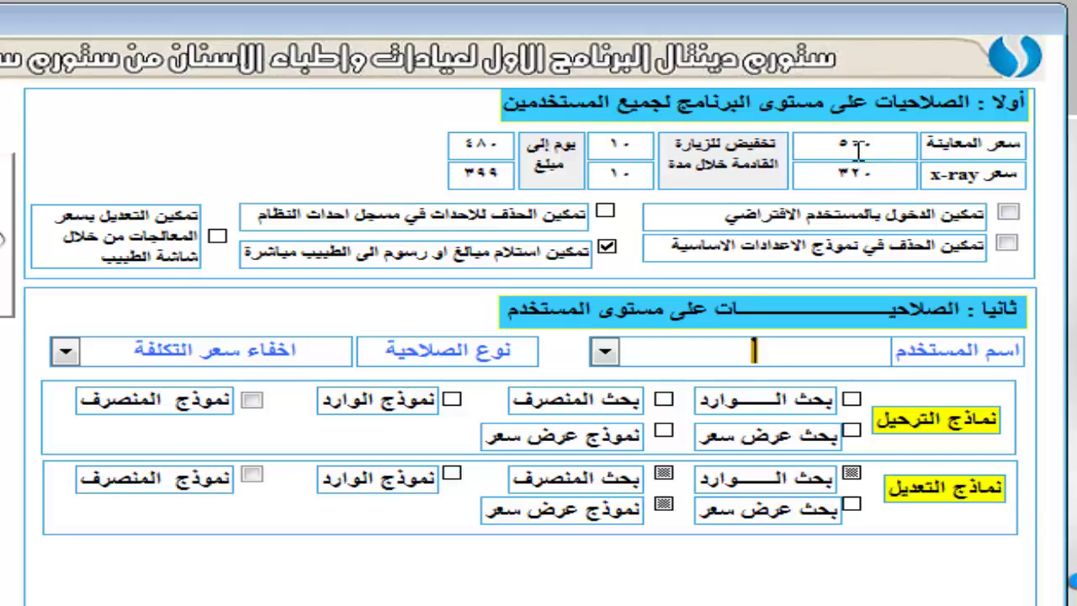
Step: Change the examination price to 25 and the X-ray price to 15, and save
left_click(857, 146)
double_click(856, 147)
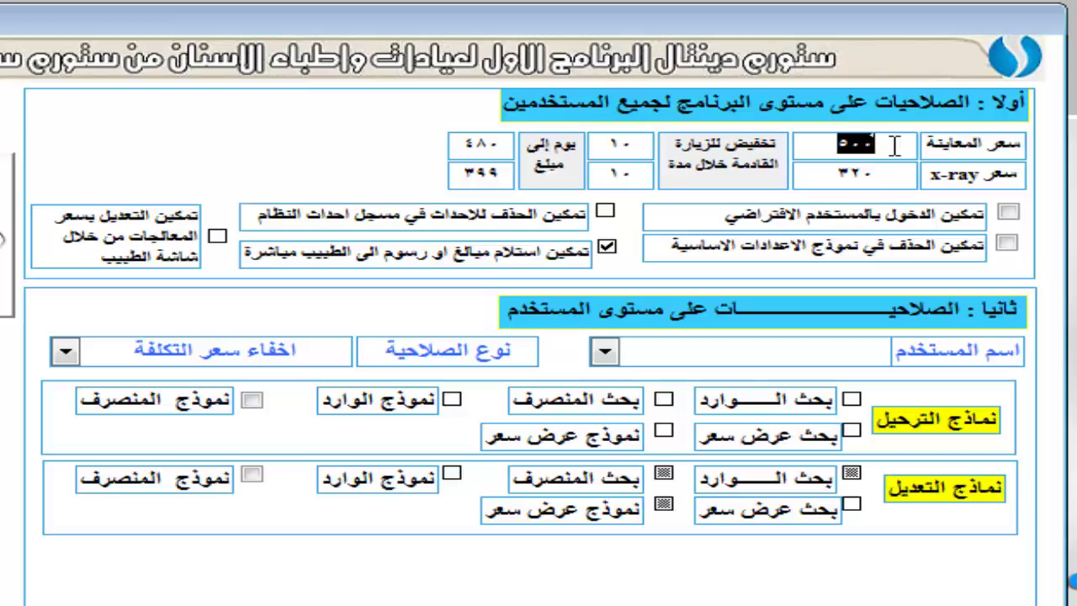
type("0")
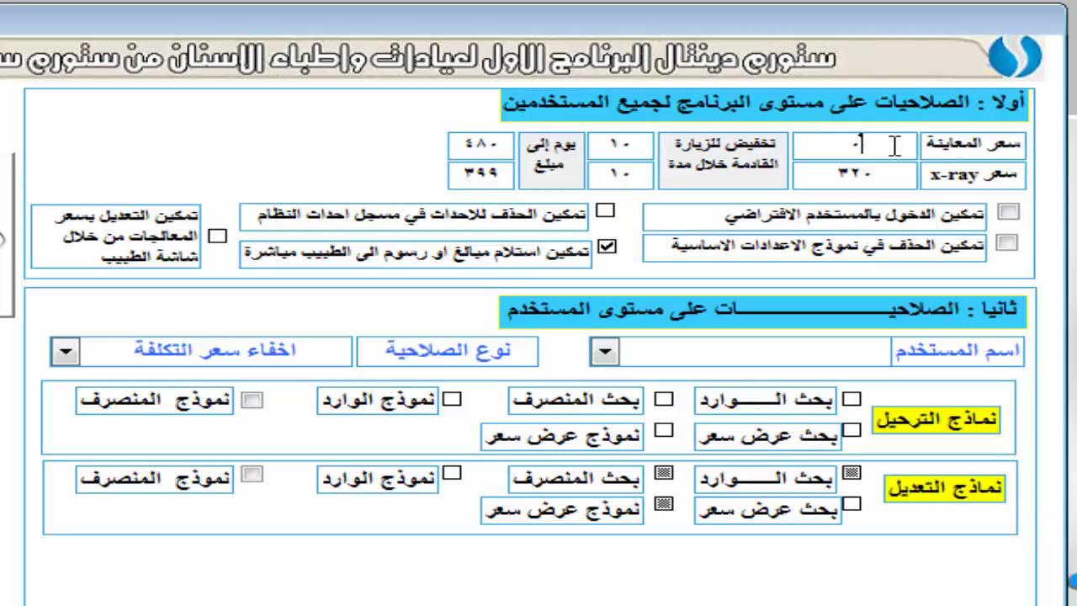
left_click(842, 173)
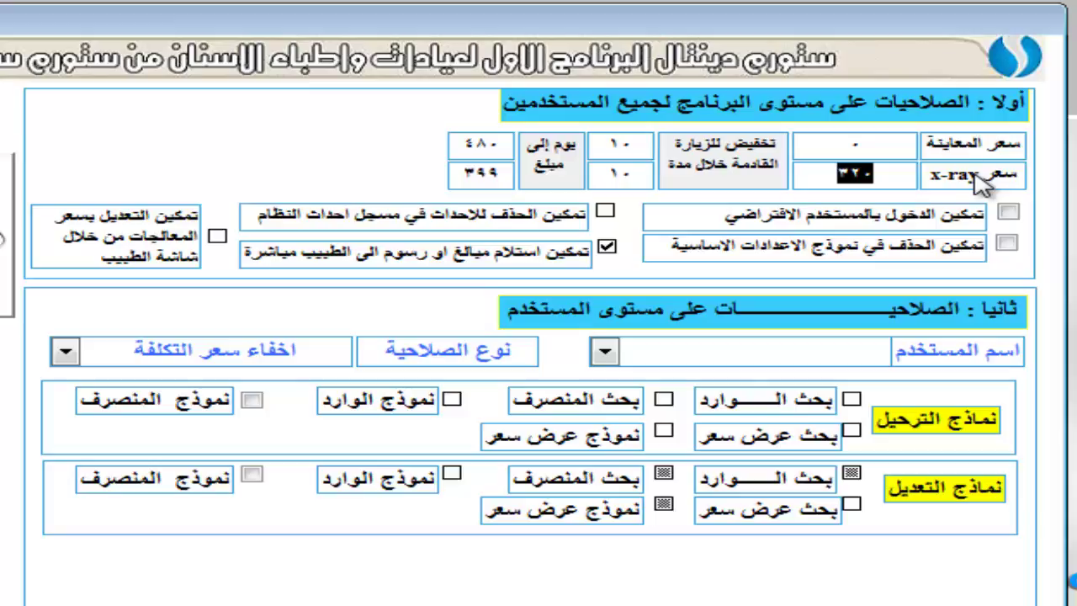
type("0")
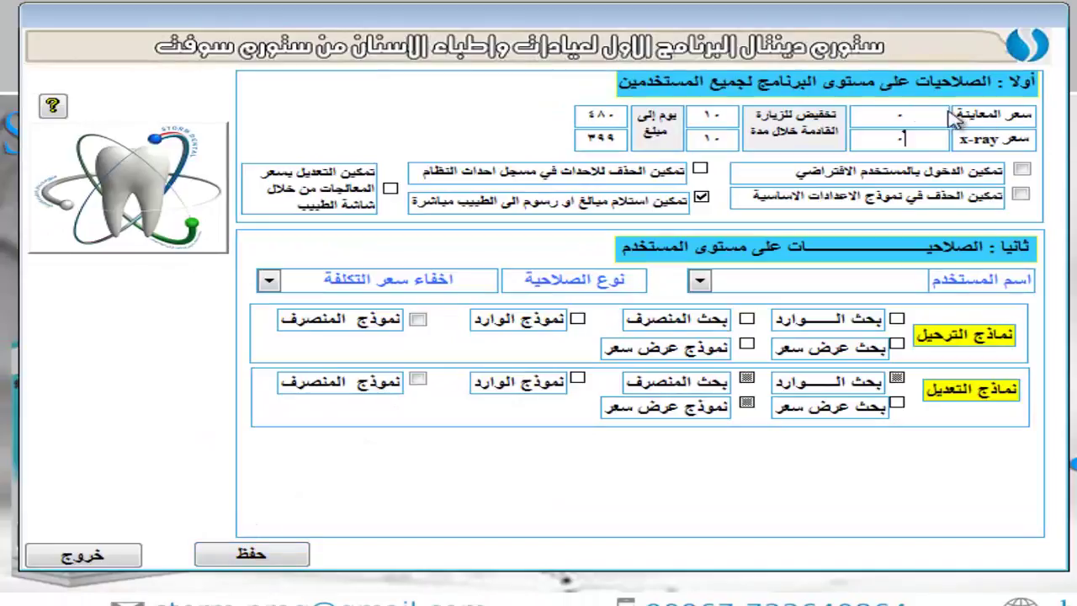
left_click(899, 115)
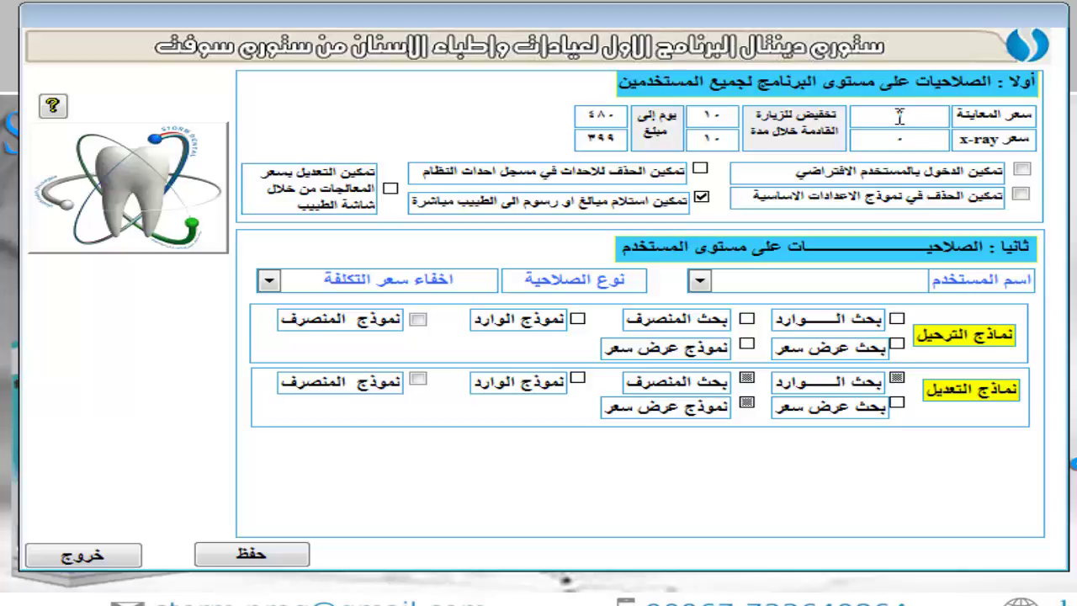
type("25")
left_click(896, 138)
type("5")
left_click(251, 553)
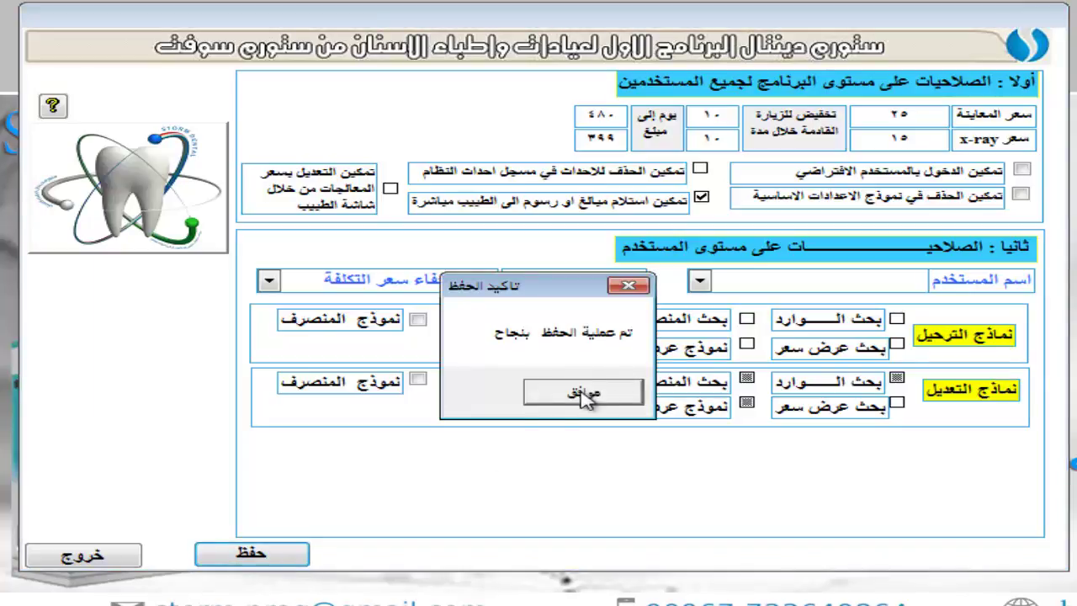
left_click(587, 398)
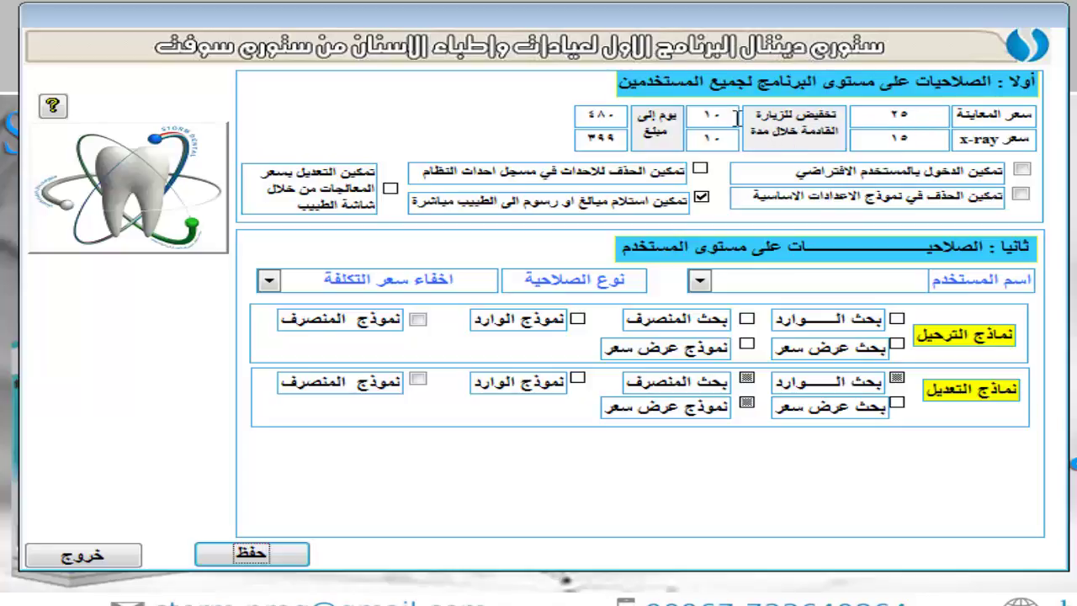
Step: Try follow-up values of 20 and 10, then change the 20 to 60
left_click(711, 114)
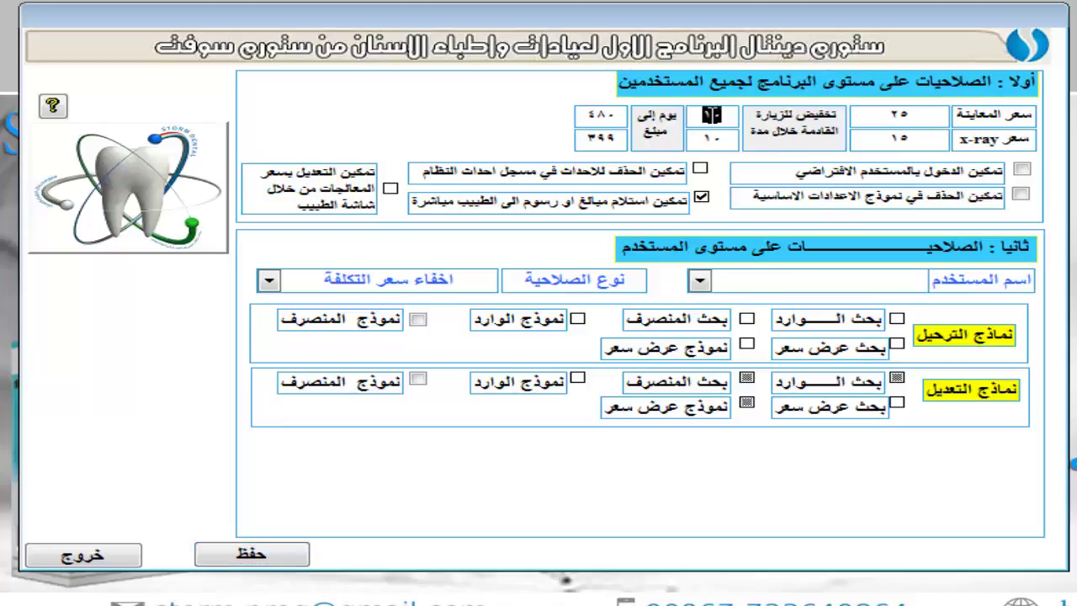
key("BackSpace")
type("20")
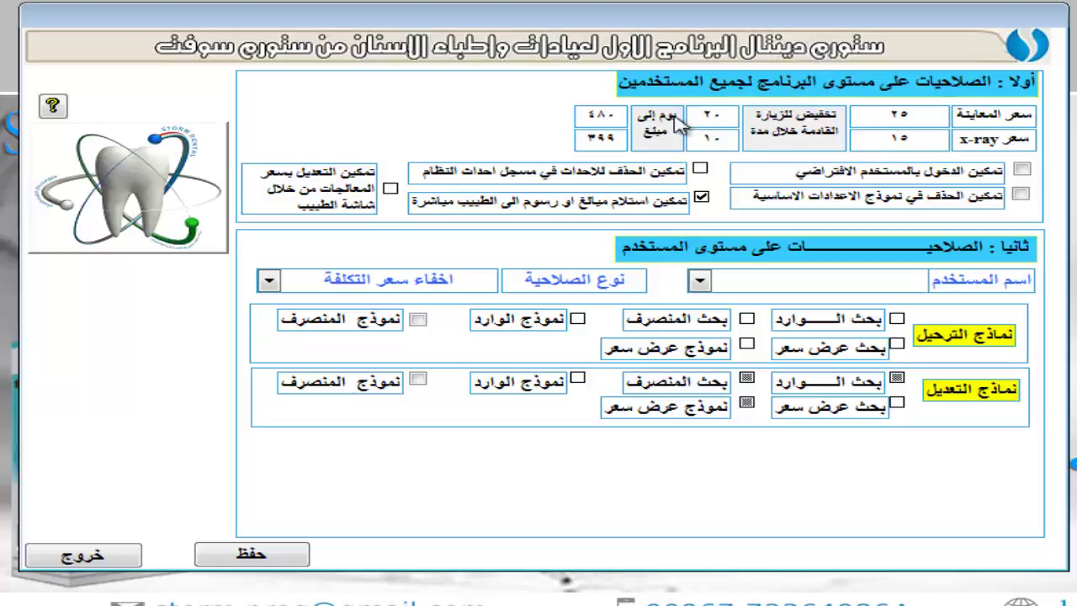
left_click(615, 111)
type("10")
left_click(611, 115)
double_click(732, 116)
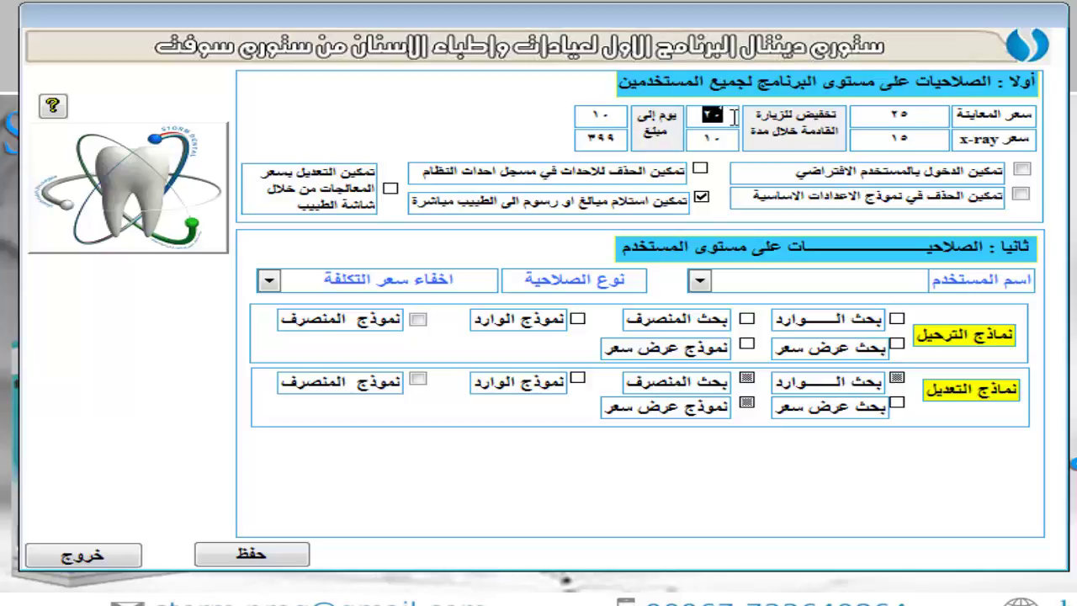
type("60")
double_click(611, 116)
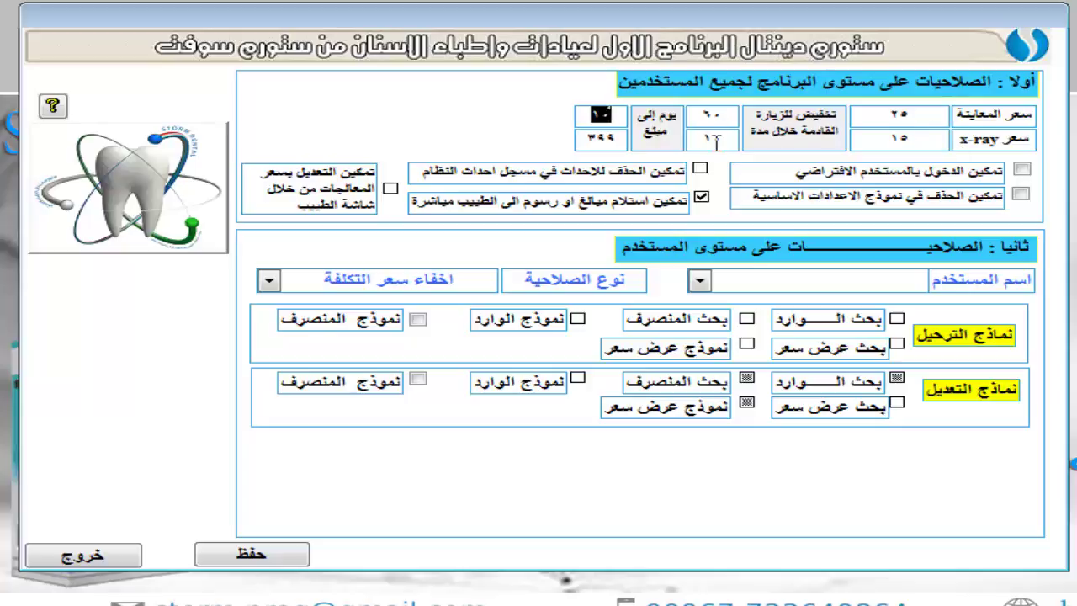
Step: Set both the day and amount values to 0 and save the permissions
left_click(594, 137)
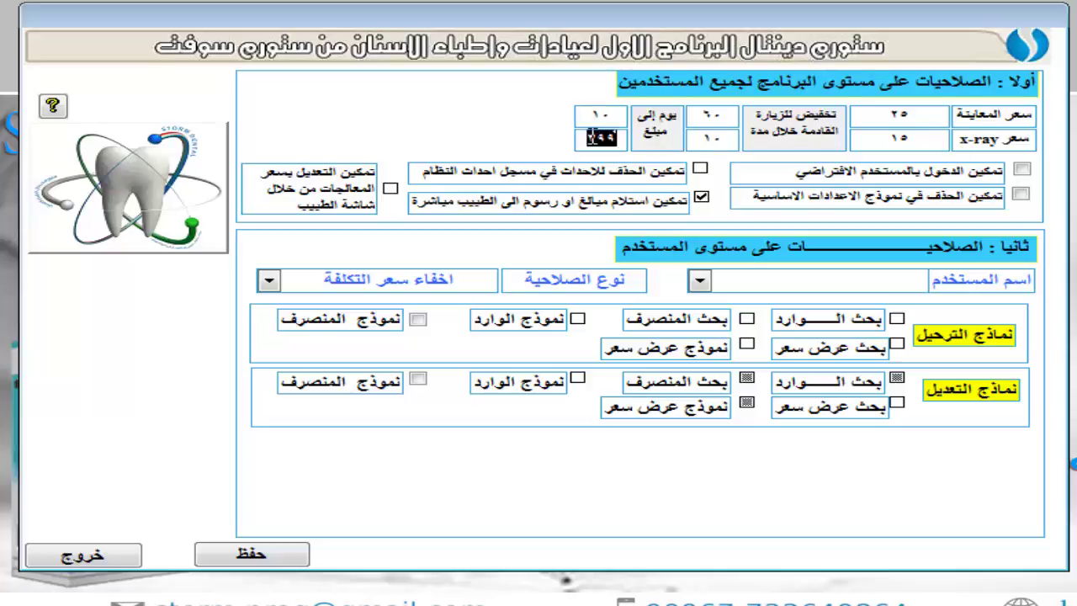
type("7")
left_click(600, 114)
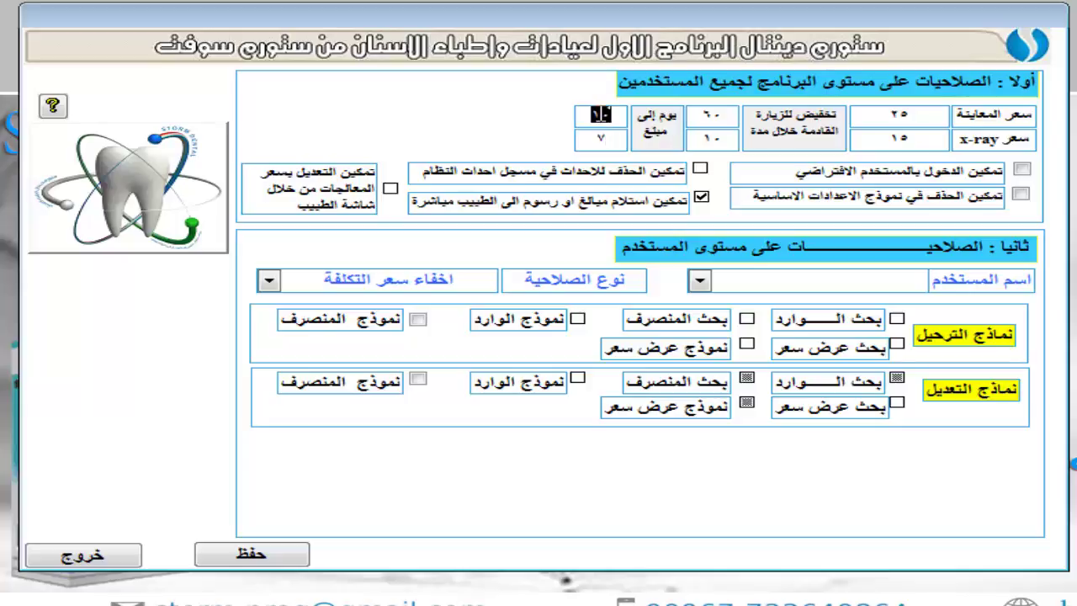
key("BackSpace")
type("0")
left_click(611, 140)
type("0")
left_click(274, 562)
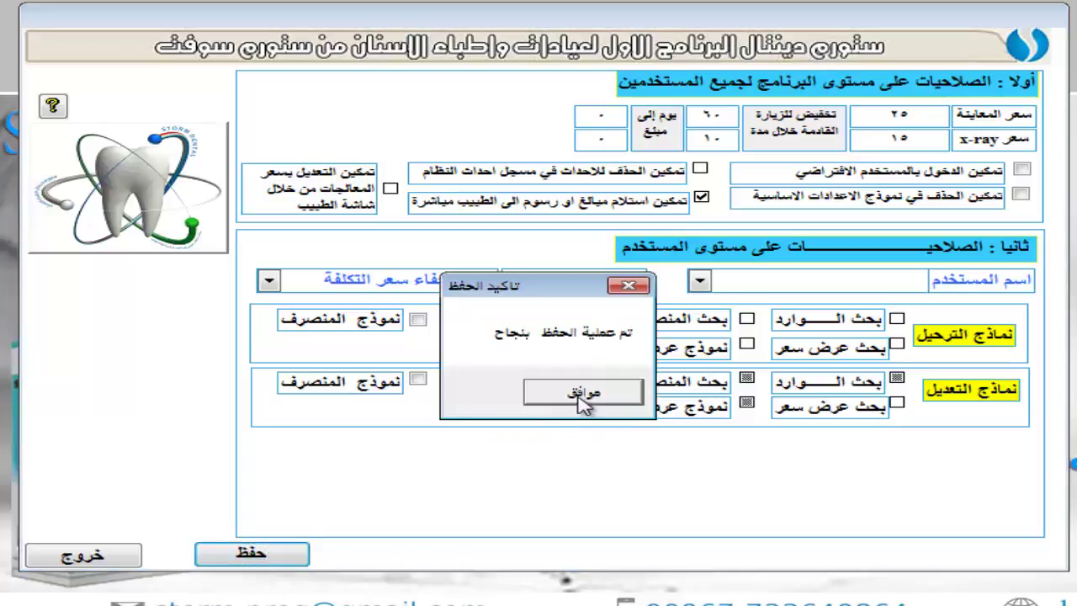
left_click(584, 393)
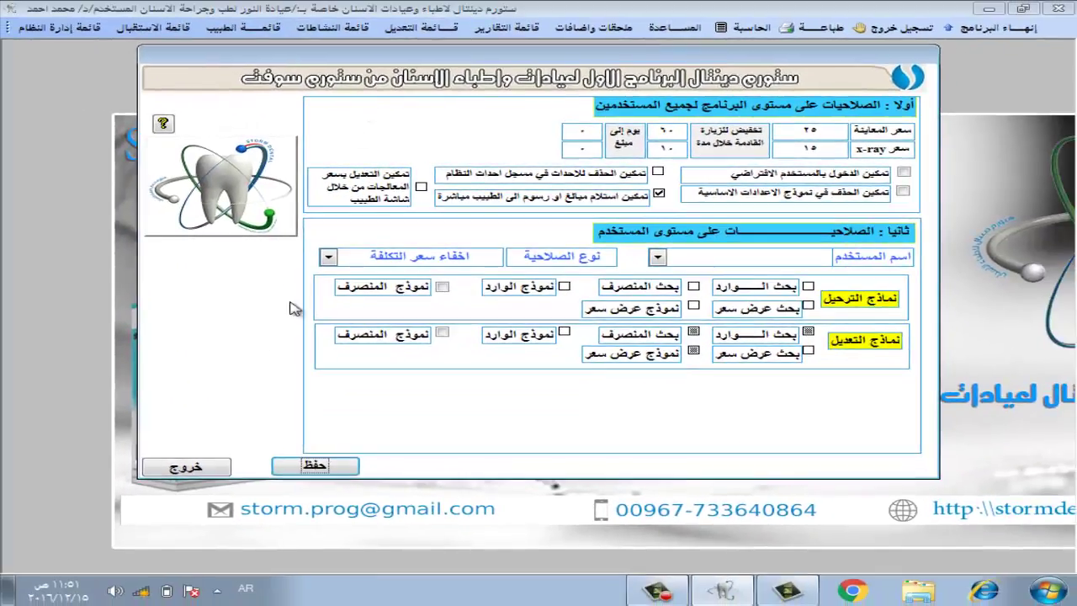
Step: Close permissions and start a new ordinary-patient case from the Reception screen
left_click(203, 466)
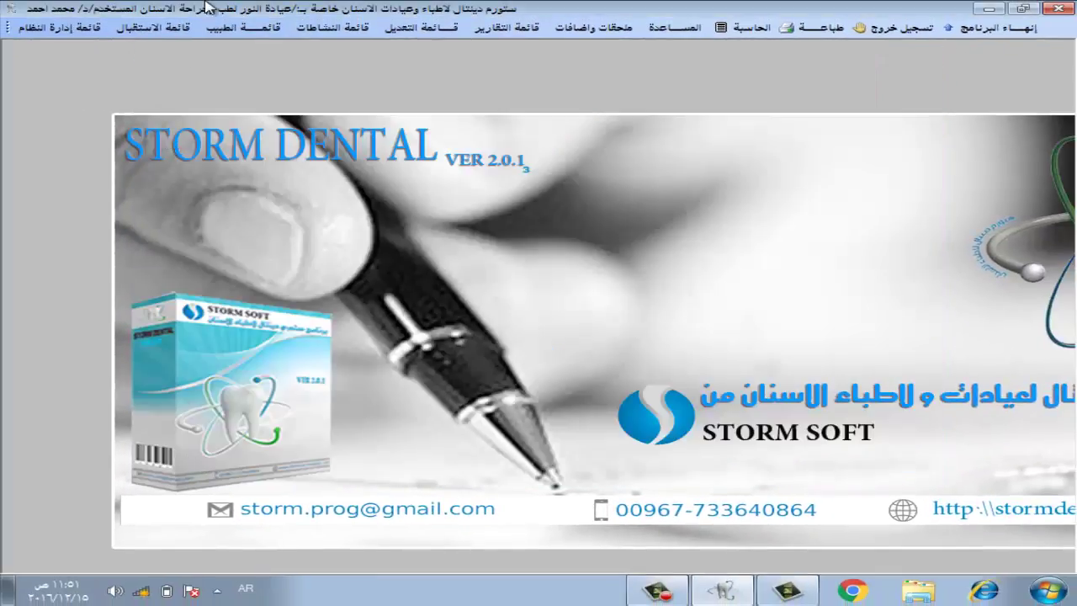
left_click(160, 27)
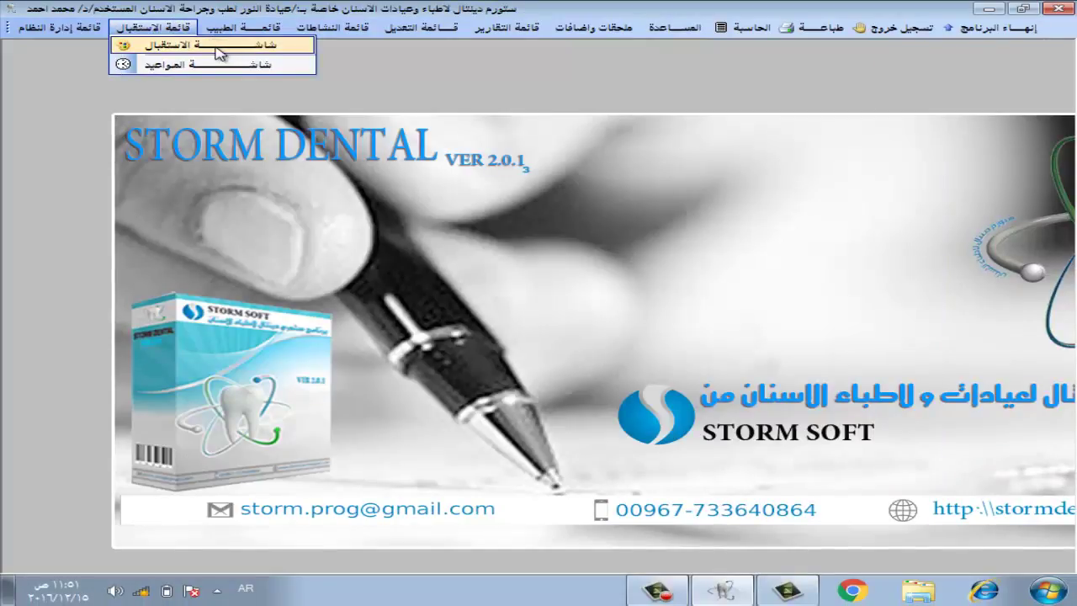
left_click(219, 52)
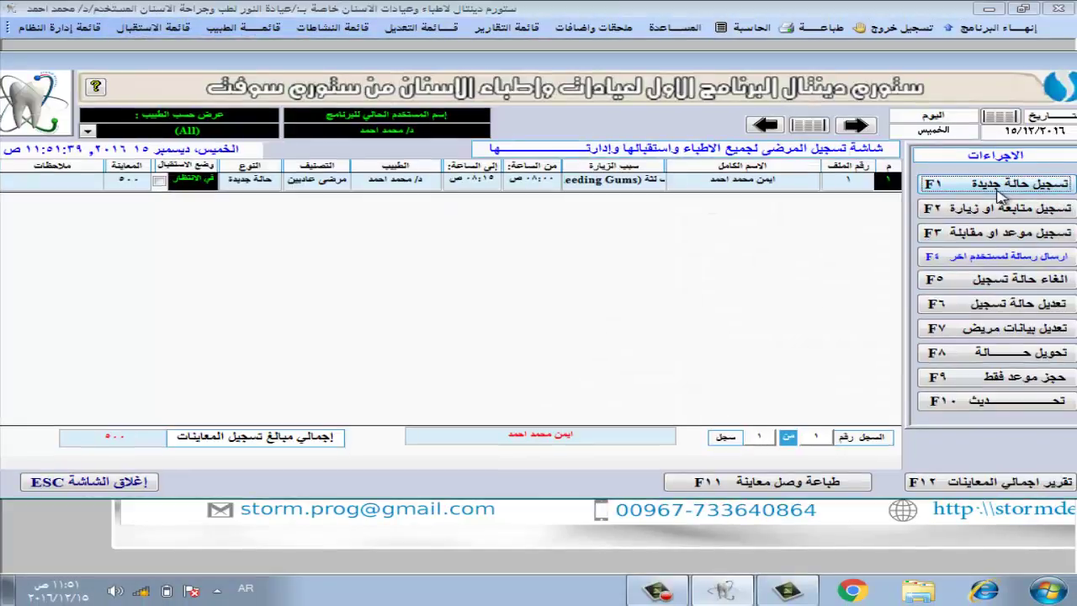
left_click(999, 185)
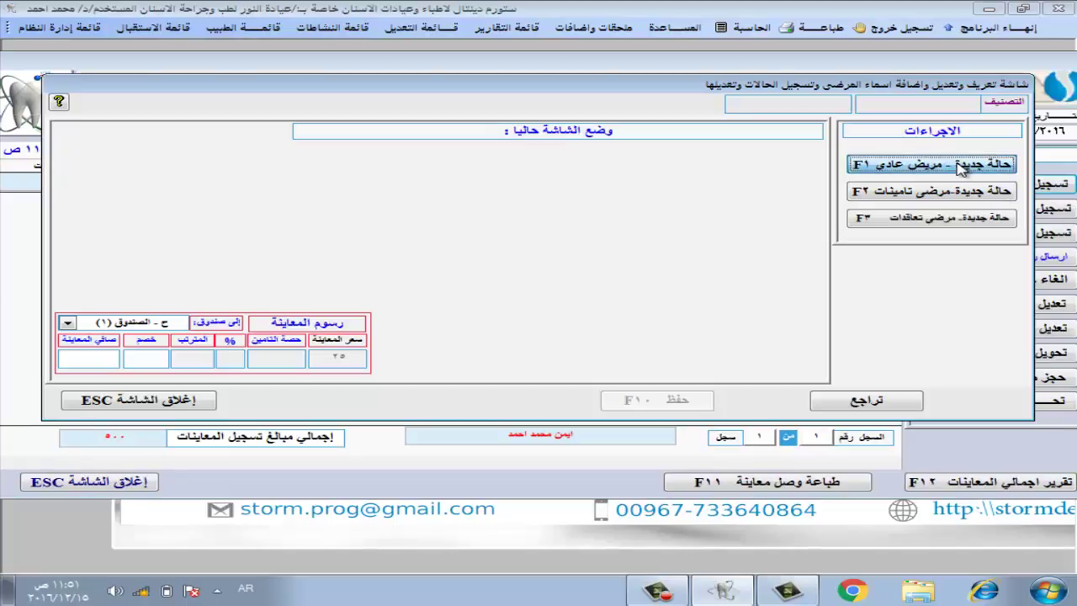
left_click(962, 166)
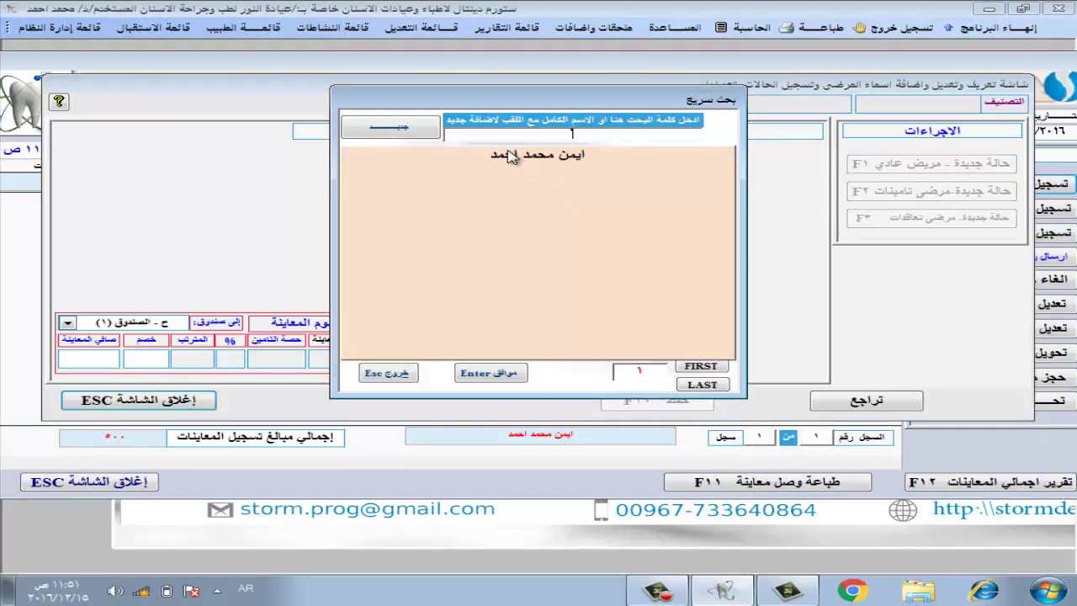
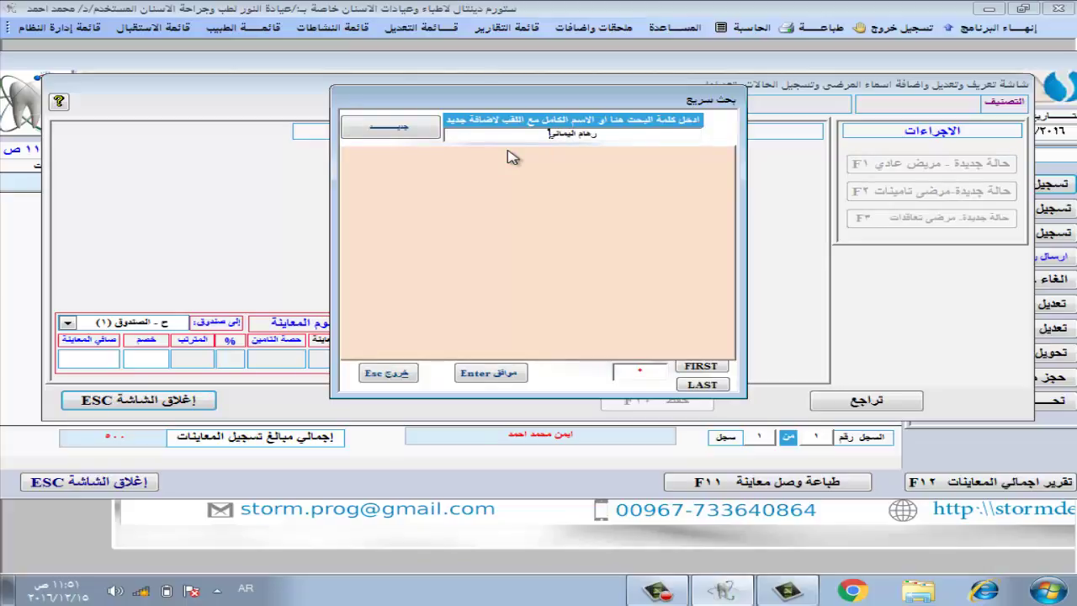
Step: Enter a patient name, check the examination price of 25, then close both screens unsaved
key("Return")
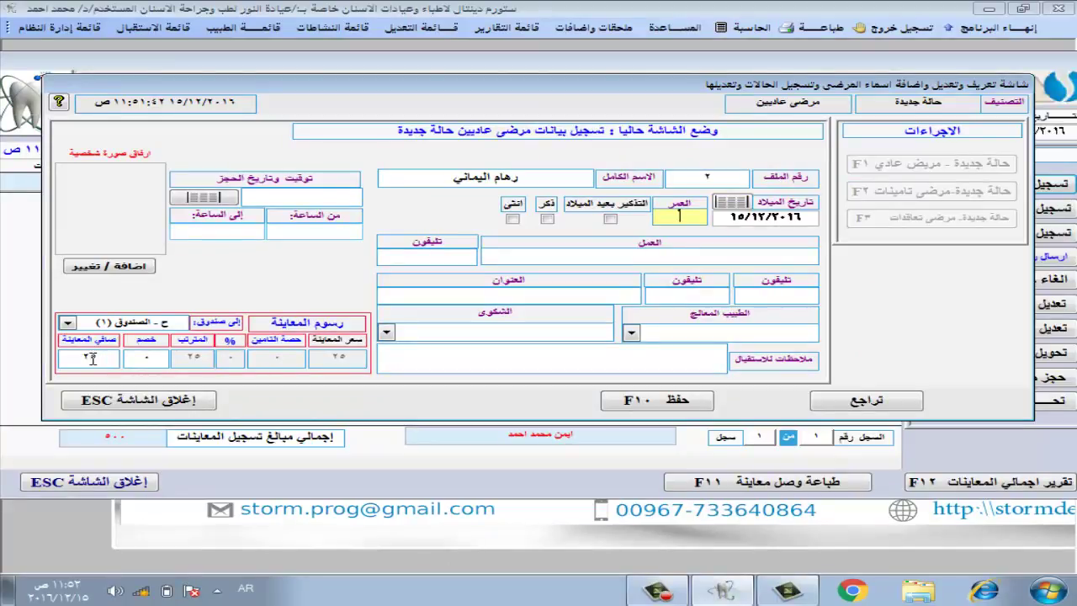
left_click(143, 400)
left_click(147, 489)
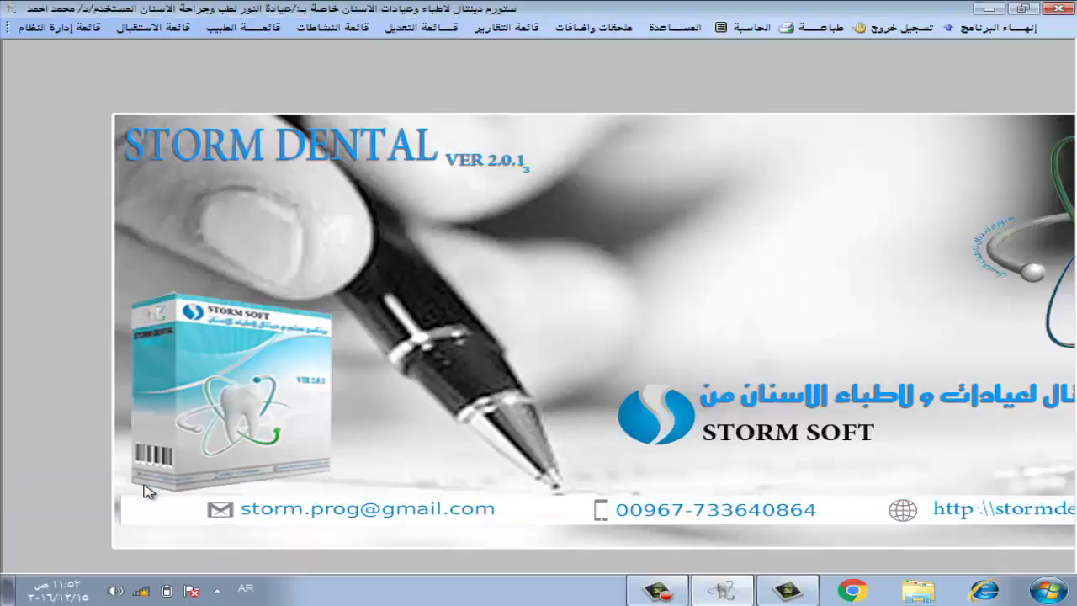
Step: Reopen program permissions to confirm examination 25 and X-ray 15, then open Basic Settings
left_click(69, 29)
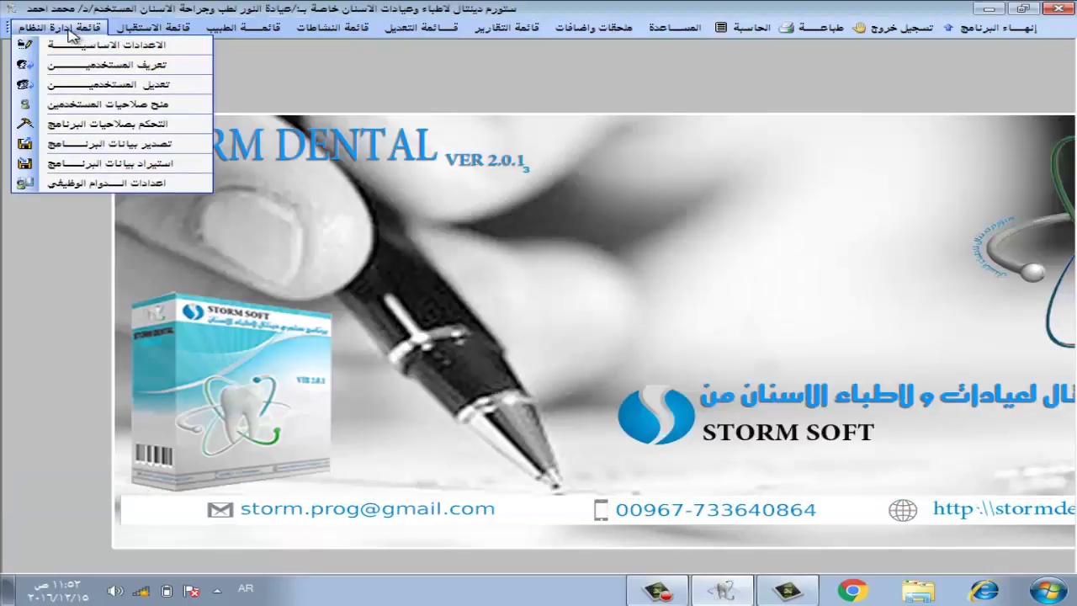
left_click(102, 126)
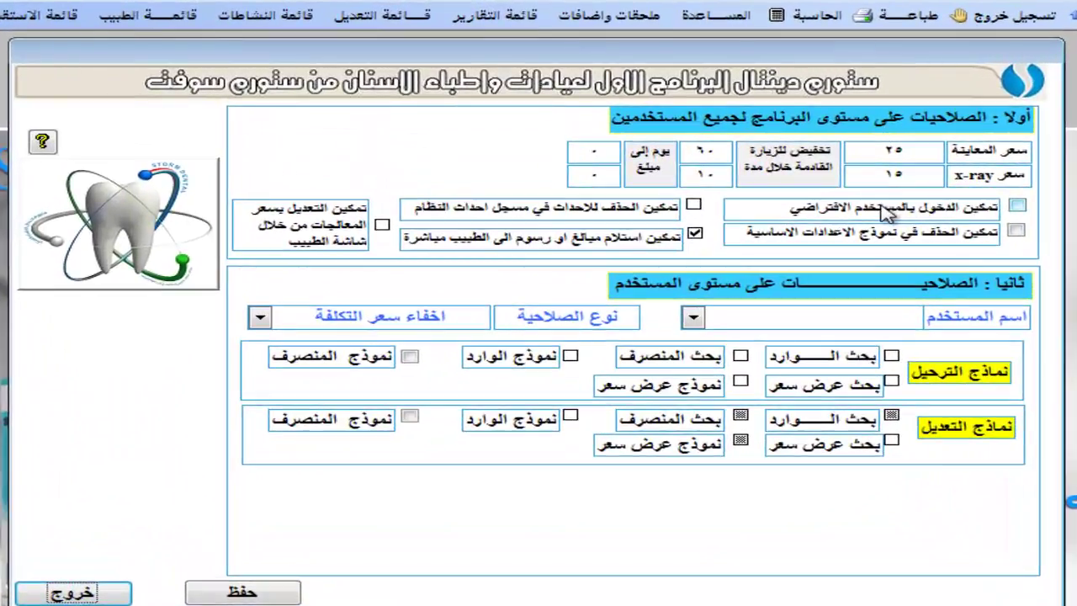
left_click(881, 208)
left_click(879, 206)
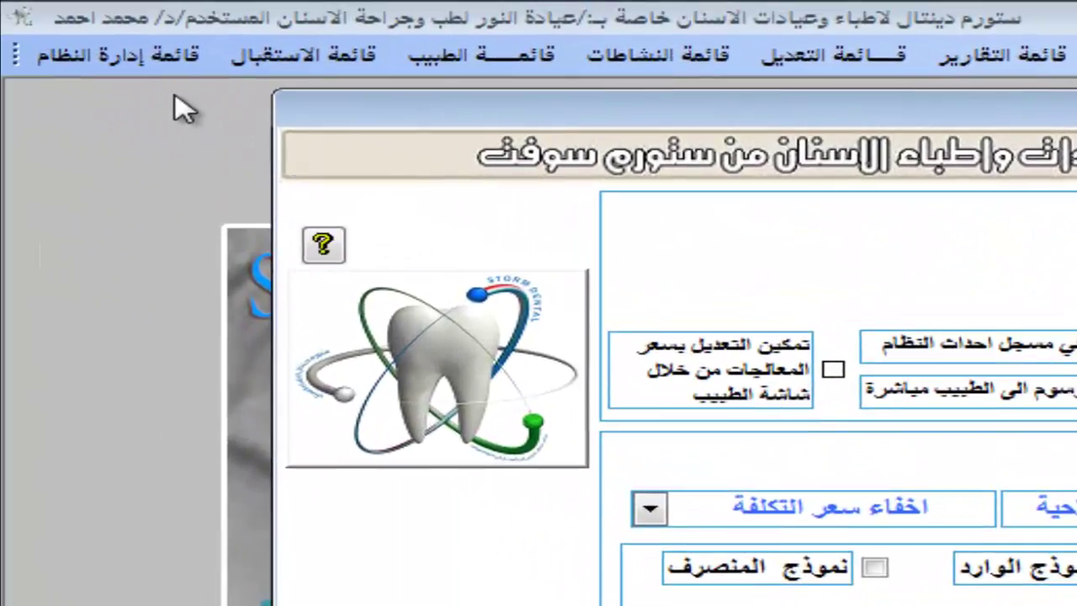
left_click(105, 59)
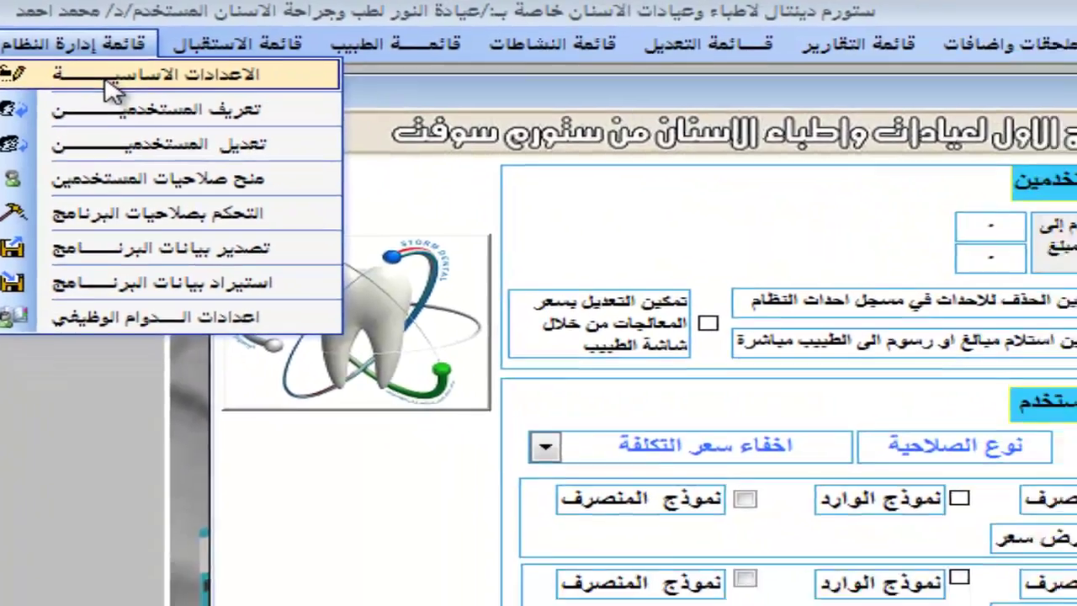
left_click(107, 83)
Step: Attempt deleting the last doctor, get refused as disabled, then allow deletion in basic settings
left_click(866, 308)
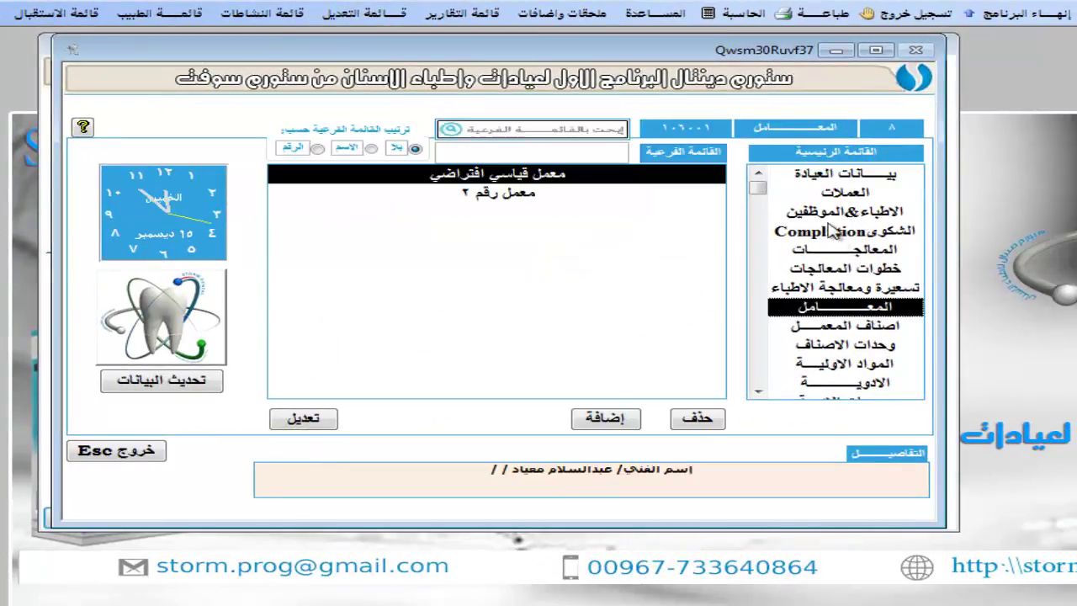
left_click(841, 212)
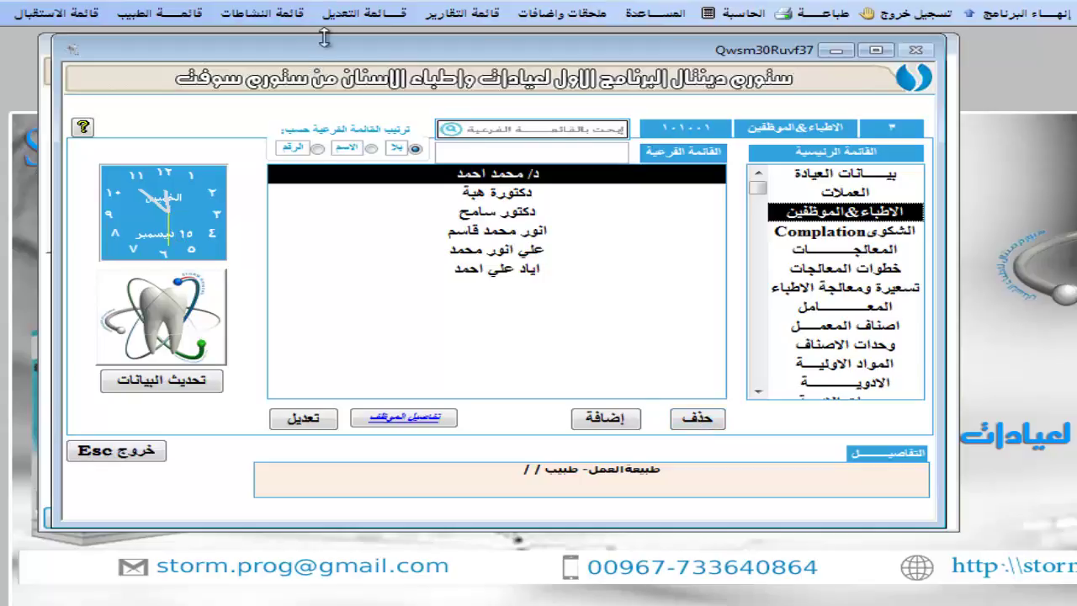
left_click_drag(343, 55, 278, 232)
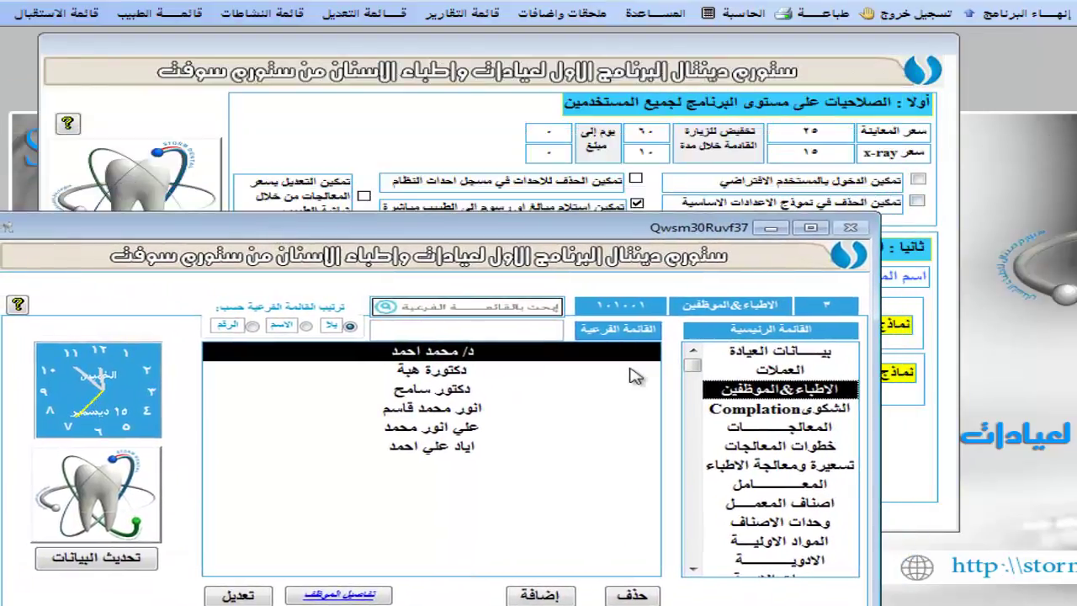
left_click(449, 444)
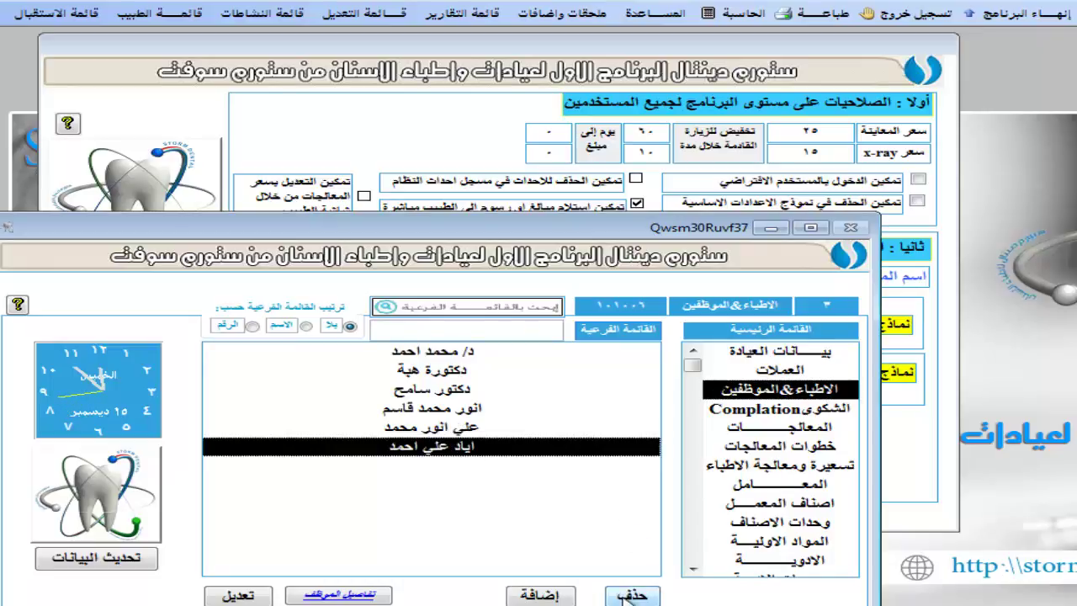
left_click(632, 594)
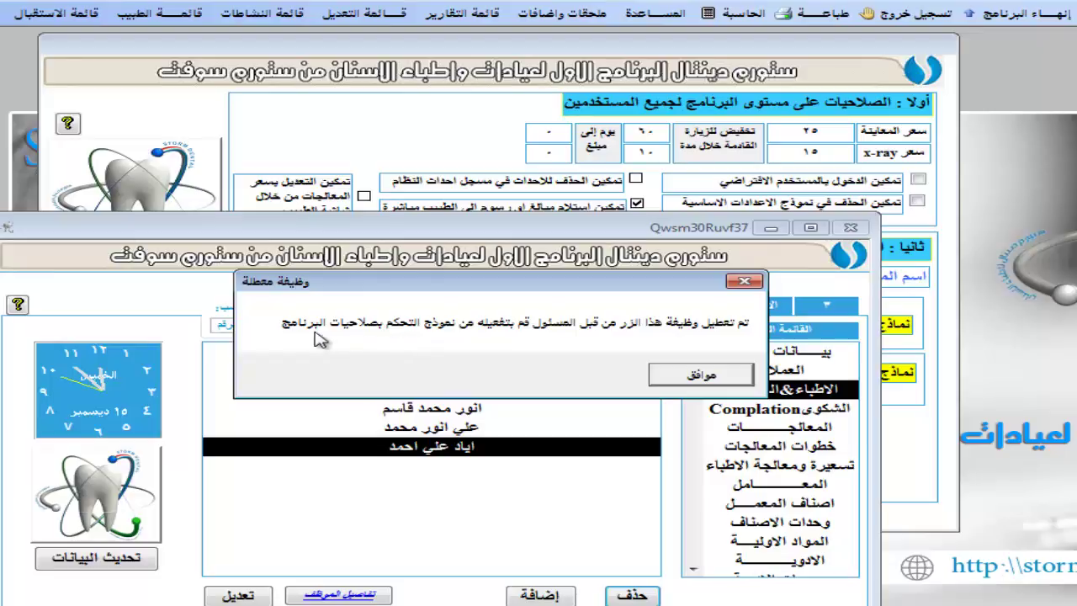
left_click(700, 376)
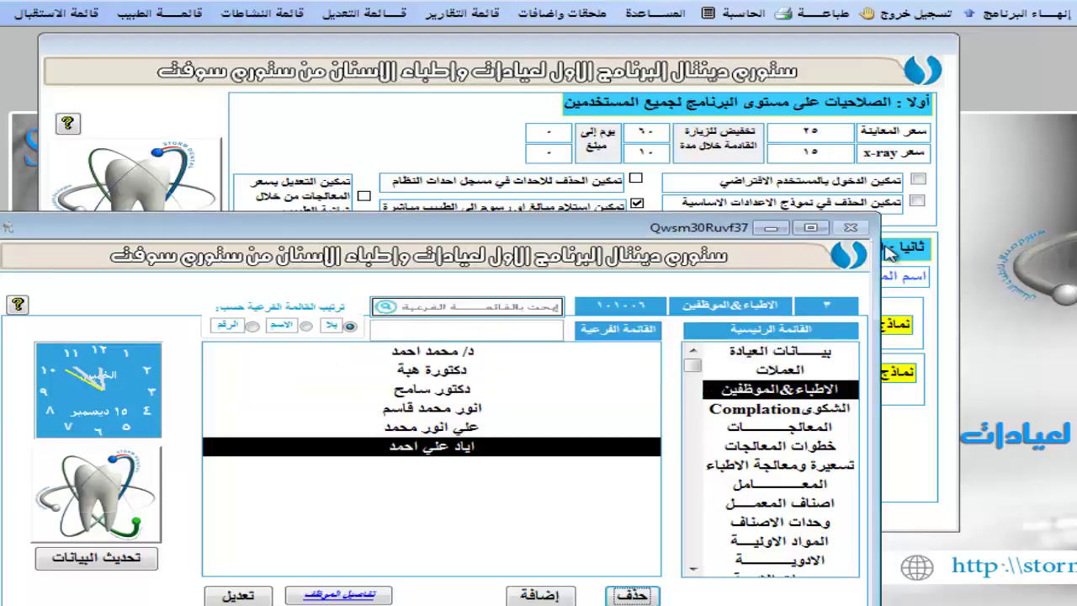
left_click(918, 203)
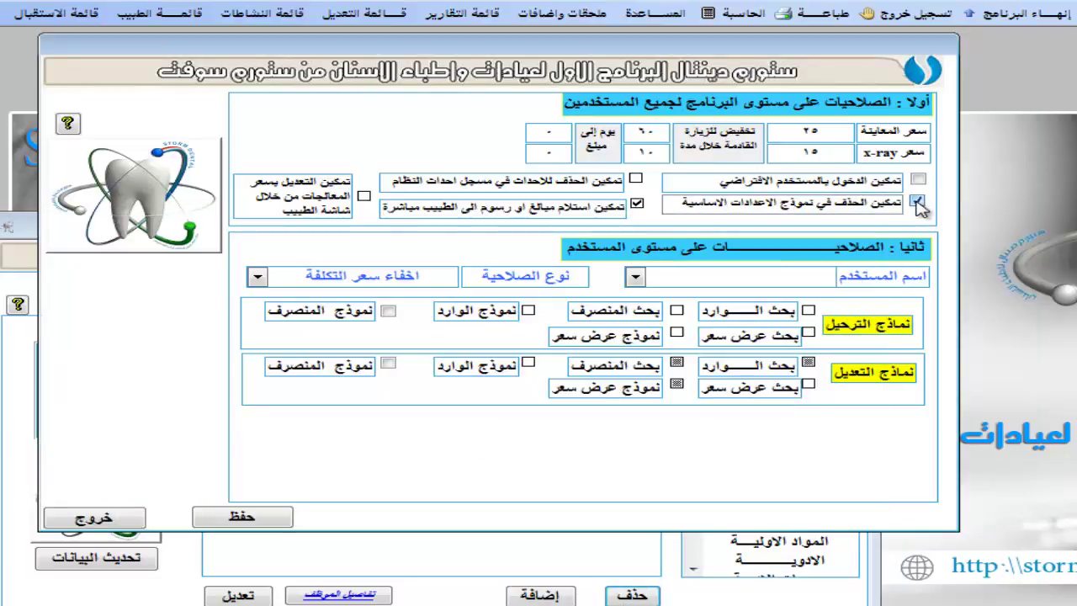
Step: Save the deletion permission and retry deleting the doctor, cancelling at the confirmation
left_click(269, 515)
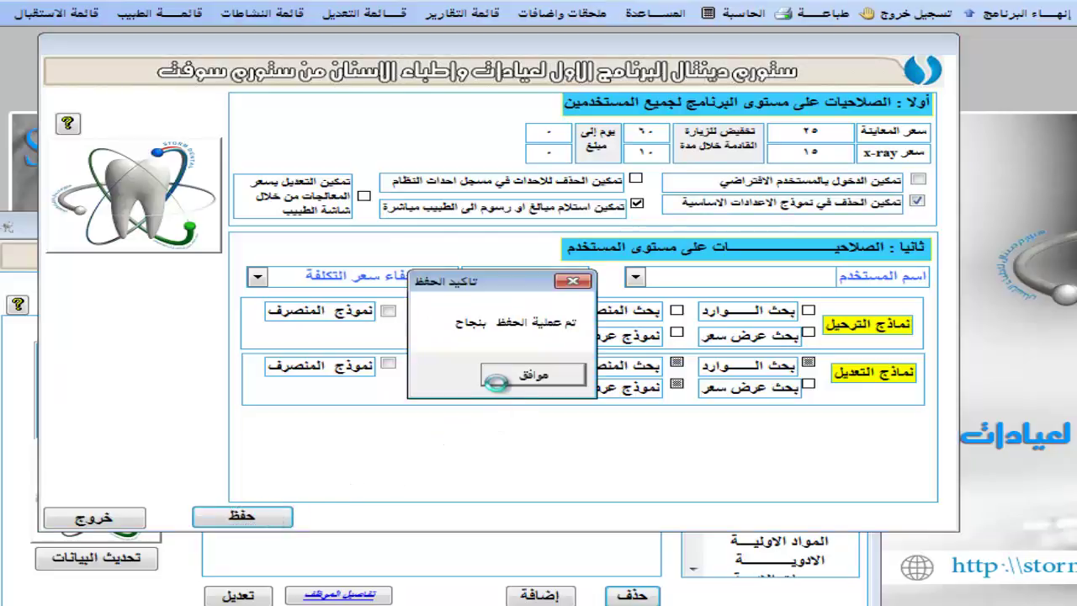
left_click(503, 376)
left_click(21, 397)
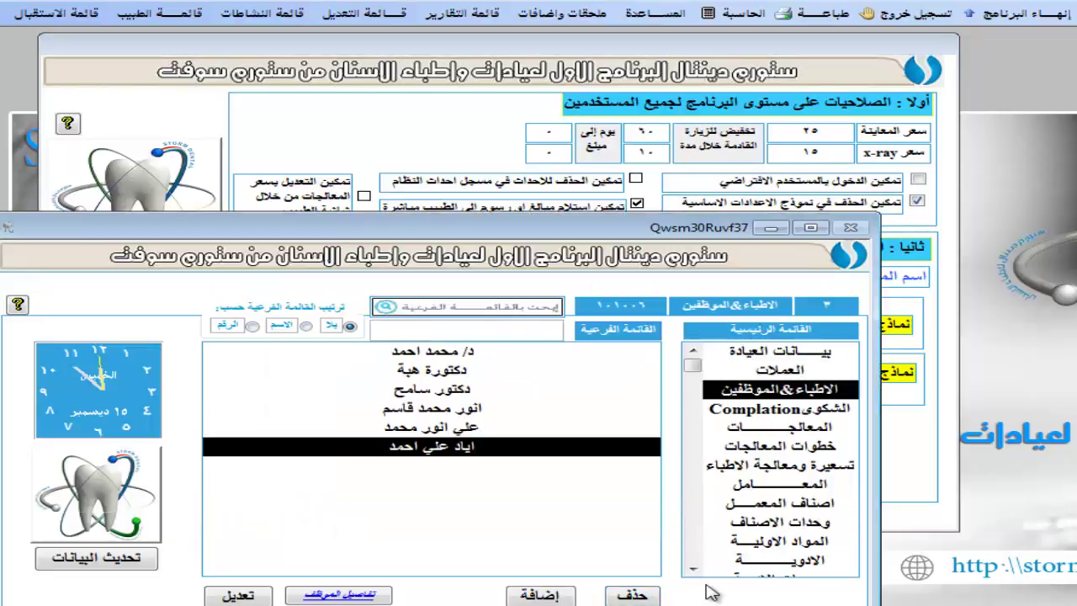
left_click(633, 595)
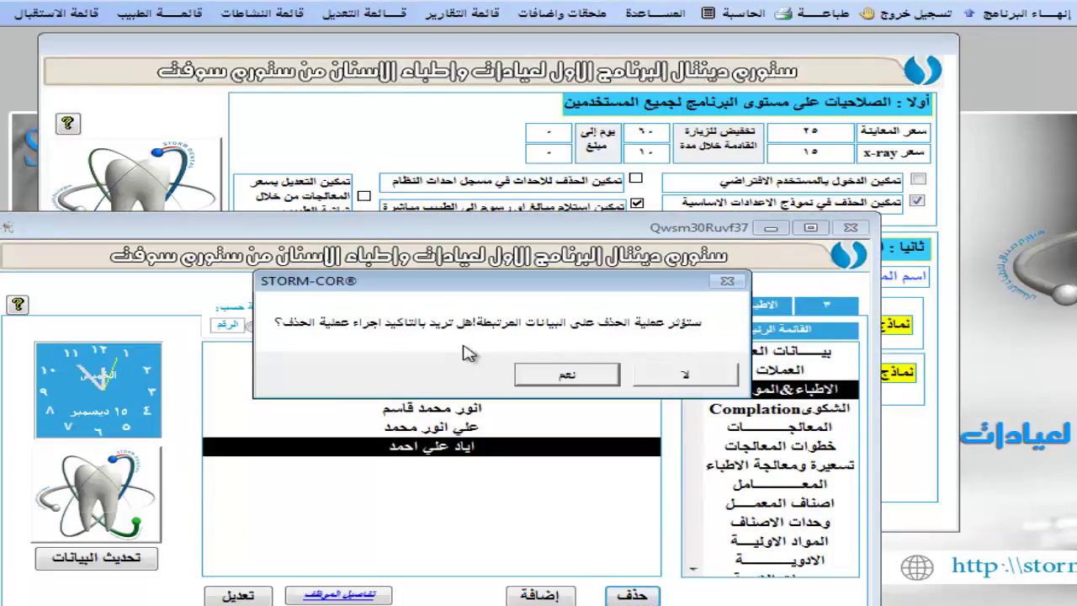
left_click(675, 383)
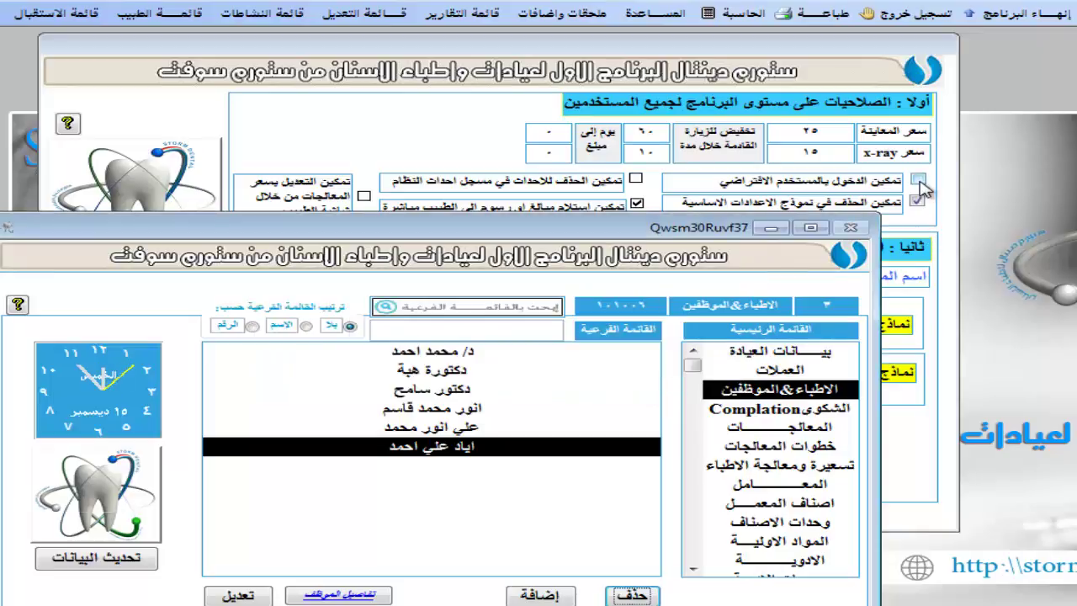
Step: Disallow deletion in basic settings again, save, and close the doctors list window
left_click(946, 215)
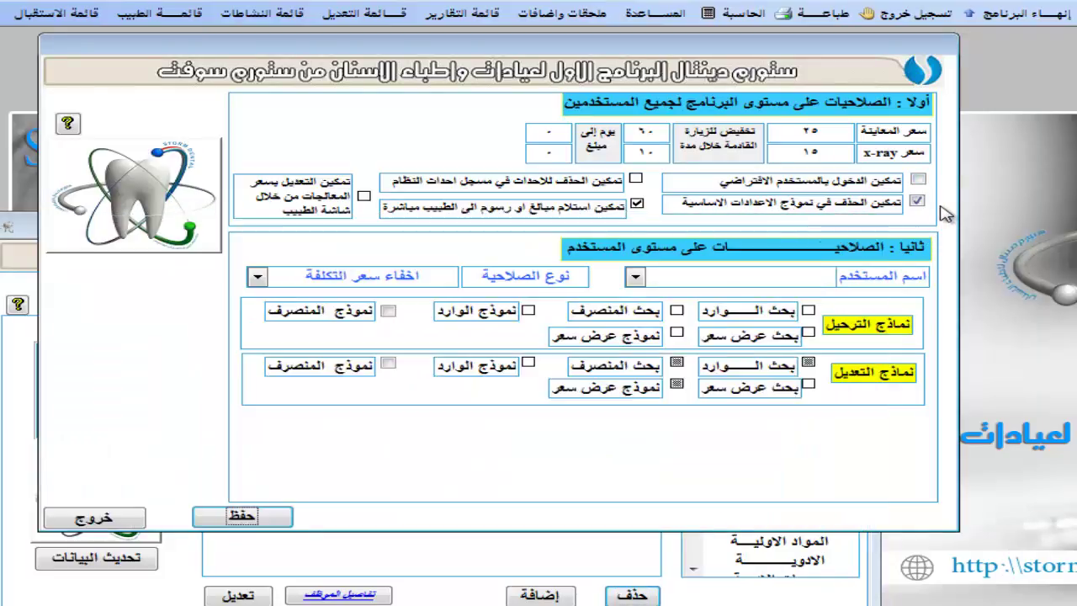
left_click(917, 204)
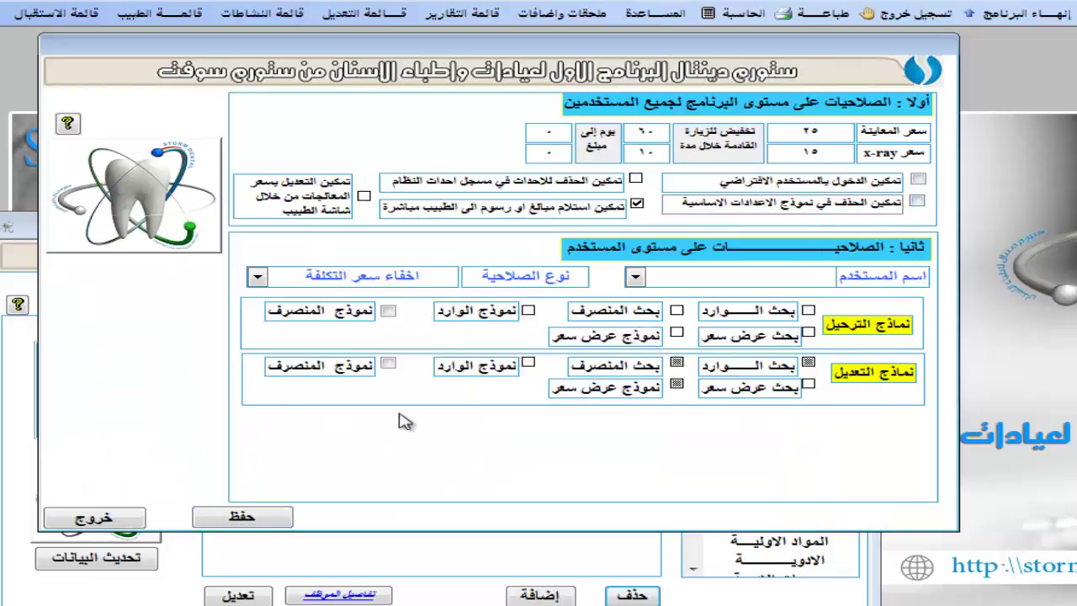
left_click(262, 514)
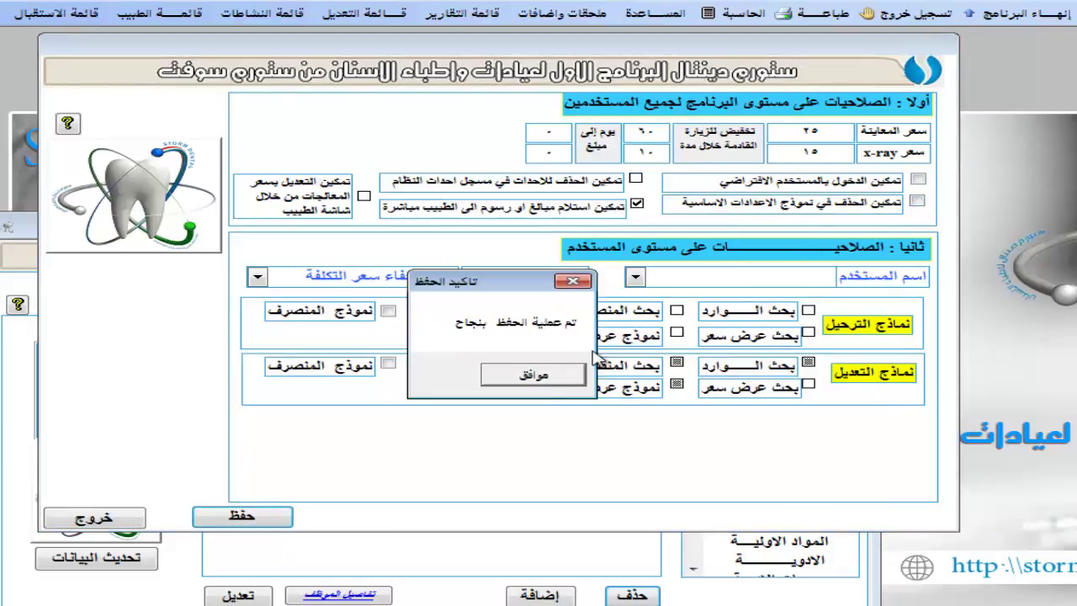
left_click(555, 377)
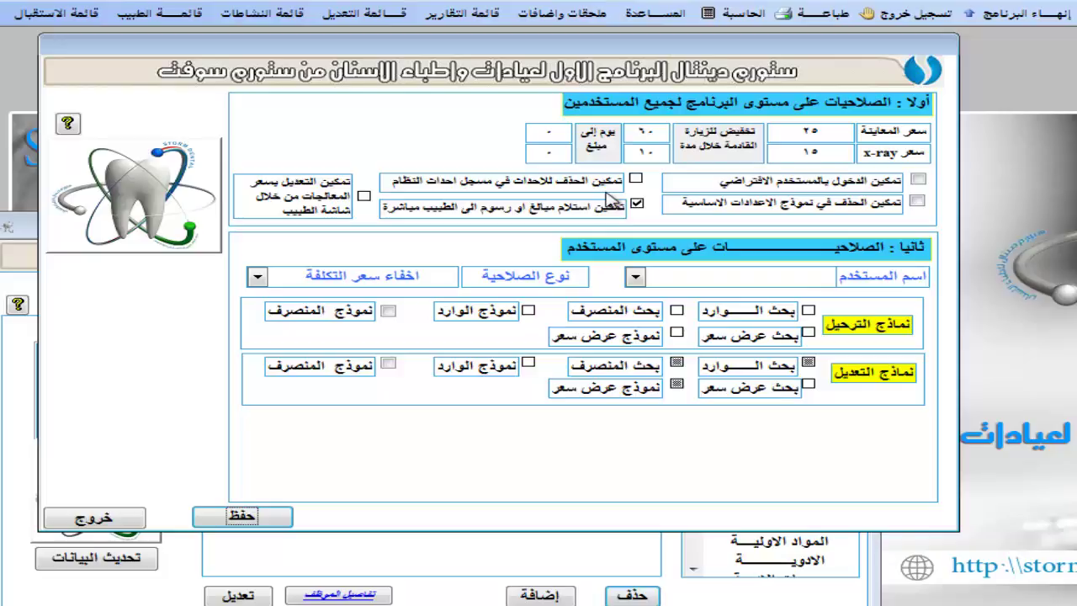
left_click(25, 229)
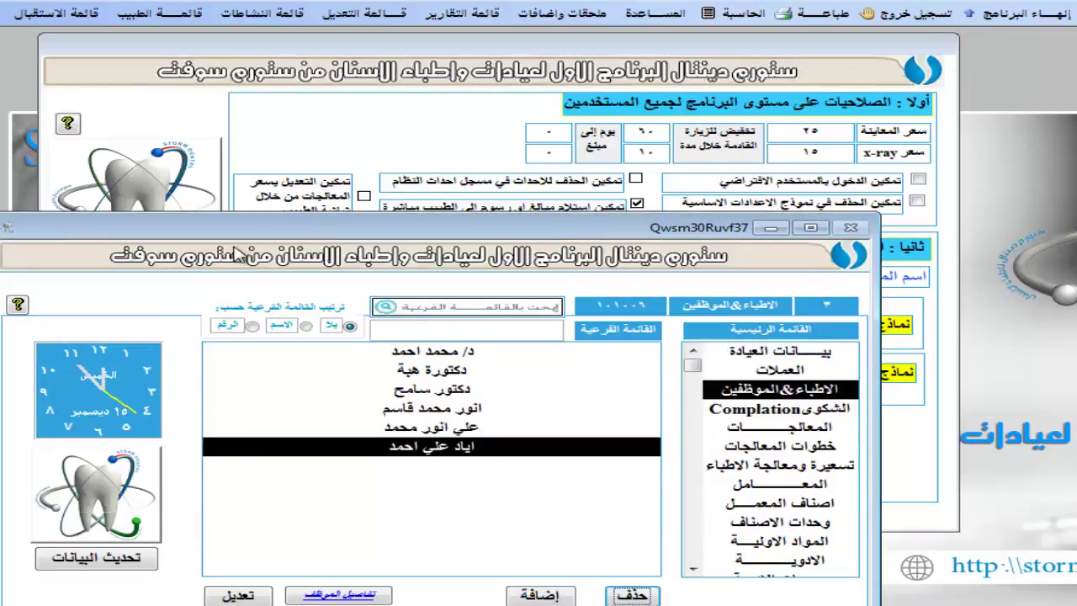
left_click_drag(261, 227, 299, 186)
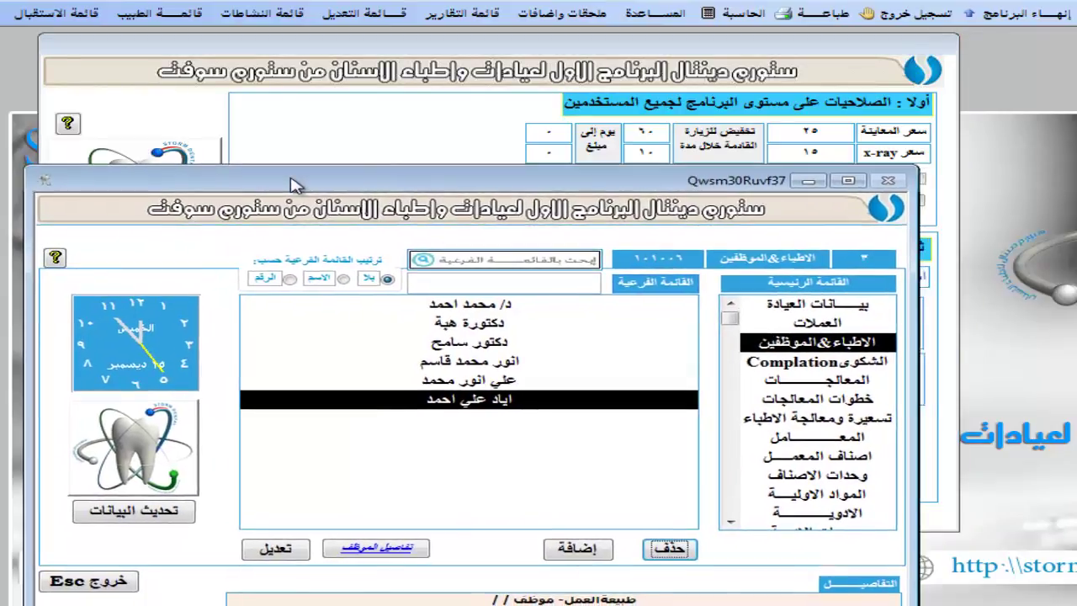
left_click(117, 579)
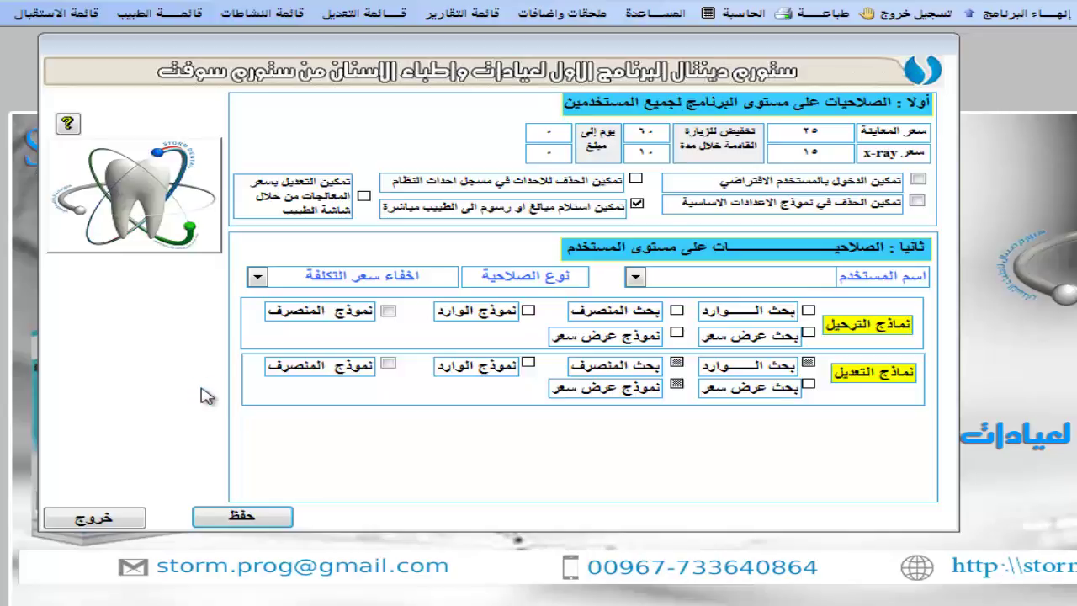
Step: Review the System Events Log, disallow deleting log events, and close the permissions window
left_click(562, 15)
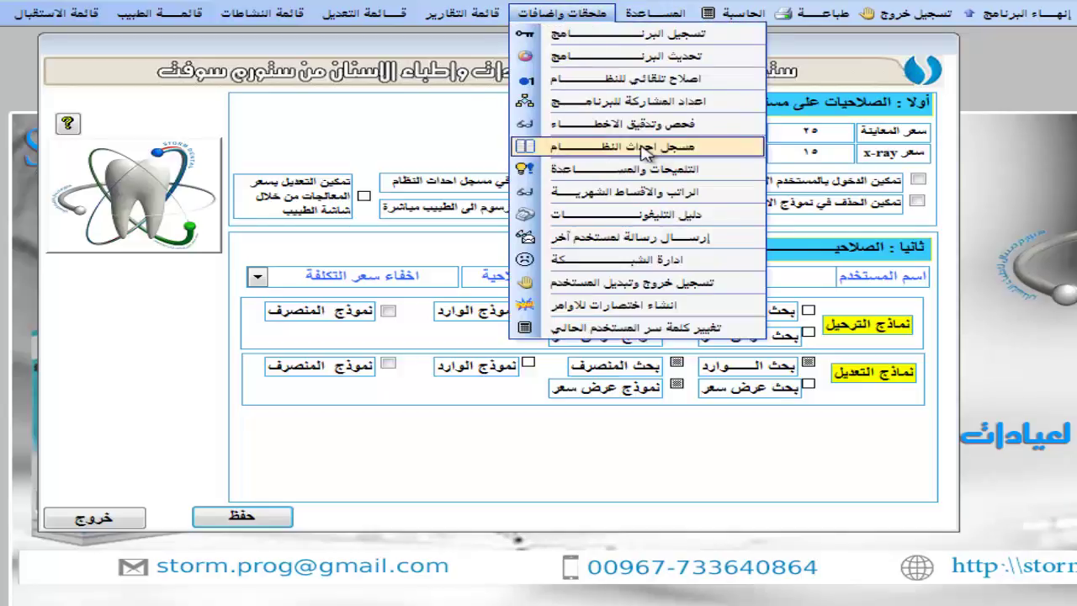
left_click(639, 146)
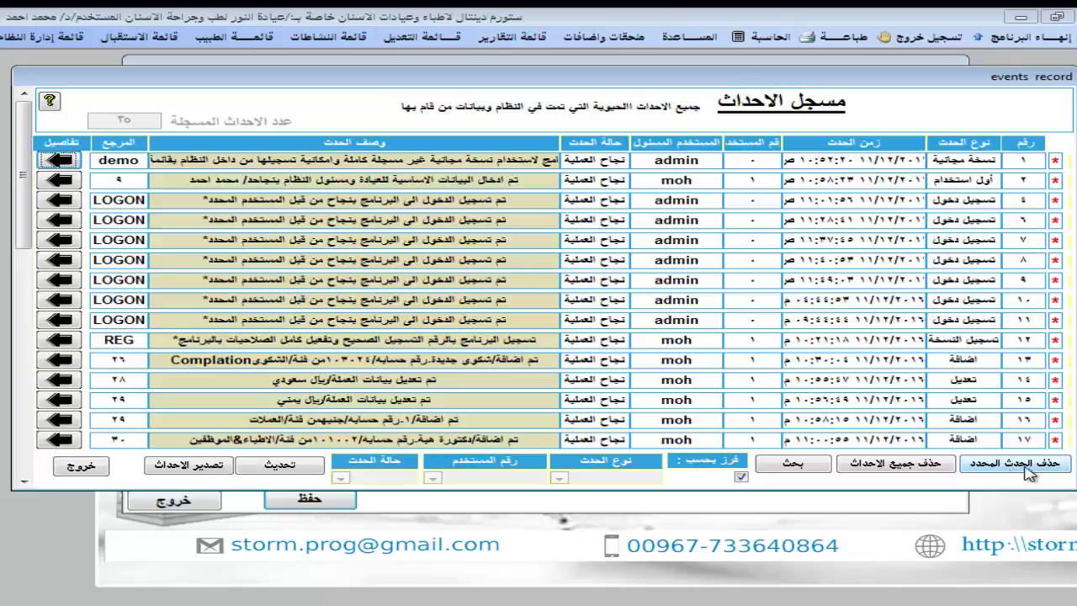
left_click(81, 467)
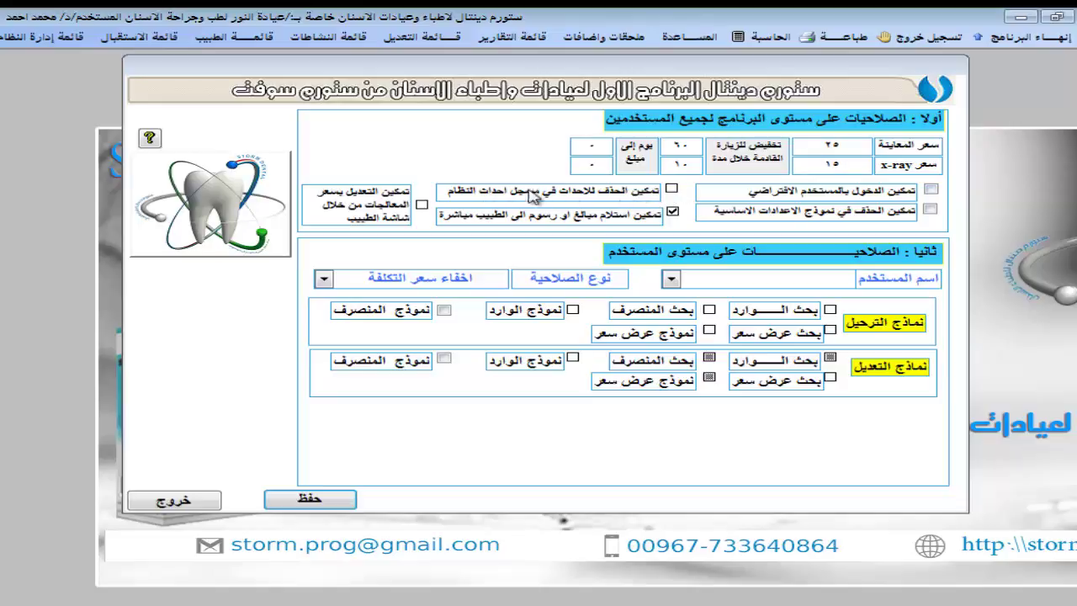
left_click(671, 190)
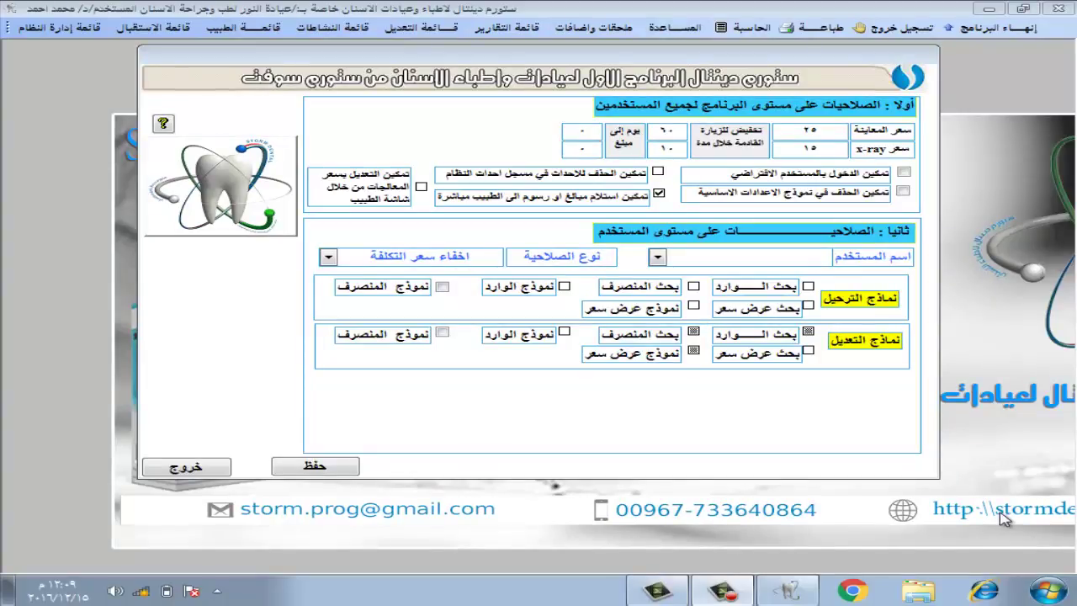
left_click(203, 464)
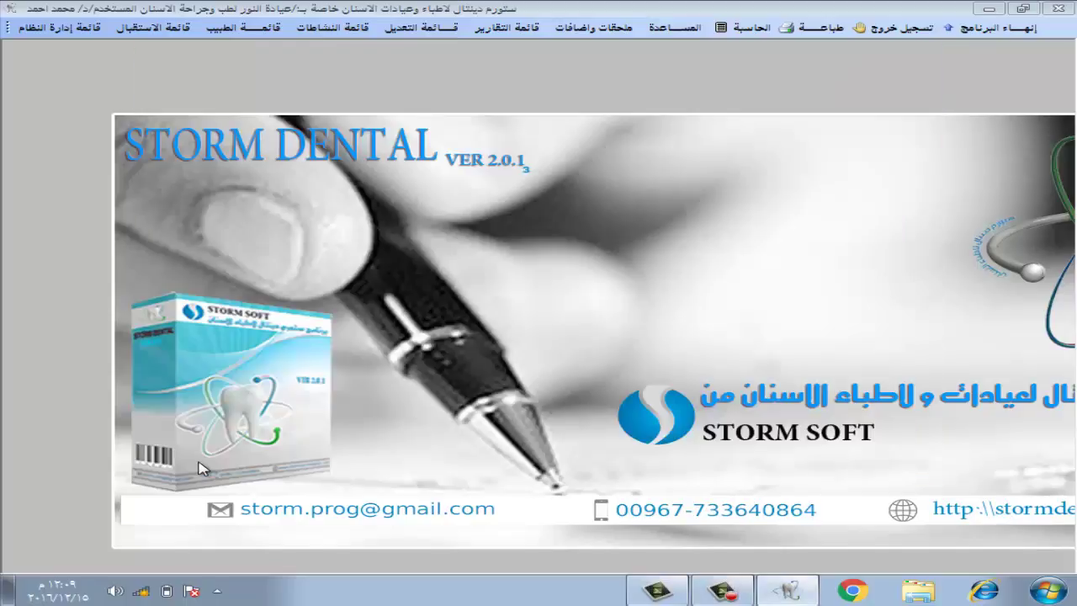
Step: Open Basic Settings from System Administration and show the six-entry Doctors & Staff list
left_click(63, 28)
left_click(109, 48)
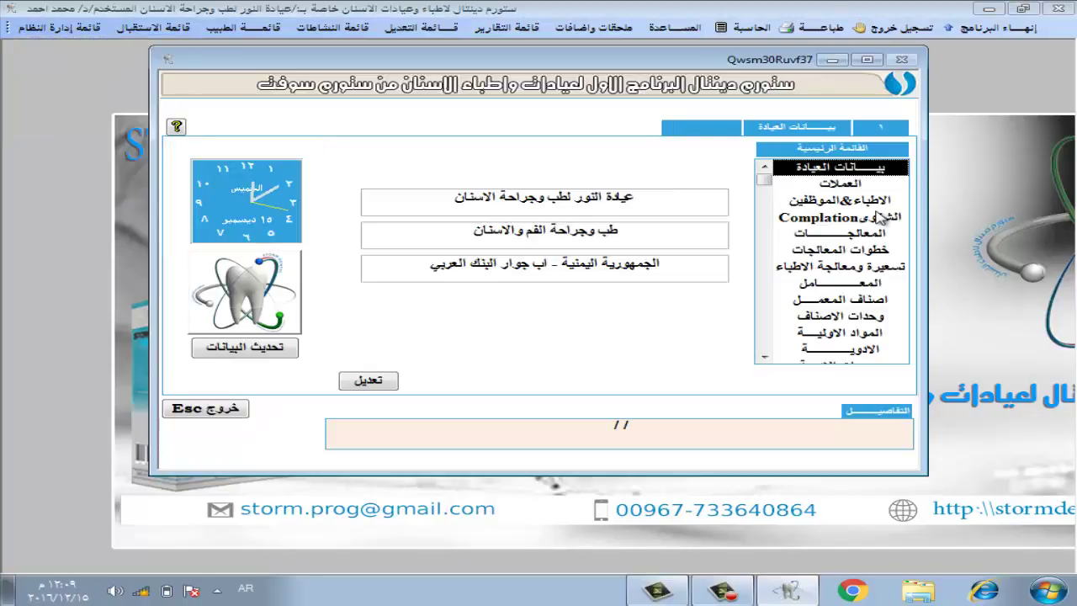
left_click(839, 201)
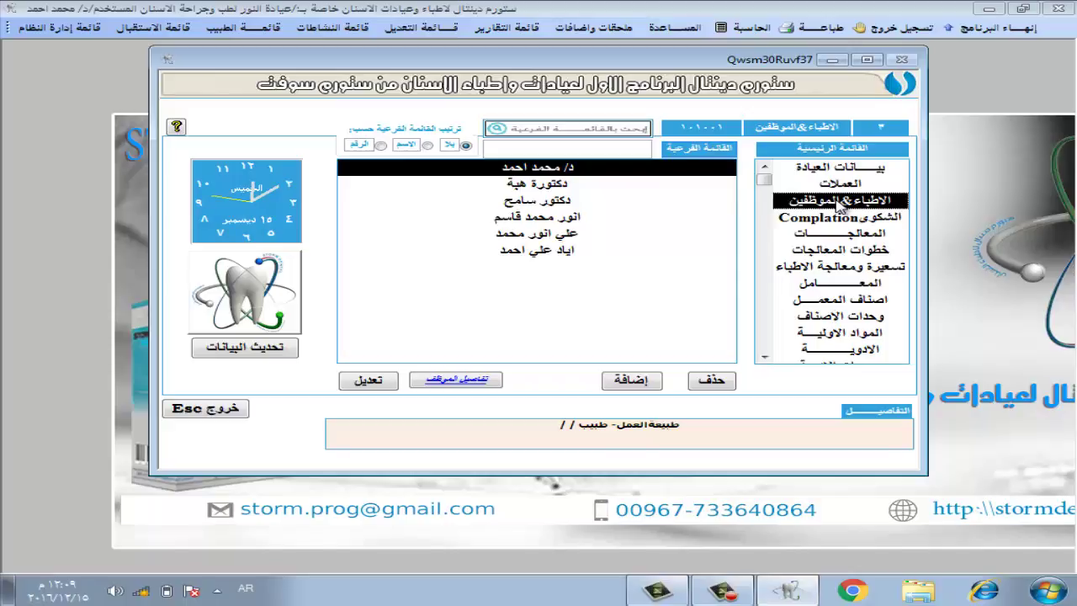
left_click(535, 166)
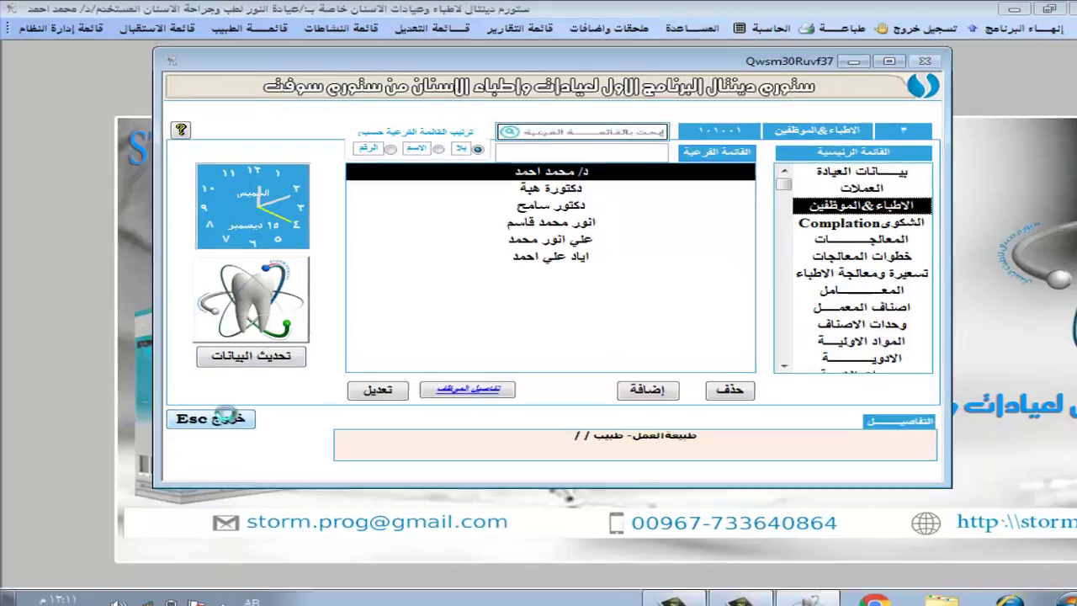
Step: Close basic settings, review the single account in تعديل المستخدمين, then reopen قائمة إدارة النظام
left_click(217, 404)
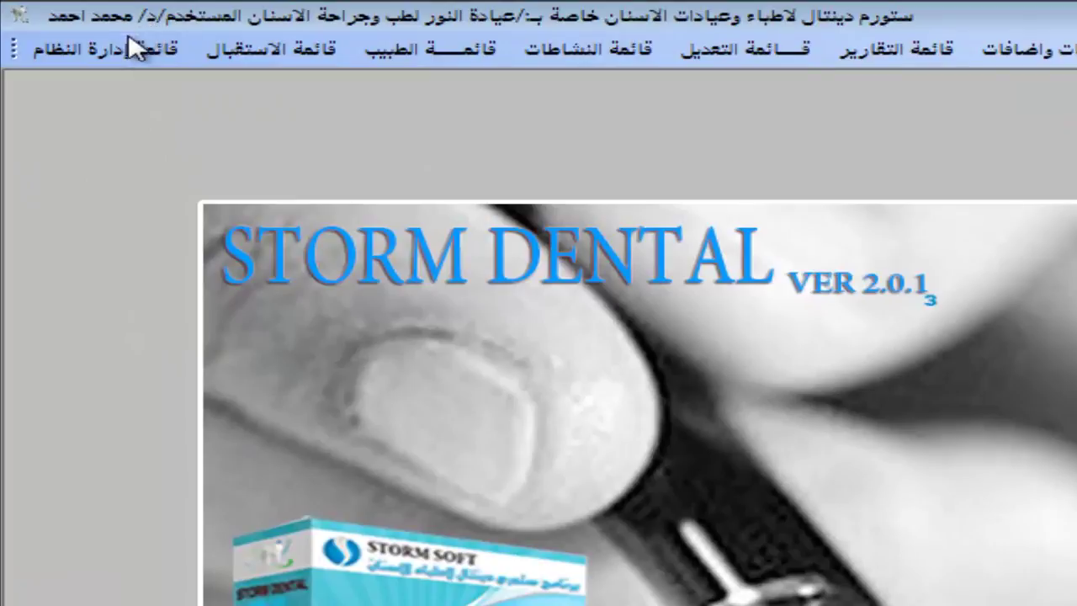
left_click(128, 48)
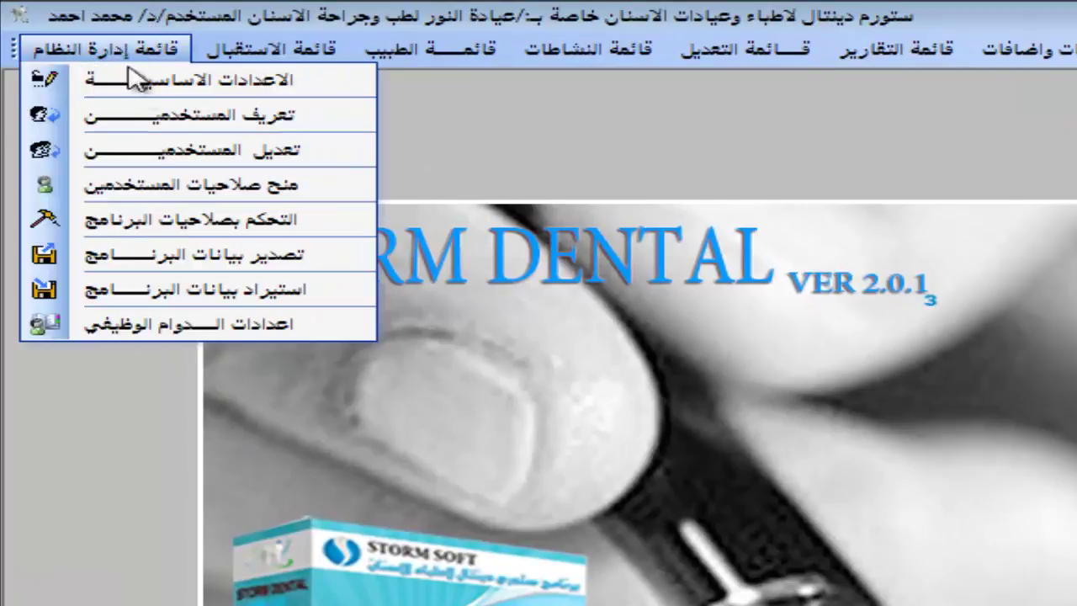
left_click(206, 151)
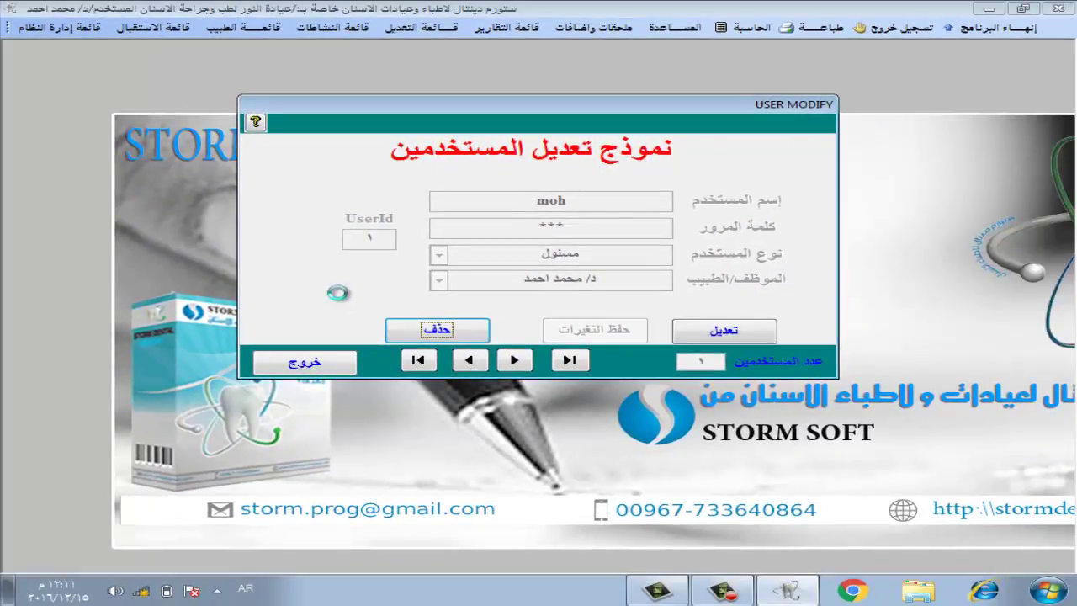
left_click(319, 363)
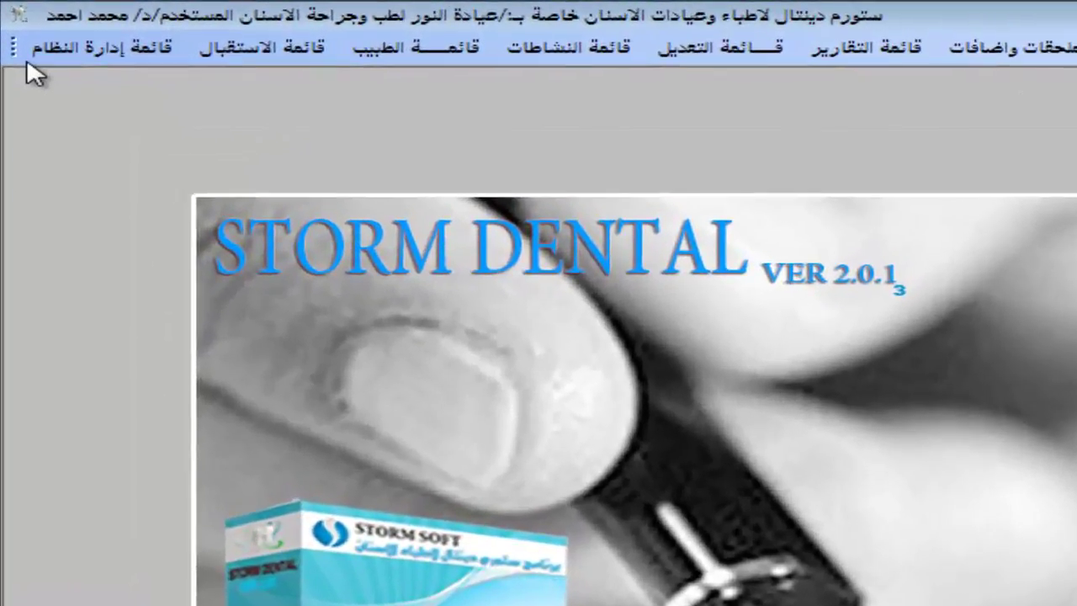
left_click(48, 29)
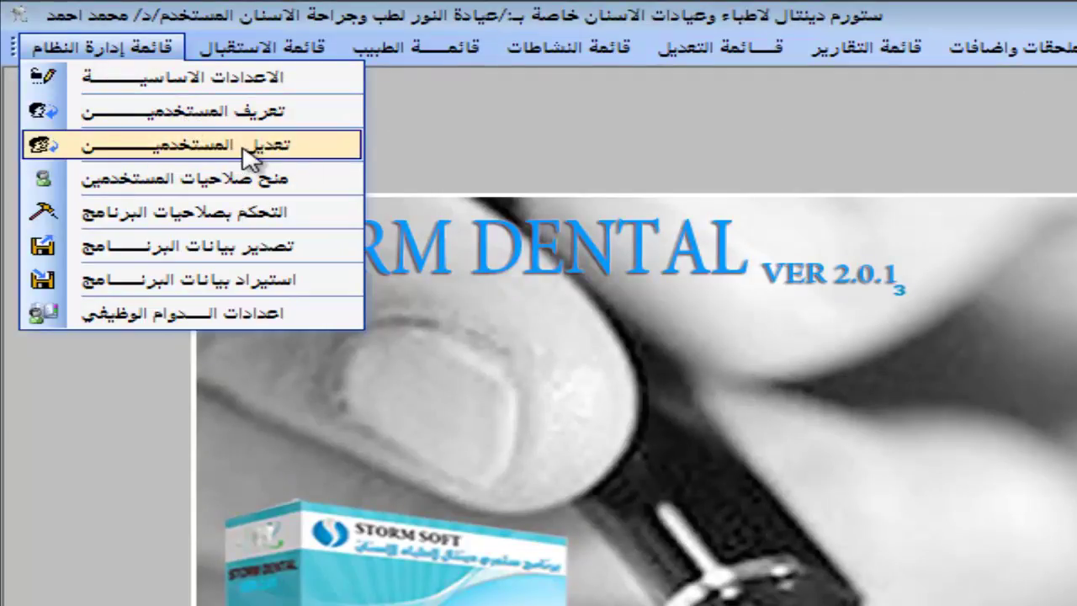
Step: Start a new user in تعريف المستخدمين and link it to a doctor from الموظف/الطبيب
left_click(171, 118)
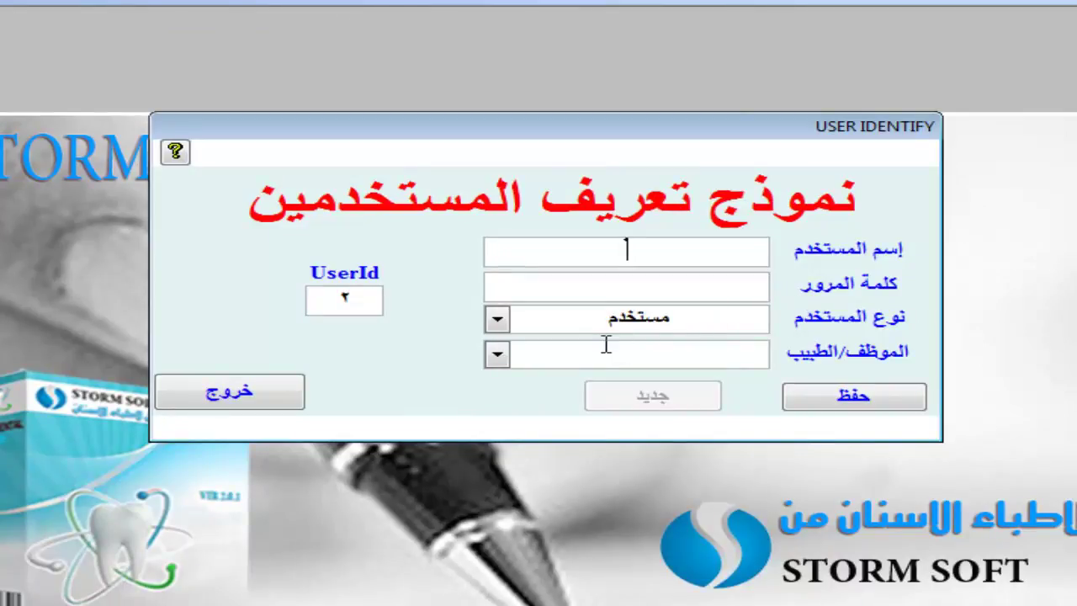
left_click(498, 354)
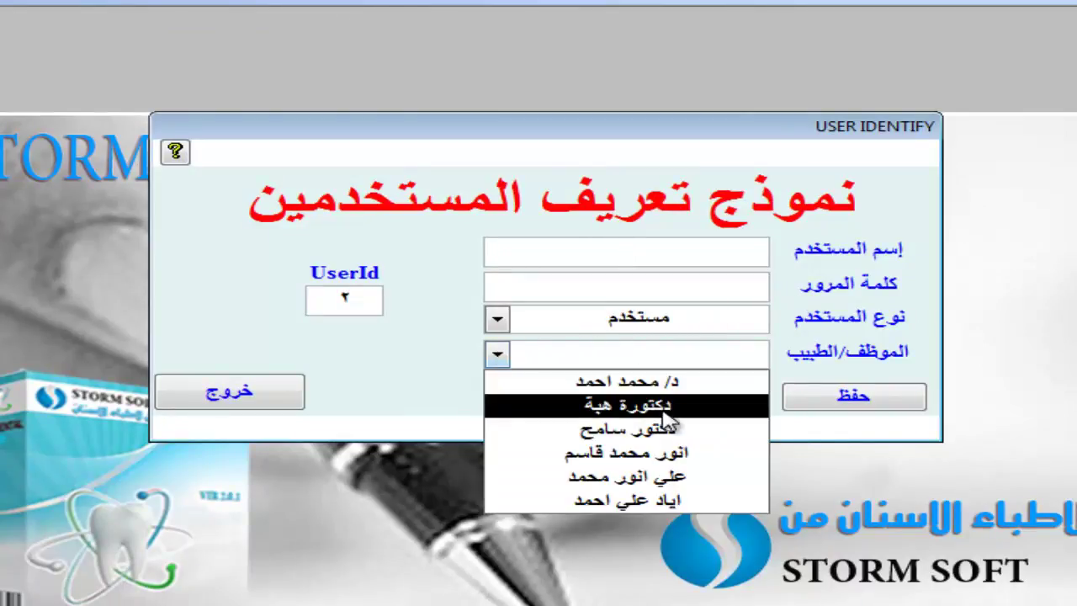
left_click(635, 406)
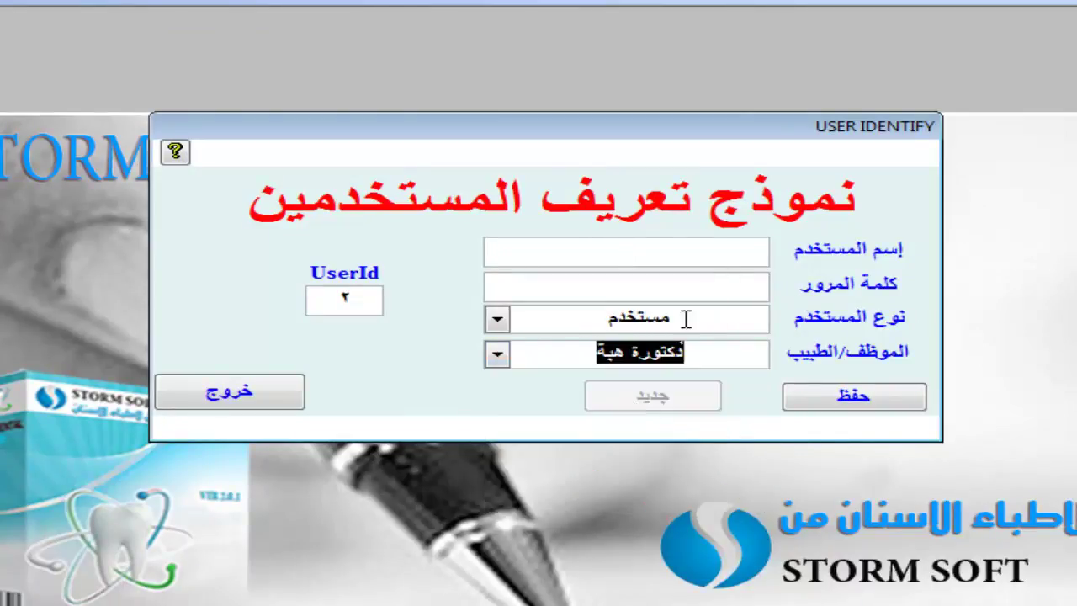
Step: Enter the new user's username in إسم المستخدم and a password in كلمة المرور
left_click(619, 261)
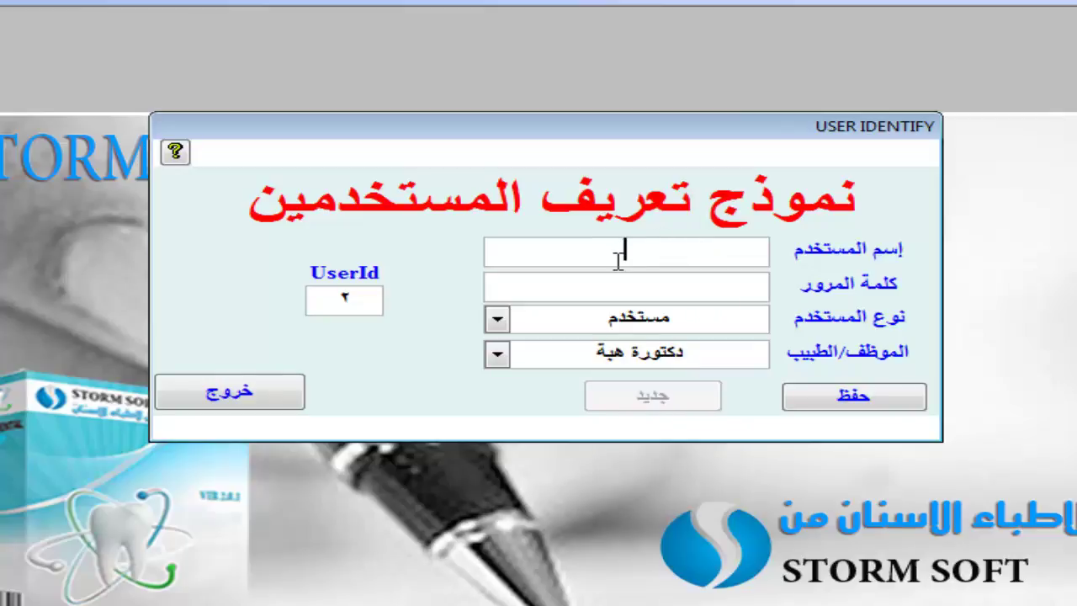
type("heb")
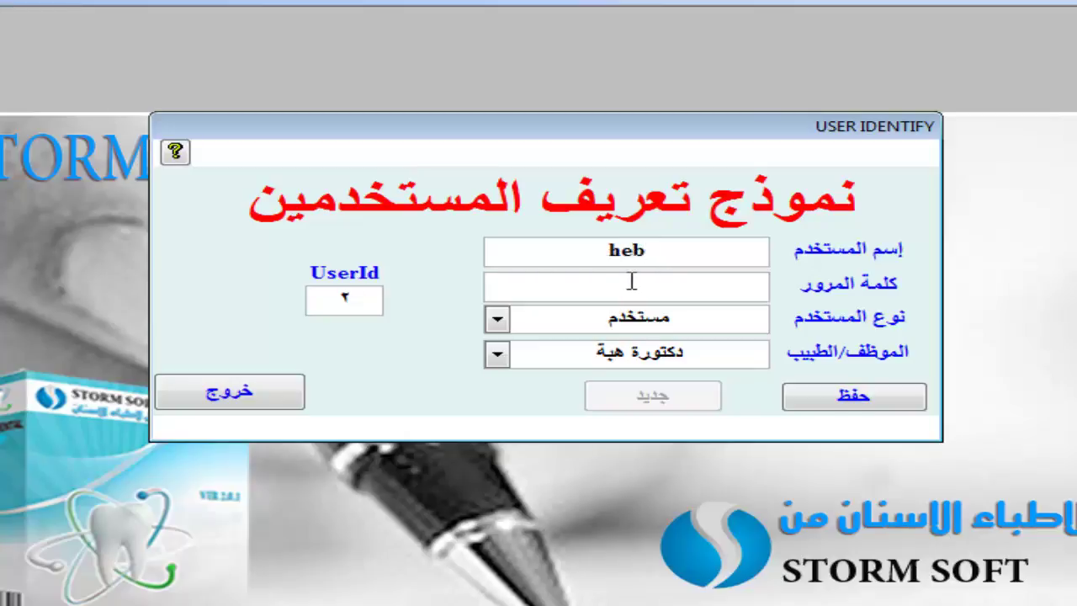
left_click(631, 281)
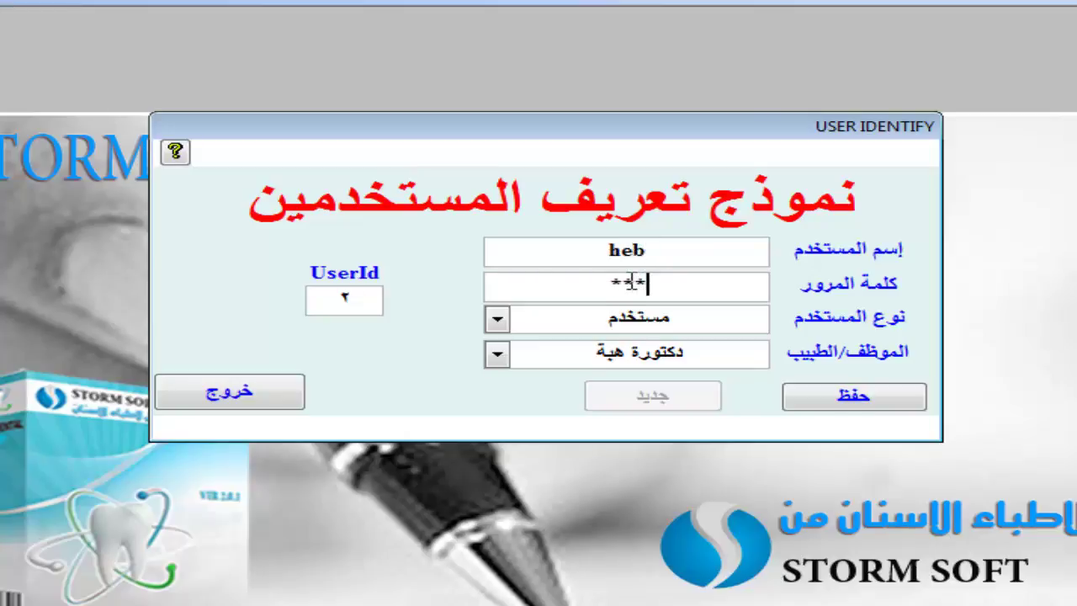